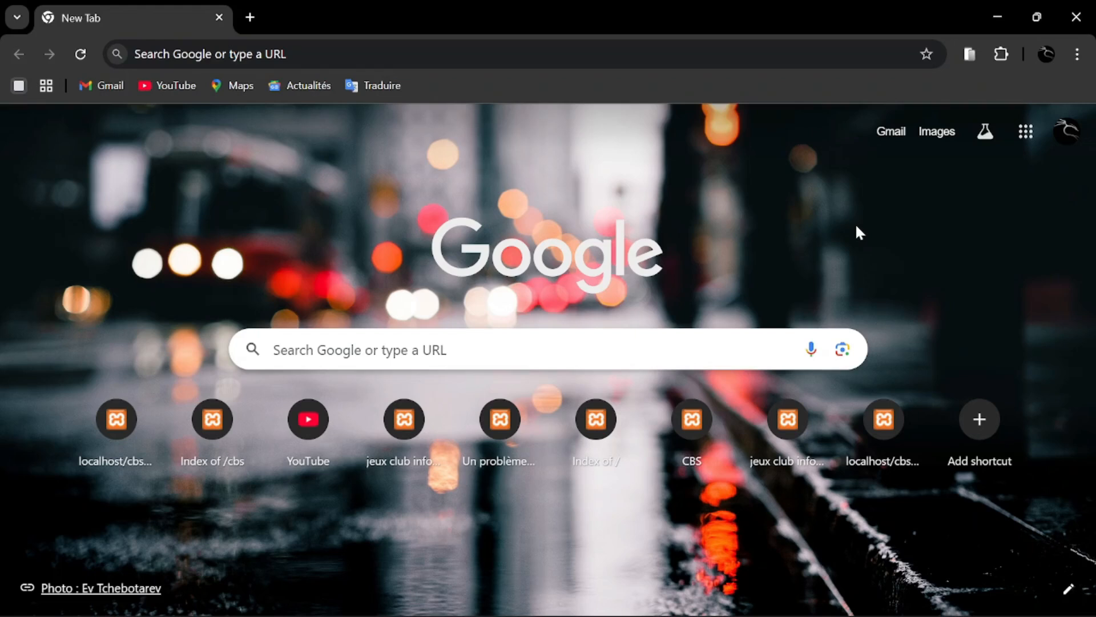
Switch to the Notepad window and review the PayPal + eBay and Stripe + Shopify pairings in the note
key("alt+Tab")
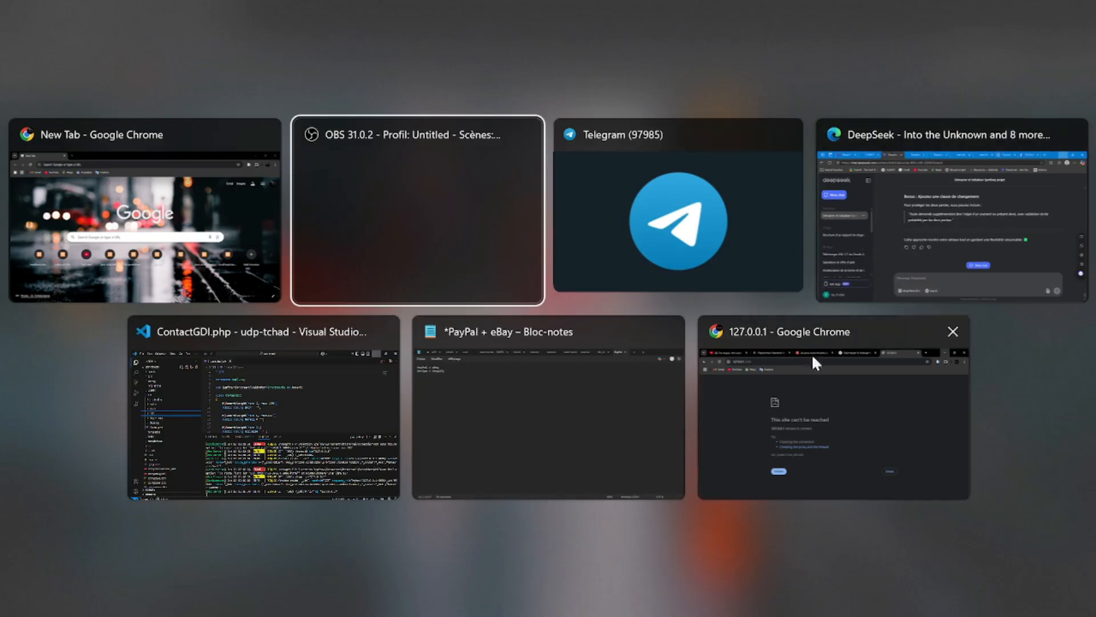
left_click(491, 410)
scroll(154, 108, "up", 16, "ctrl")
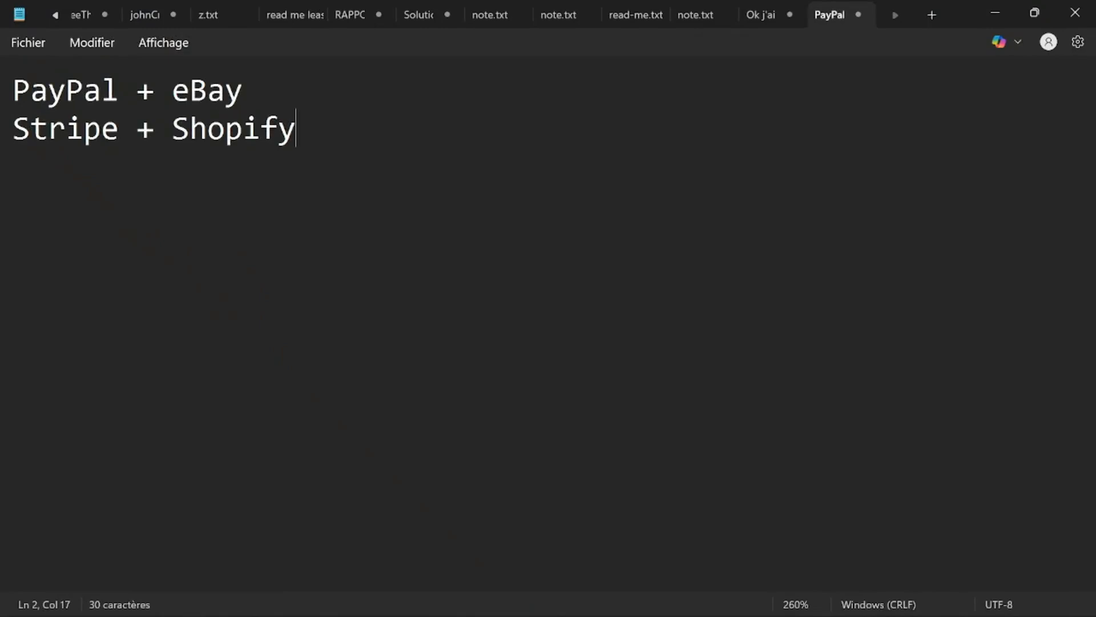
left_click_drag(119, 90, 13, 90)
left_click(225, 121)
left_click(243, 92)
left_click_drag(243, 92, 173, 91)
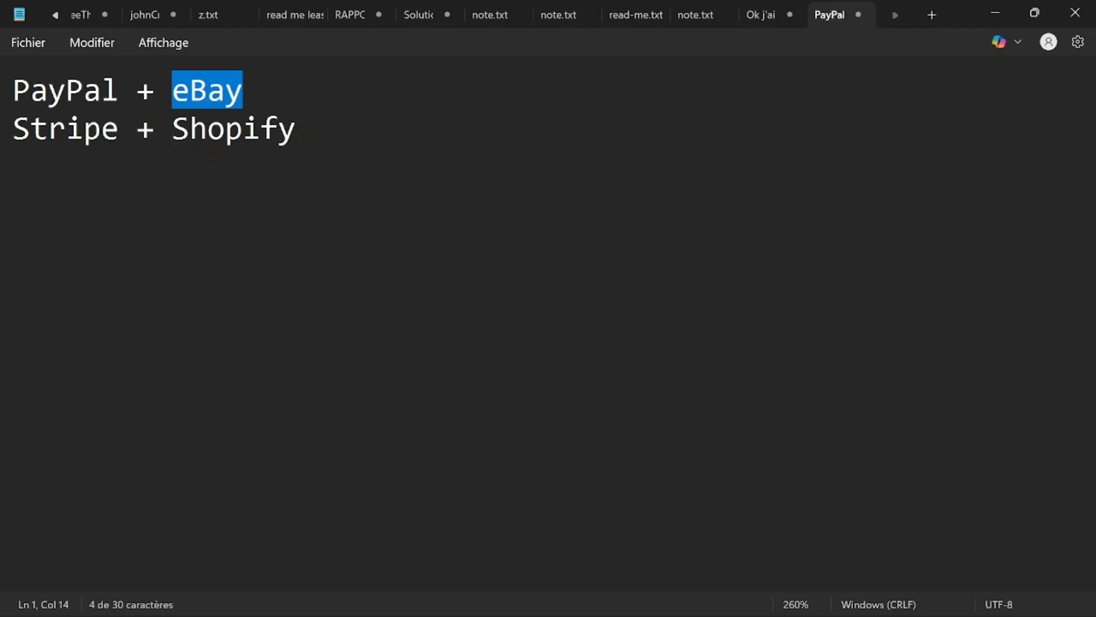
left_click(297, 129)
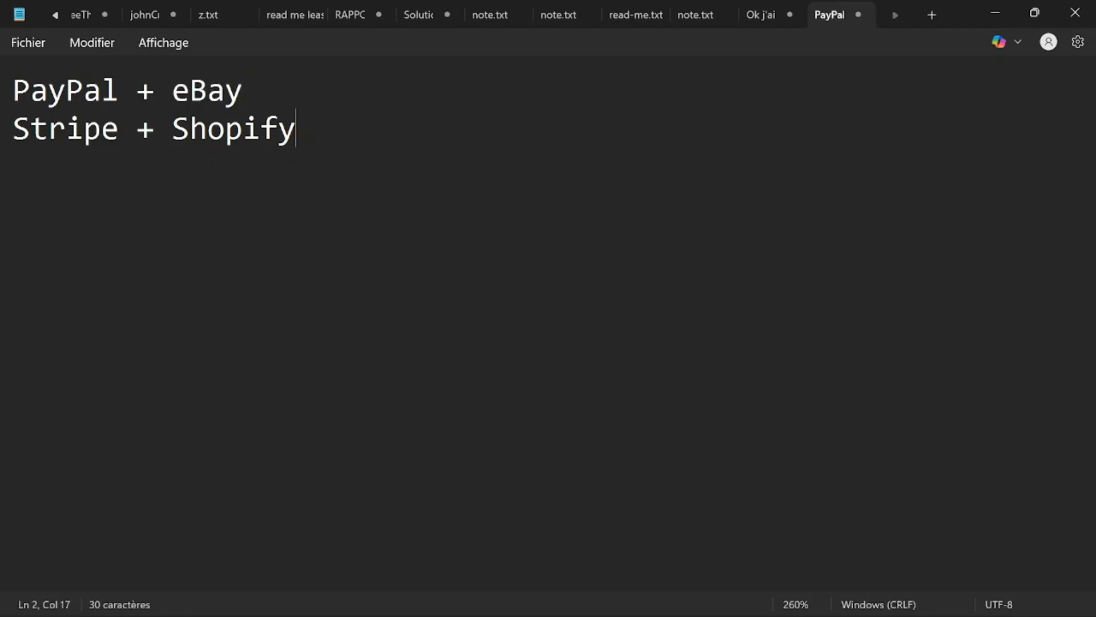
left_click(995, 13)
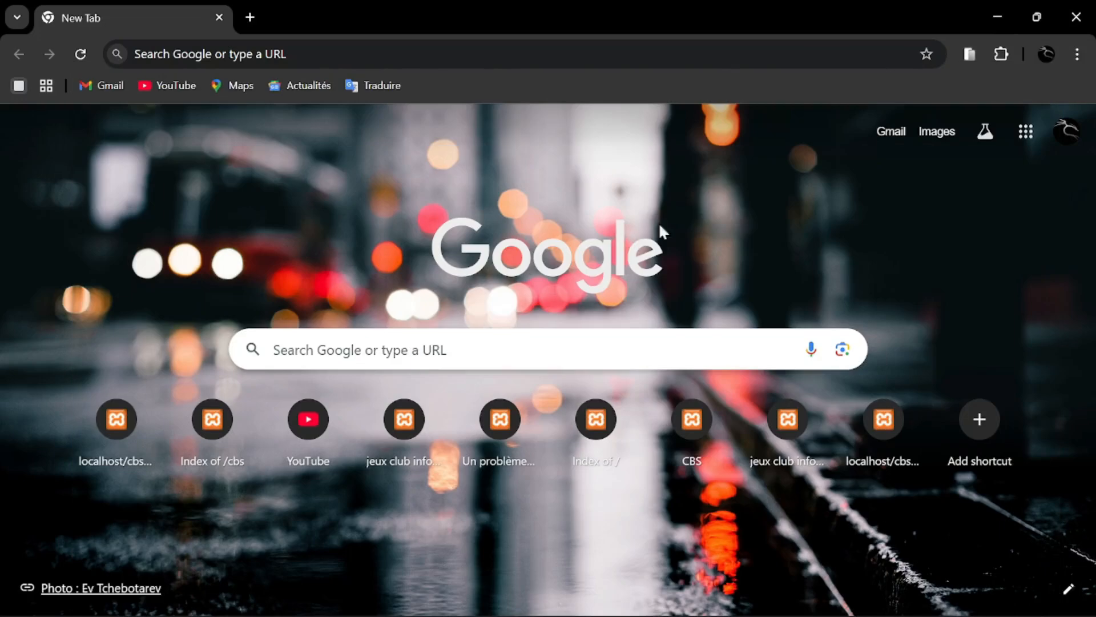
mouse_move(889, 614)
key("ctrl+l")
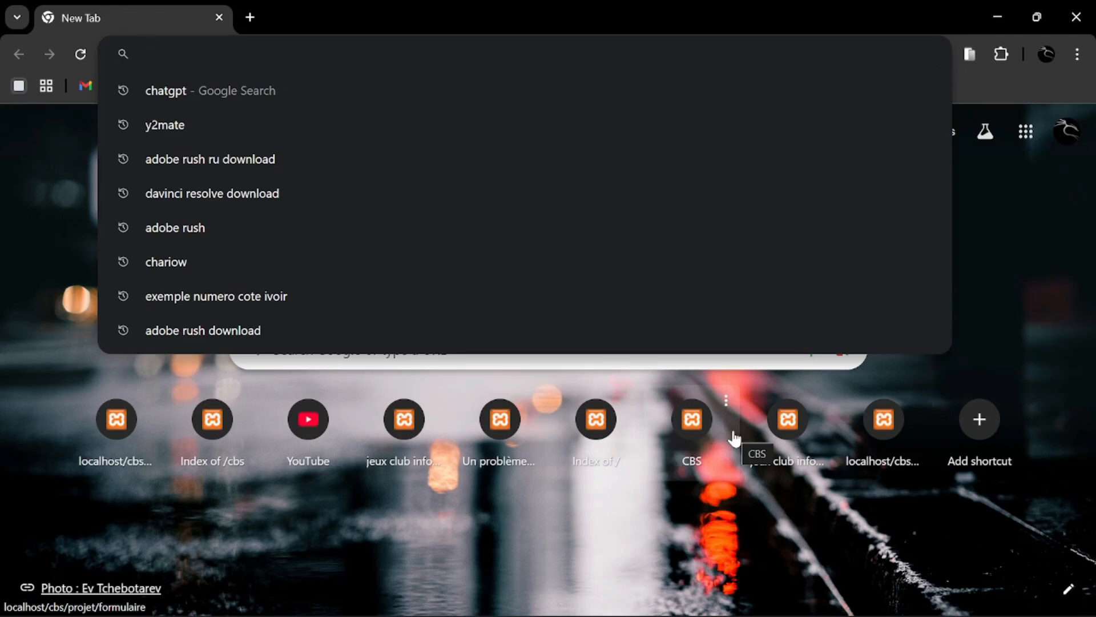
left_click(1072, 314)
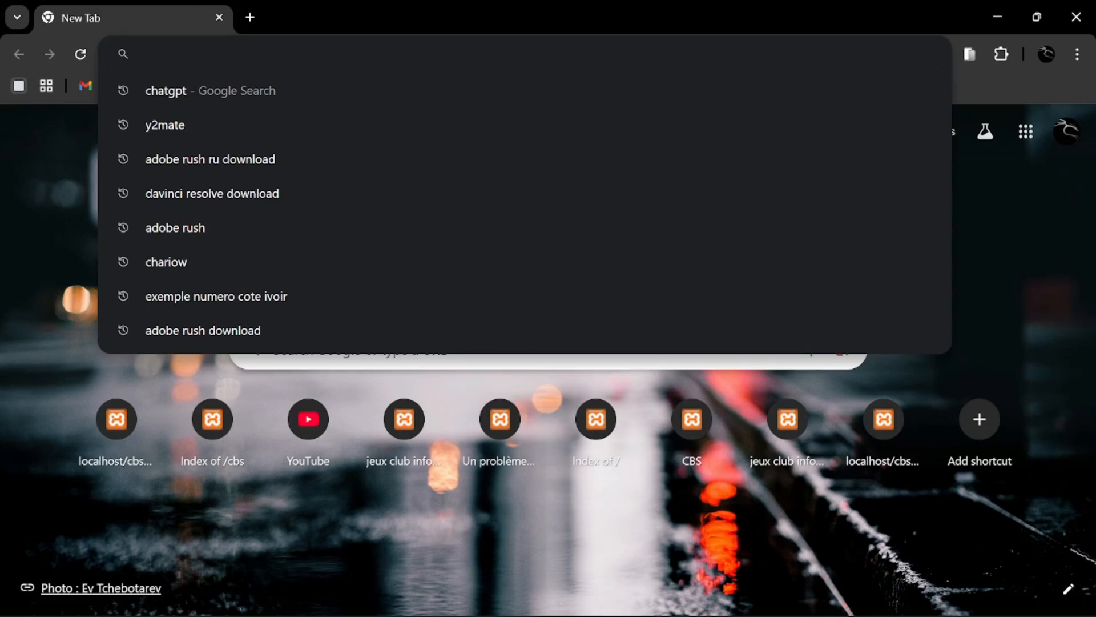
left_click(1079, 348)
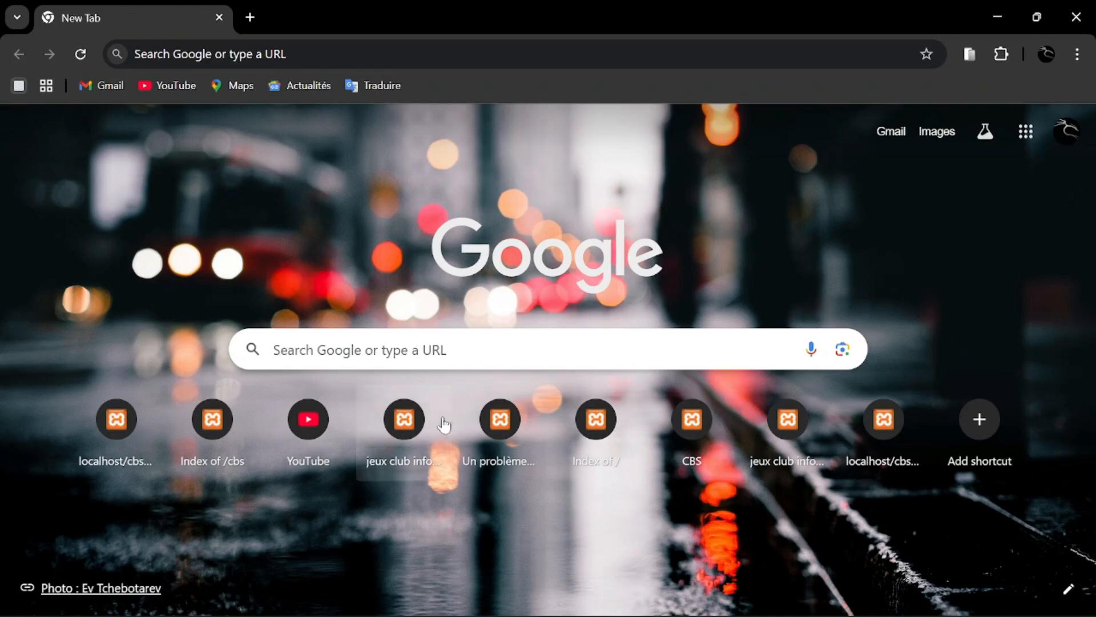
Search Google for chariow and open the French home page at chariow.com/fr
left_click(354, 349)
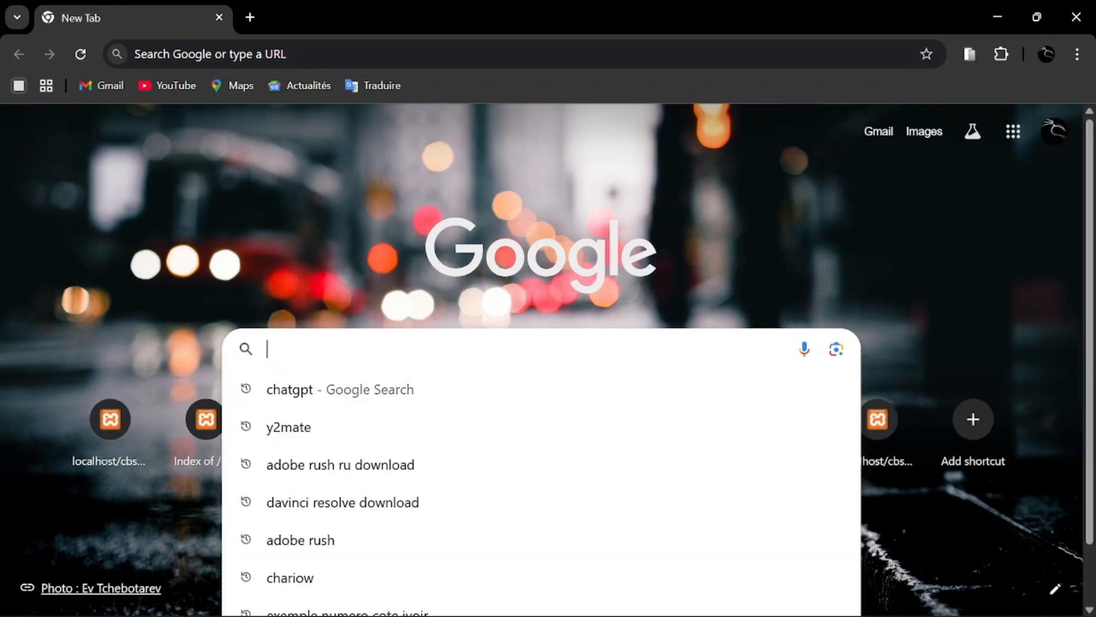
type("charrio")
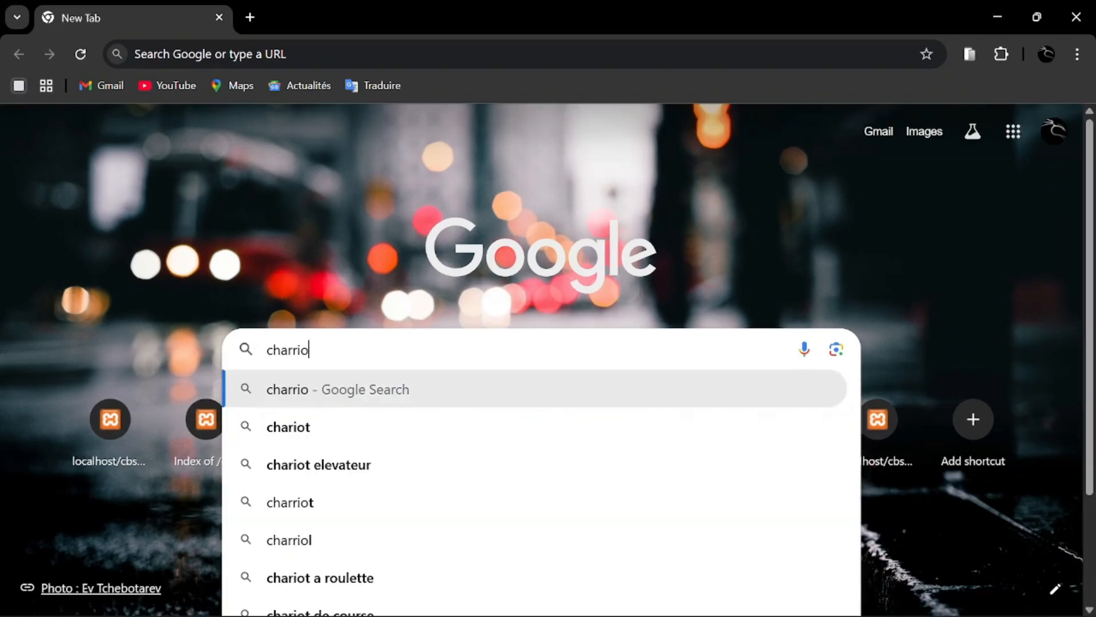
type("w")
key("Return")
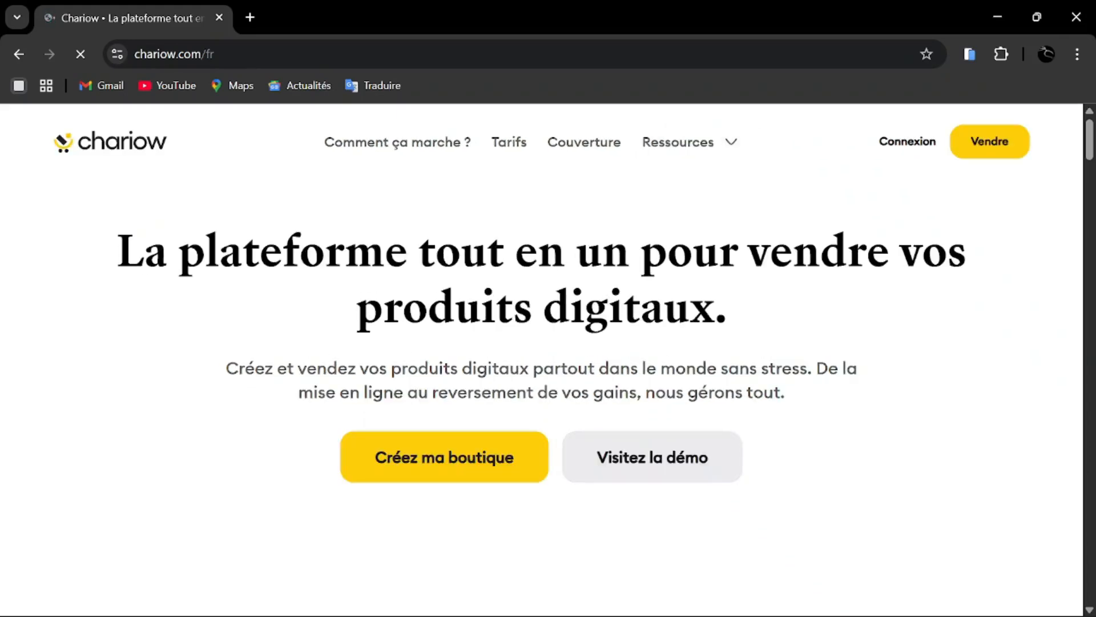
Skim the Chariow home page, examining its introduction, presentation video and key features
scroll(363, 399, "down", 20)
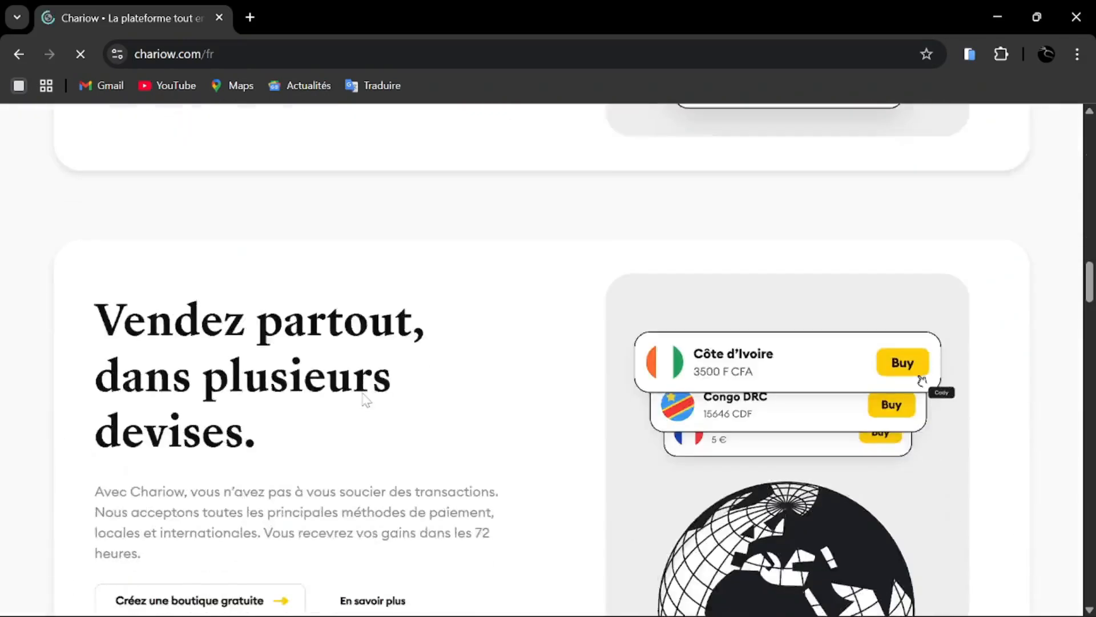
scroll(363, 399, "down", 20)
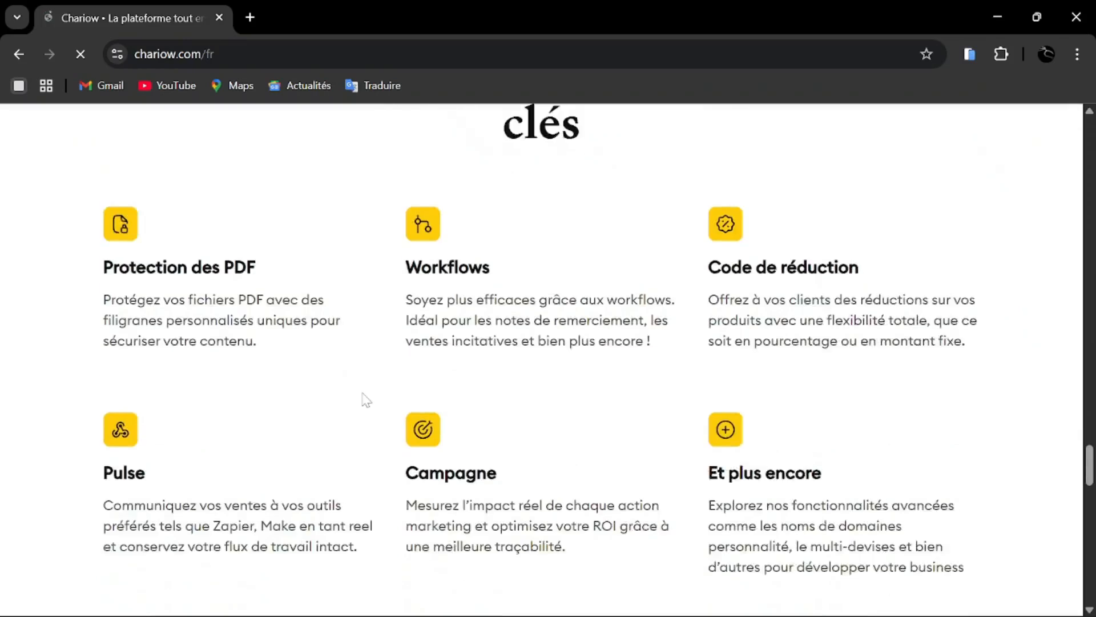
scroll(366, 400, "up", 20)
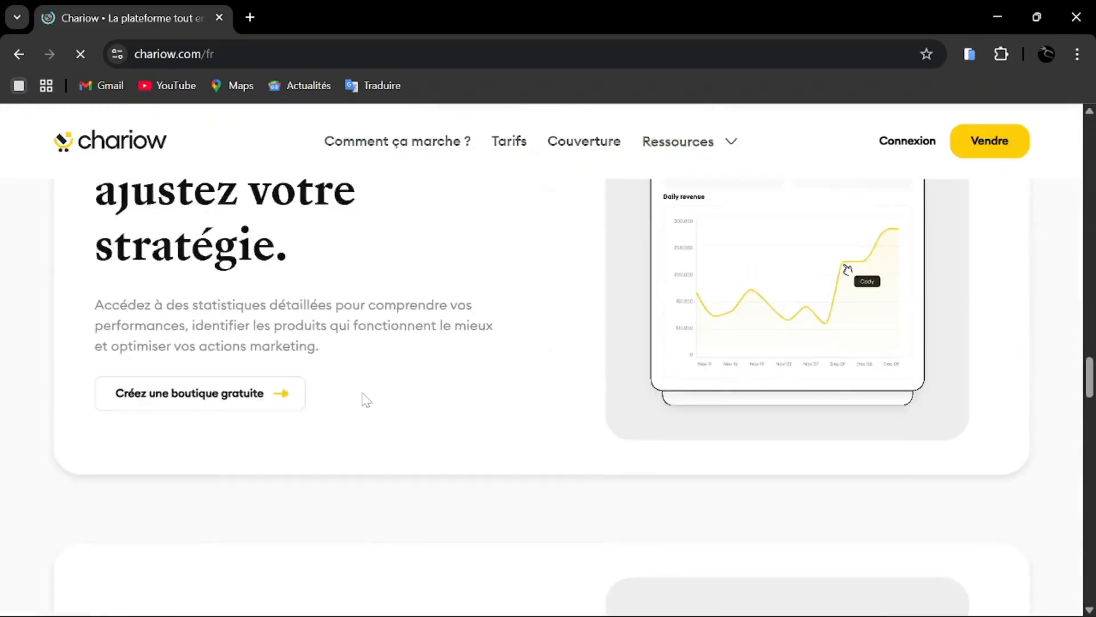
scroll(366, 400, "up", 15)
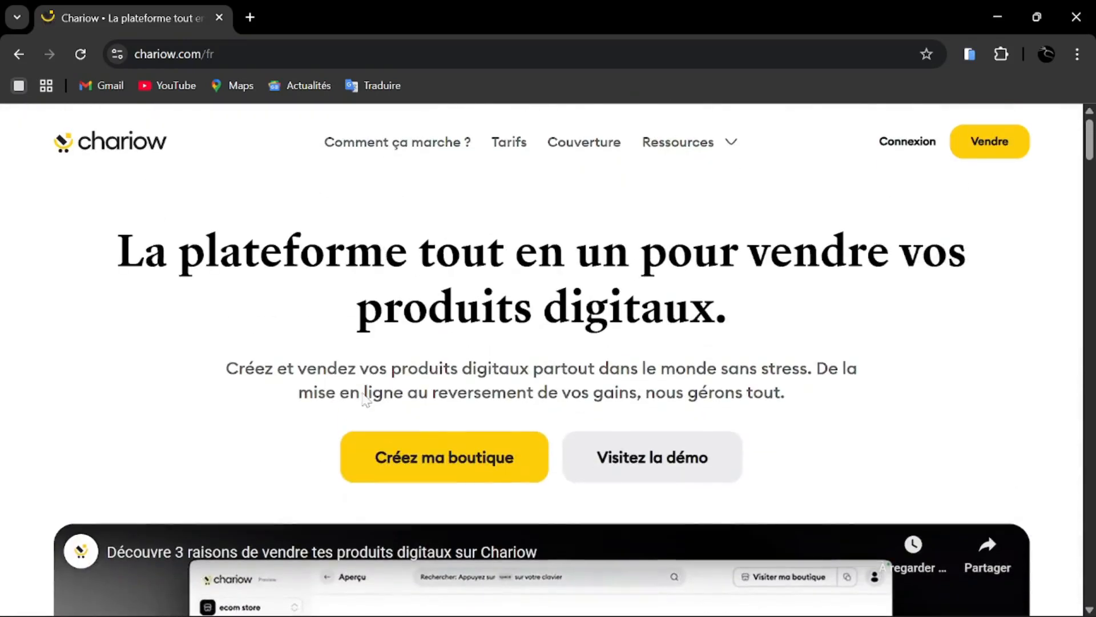
scroll(492, 346, "down", 12)
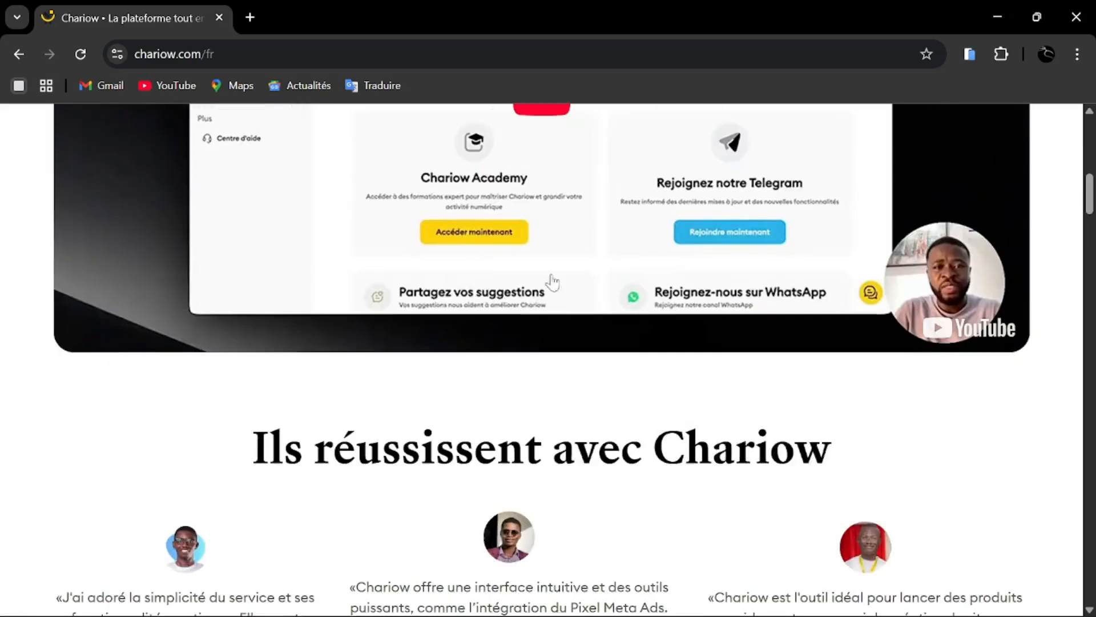
scroll(493, 347, "up", 6)
scroll(502, 388, "up", 3)
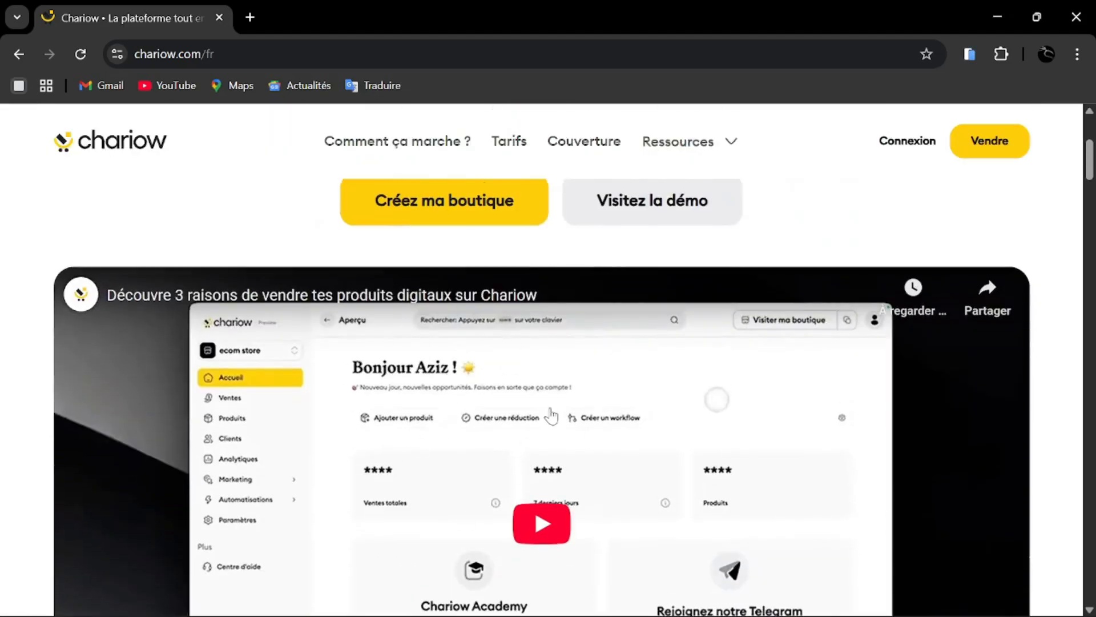
scroll(550, 416, "down", 3)
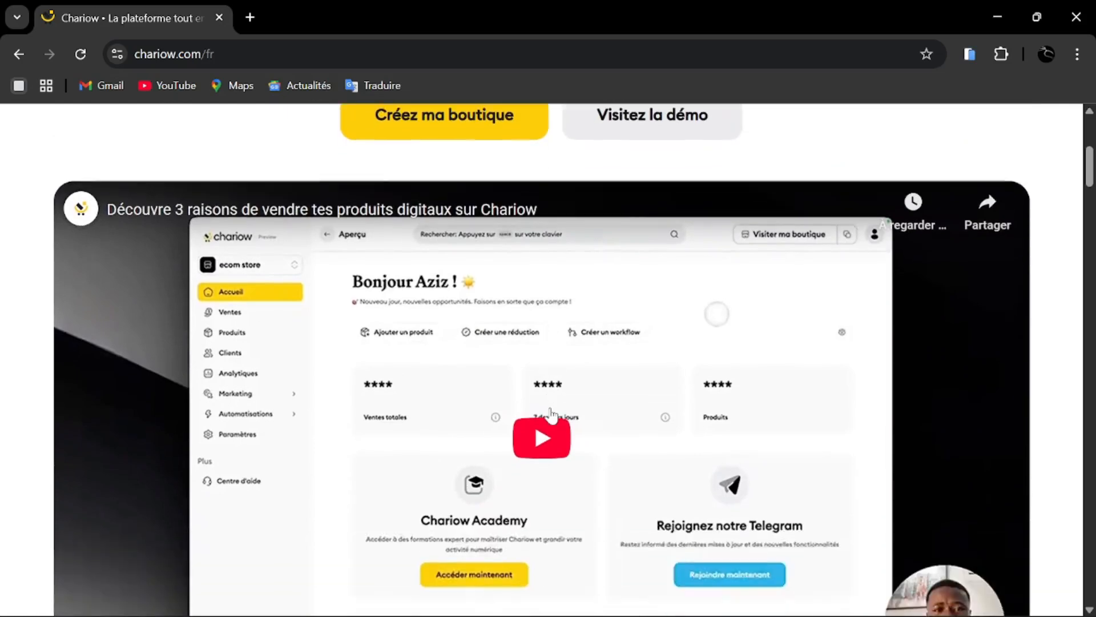
scroll(551, 416, "up", 3)
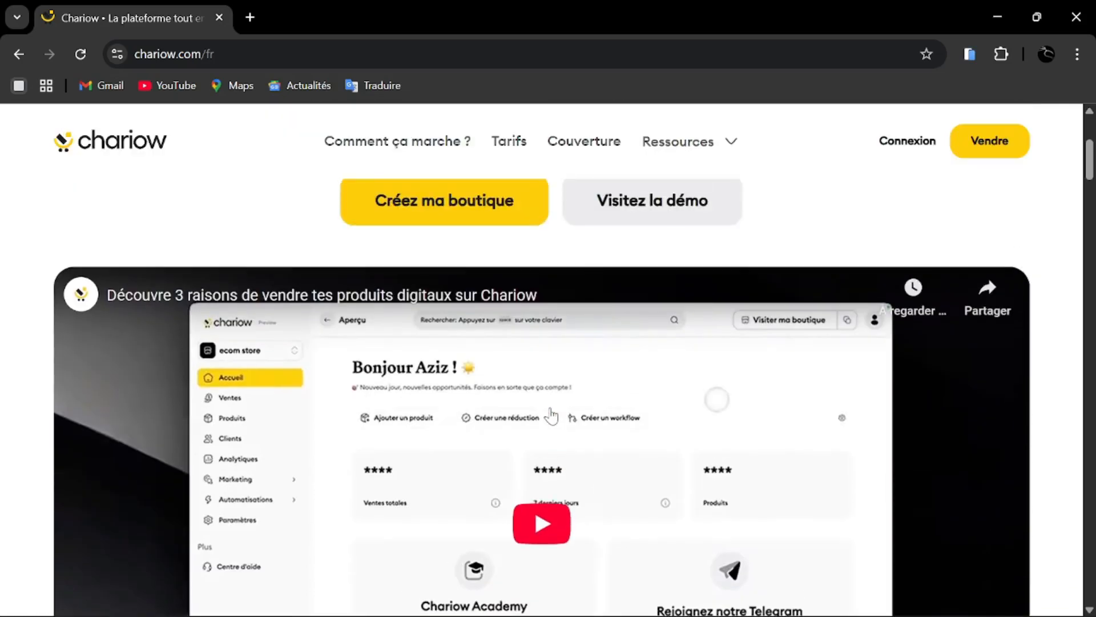
scroll(550, 416, "down", 6)
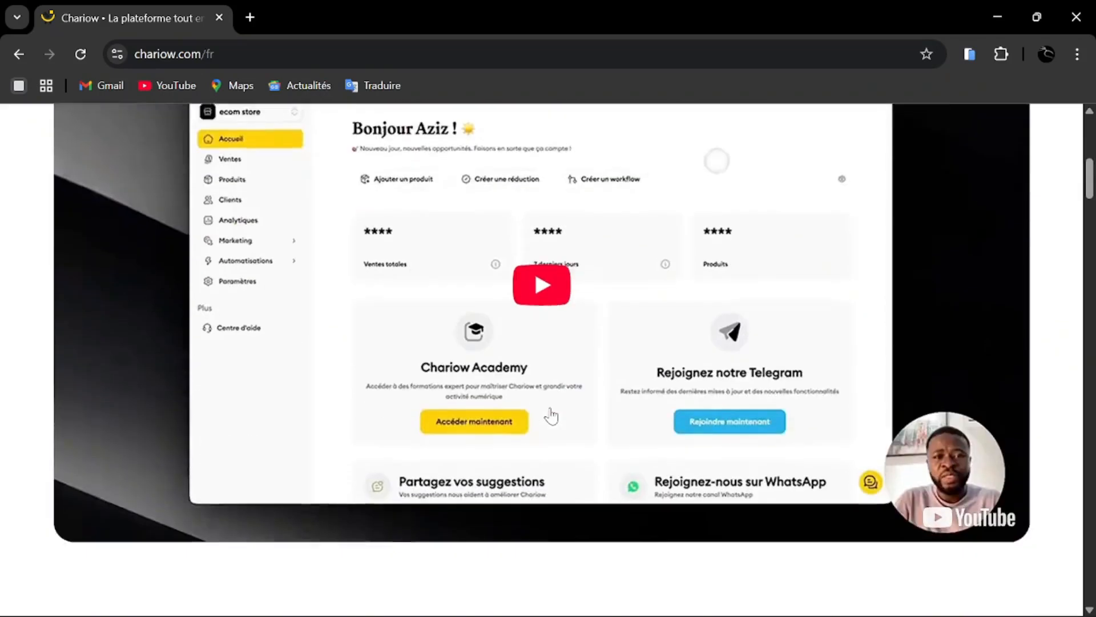
scroll(687, 323, "up", 3)
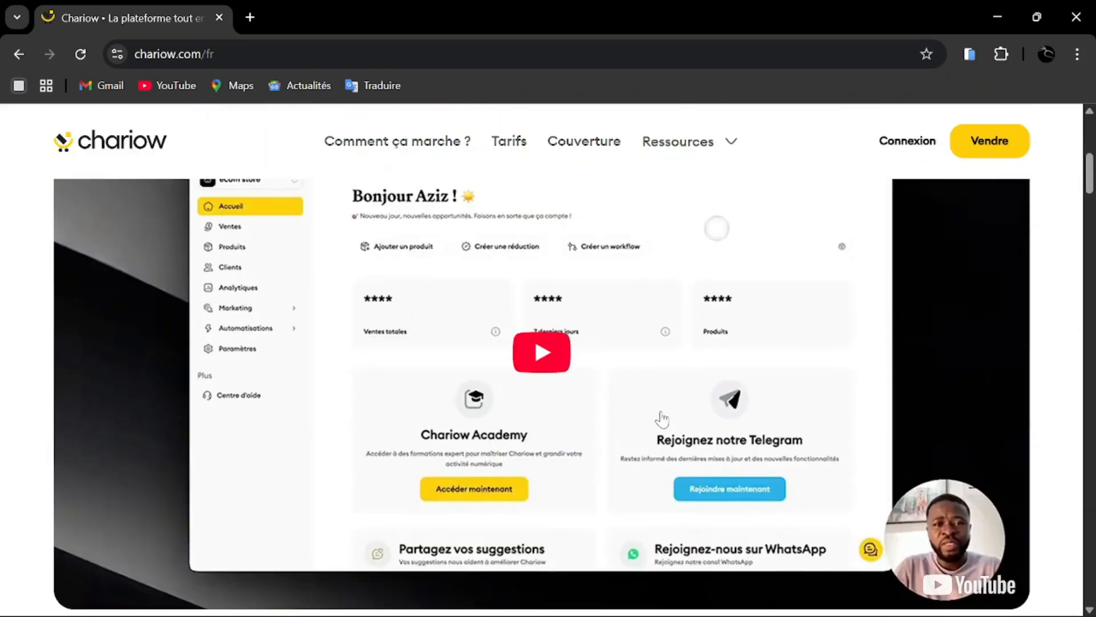
scroll(661, 420, "up", 4)
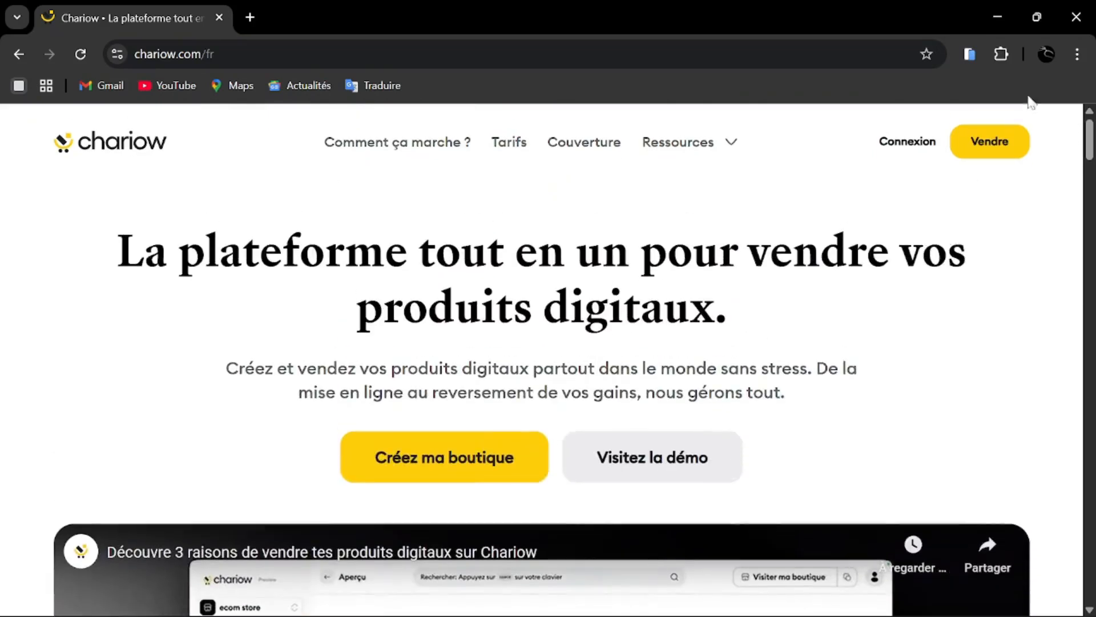
left_click(1078, 54)
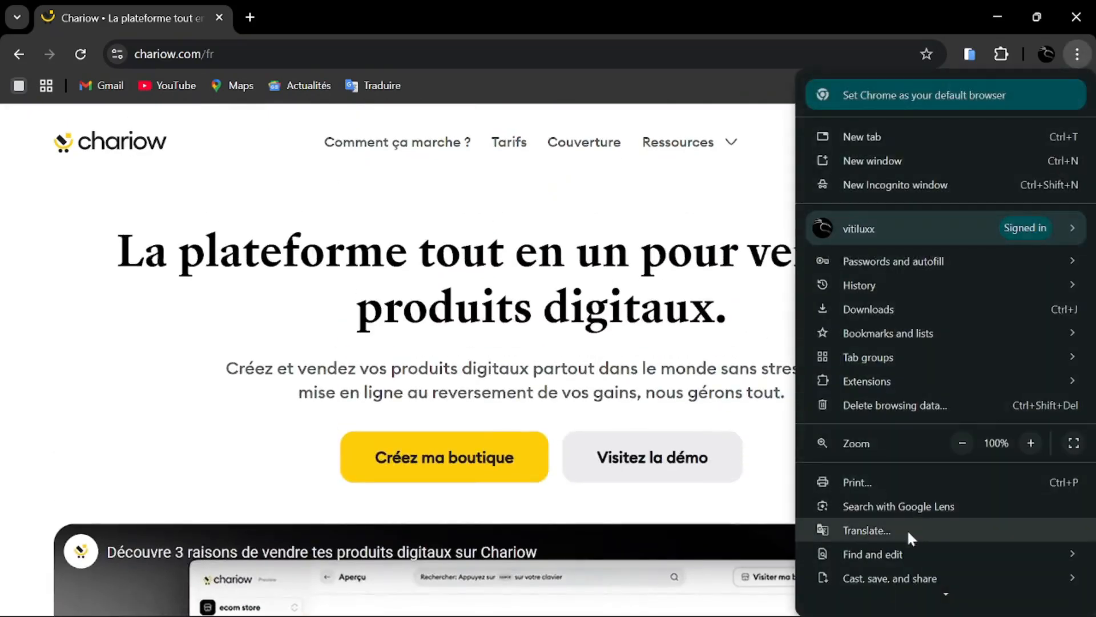
left_click(840, 530)
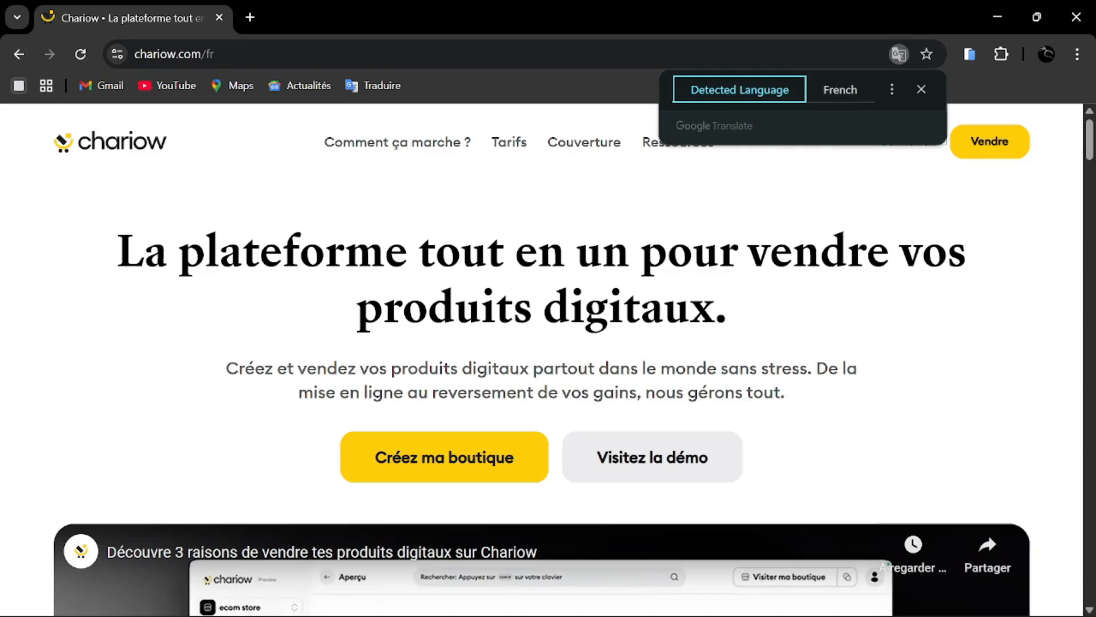
left_click(171, 317)
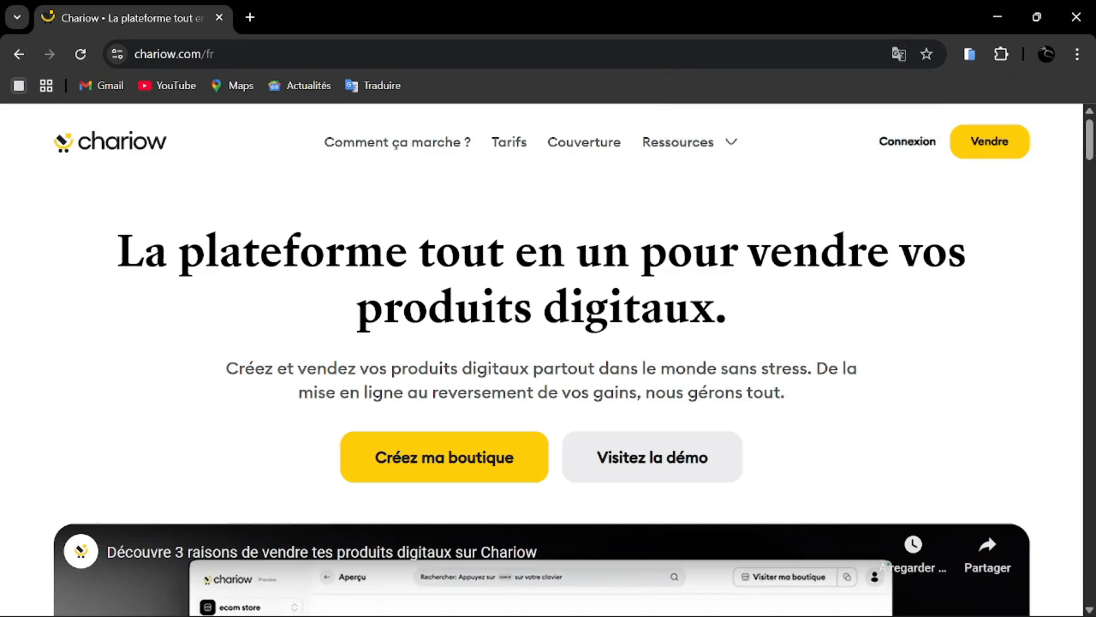
Examine the Chariow home page's sections on creating a personalised store and selling in several currencies
scroll(171, 317, "down", 7)
scroll(799, 114, "down", 10)
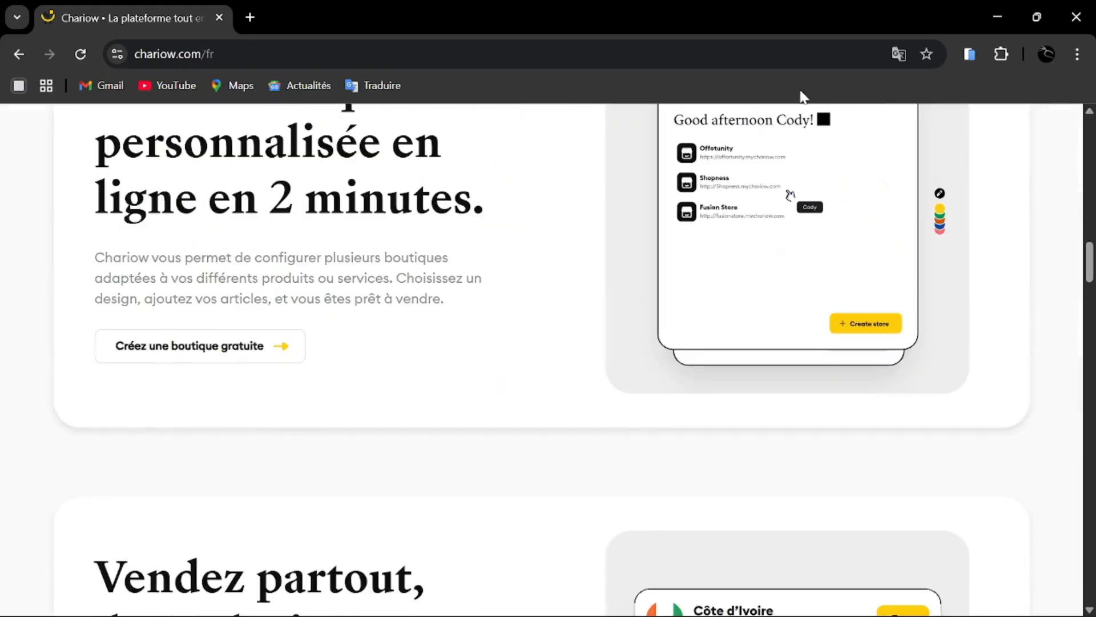
scroll(801, 122, "down", 9)
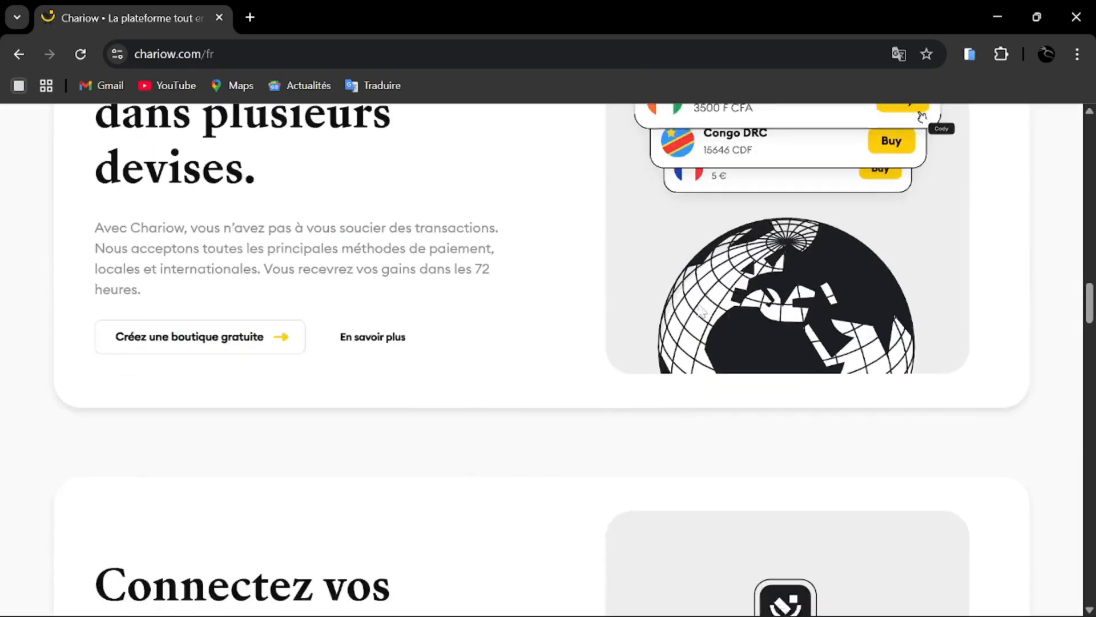
scroll(701, 311, "up", 9)
scroll(701, 312, "up", 15)
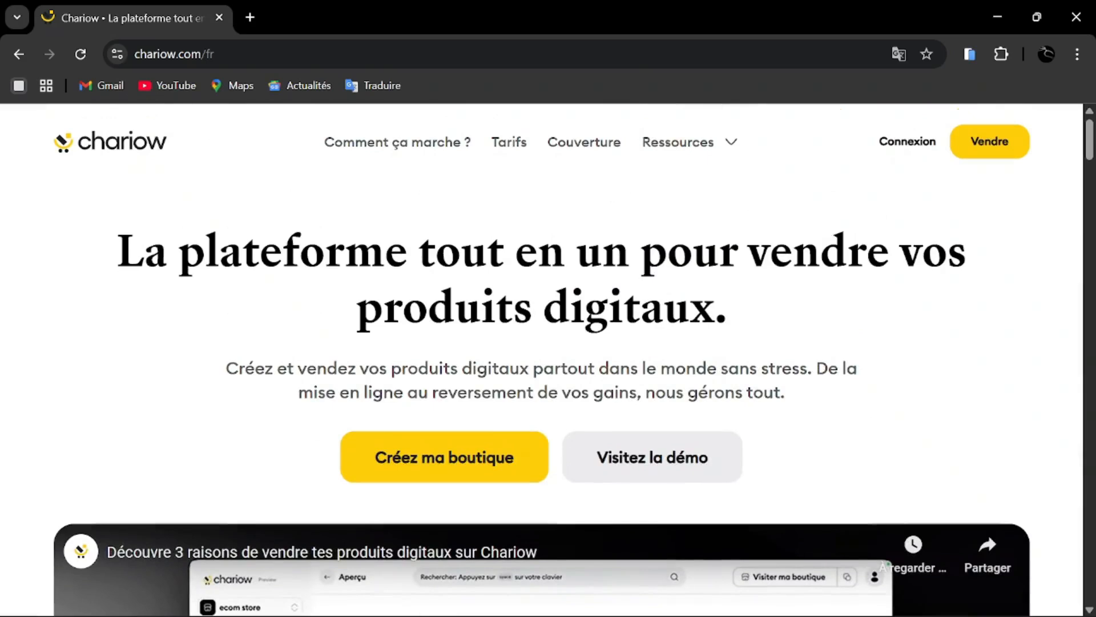
scroll(274, 349, "down", 2)
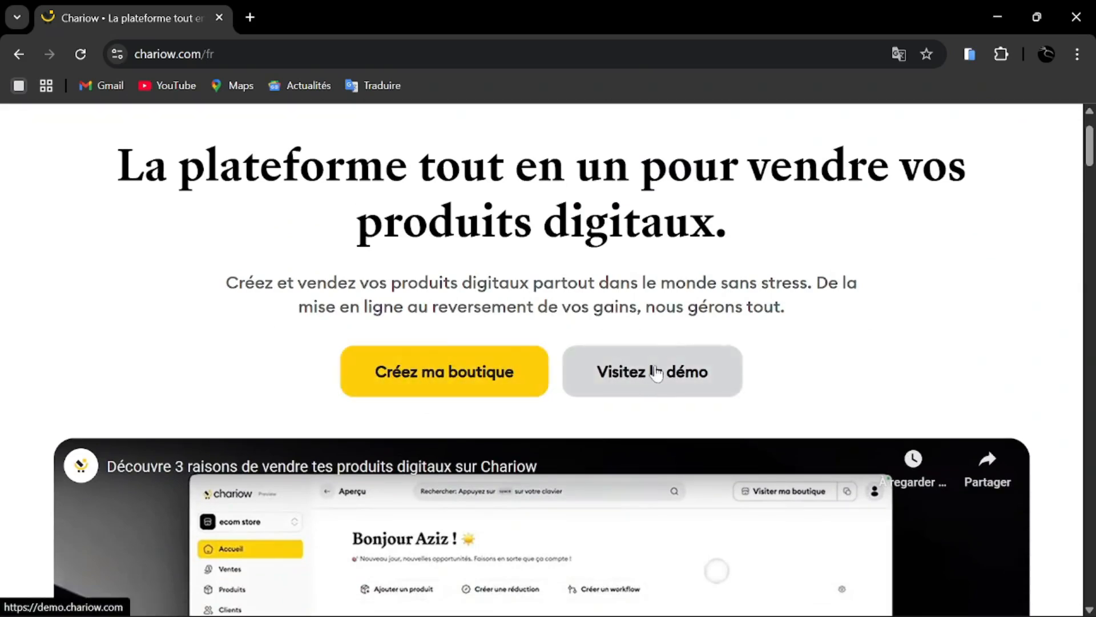
scroll(668, 377, "down", 20)
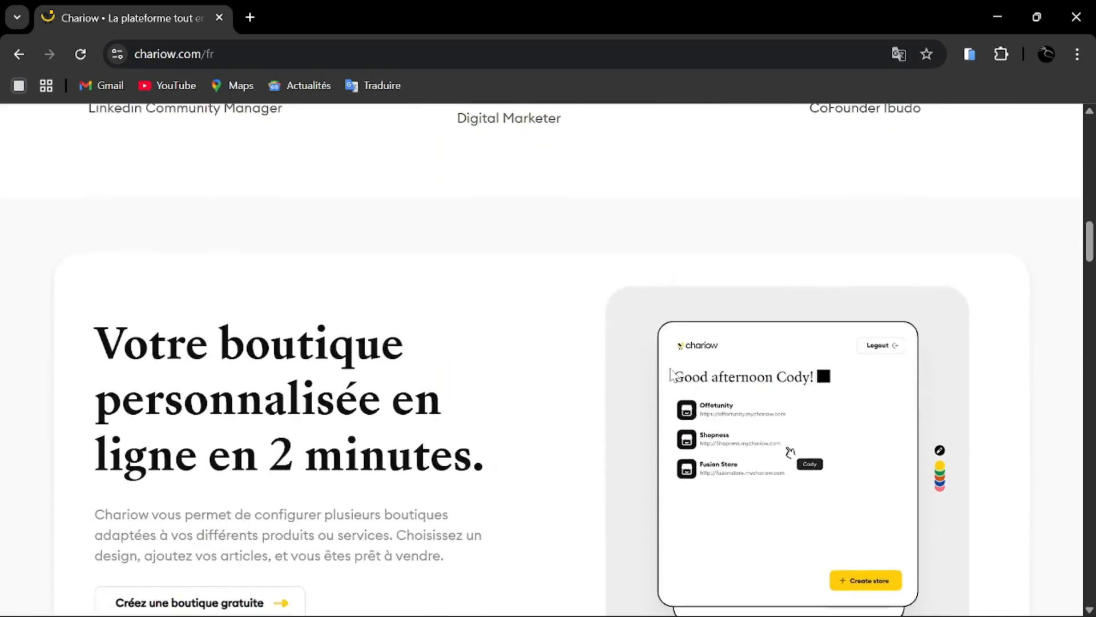
Read the customer testimonials under "Ils réussissent avec Chariow", including each reviewer's profession and the comments on site creation and payment integration
scroll(671, 374, "up", 6)
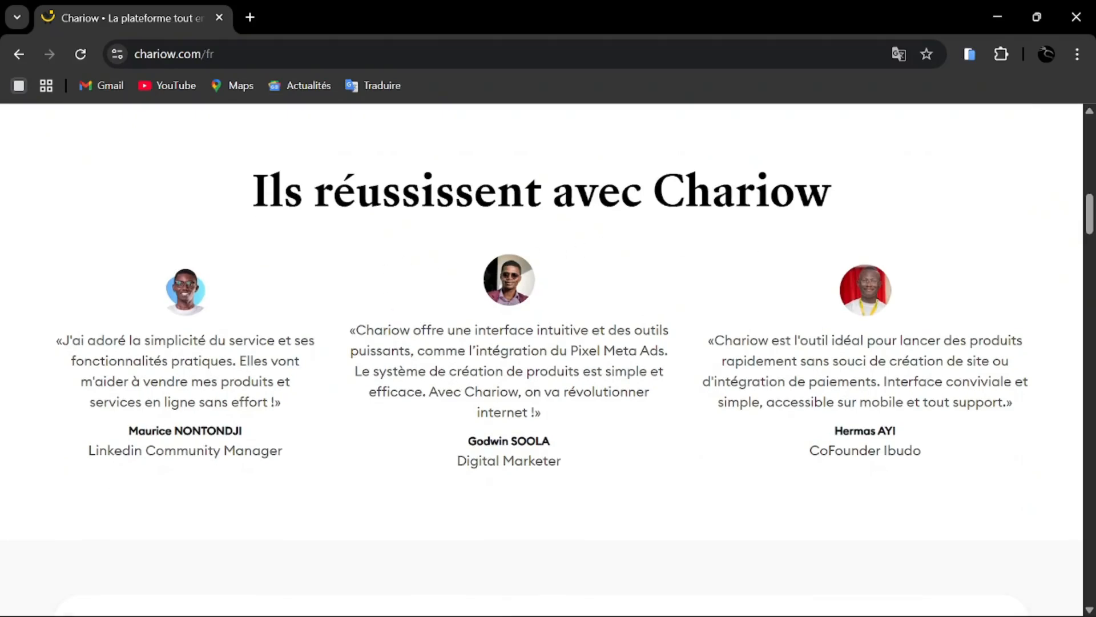
scroll(335, 394, "up", 5)
scroll(335, 394, "down", 5)
left_click_drag(154, 450, 291, 457)
left_click_drag(487, 460, 588, 465)
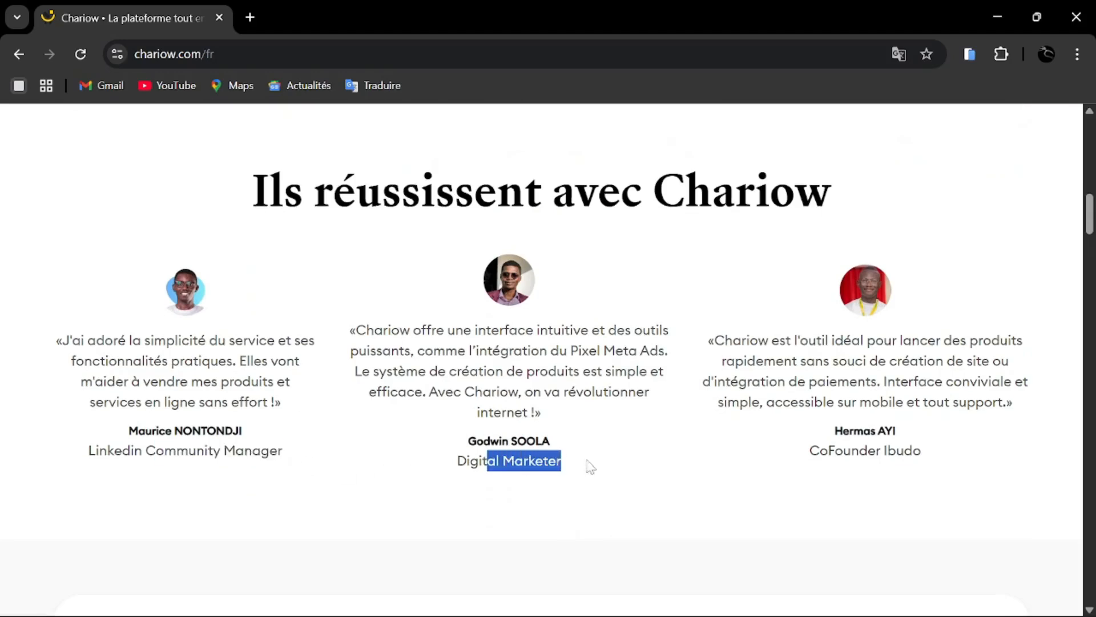
left_click(682, 472)
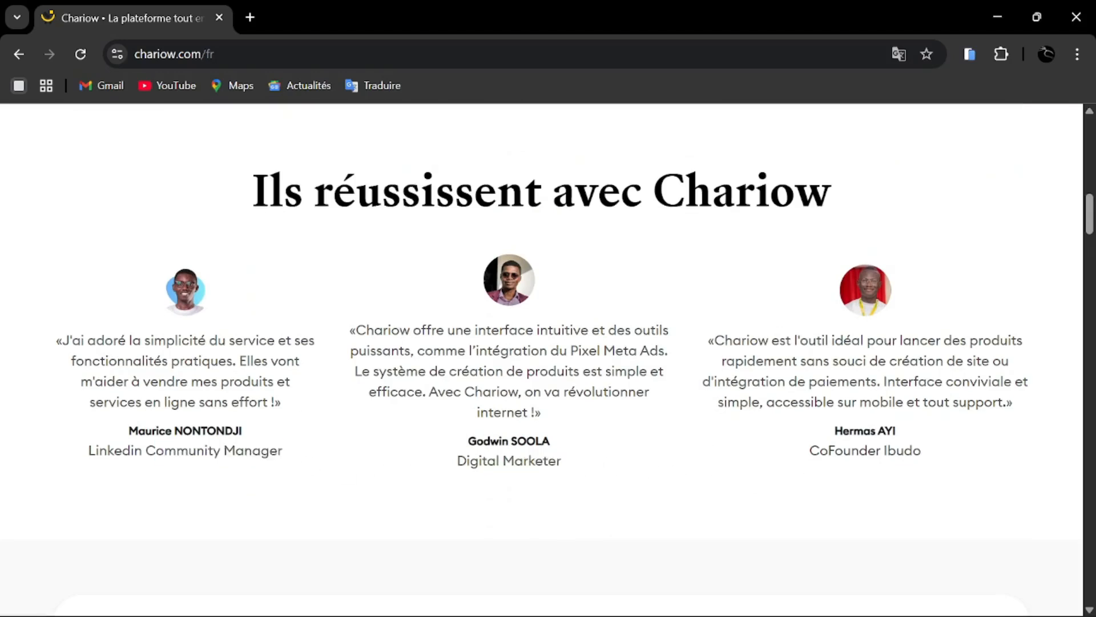
left_click_drag(820, 451, 914, 452)
left_click(945, 465)
left_click_drag(994, 402, 918, 402)
left_click(753, 412)
left_click_drag(911, 360, 989, 361)
left_click(989, 362)
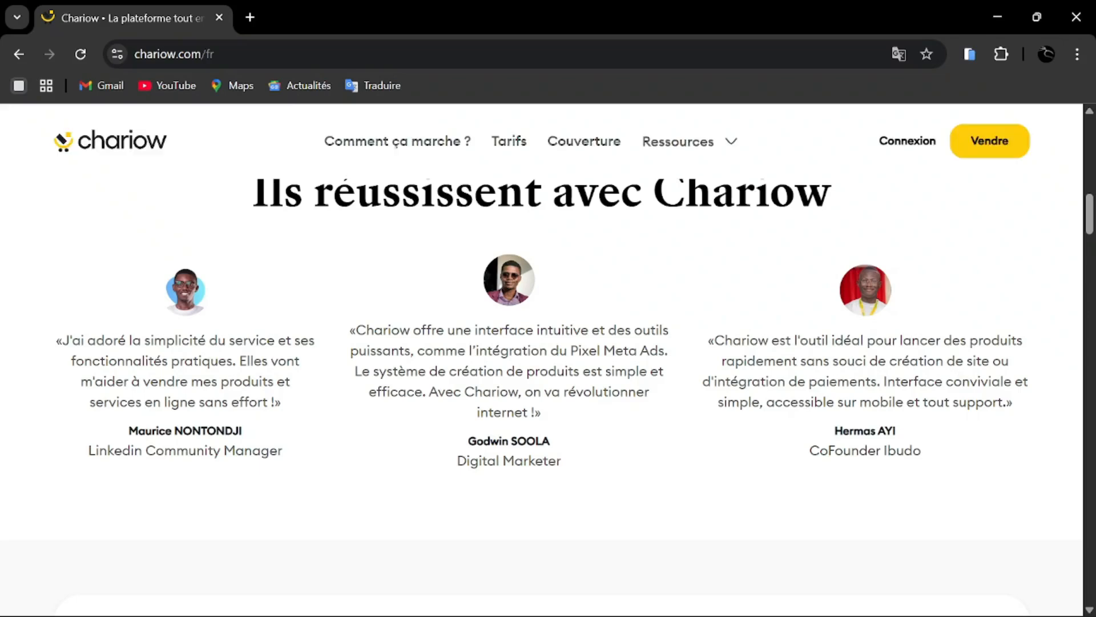
left_click_drag(935, 361, 1001, 360)
left_click(1001, 362)
scroll(972, 405, "down", 4)
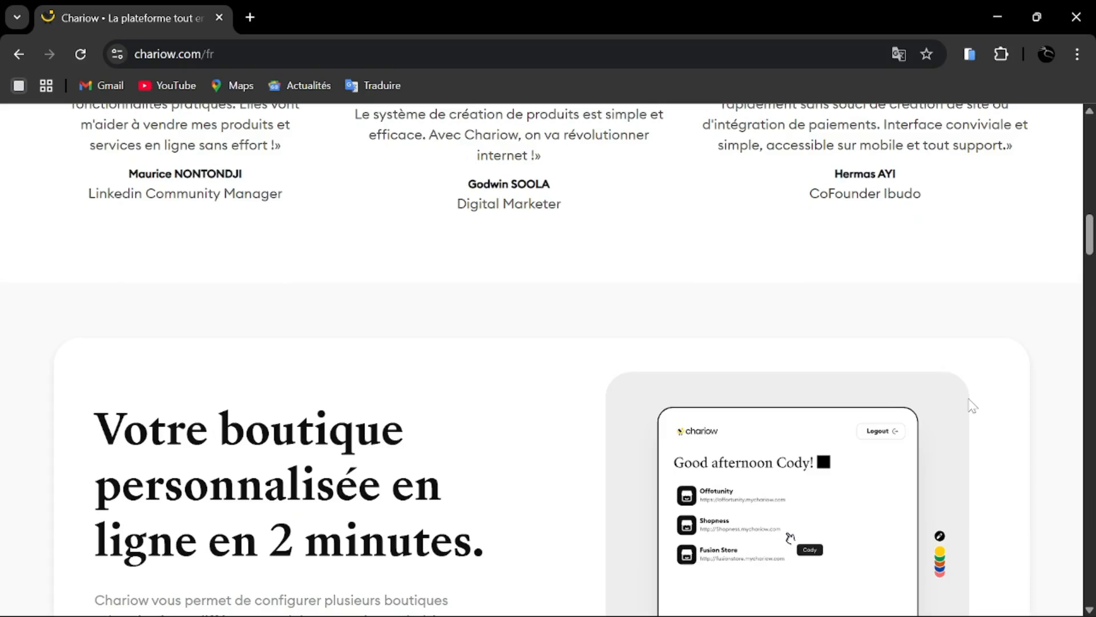
Examine the home page section "Votre boutique personnalisée en ligne en 2 minutes" and its description of setting up several stores
scroll(972, 405, "down", 3)
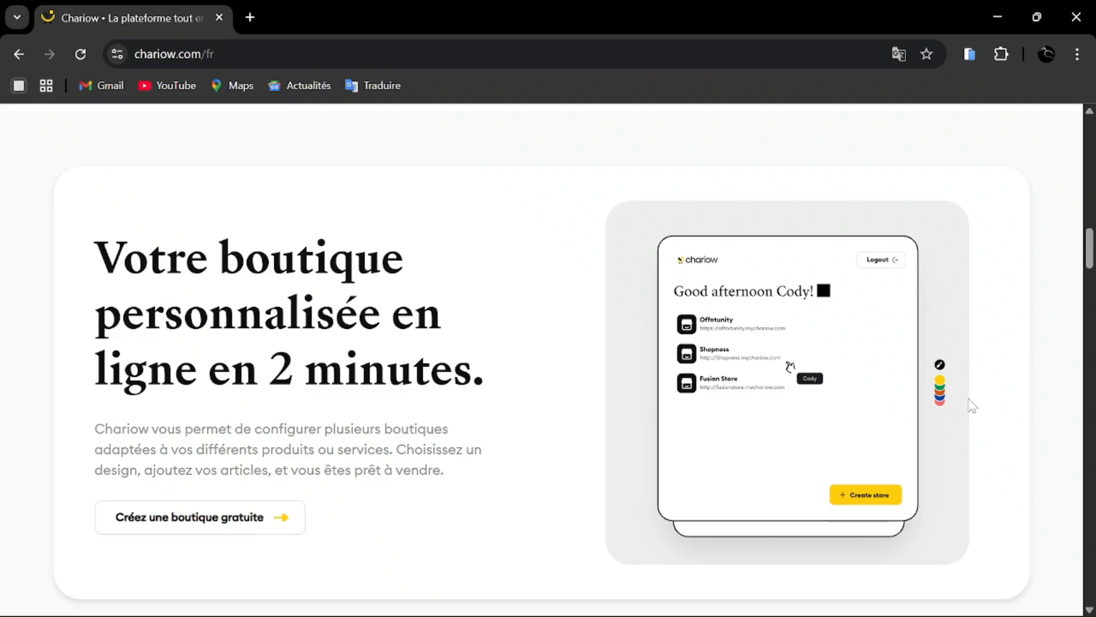
scroll(972, 405, "down", 2)
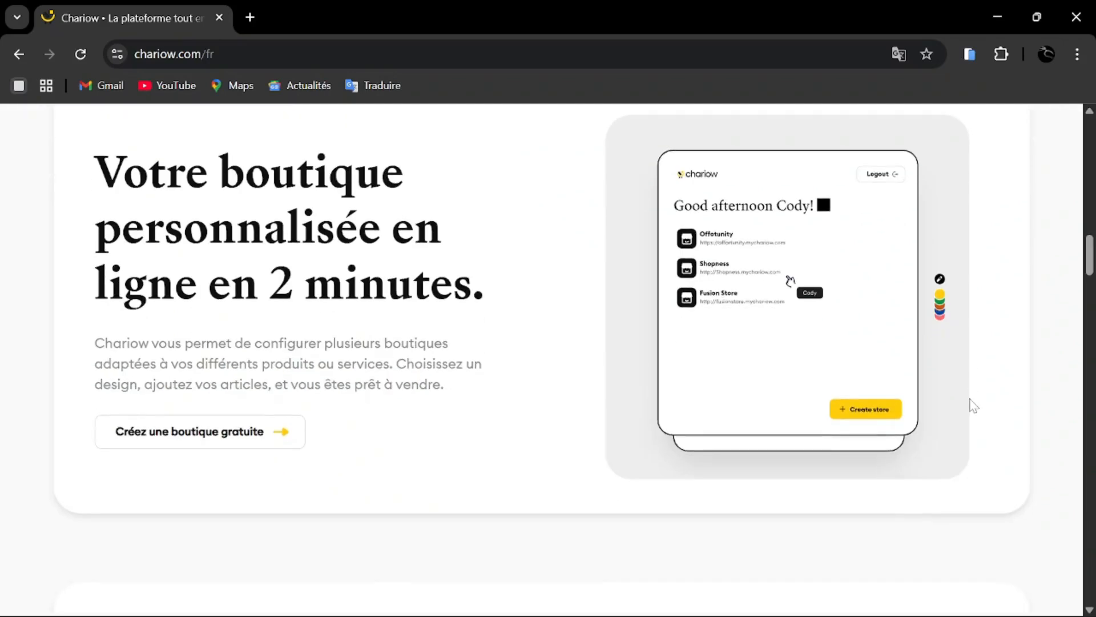
scroll(972, 405, "up", 3)
scroll(973, 406, "down", 2)
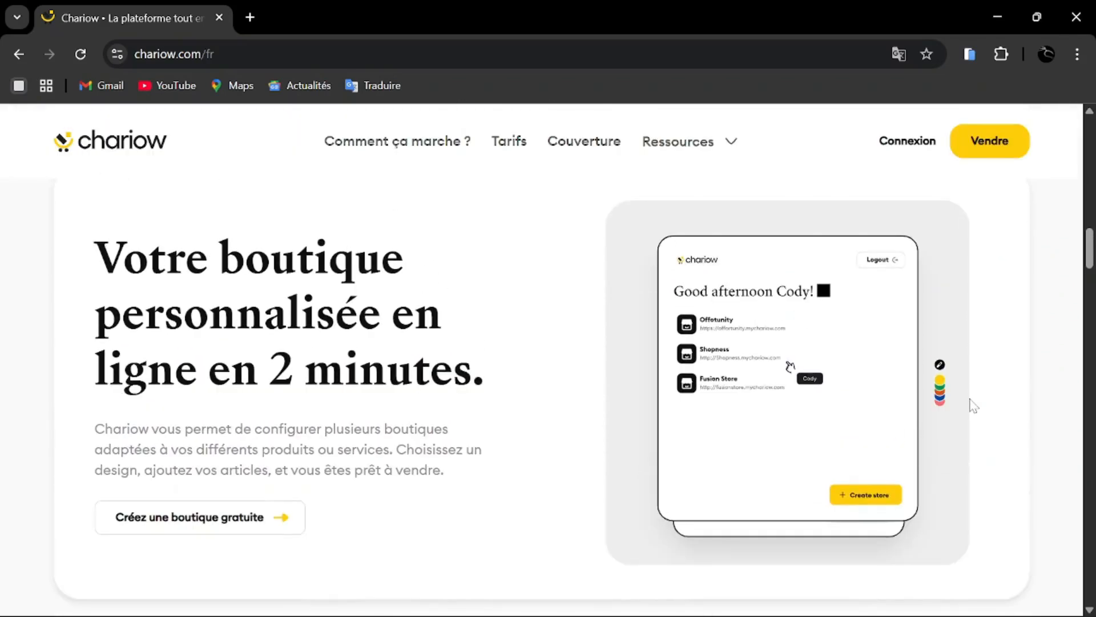
scroll(973, 406, "down", 2)
scroll(972, 405, "up", 2)
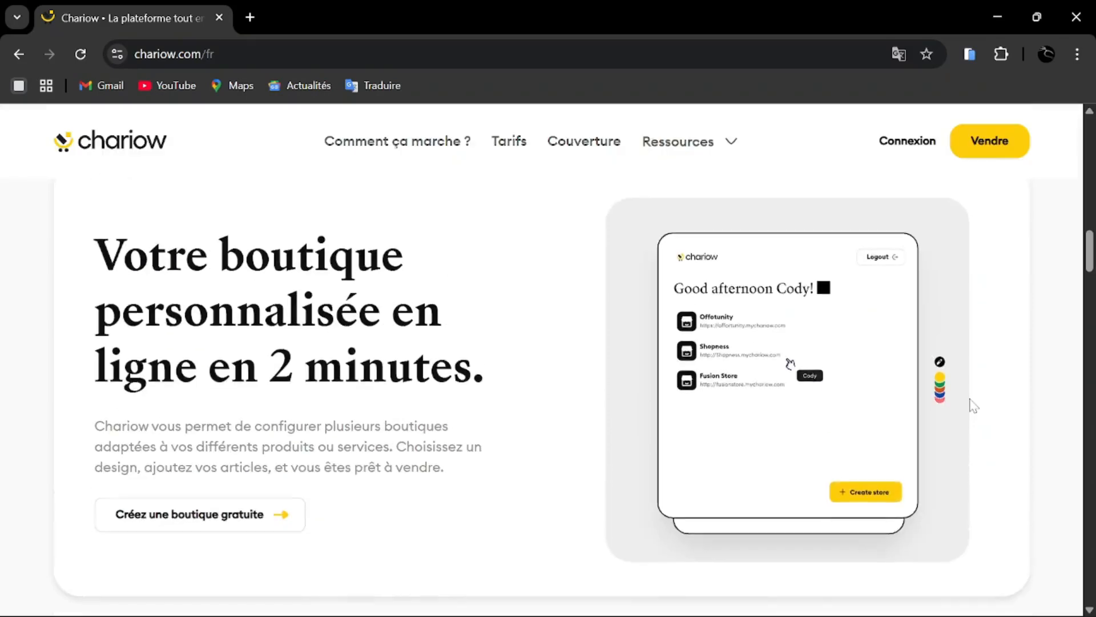
scroll(972, 405, "up", 1)
scroll(973, 405, "down", 1)
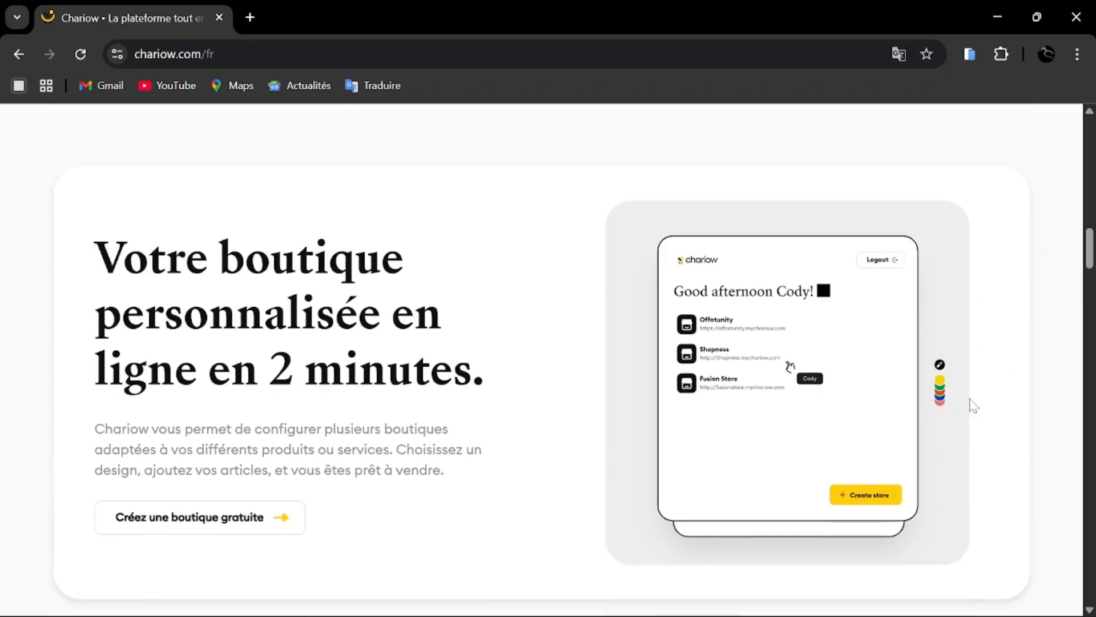
Read the "Vendez partout, dans plusieurs devises" section about accepted payment methods and how earnings are paid out
scroll(974, 406, "down", 10)
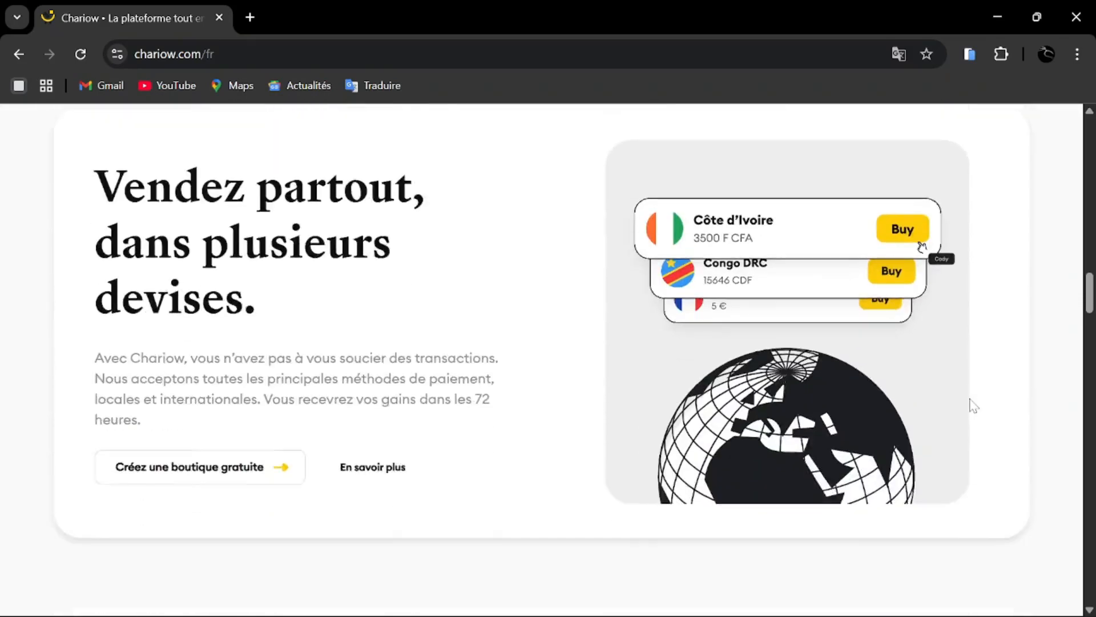
scroll(973, 406, "down", 5)
scroll(974, 406, "up", 8)
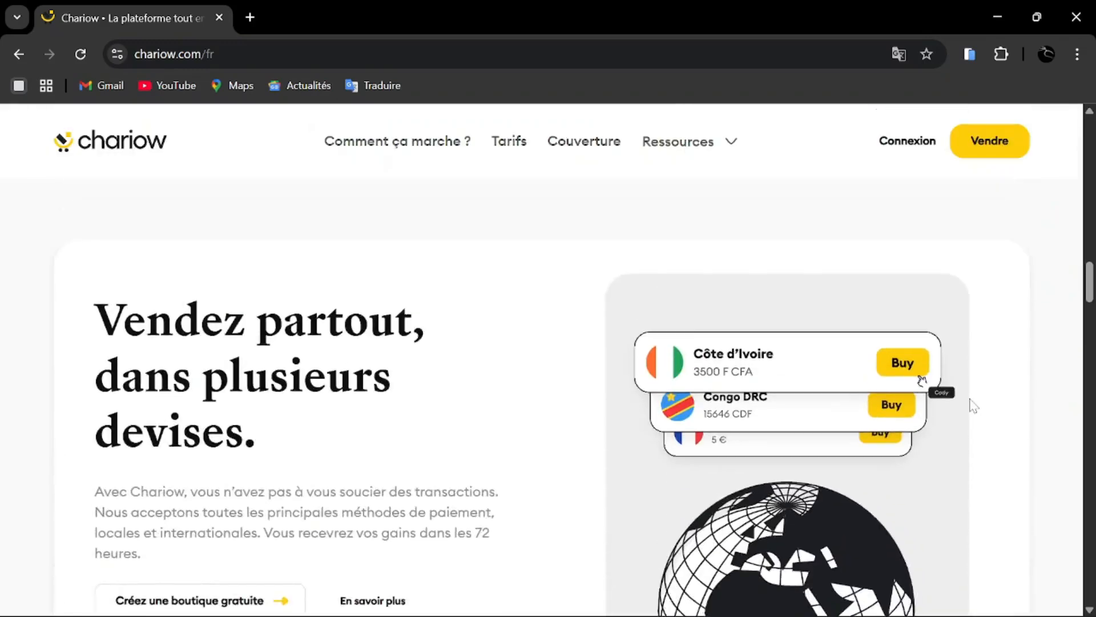
scroll(974, 406, "down", 3)
scroll(973, 406, "up", 3)
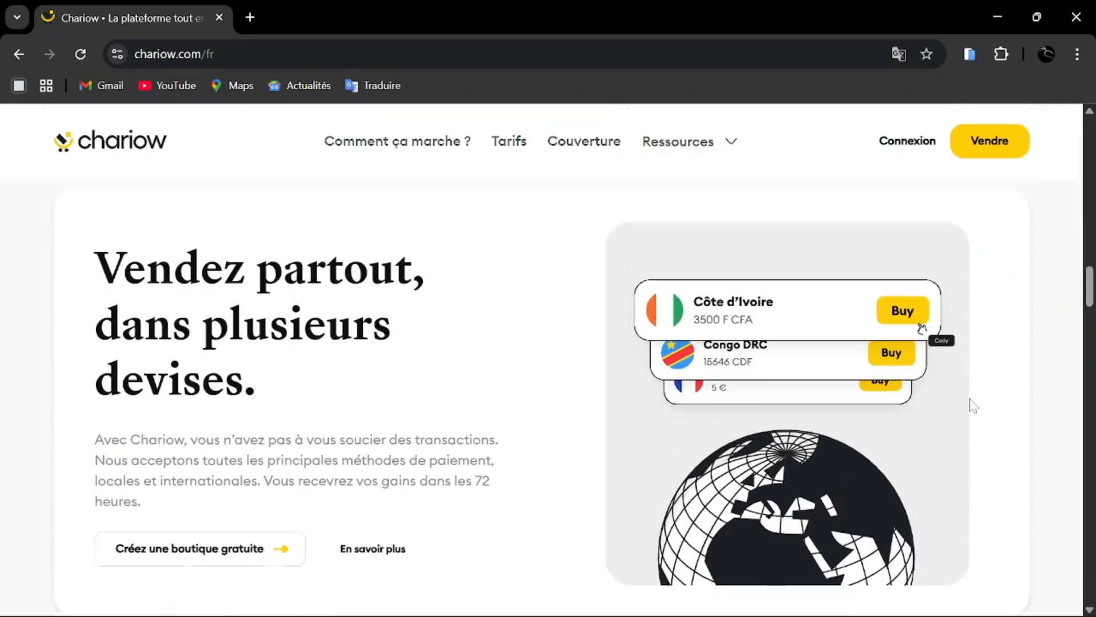
scroll(974, 405, "down", 2)
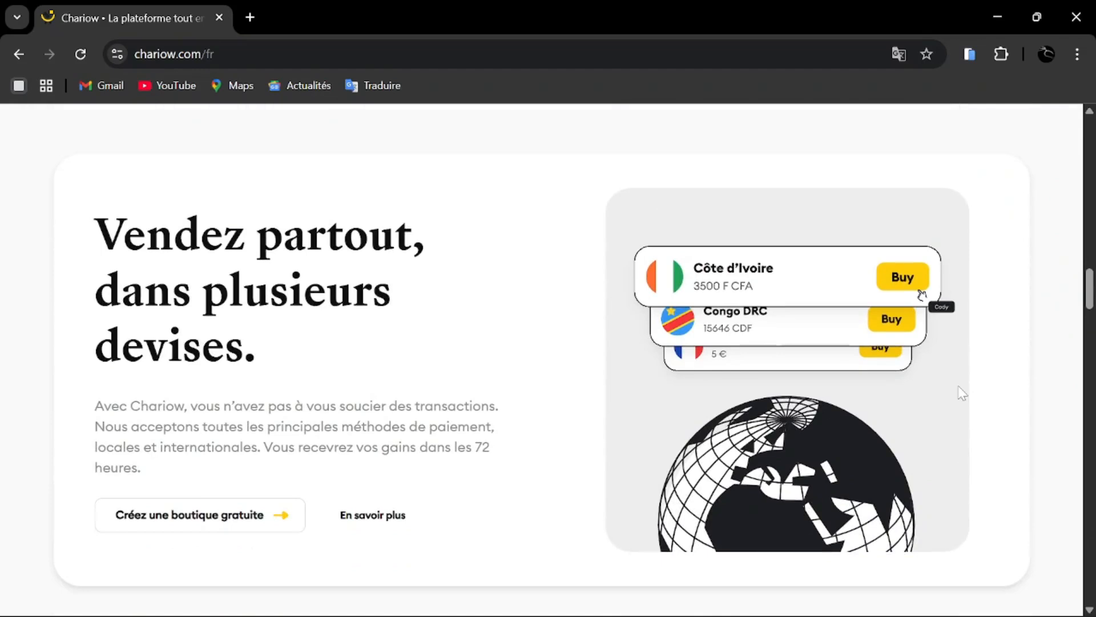
Review the "Fonctionnalités clés" section, from Protection des PDF, Workflows and Code de réduction to Pulse and Campagne
scroll(962, 393, "down", 12)
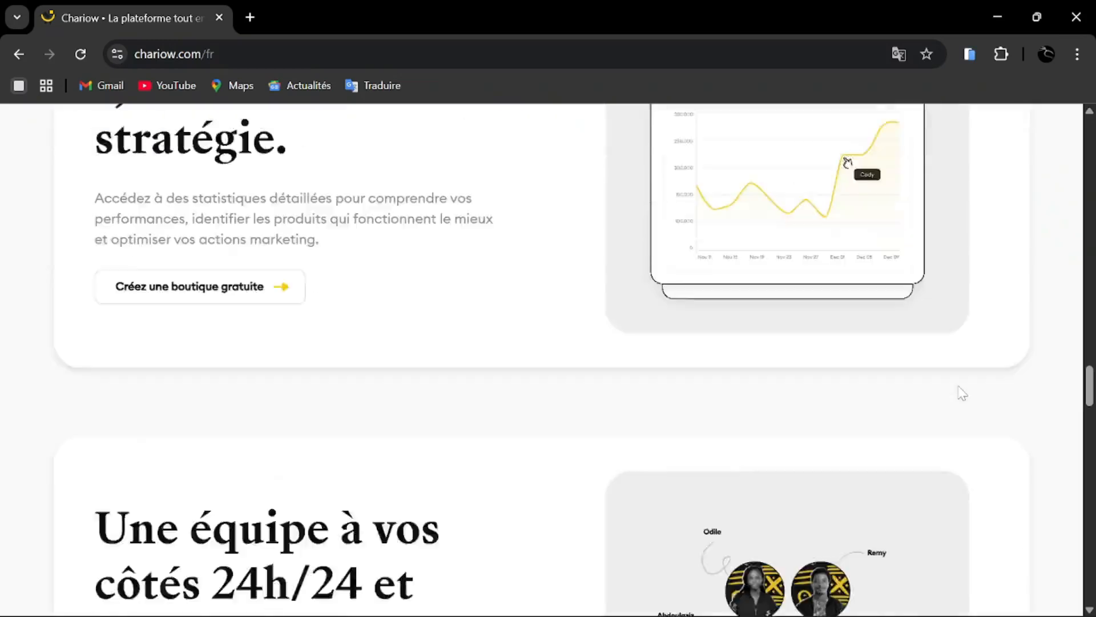
scroll(962, 392, "down", 10)
scroll(961, 392, "up", 6)
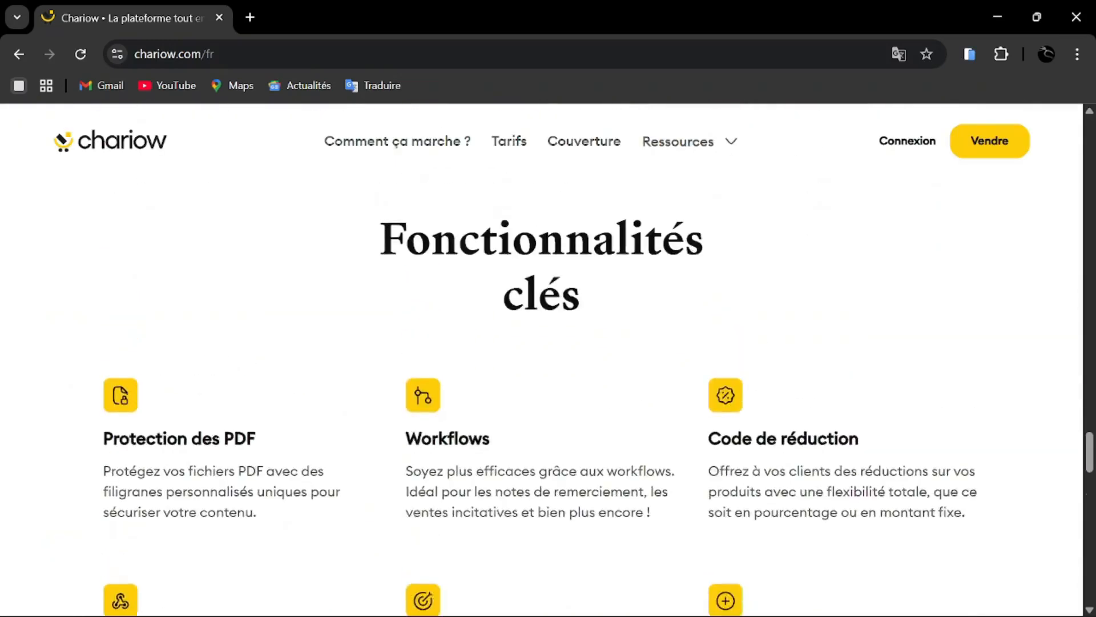
scroll(962, 393, "up", 1)
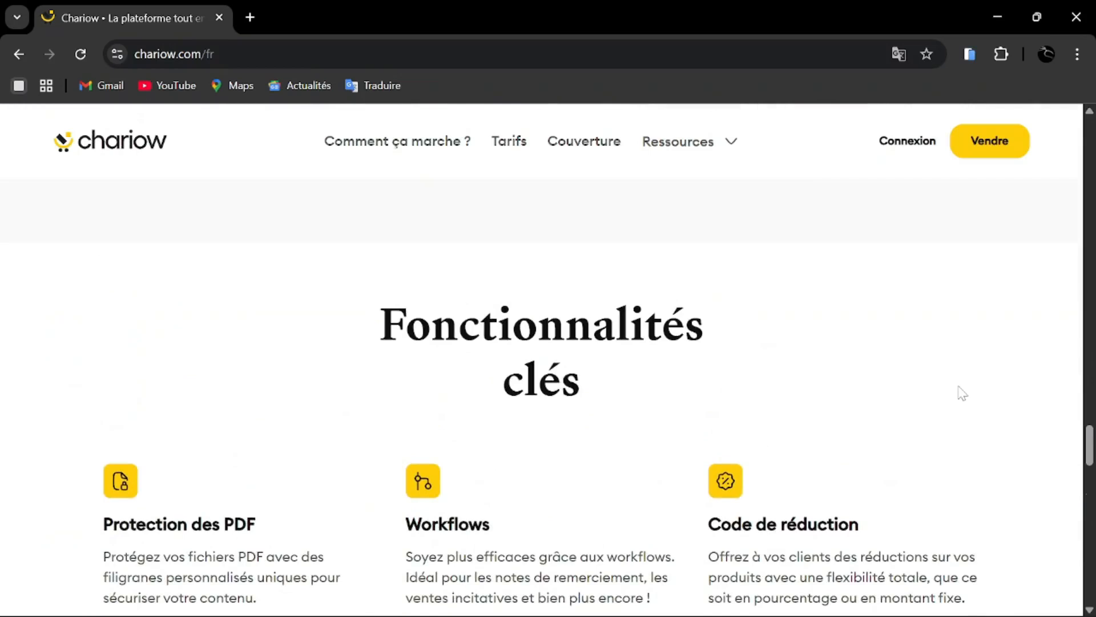
scroll(962, 393, "down", 4)
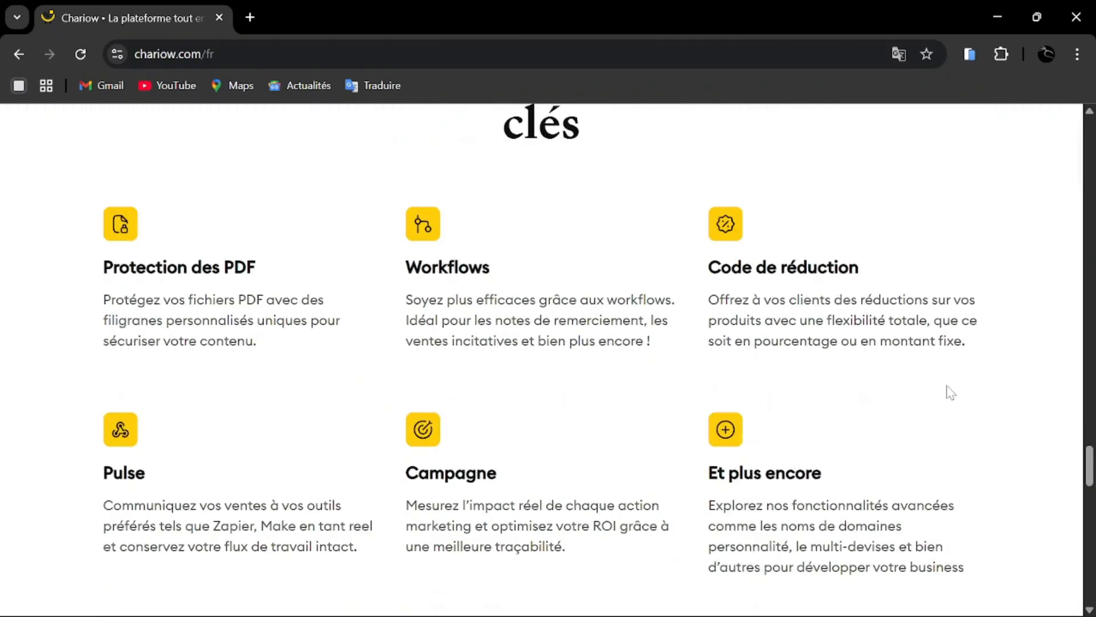
scroll(950, 393, "down", 6)
scroll(951, 393, "up", 6)
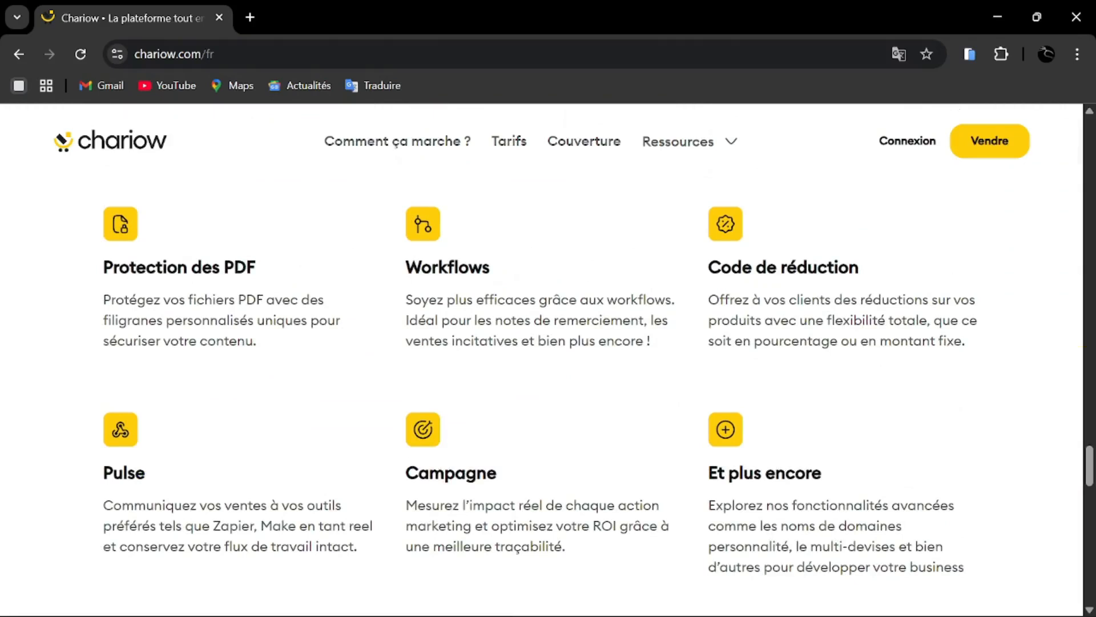
left_click_drag(104, 267, 337, 256)
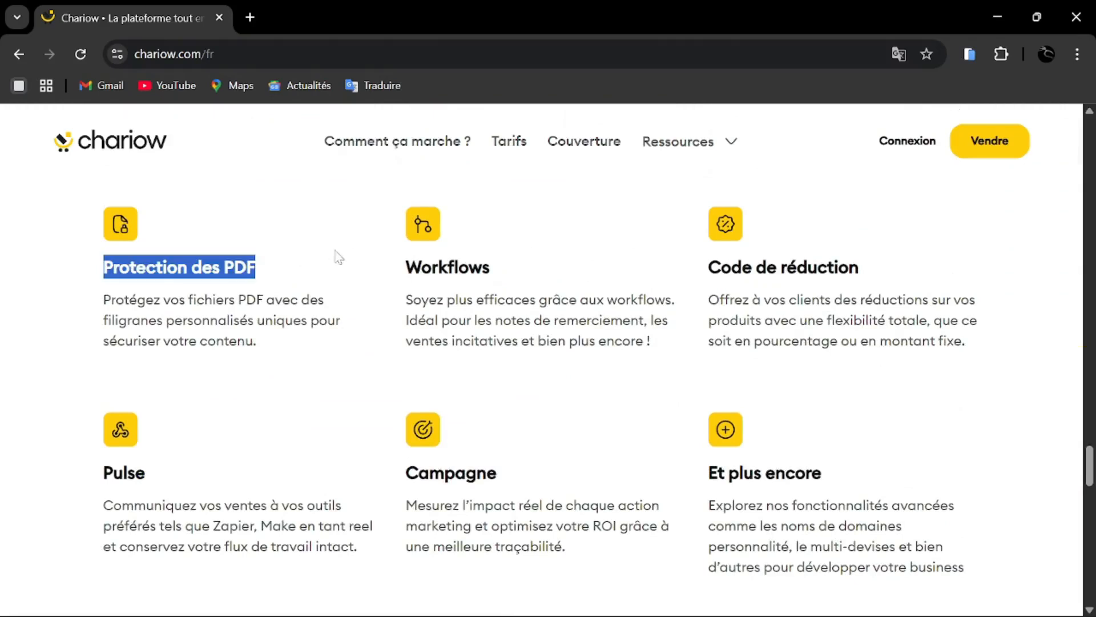
left_click(496, 439)
scroll(497, 440, "down", 8)
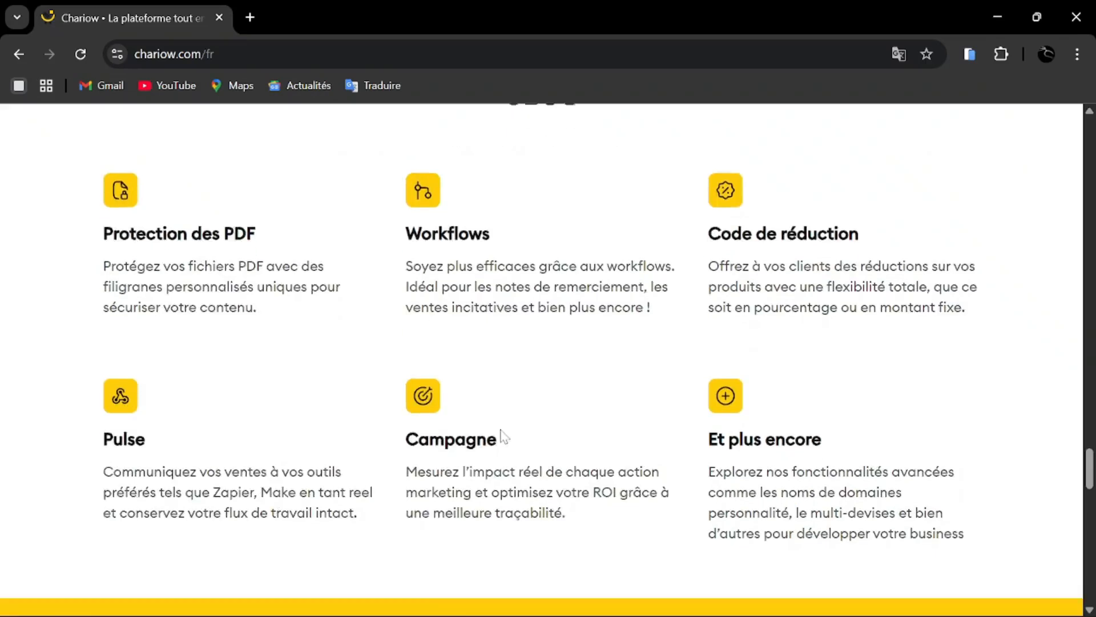
Read the "Comment ça marche ?" section with its Créez, Partagez and Gagnez steps, continuing to the closing store-creation prompt
scroll(676, 347, "down", 3)
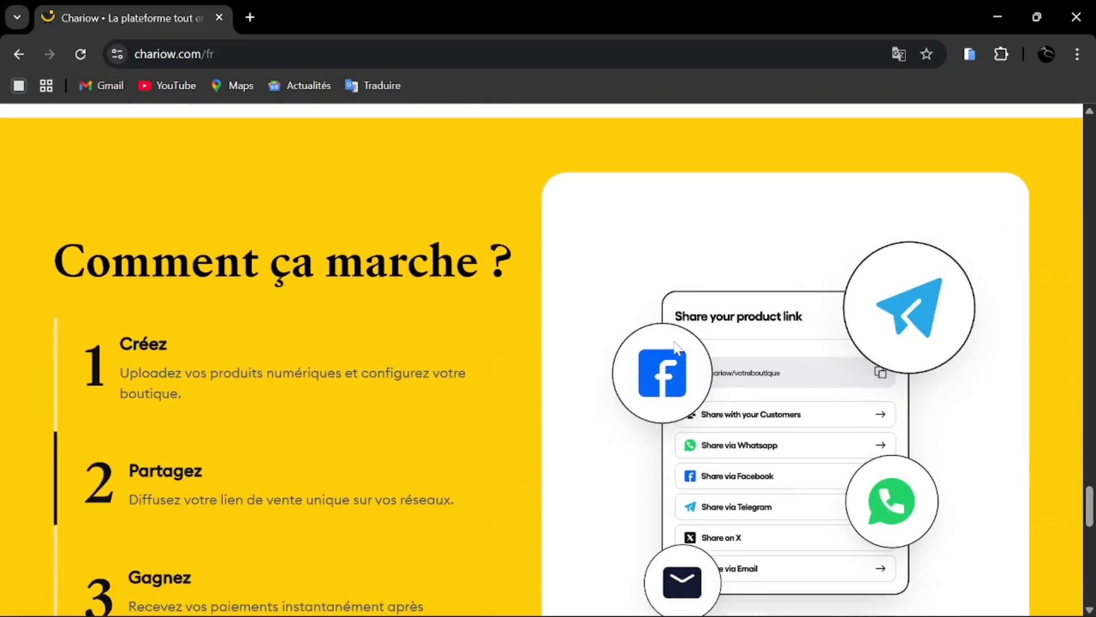
scroll(676, 347, "down", 6)
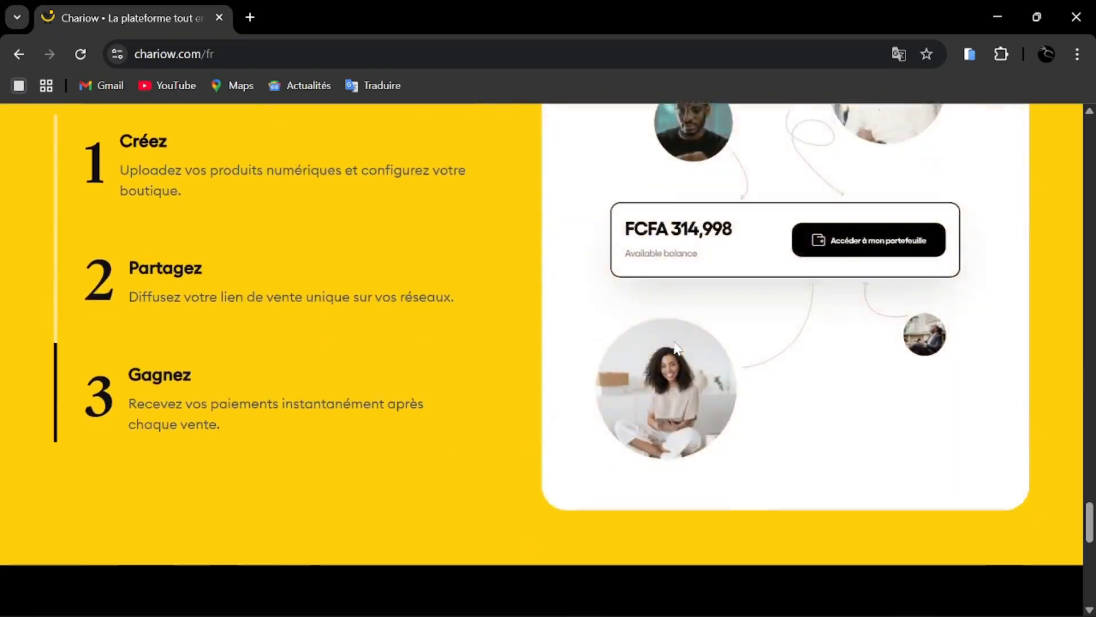
scroll(675, 348, "down", 5)
scroll(671, 348, "up", 15)
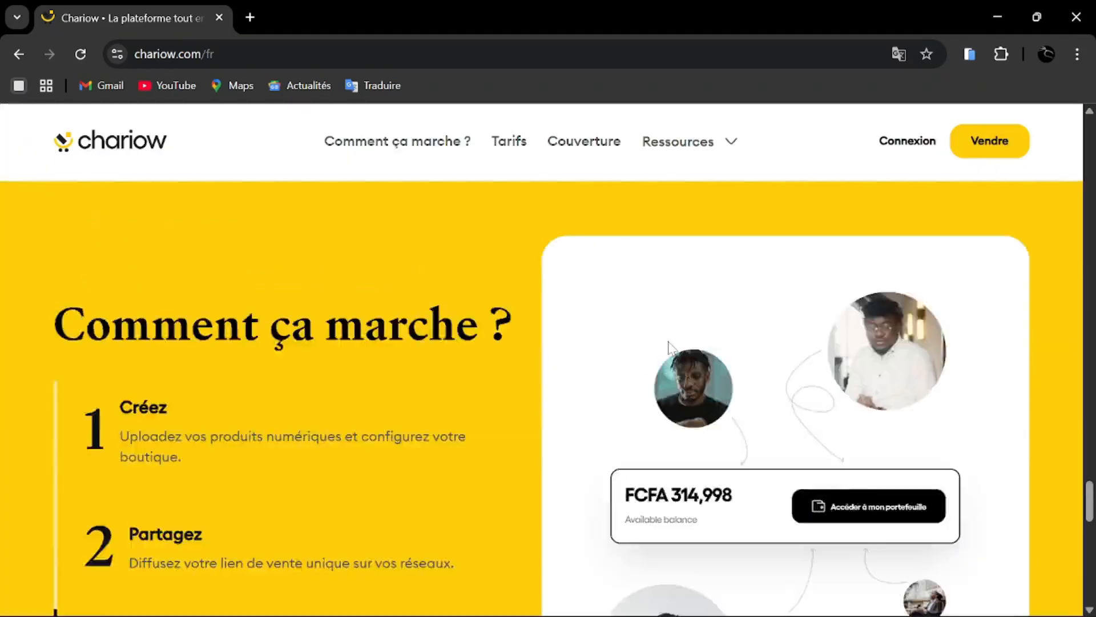
scroll(672, 348, "down", 10)
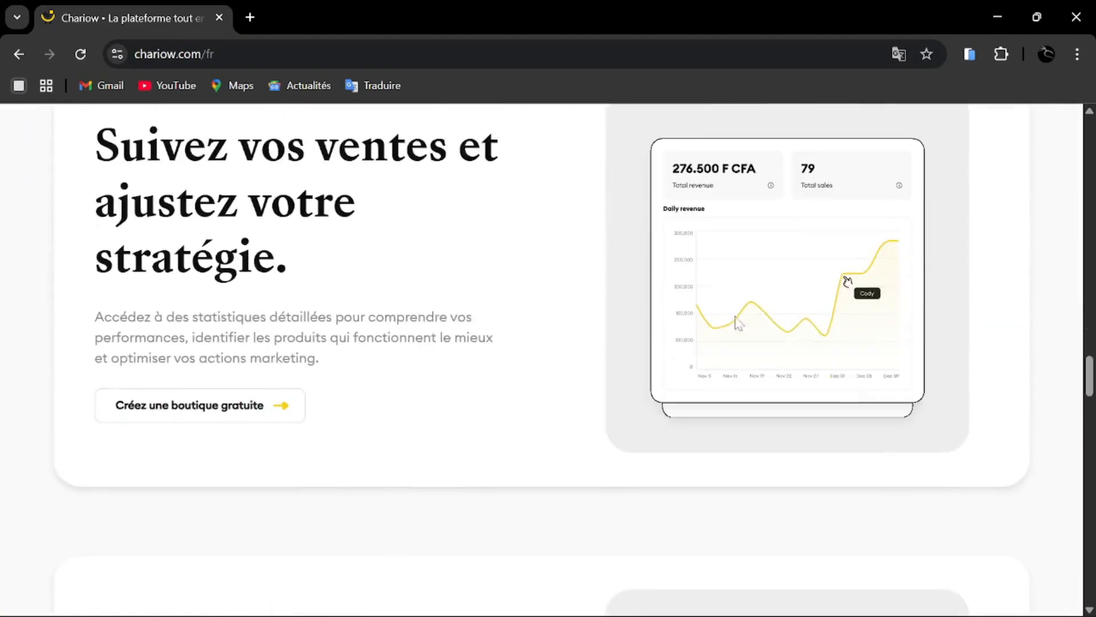
scroll(639, 329, "up", 6)
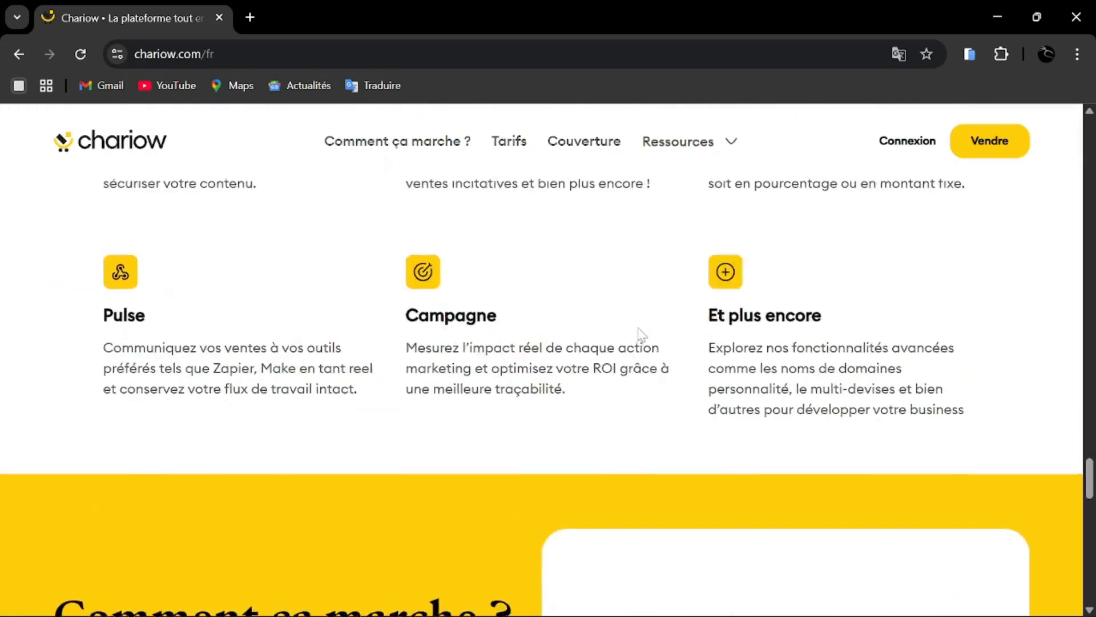
left_click_drag(129, 280, 236, 312)
left_click(366, 297)
left_click_drag(454, 280, 538, 292)
left_click(594, 292)
scroll(595, 293, "down", 5)
scroll(614, 313, "down", 5)
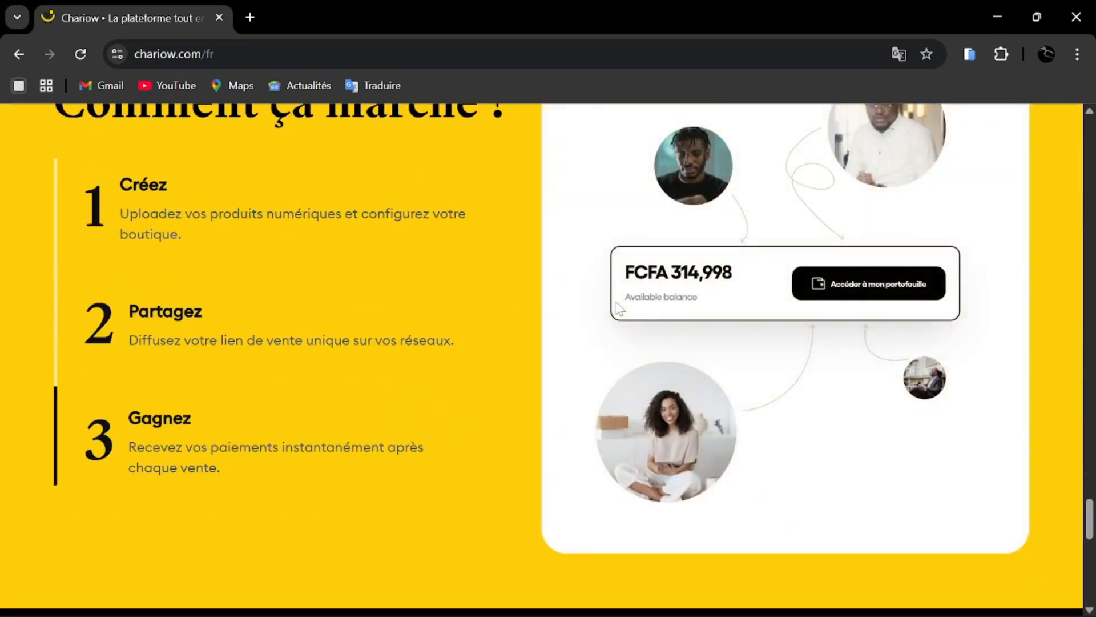
scroll(618, 310, "down", 6)
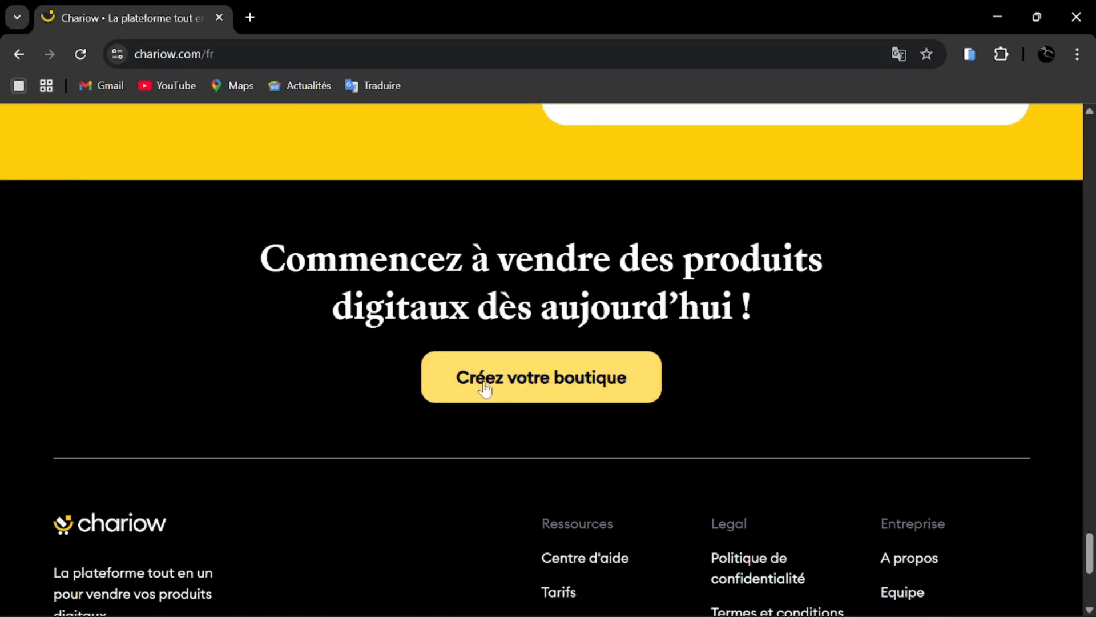
Start creating a store from the home page's main banner and look over the "Se connecter" page
scroll(922, 437, "up", 10)
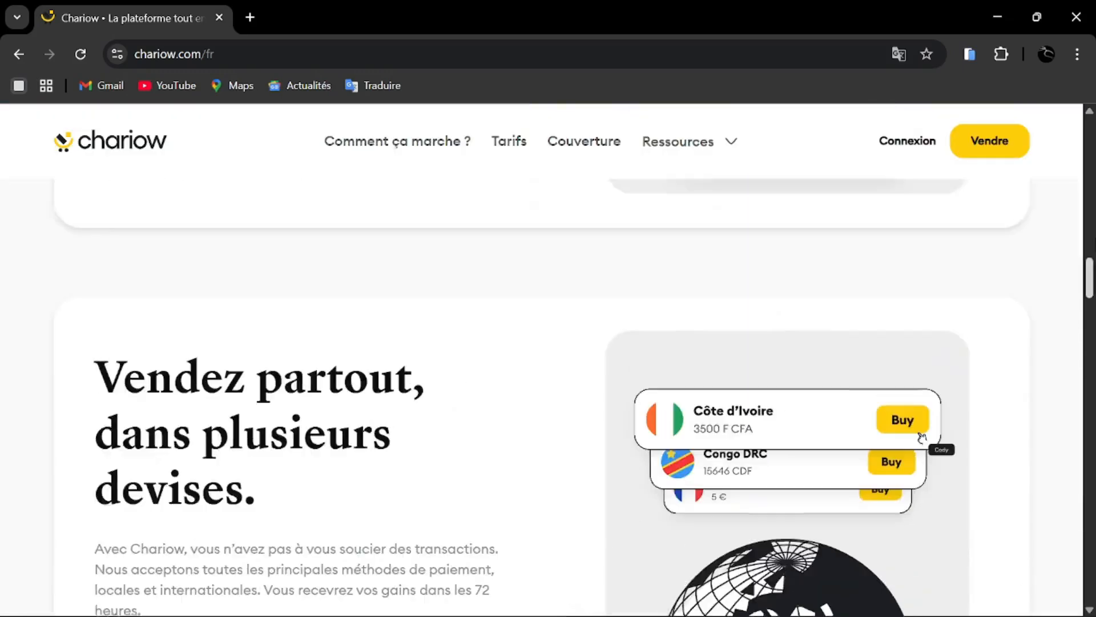
scroll(922, 437, "up", 10)
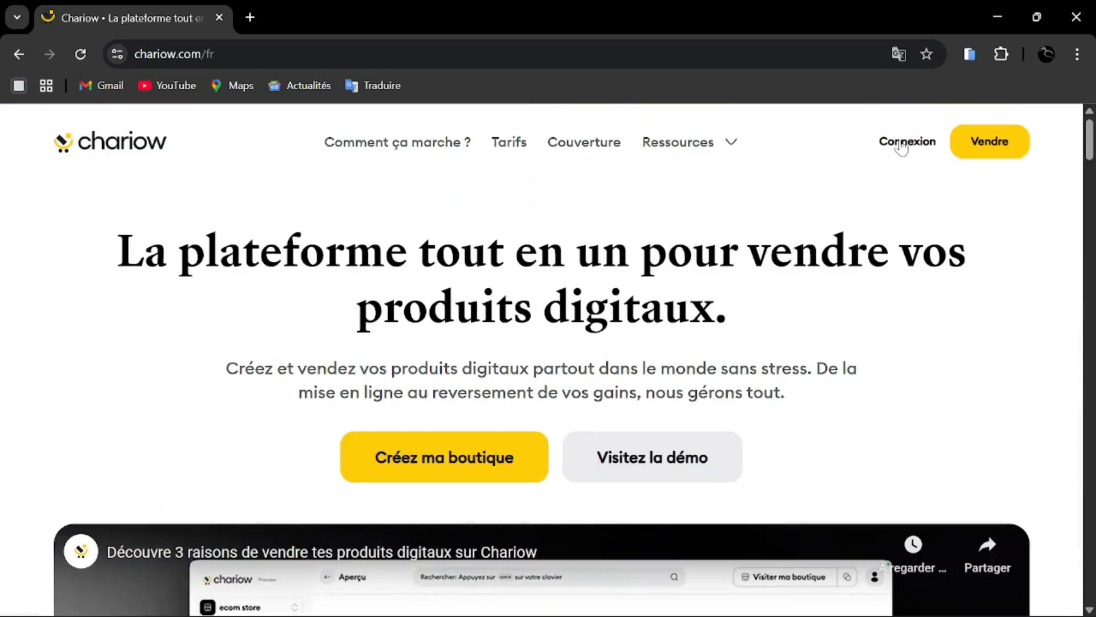
left_click(460, 472)
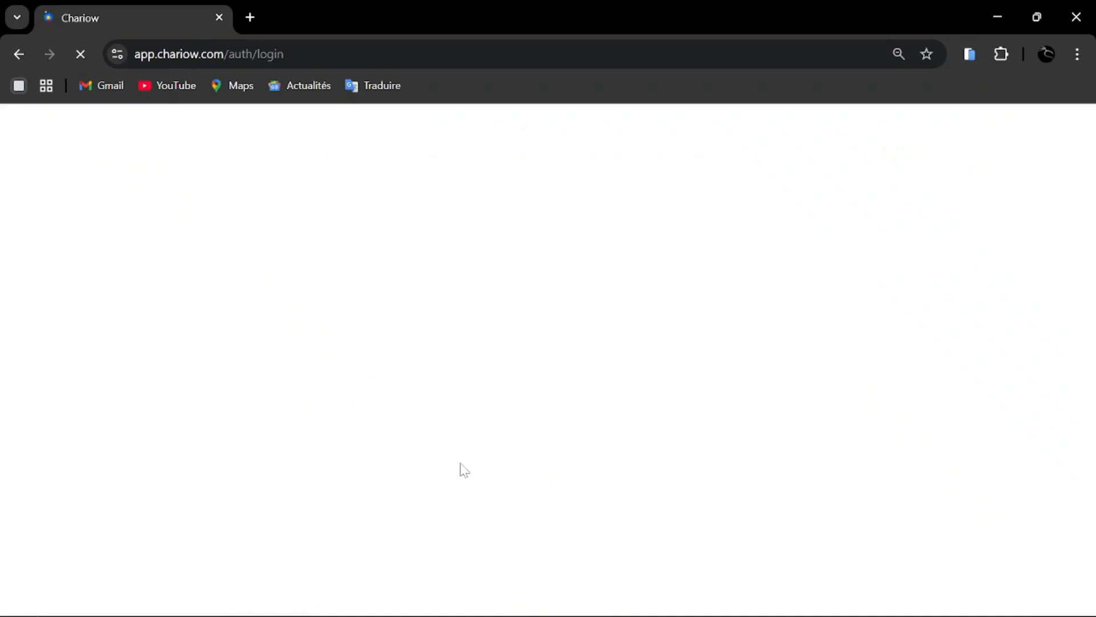
mouse_move(720, 606)
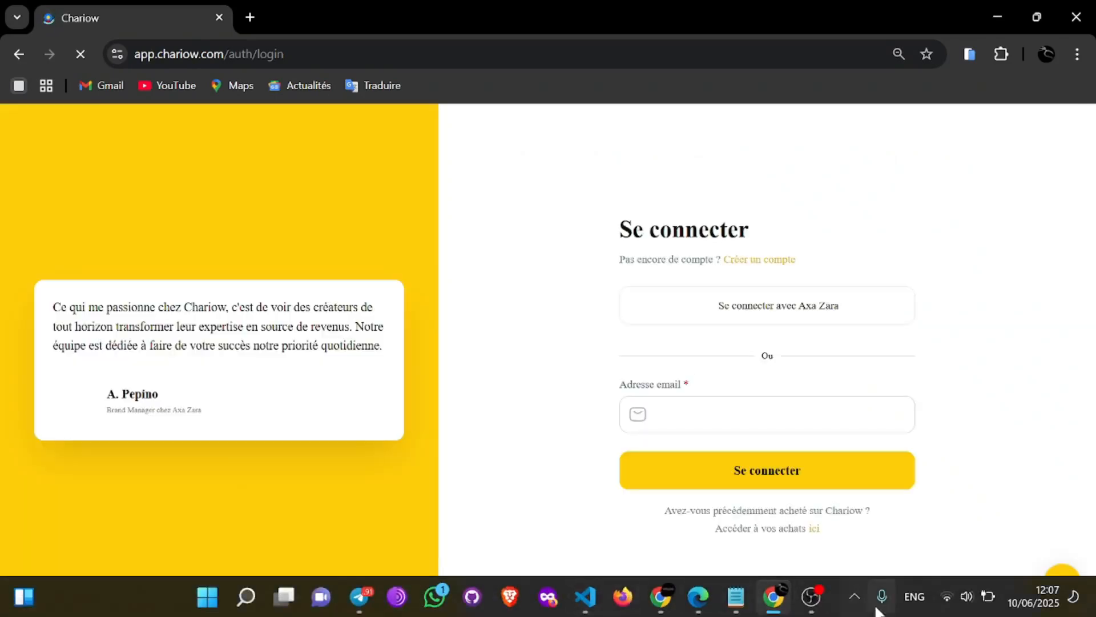
left_click_drag(597, 171, 907, 506)
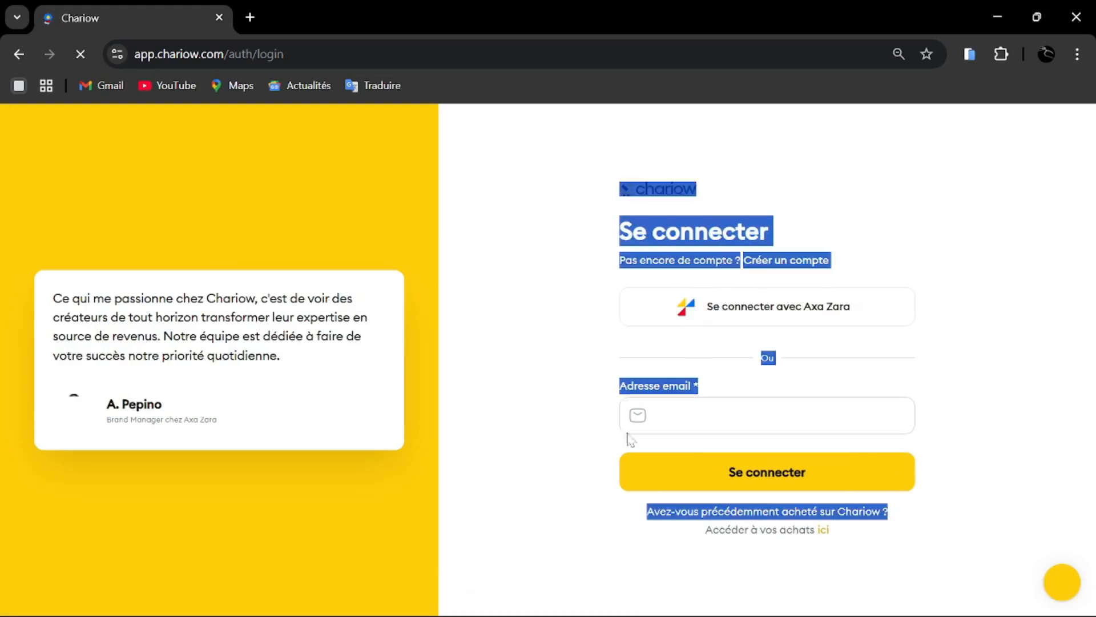
left_click(494, 376)
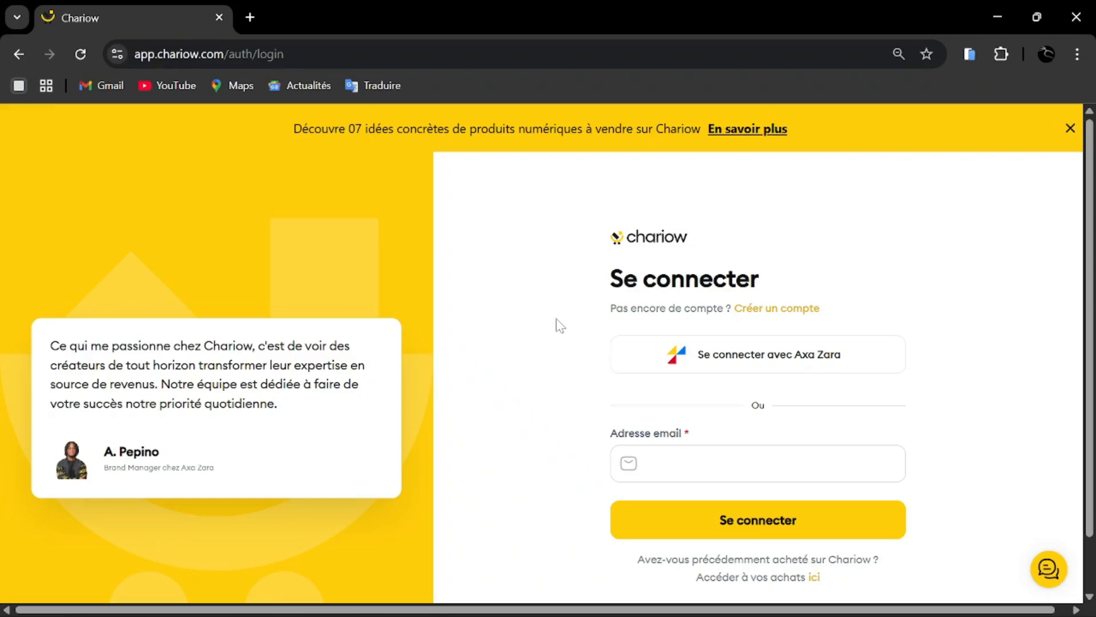
Open the "Créer un compte" registration form from the login page
scroll(557, 330, "down", 1)
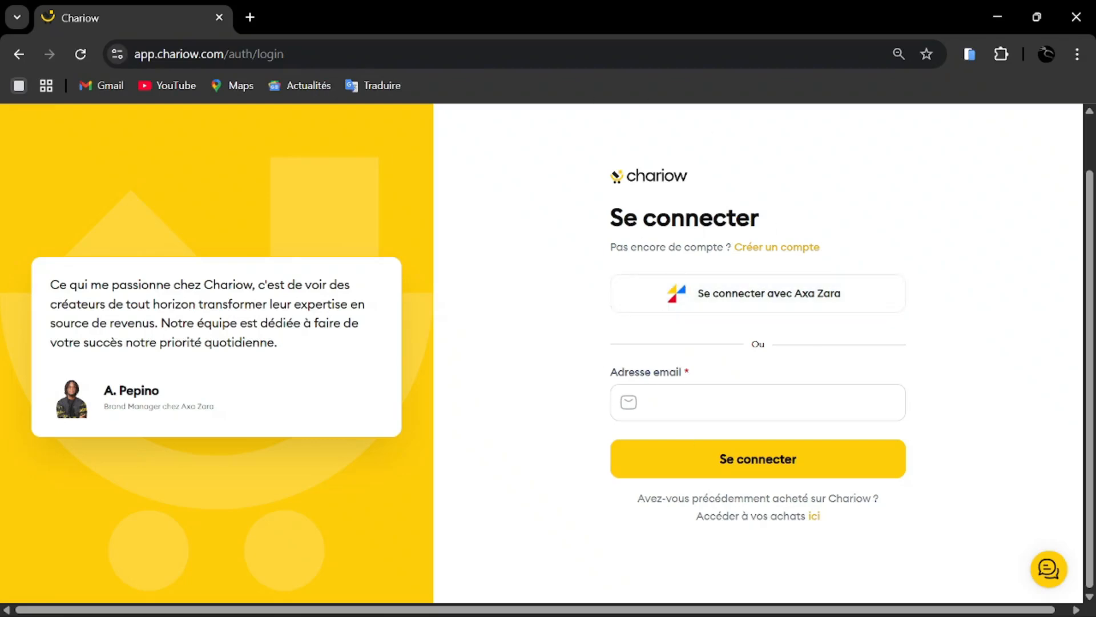
left_click_drag(610, 246, 706, 247)
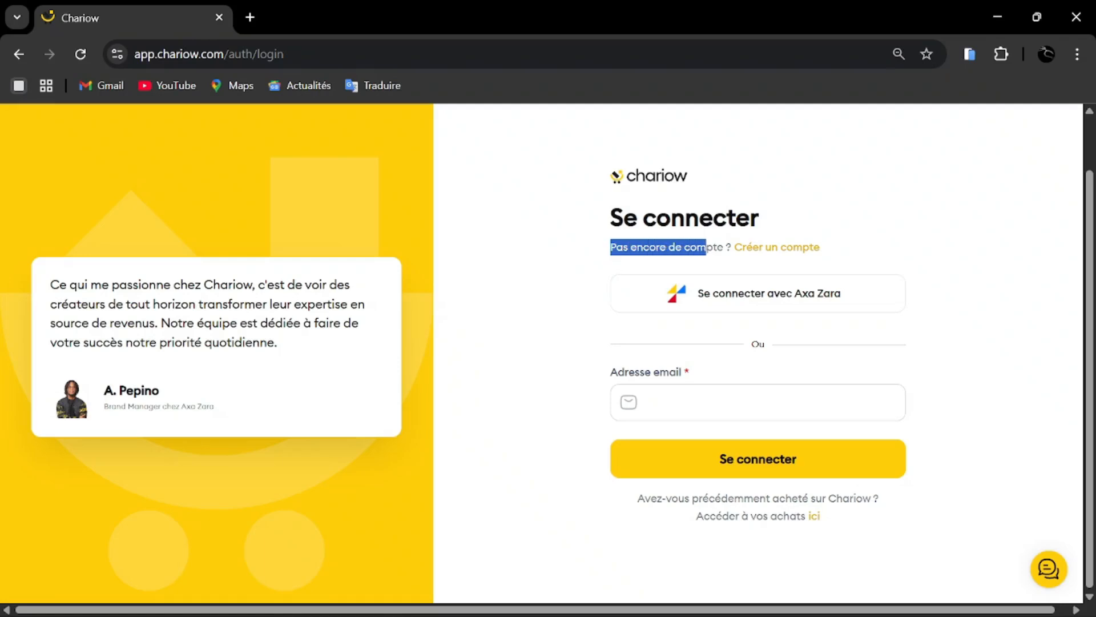
left_click(788, 253)
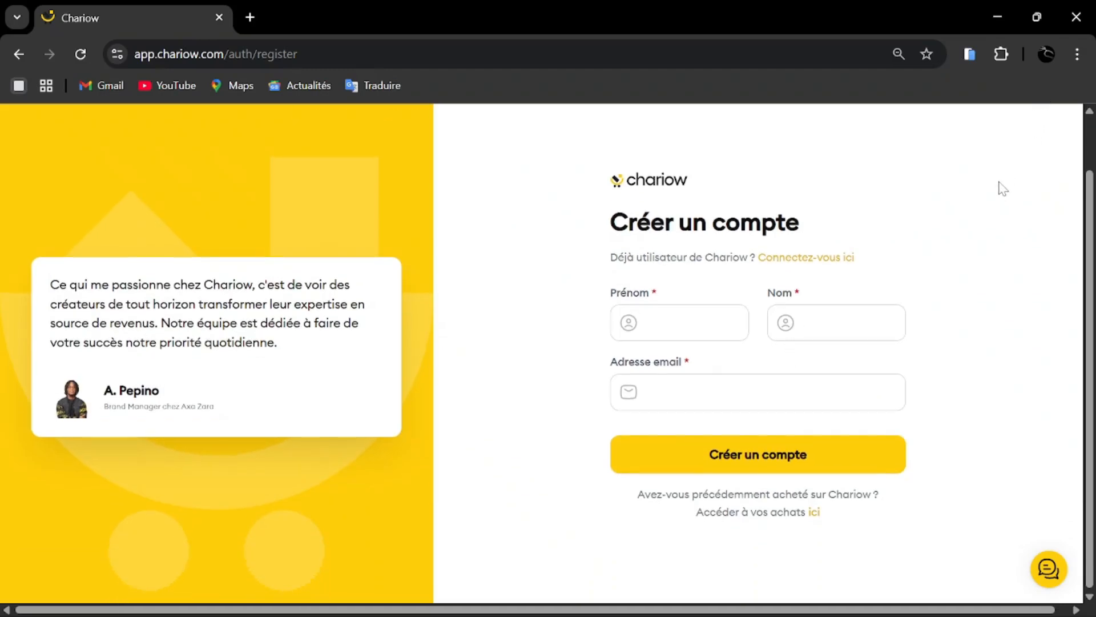
Fill in the Prénom and Nom fields of the "Créer un compte" form with the account holder's first and last names
left_click(680, 322)
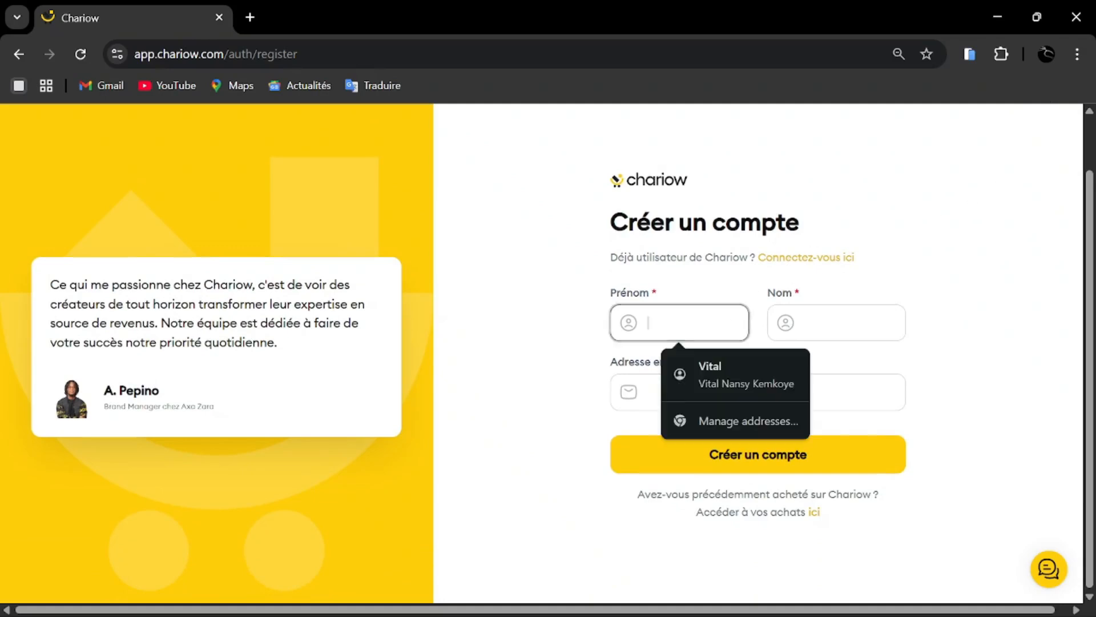
left_click(943, 219)
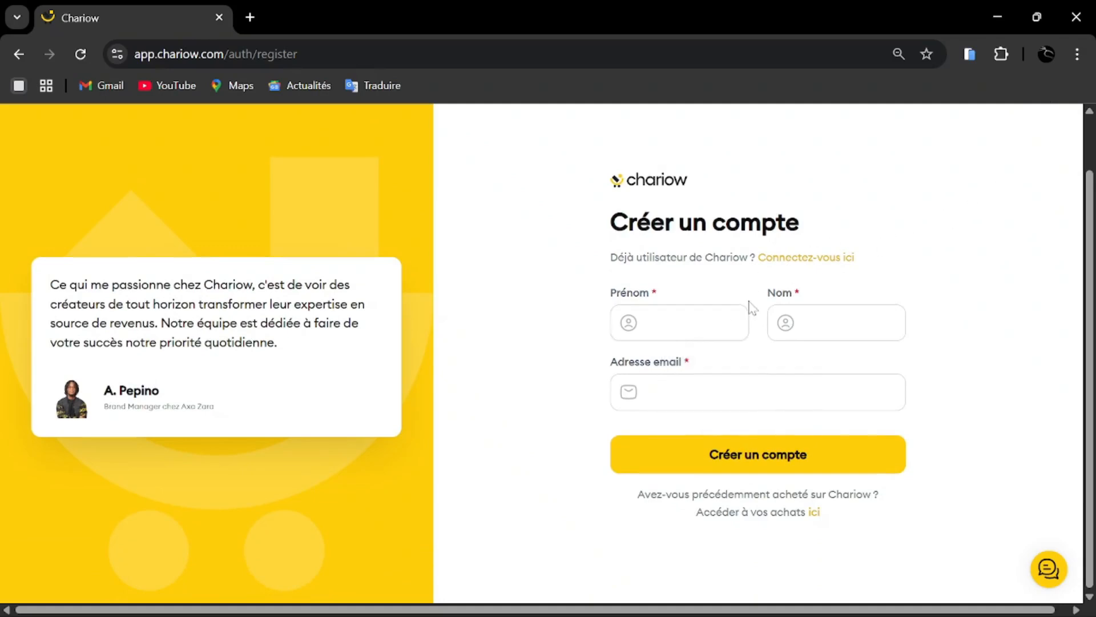
left_click(680, 322)
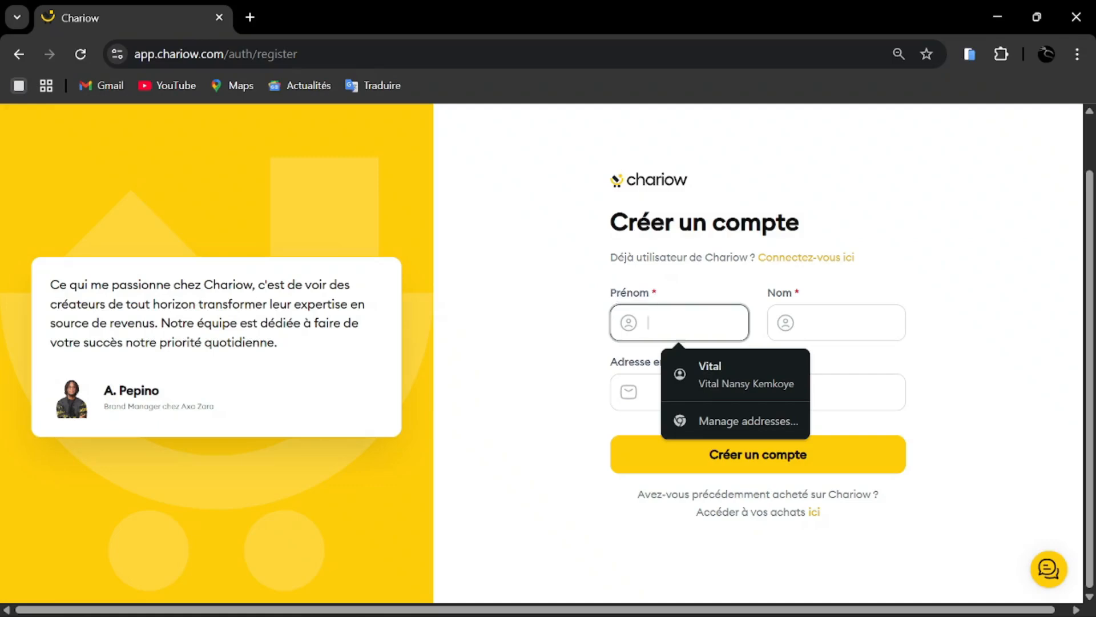
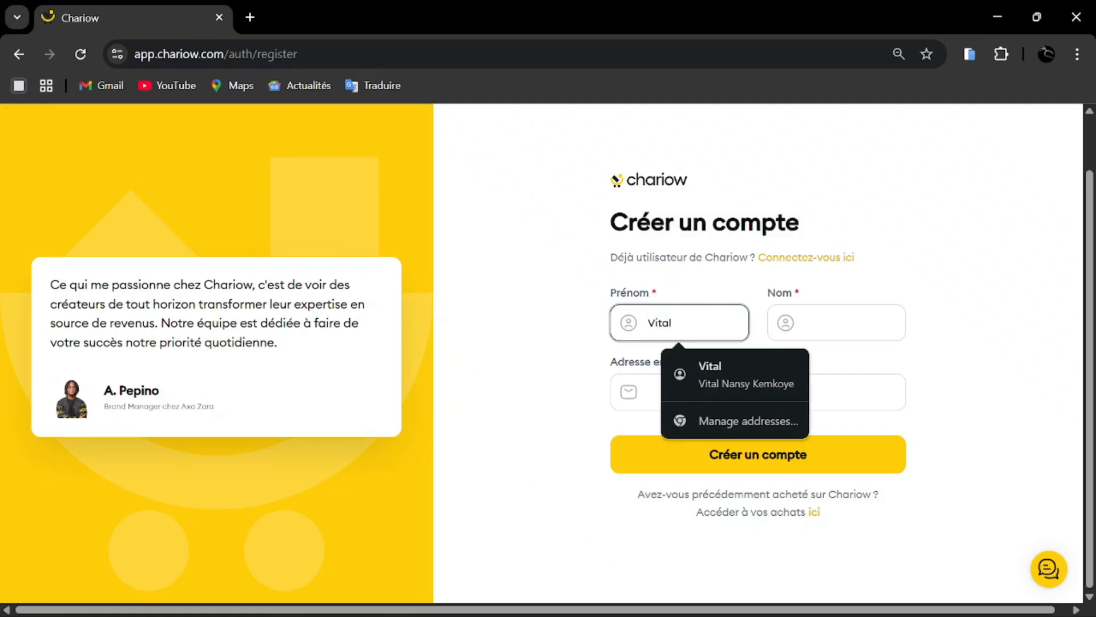
left_click(930, 274)
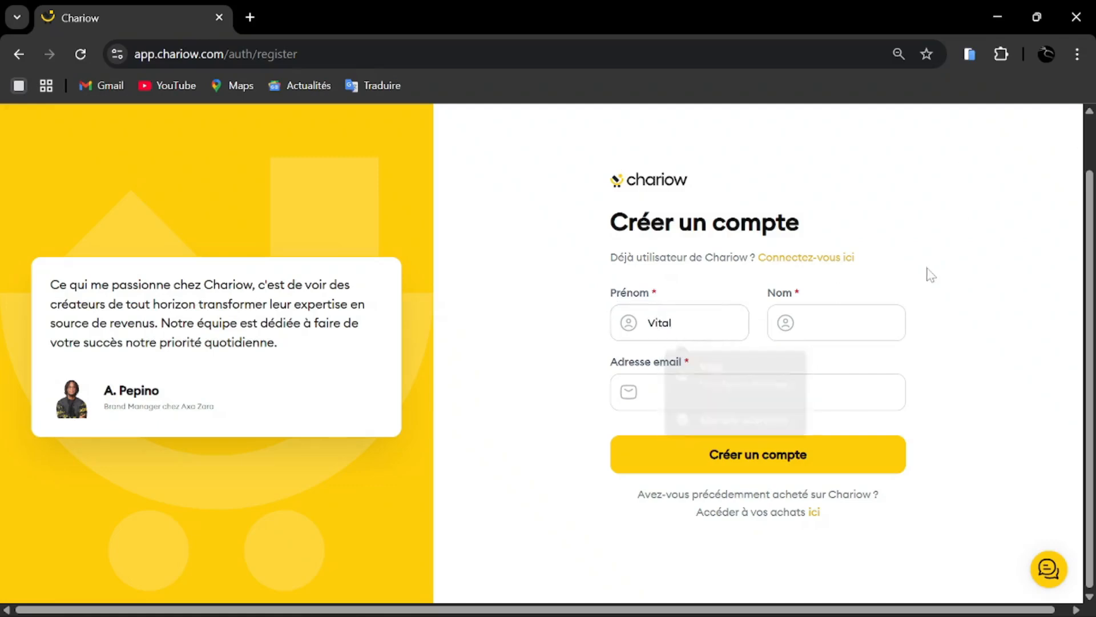
left_click(837, 322)
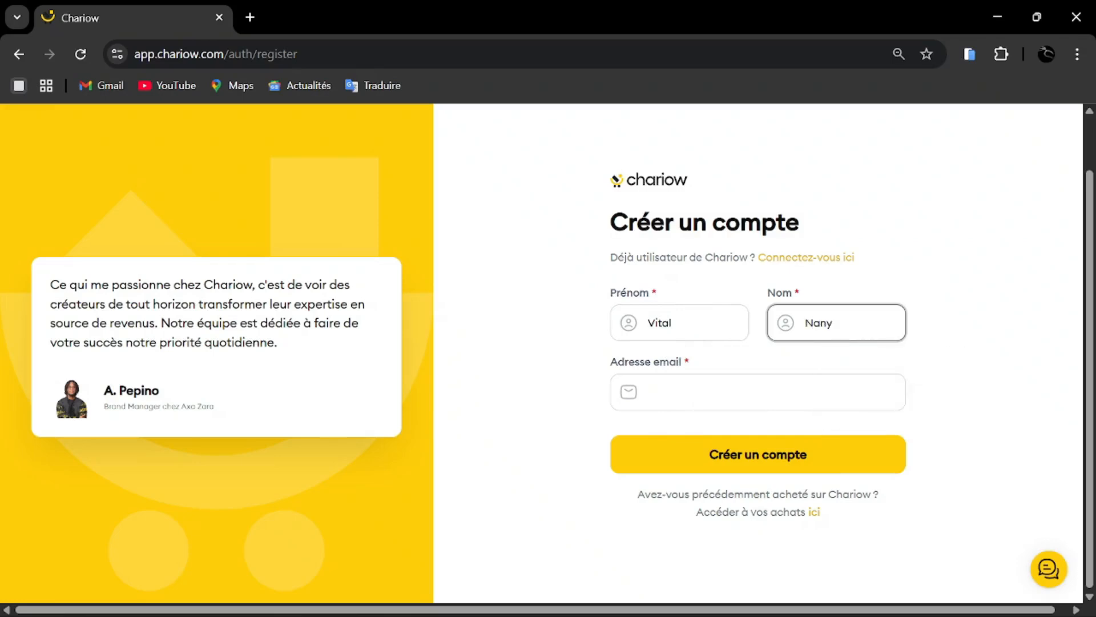
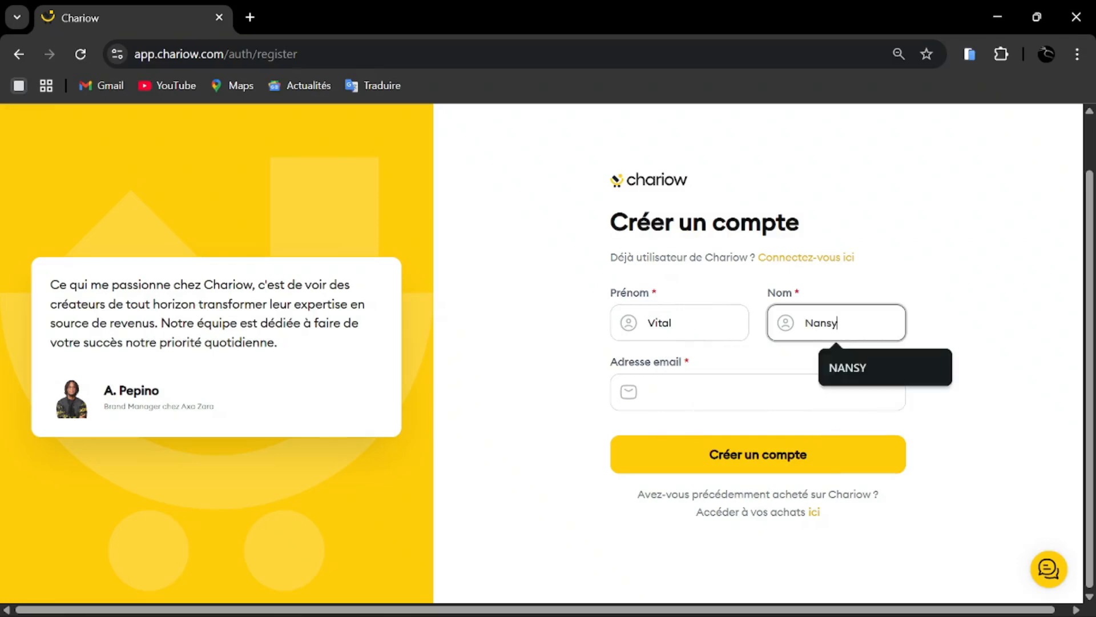
left_click(995, 221)
Enter the account holder's e-mail in the Adresse email field and submit the "Créer un compte" form
left_click(759, 392)
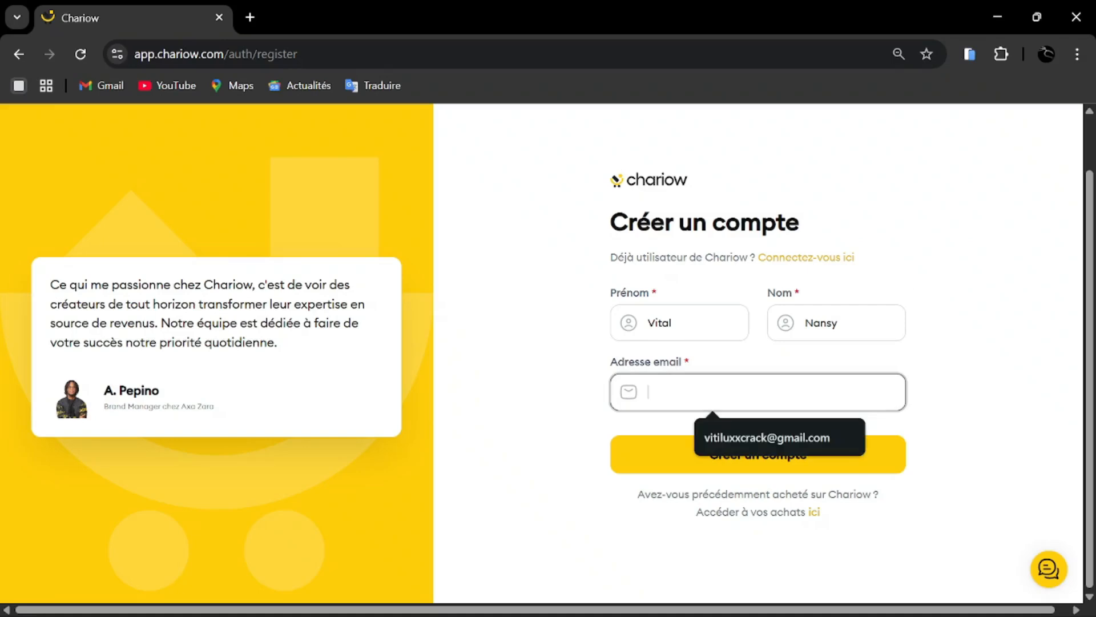
left_click(1047, 54)
key("Escape")
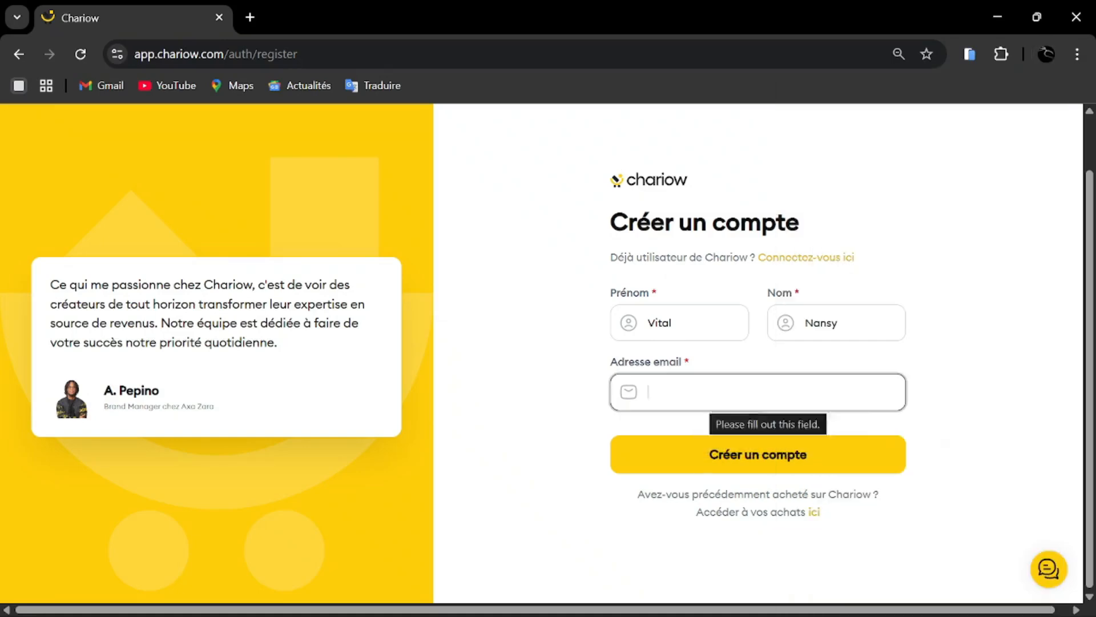
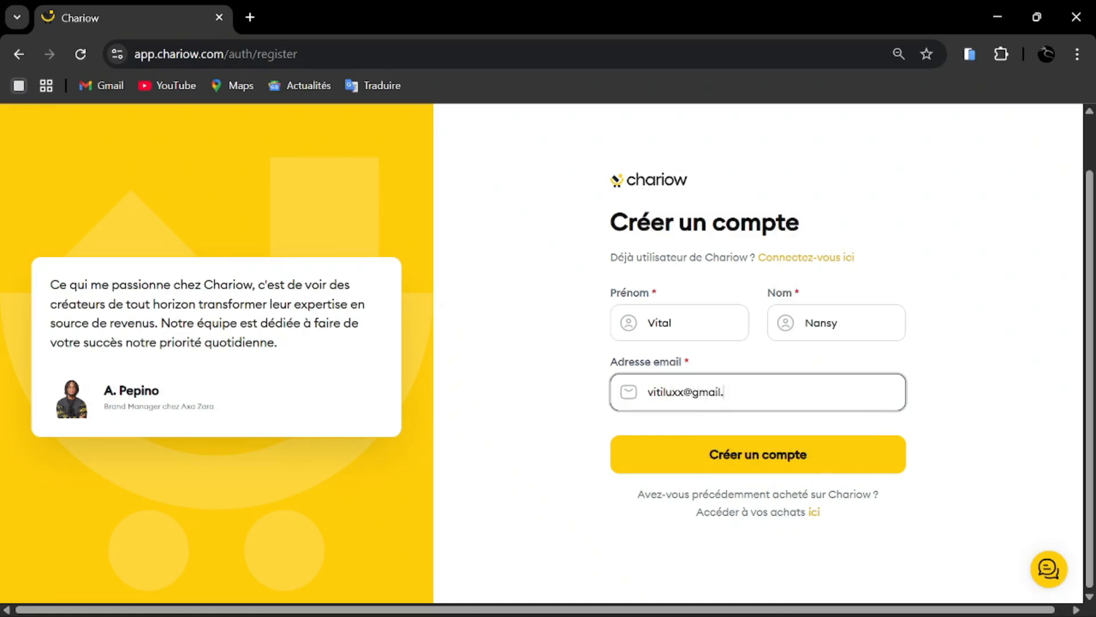
left_click(743, 465)
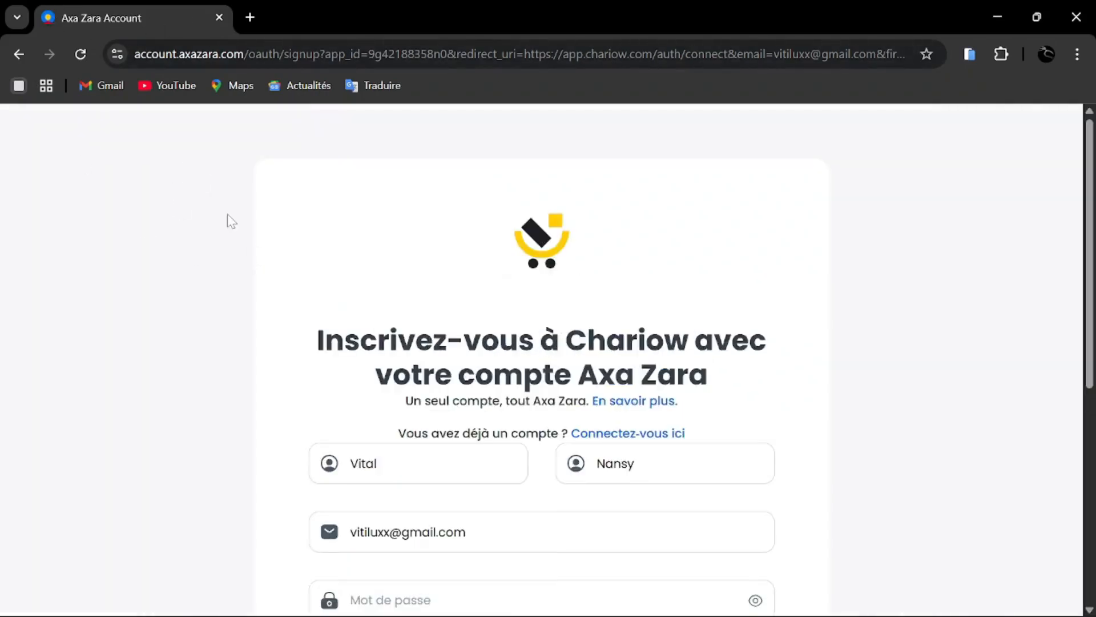
Read the Axa Zara sign-up heading and the notes about the single account and signing in with an existing one
scroll(227, 214, "down", 1)
left_click_drag(309, 261, 731, 260)
left_click_drag(450, 265, 575, 289)
left_click(897, 321)
left_click_drag(405, 315, 578, 315)
left_click(792, 332)
scroll(792, 332, "down", 2)
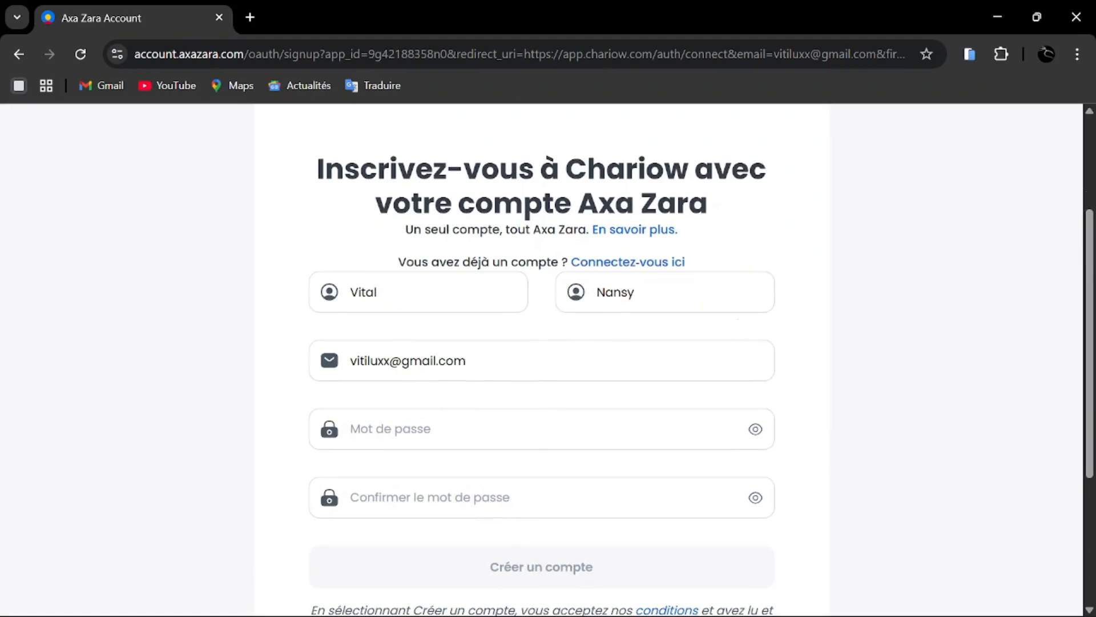
Check the prefilled name and e-mail fields of the Axa Zara sign-up form, continuing through the password fields and terms
left_click(552, 377)
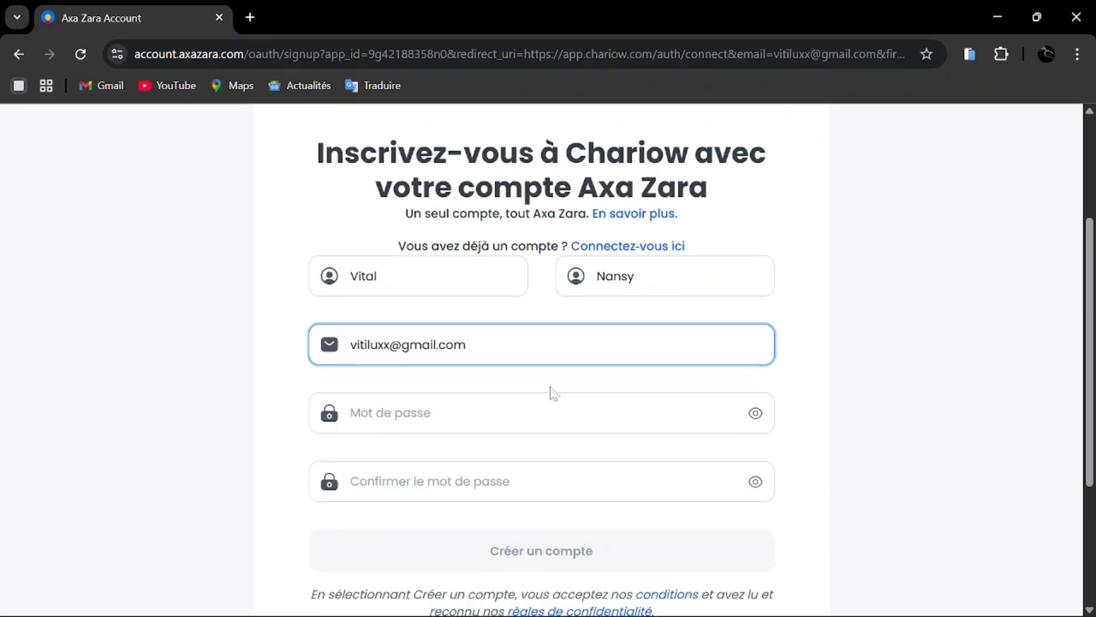
key("shift+Tab")
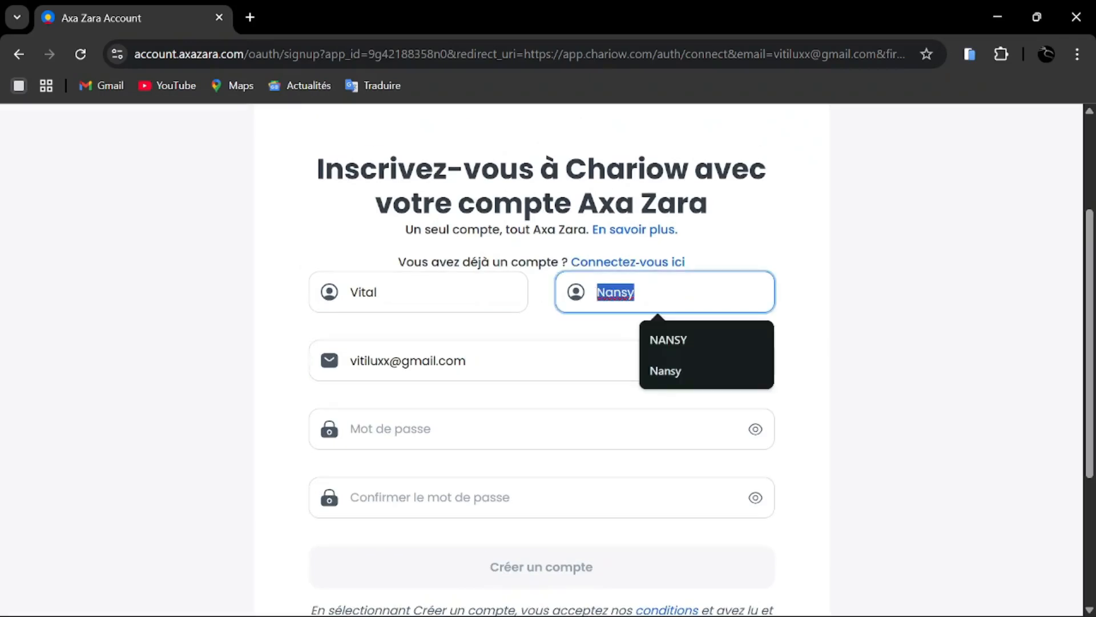
key("shift+Tab")
left_click(873, 313)
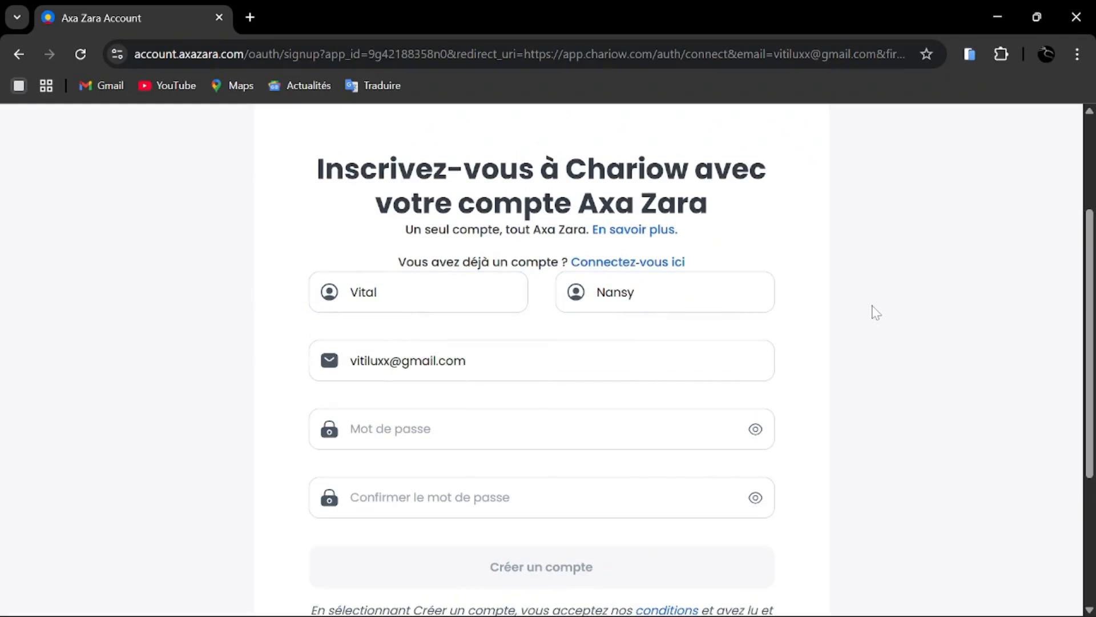
key("shift+Tab")
left_click(883, 270)
scroll(735, 315, "down", 1)
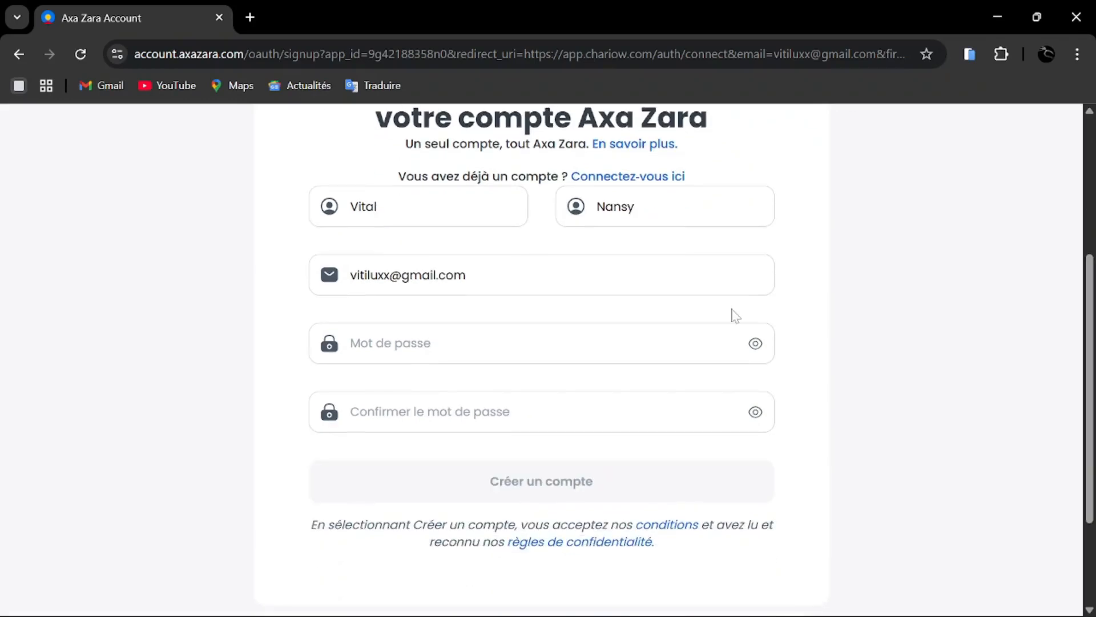
left_click(733, 342)
left_click(287, 353)
scroll(436, 389, "down", 2)
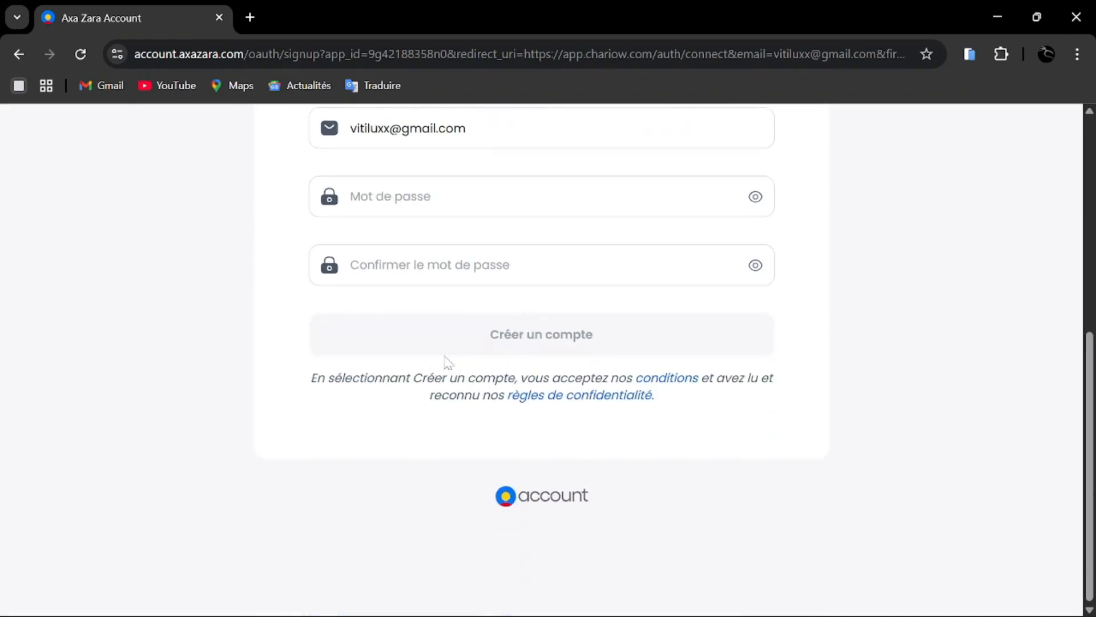
Bring up the password rules with a trial character in the Mot de passe field and review the listed requirements
left_click(351, 196)
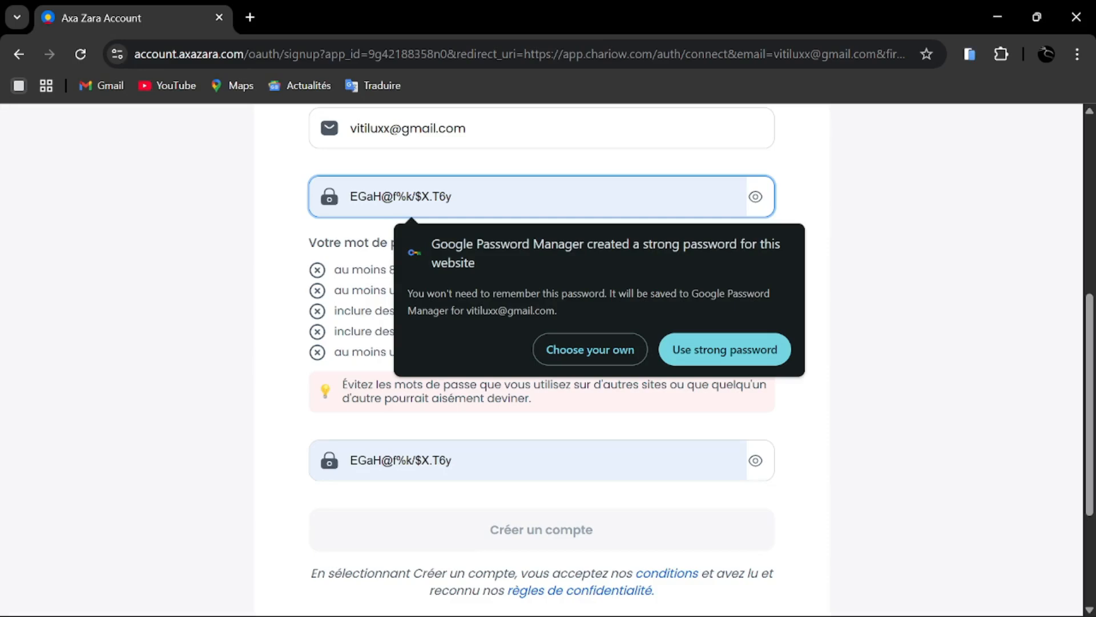
left_click(363, 259)
left_click(384, 198)
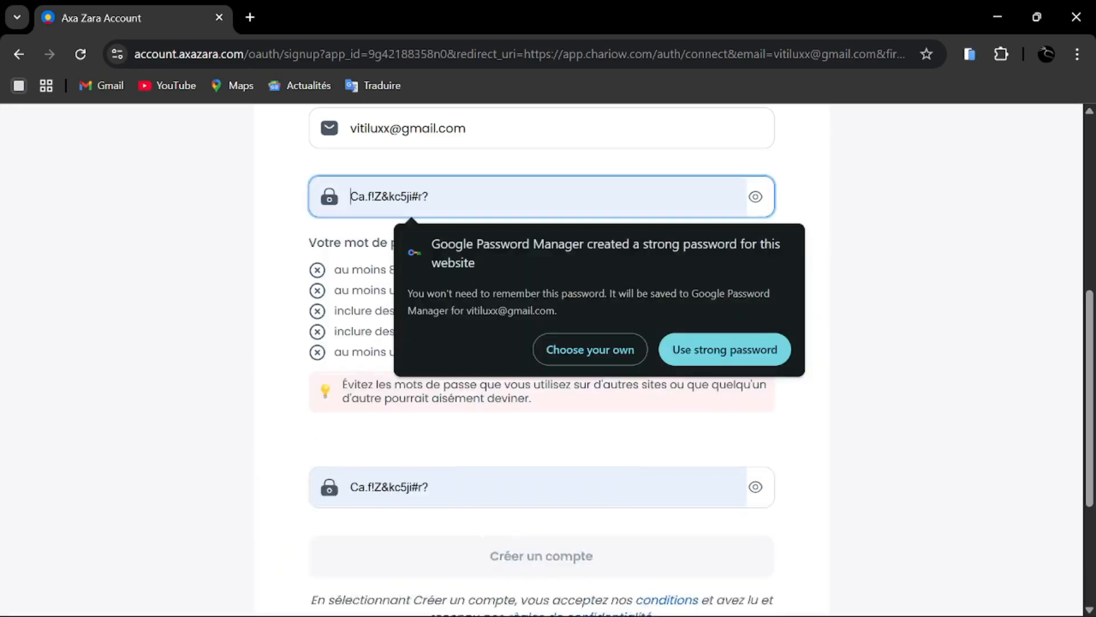
left_click(350, 253)
left_click(352, 197)
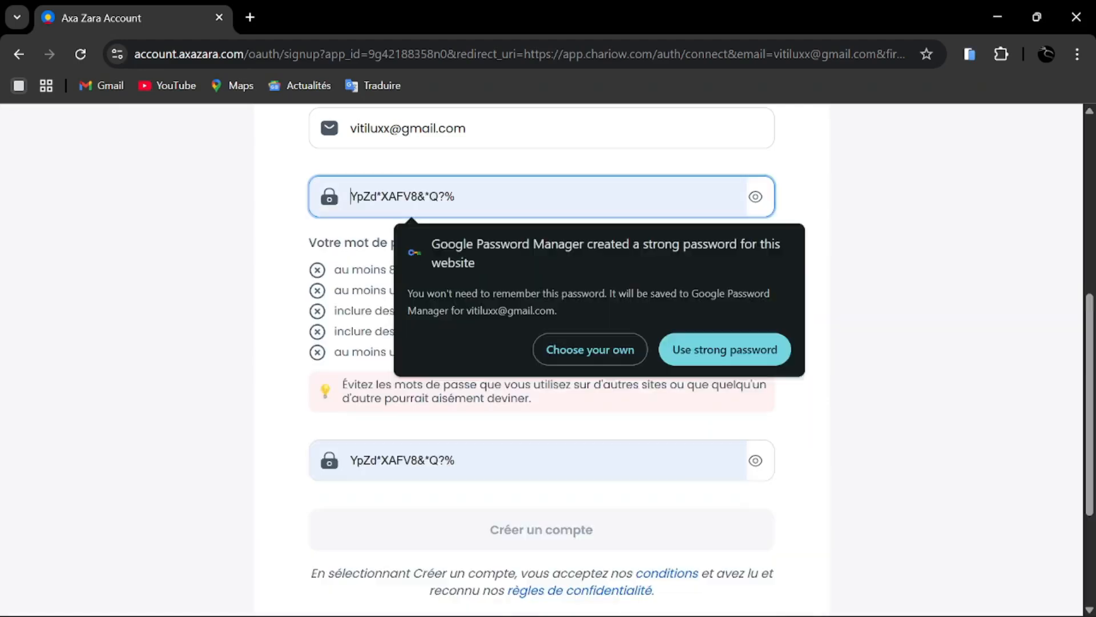
type("•")
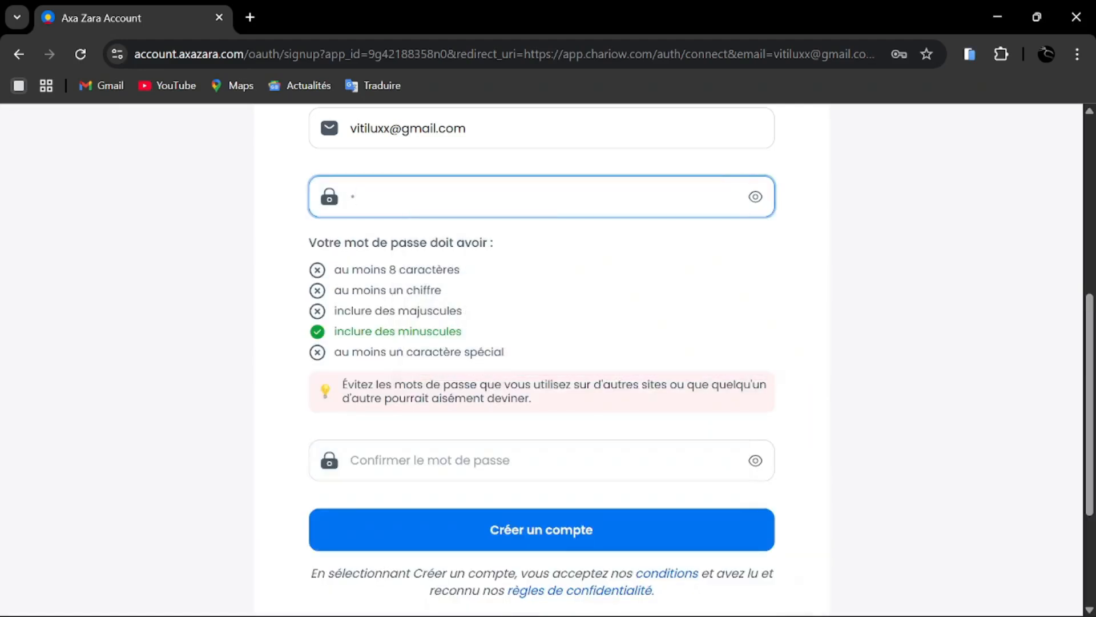
left_click(363, 257)
left_click(371, 197)
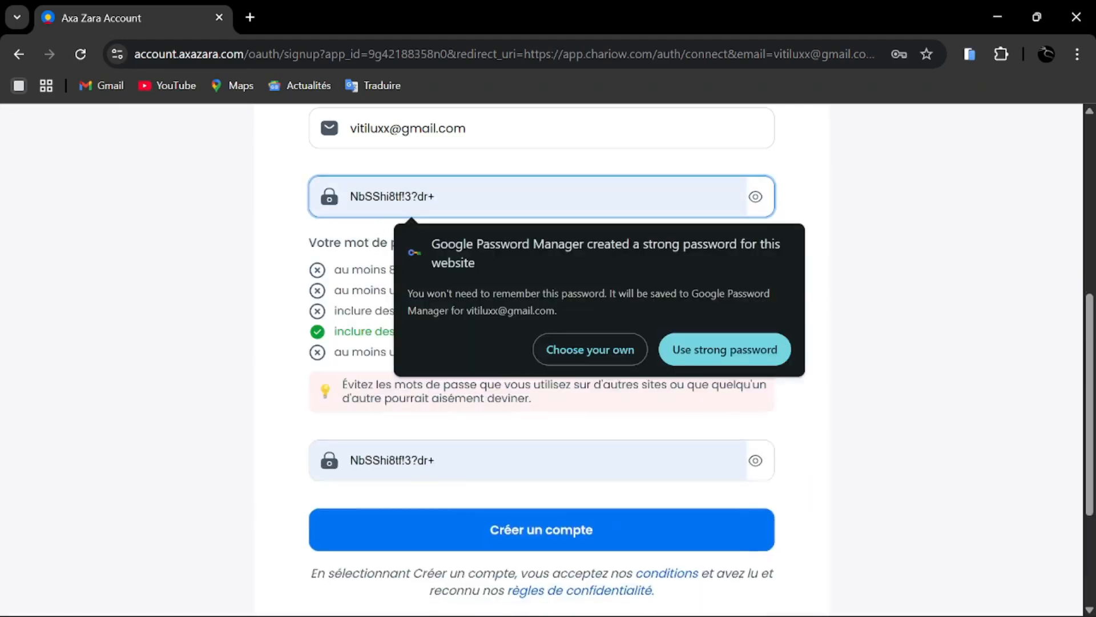
left_click(371, 197)
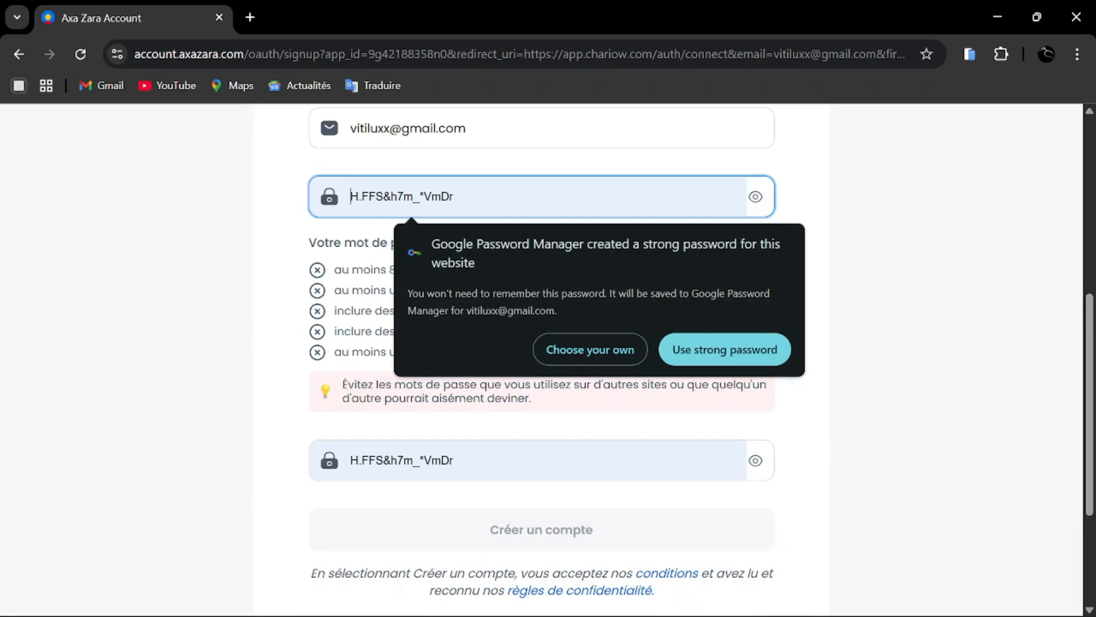
type("•")
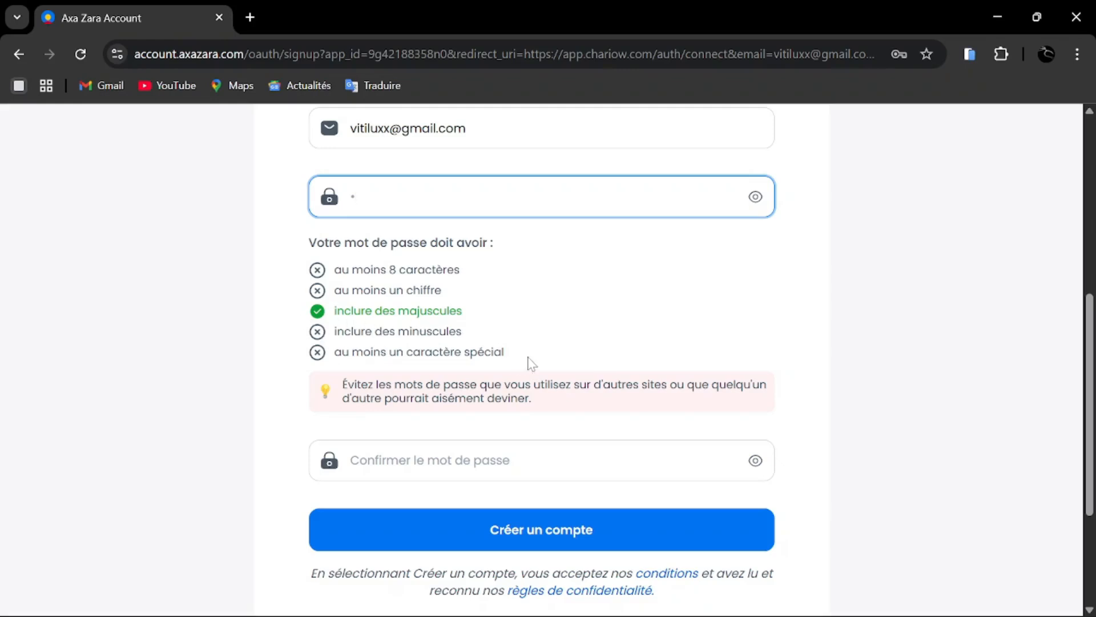
Enter the account password in the Mot de passe field and reveal it for checking
left_click(426, 197)
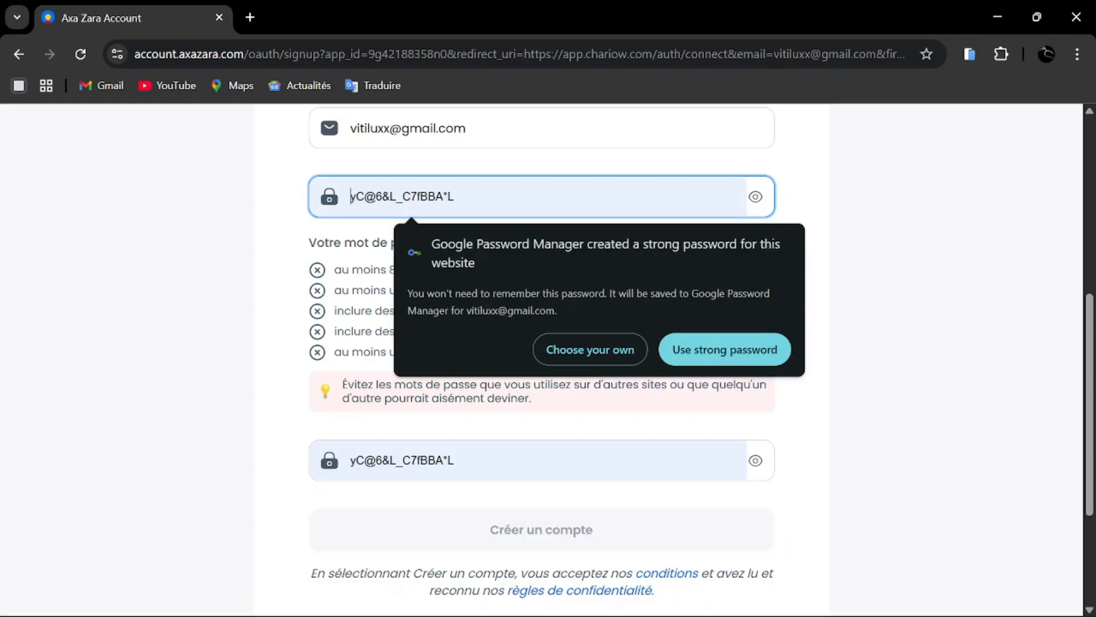
left_click(756, 196)
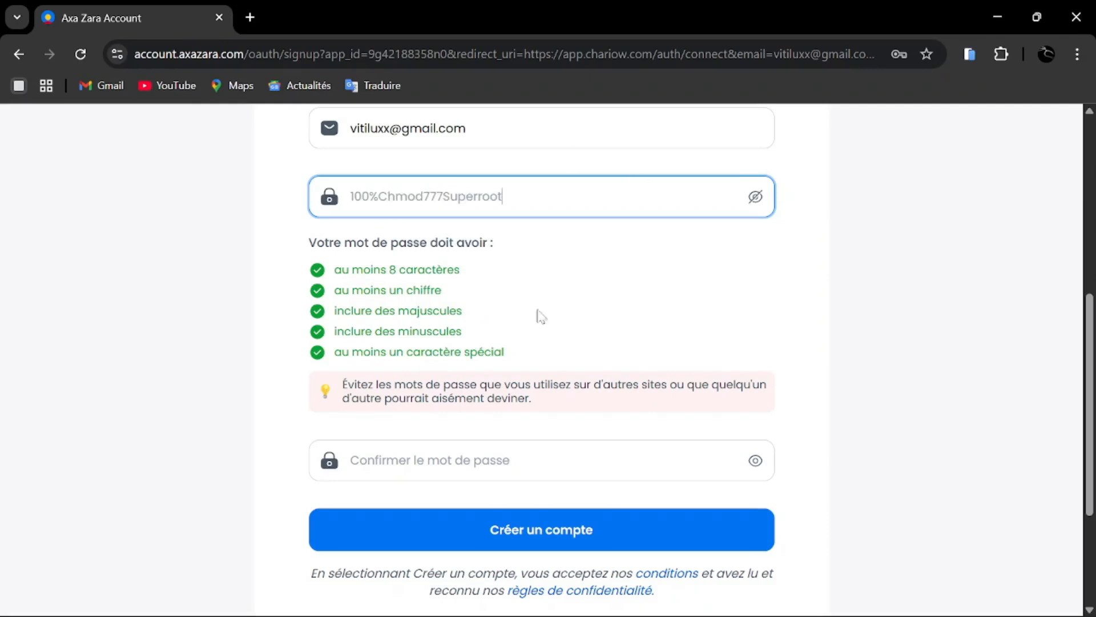
Repeat the account password in the "Confirmer le mot de passe" field and reveal it for checking
left_click(441, 457)
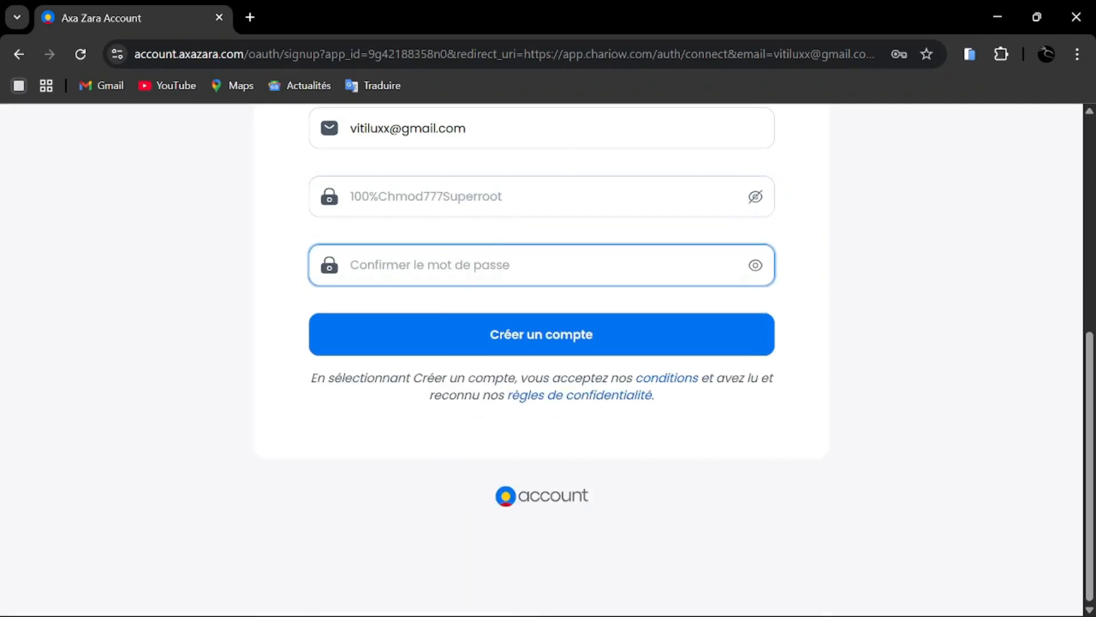
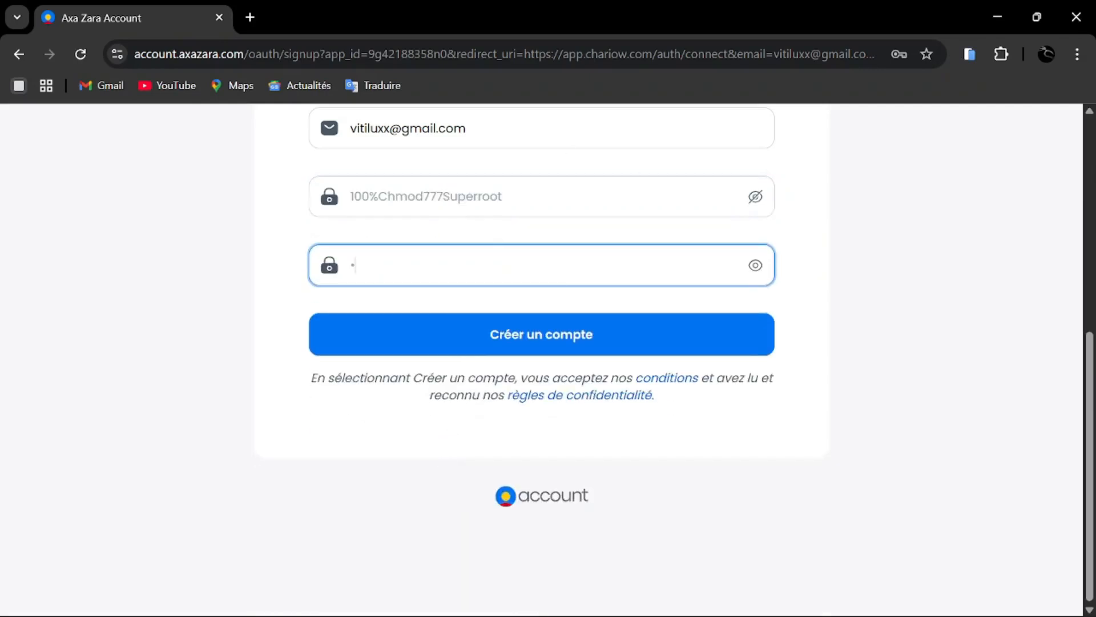
left_click(752, 265)
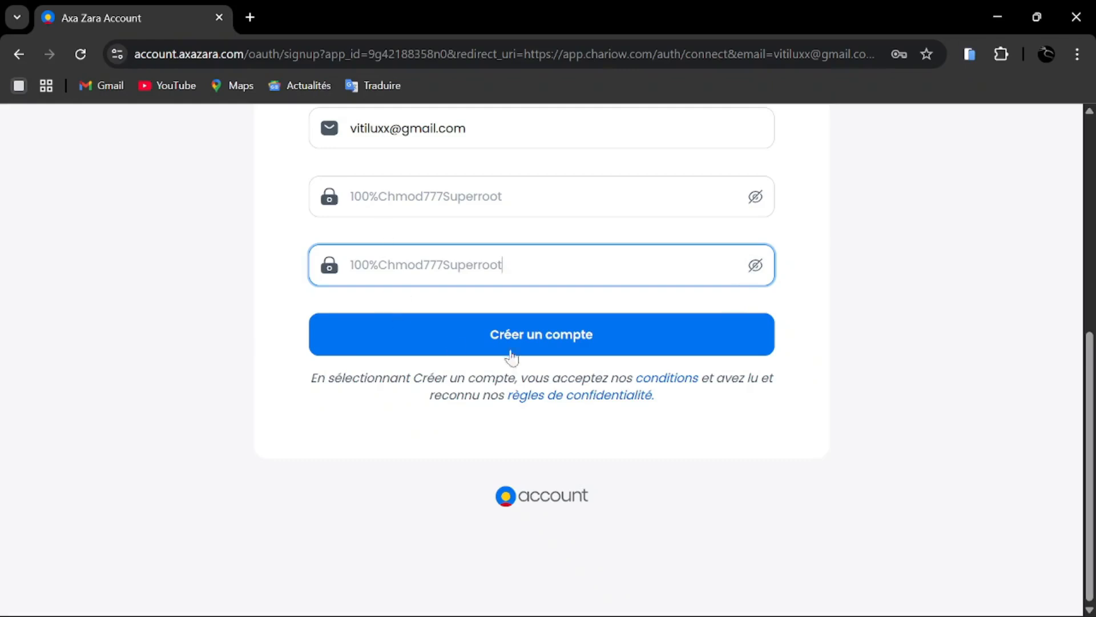
Create the Axa Zara account and dismiss the browser's offer to save the password
left_click(477, 350)
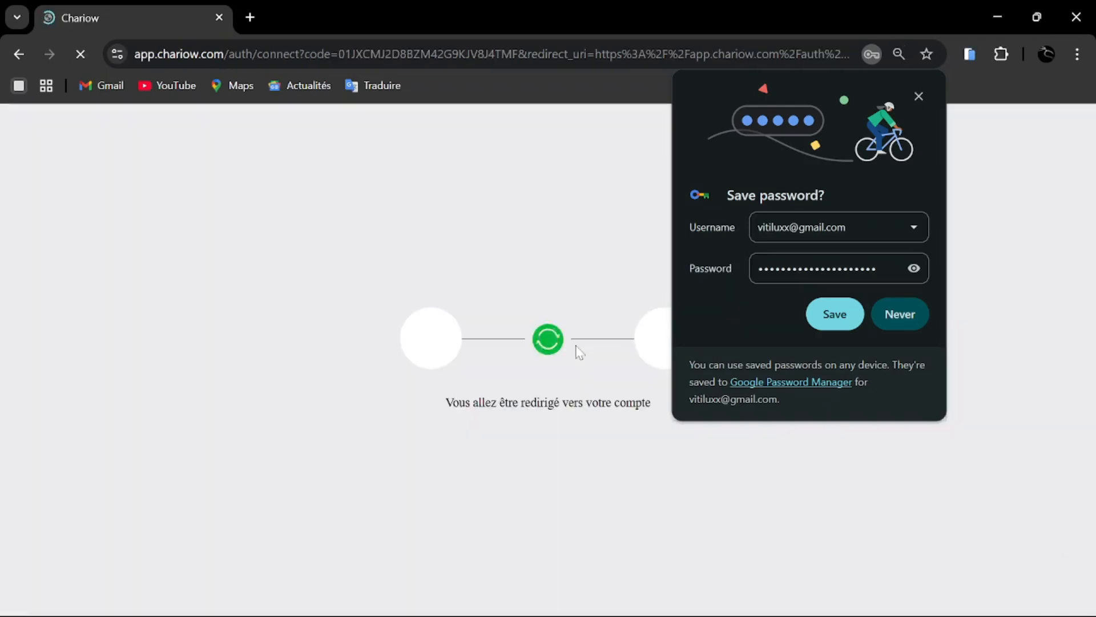
left_click(918, 97)
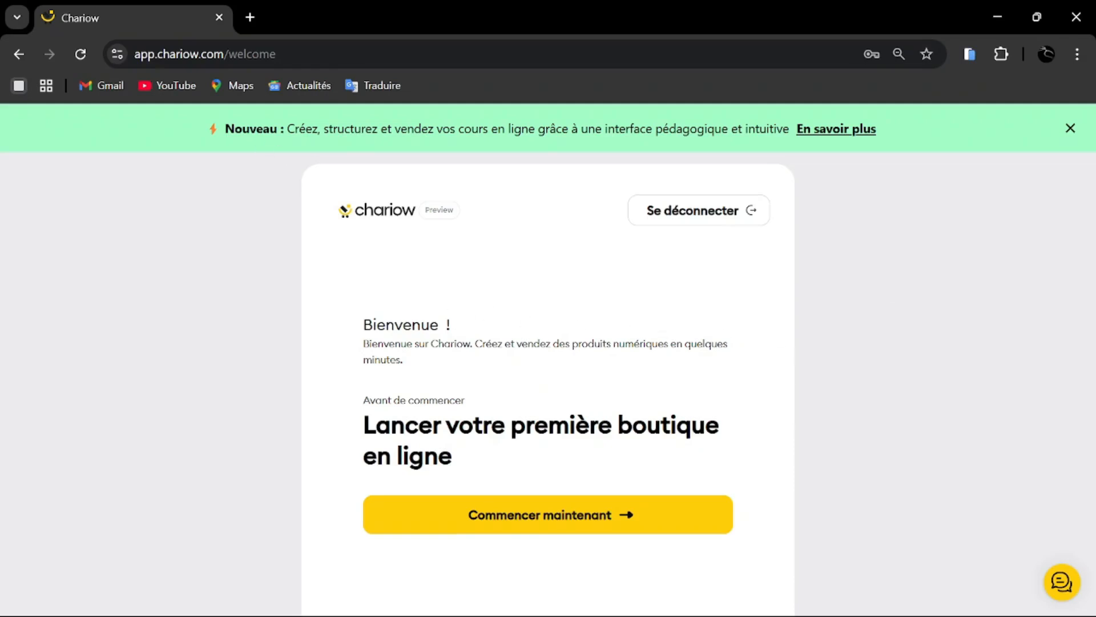
Read the "Nouveau" announcement about selling online courses on the welcome page and close it
left_click_drag(225, 129, 498, 129)
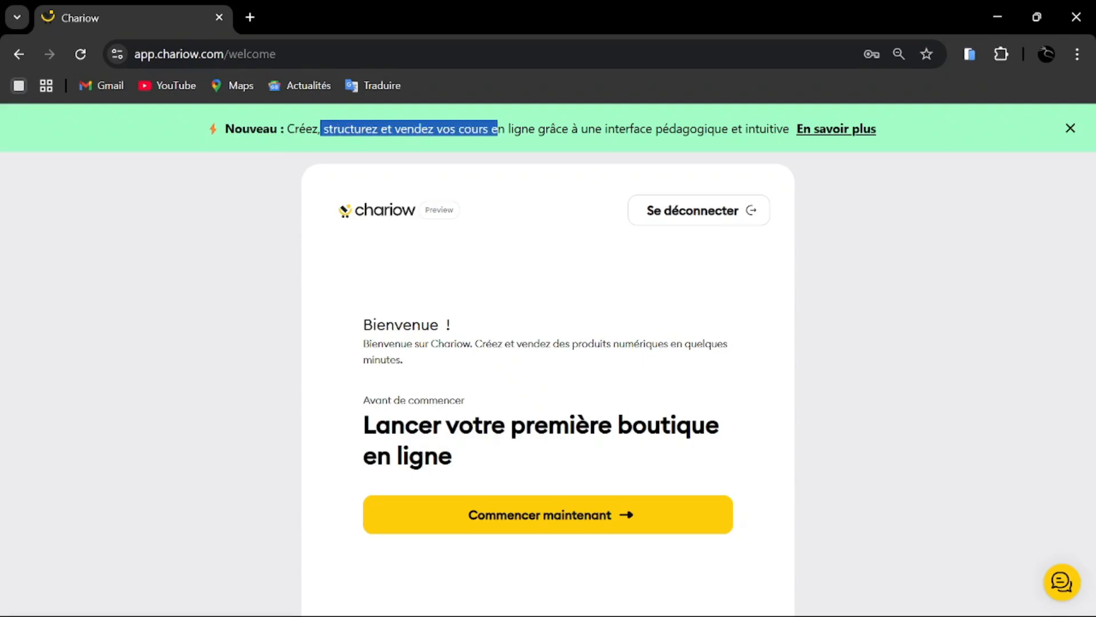
left_click_drag(528, 129, 749, 129)
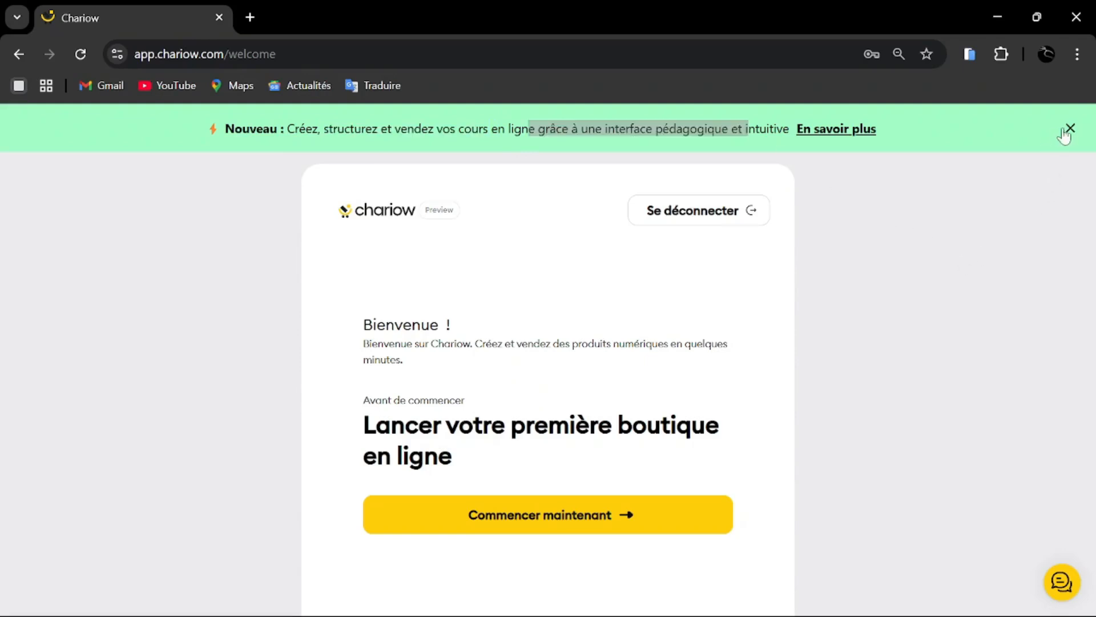
left_click(1066, 131)
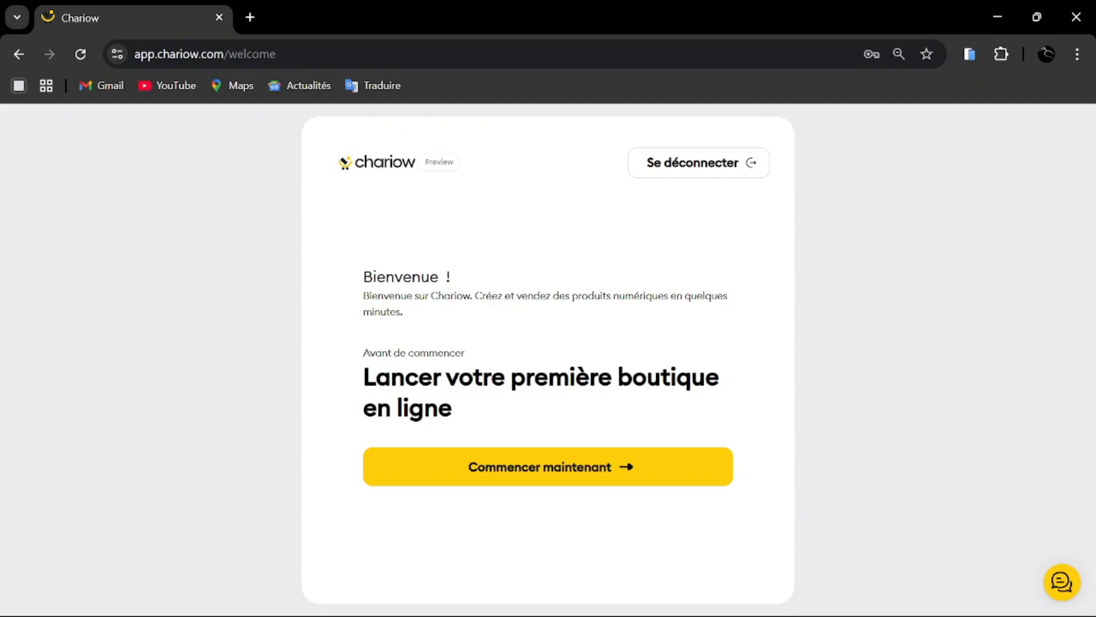
Start launching the first online store, set the online selling experience to "Je suis débutant", and continue
left_click(543, 472)
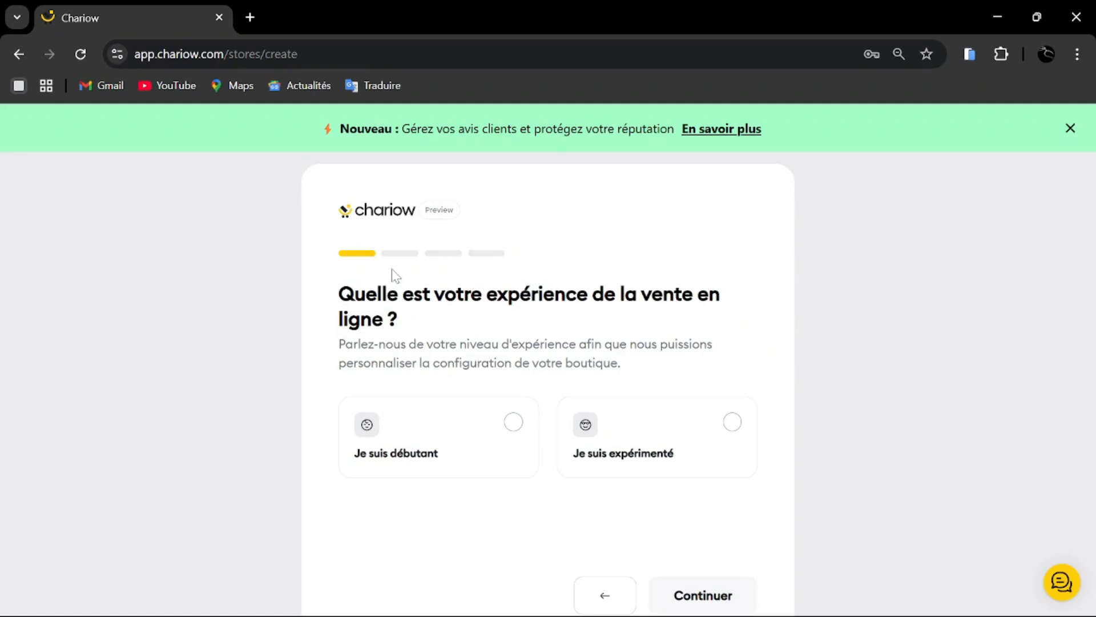
left_click_drag(353, 294, 638, 294)
left_click(433, 339)
left_click_drag(345, 344, 417, 344)
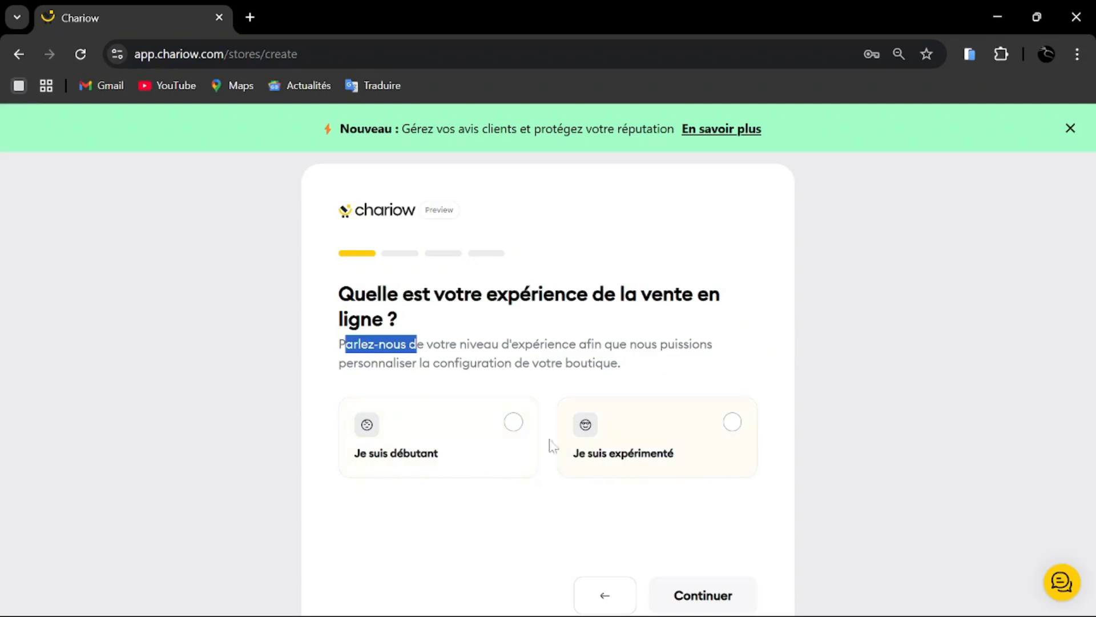
left_click(499, 434)
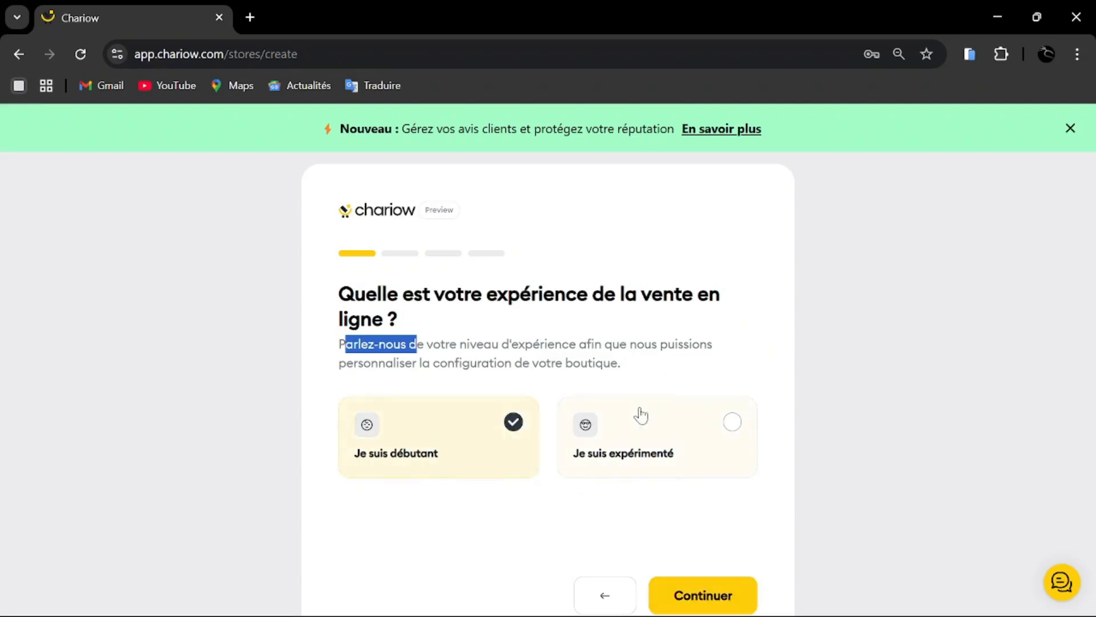
left_click(704, 594)
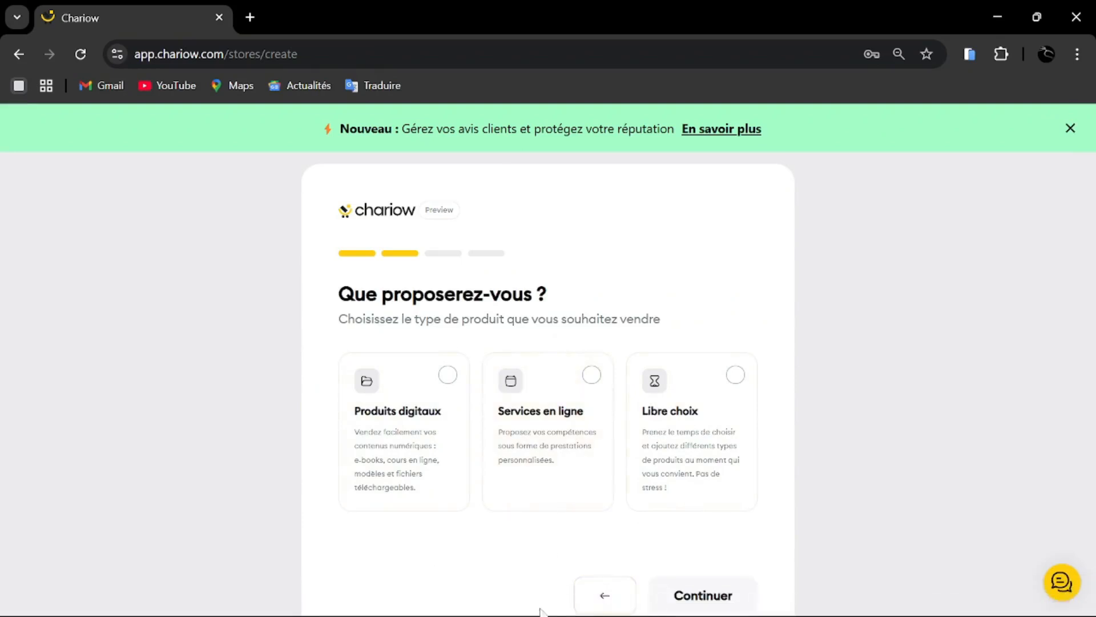
Close the "Nouveau" announcement about managing customer reviews above the store setup form
mouse_move(679, 614)
triple_click(989, 115)
left_click(1069, 128)
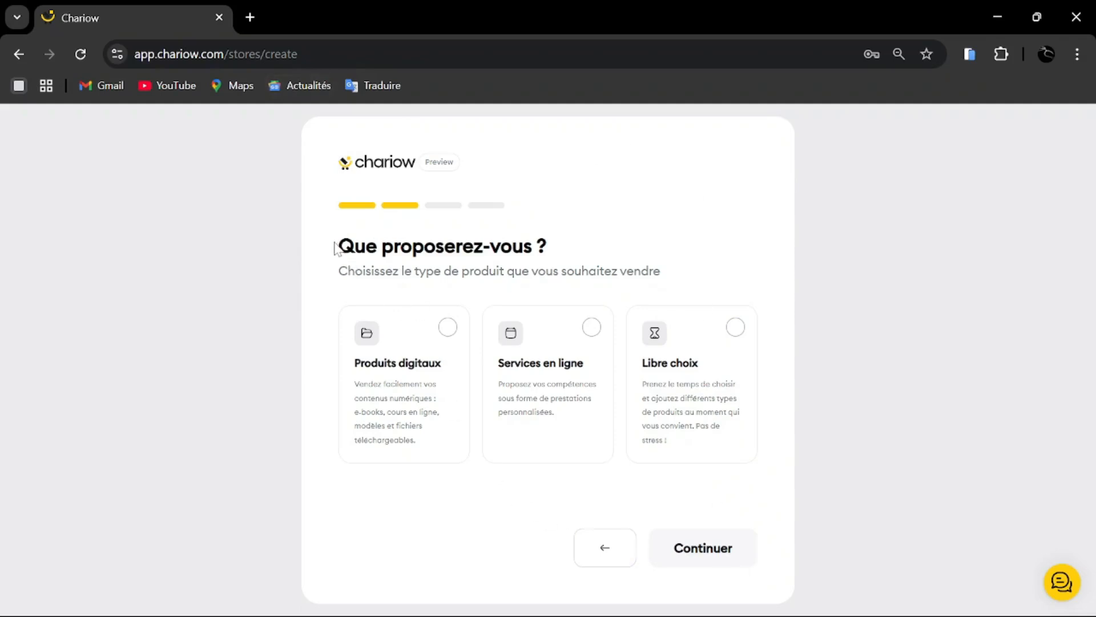
Select Libre choix, Produits digitaux and Services en ligne as what the store will offer, and continue
left_click_drag(335, 248, 546, 247)
left_click_drag(355, 270, 687, 274)
left_click(771, 248)
left_click(737, 364)
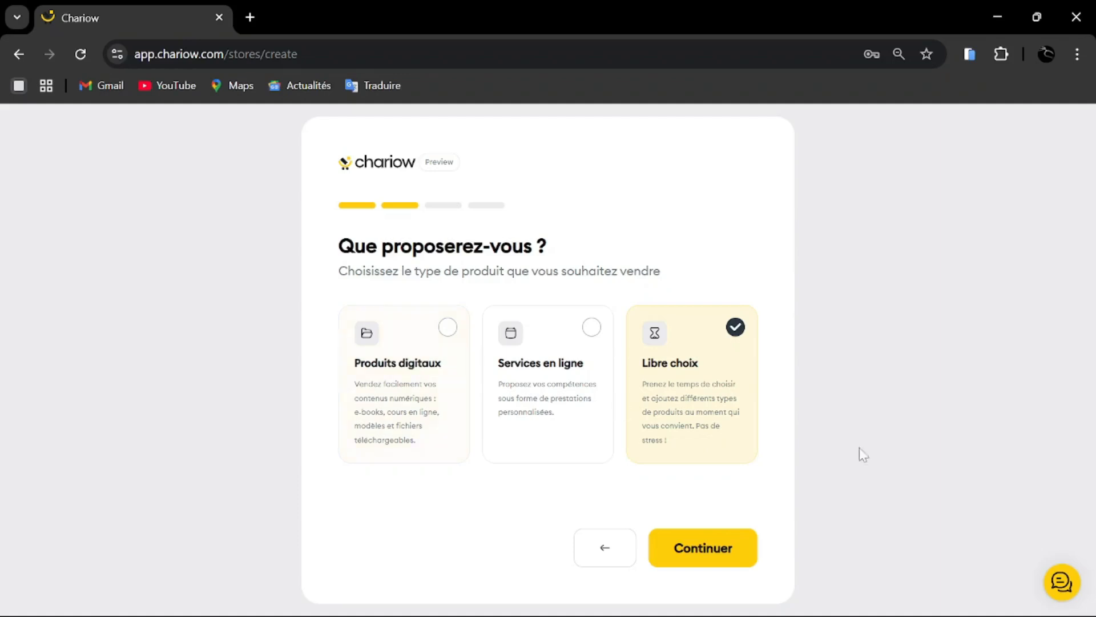
left_click(390, 344)
left_click(596, 387)
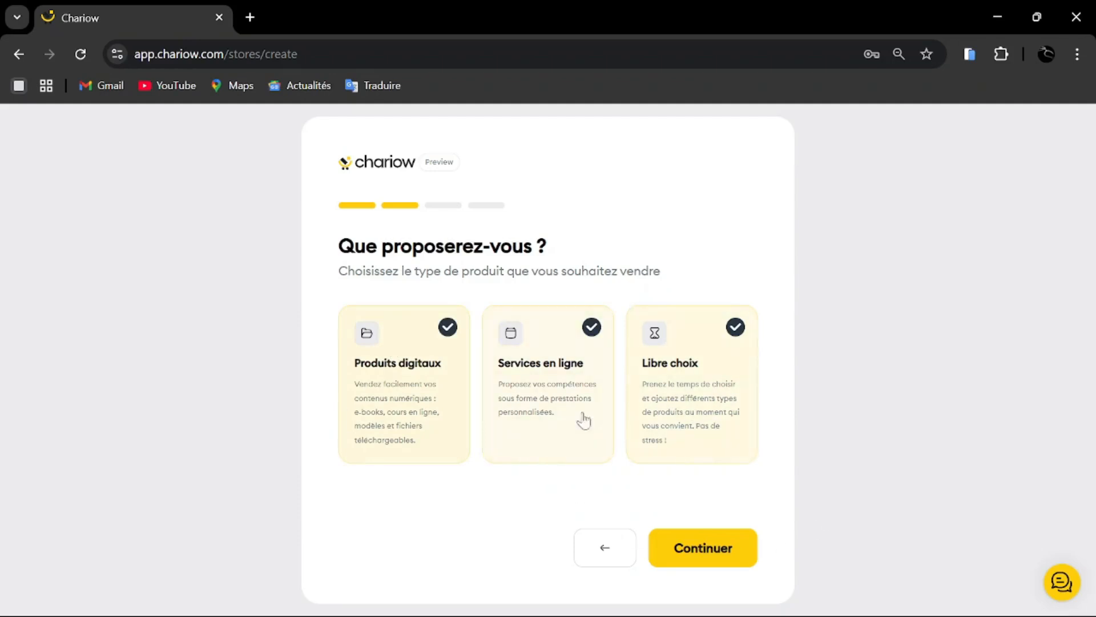
left_click(710, 557)
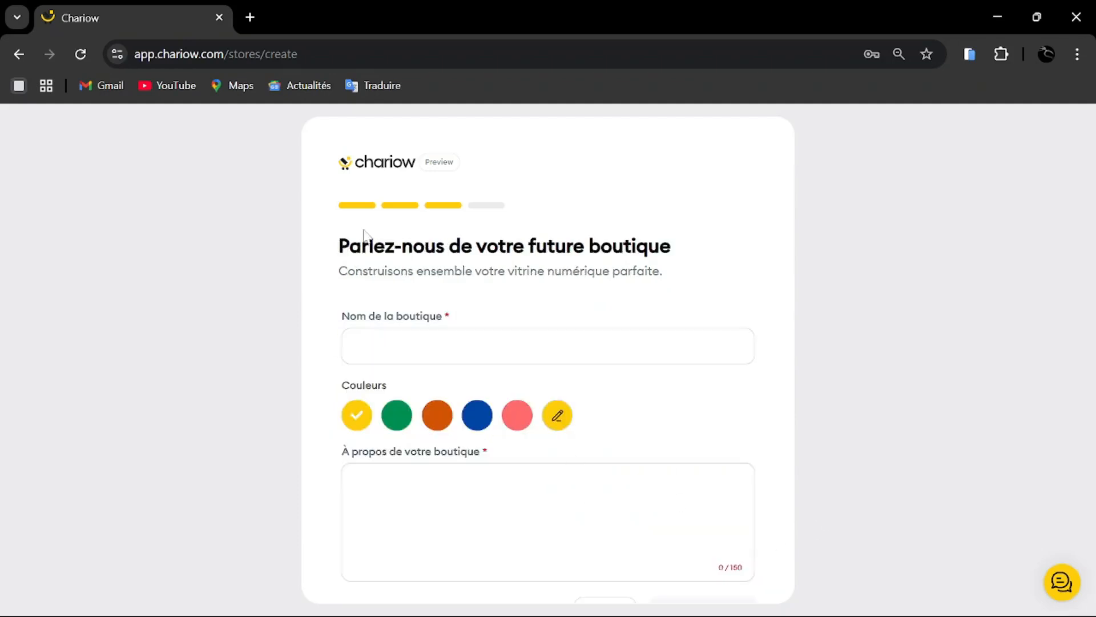
Name the store LNDB INVESTISSEMENT and give it the preset blue colour
left_click_drag(349, 246, 524, 246)
left_click_drag(377, 271, 685, 282)
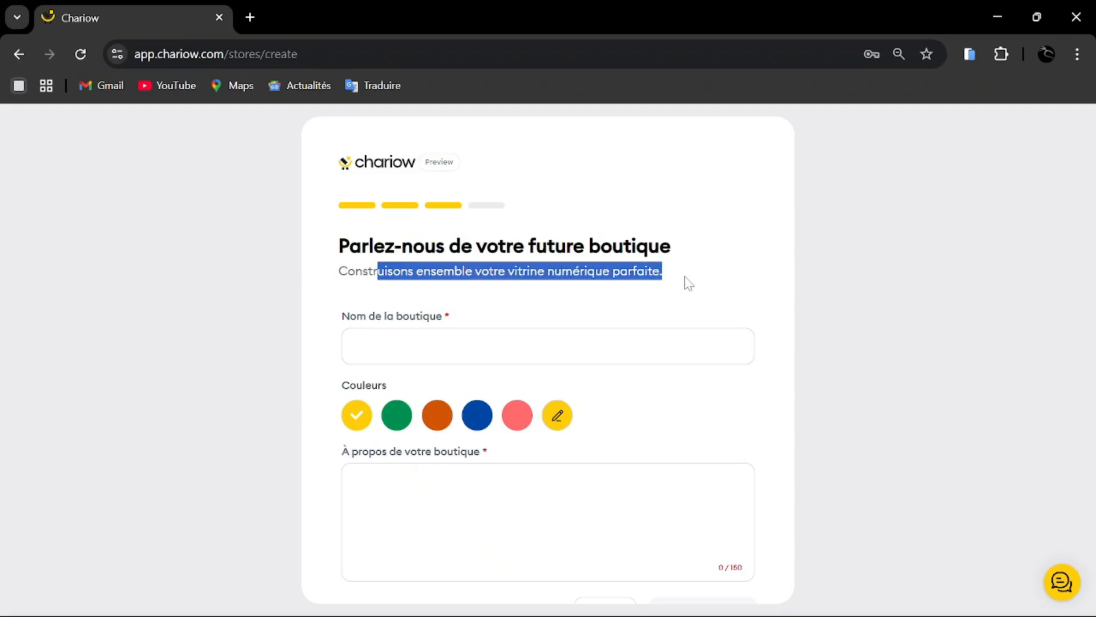
left_click(394, 346)
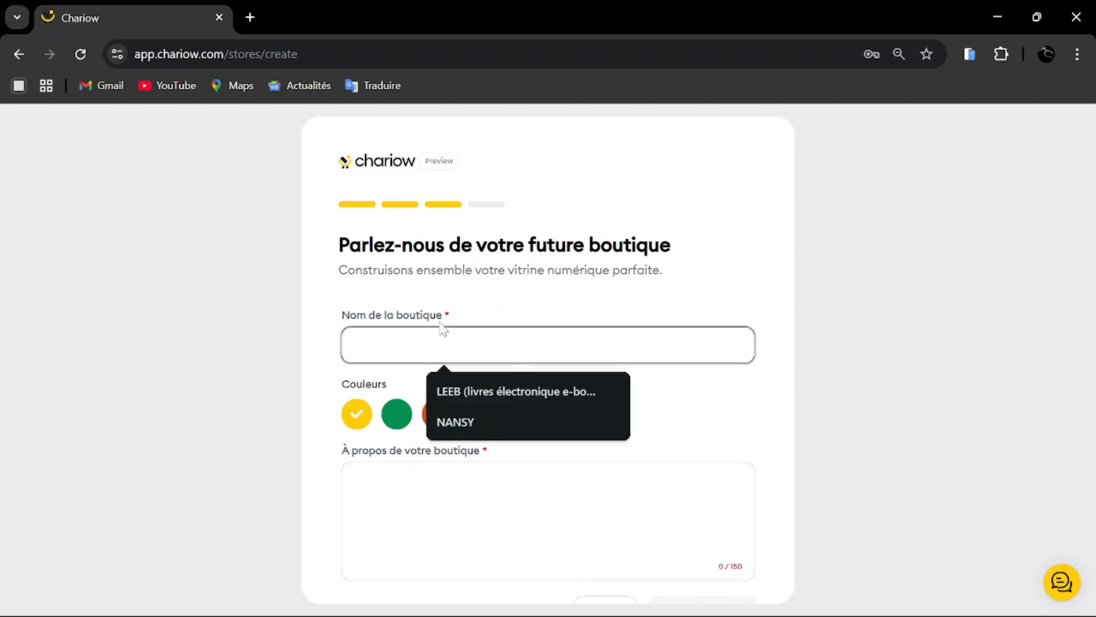
scroll(414, 304, "down", 1)
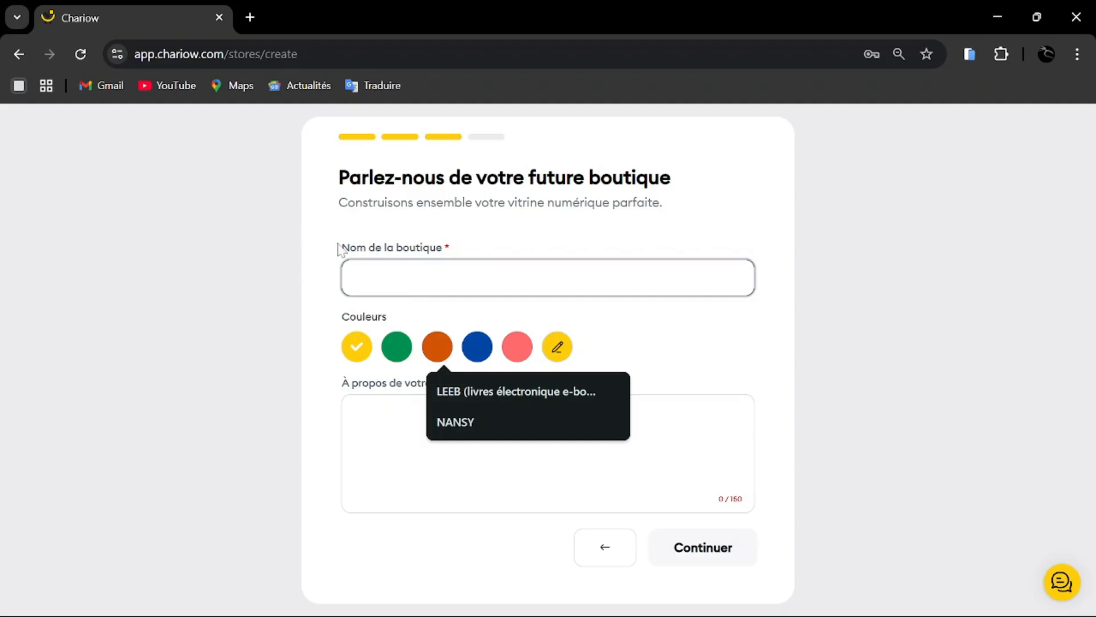
type("LN")
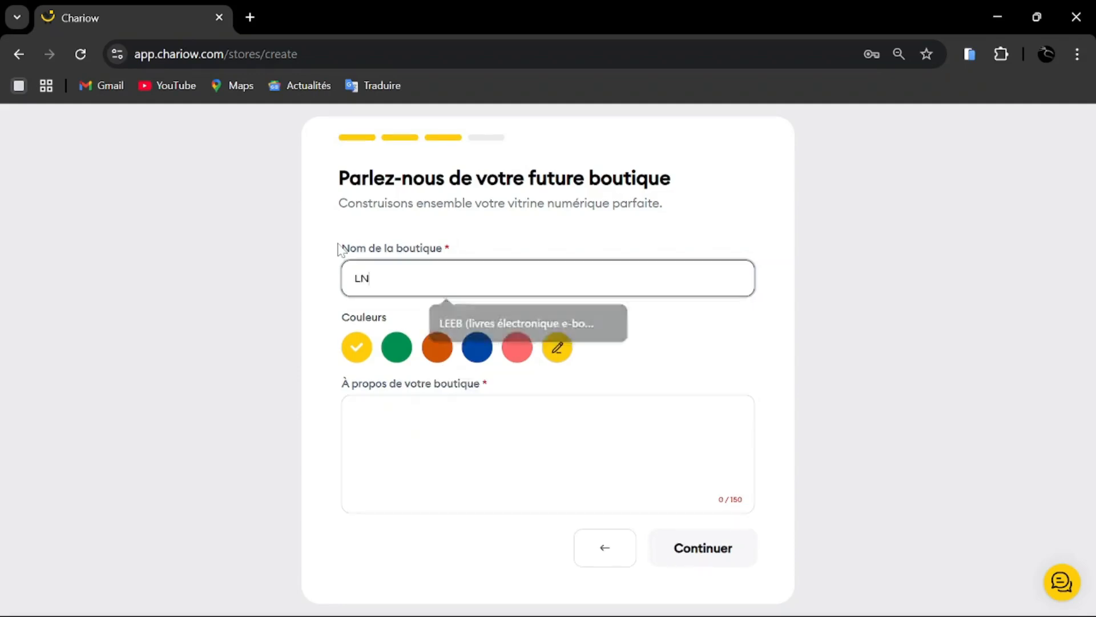
key("BackSpace")
key("BackSpace")
type("LN")
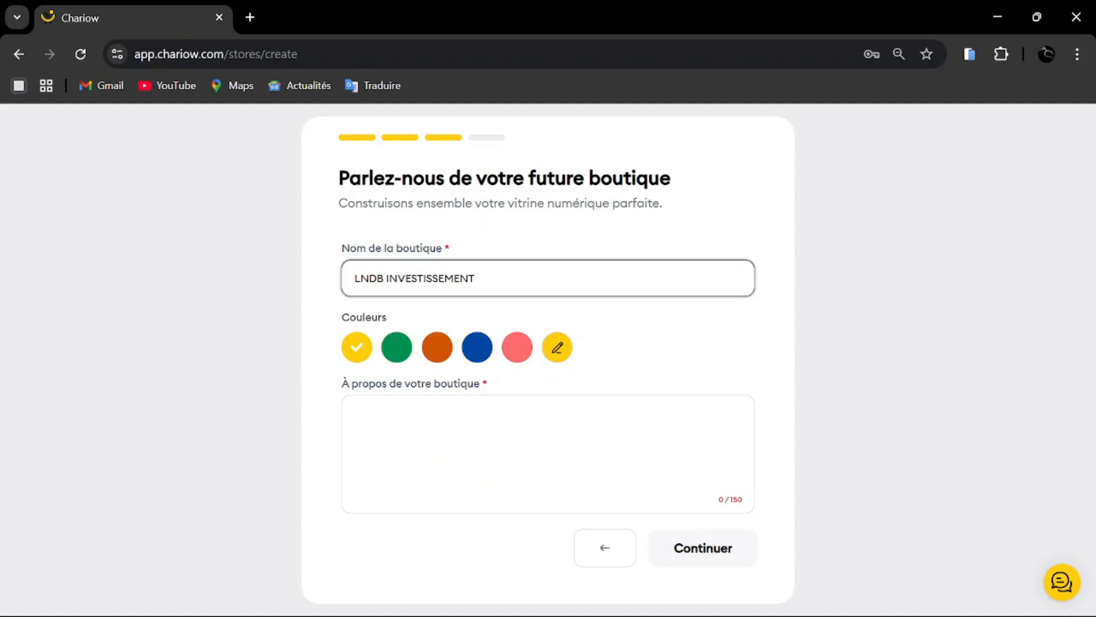
left_click(472, 347)
left_click(475, 278)
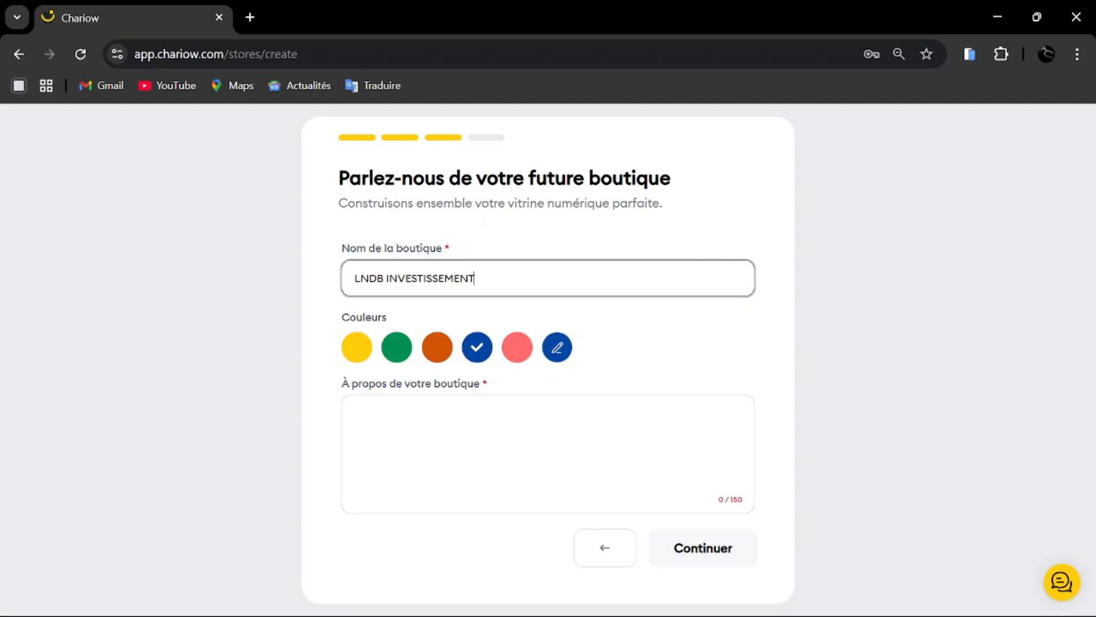
Fill in the "À propos de votre boutique" description, replacing the draft "Bienvenu !" with the copied text, and continue
left_click(443, 434)
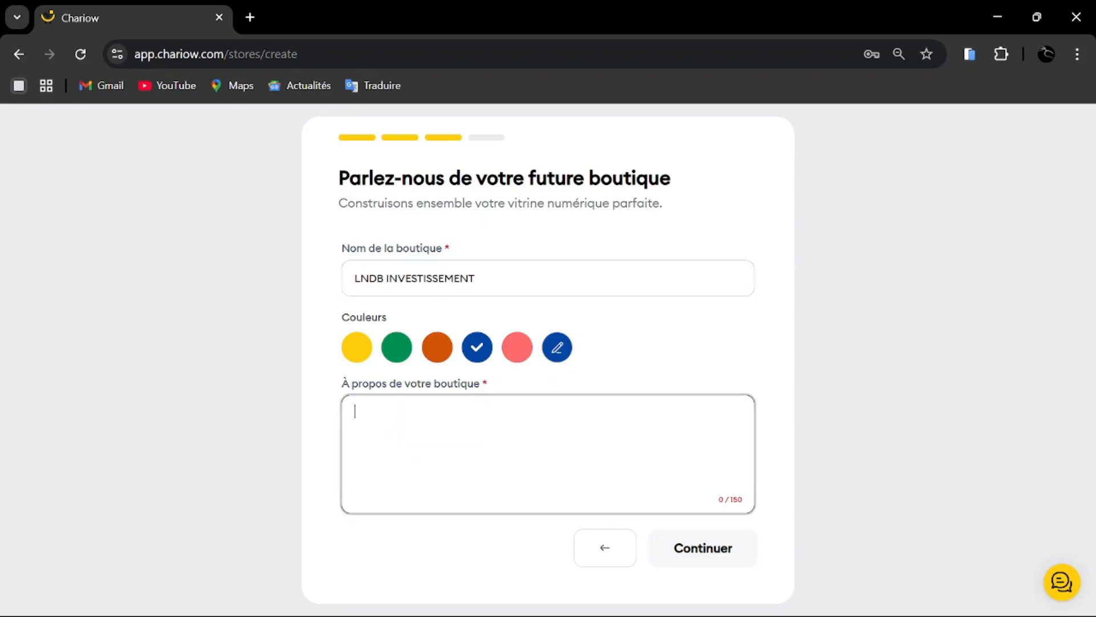
type("Bienvenu !")
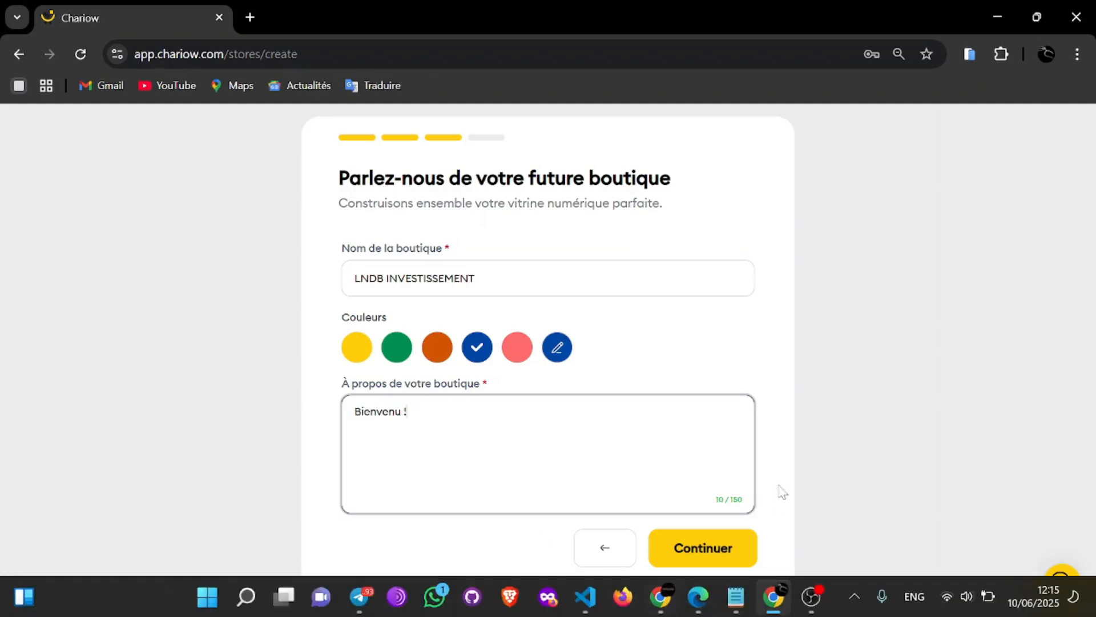
left_click(737, 599)
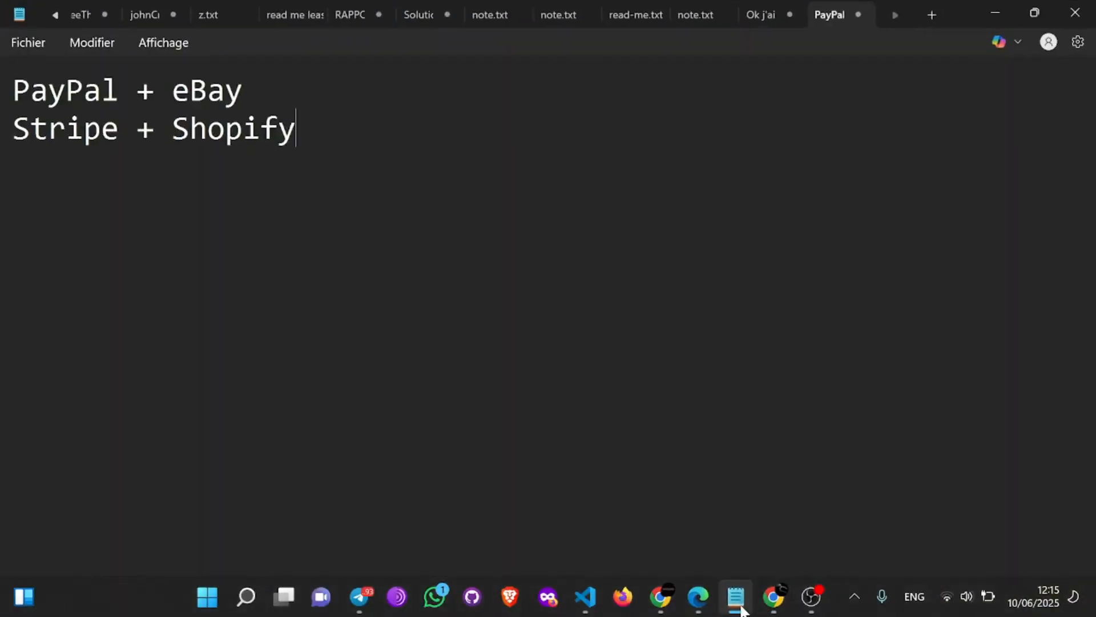
left_click(740, 605)
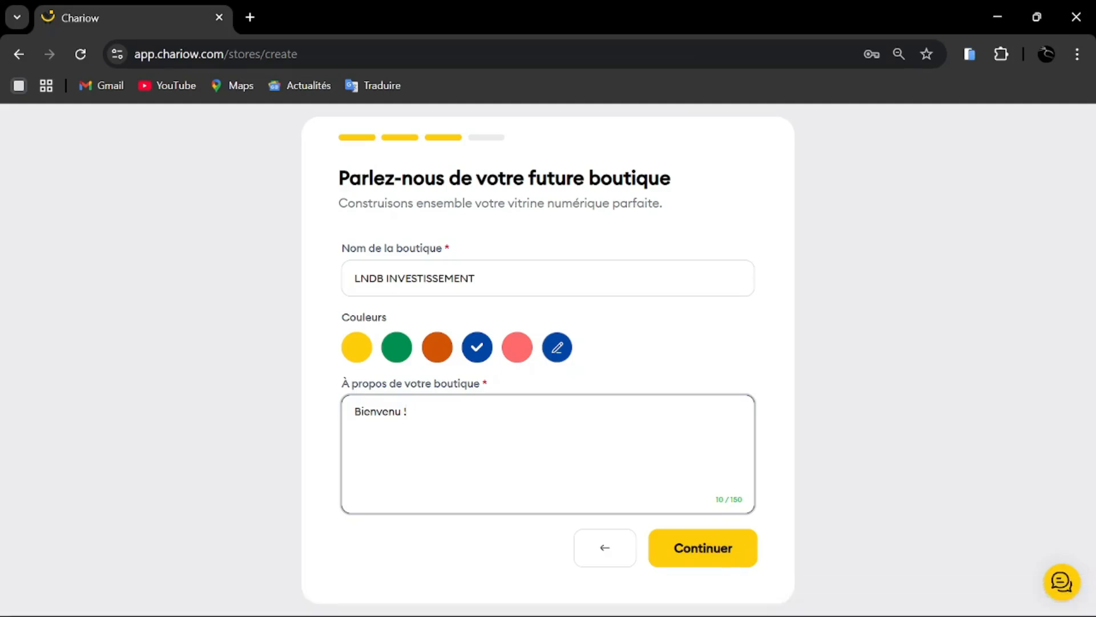
key("ctrl+a")
type("Bienvenu !")
left_click(662, 534)
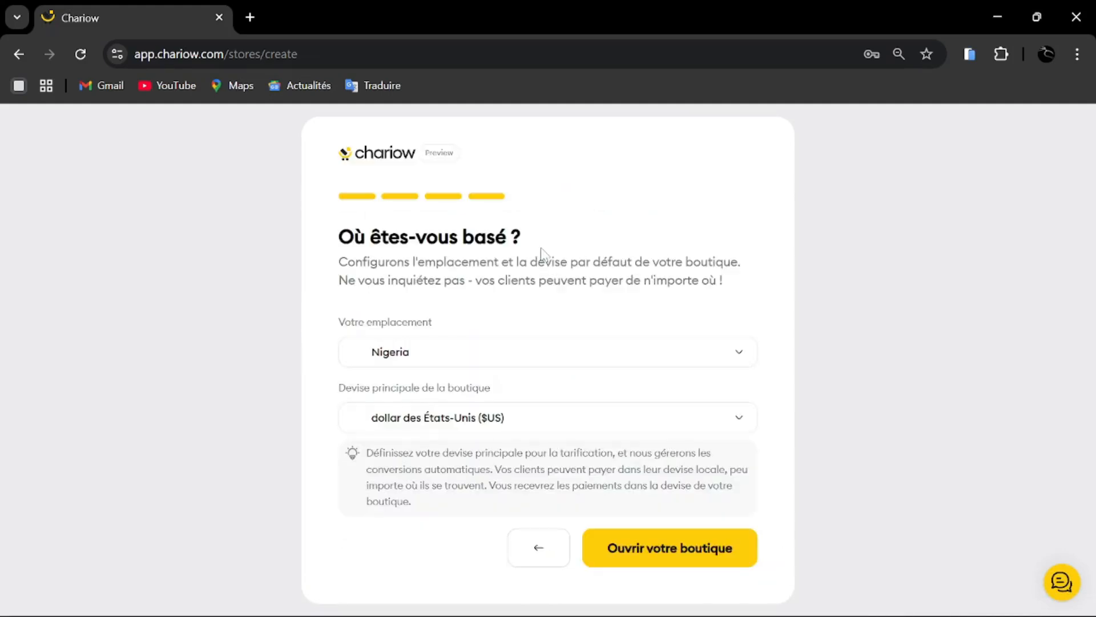
Browse the countries available as the store's location without changing the selection
left_click(428, 360)
left_click(456, 361)
left_click(635, 353)
scroll(511, 465, "down", 20)
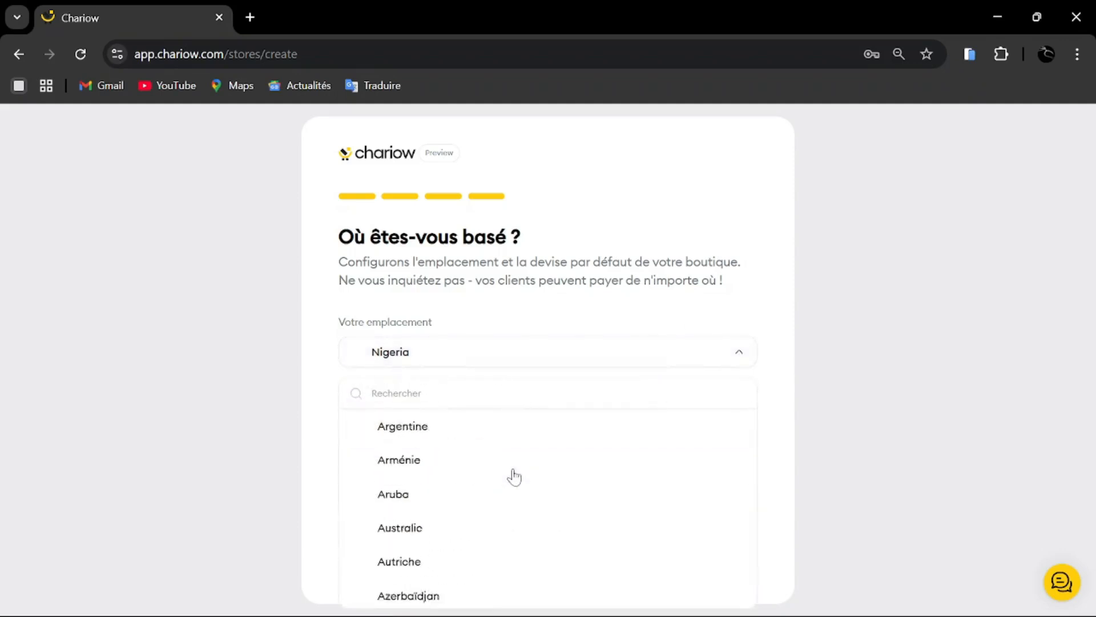
scroll(530, 442, "down", 20)
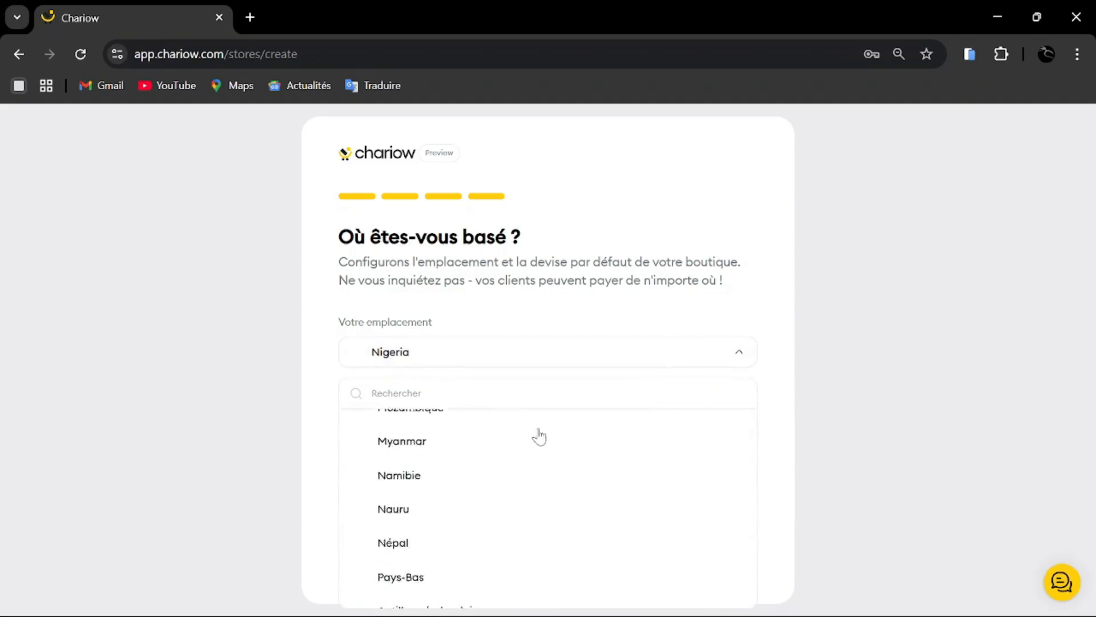
left_click(463, 365)
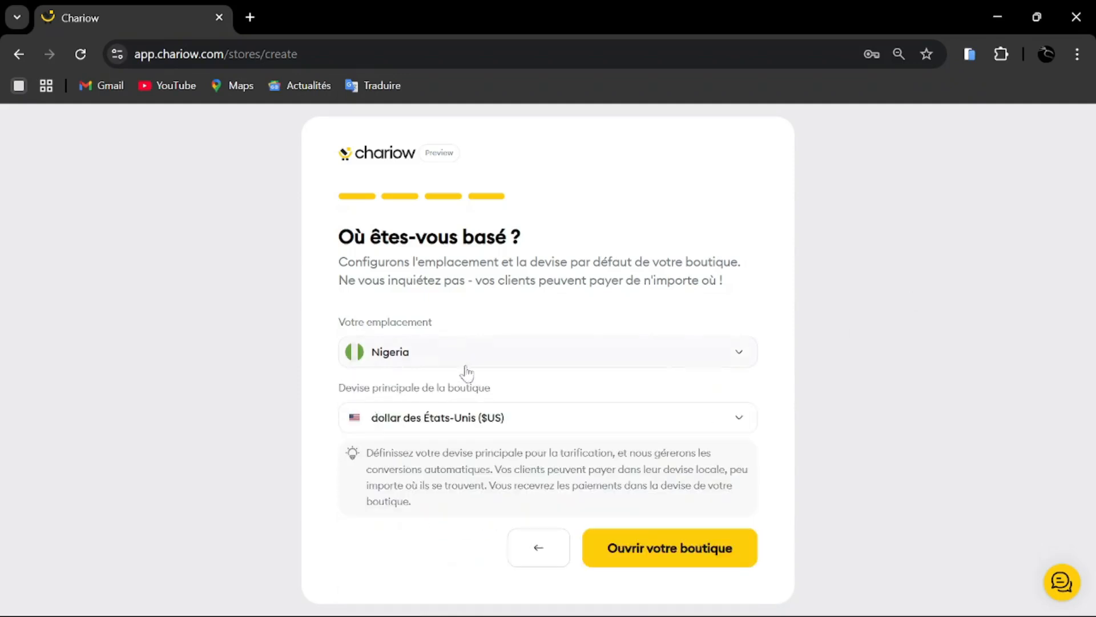
left_click(399, 356)
scroll(426, 482, "down", 20)
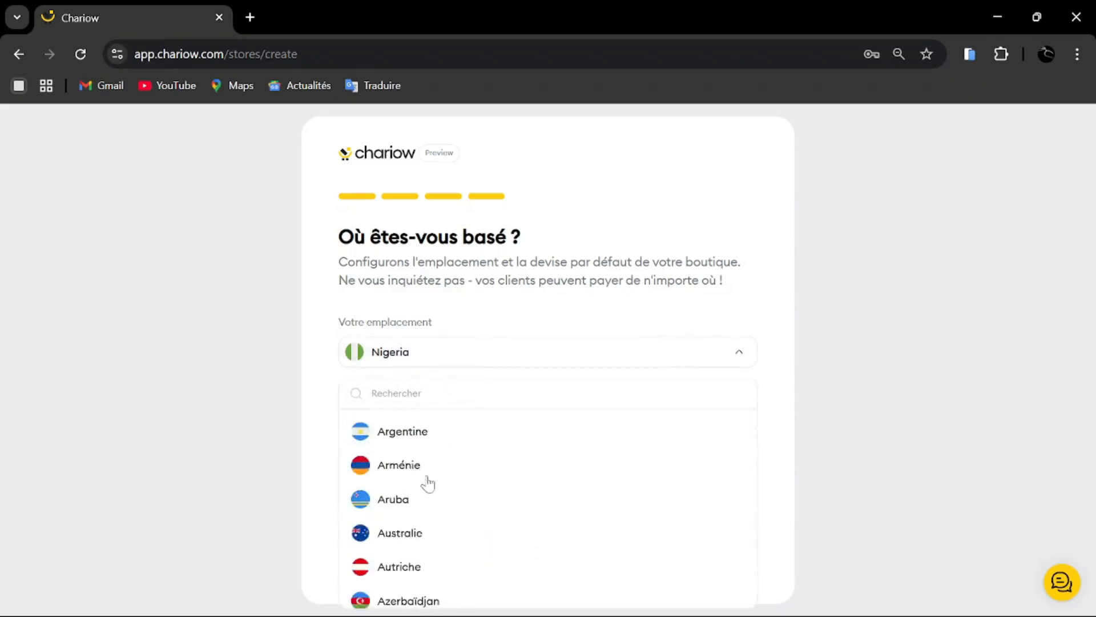
scroll(435, 463, "down", 18)
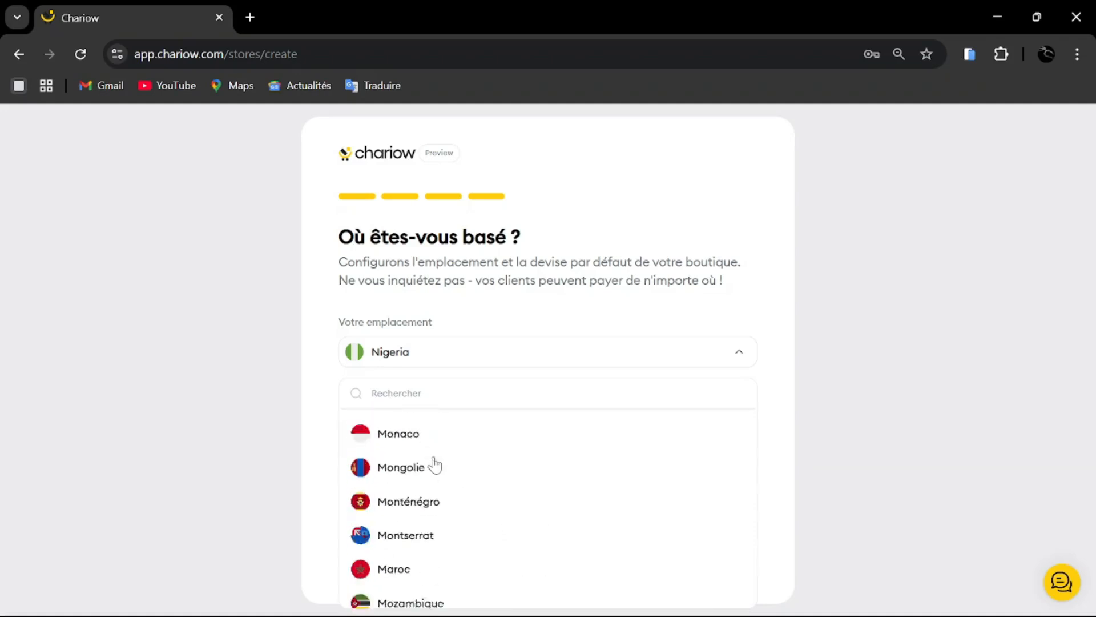
key("Escape")
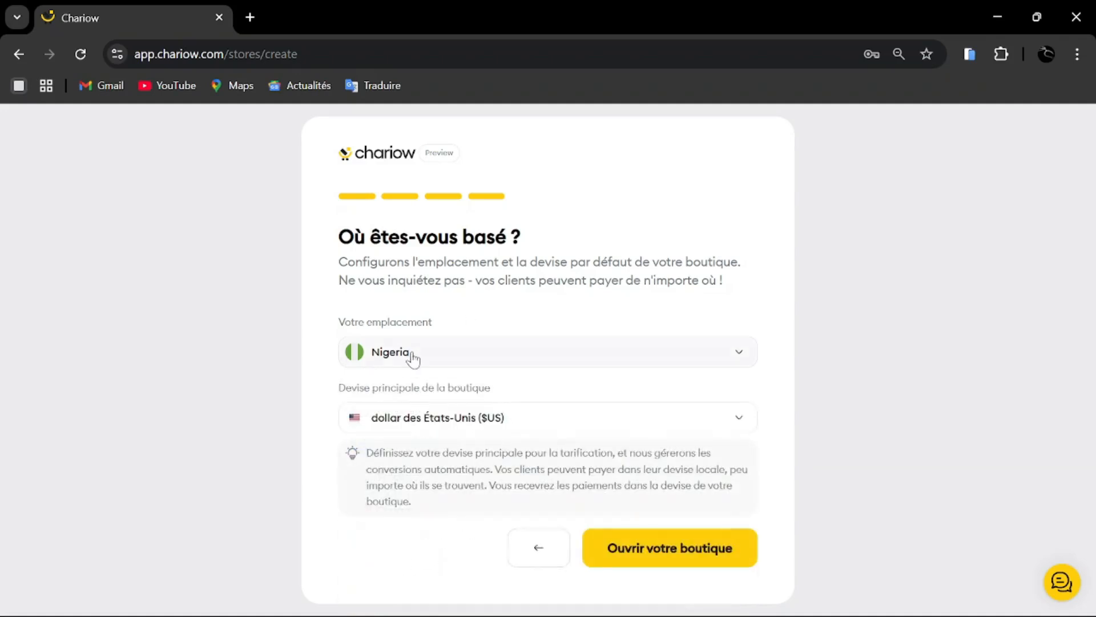
left_click(412, 359)
left_click(413, 358)
left_click(414, 358)
scroll(421, 458, "down", 10)
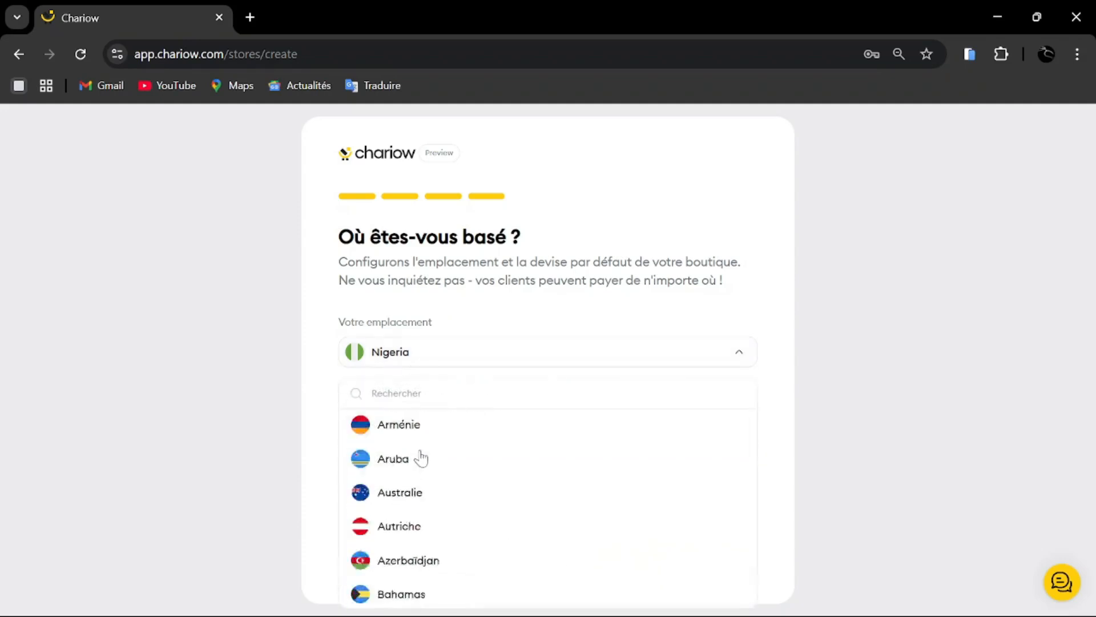
left_click(484, 303)
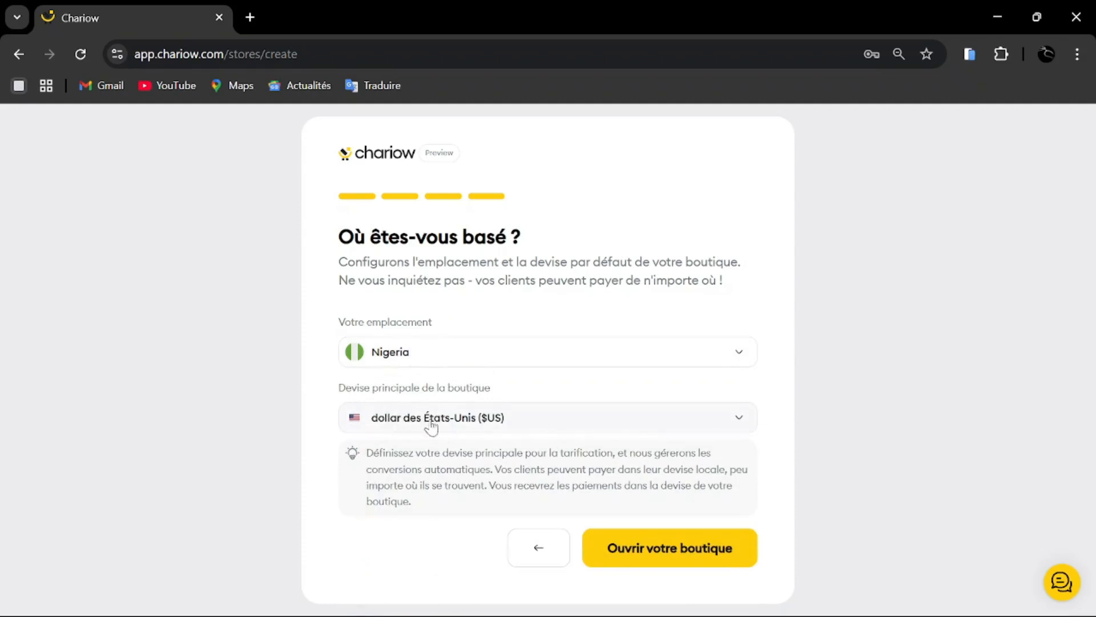
Set the store's location to Cameroun
left_click(411, 359)
scroll(416, 454, "down", 3)
scroll(415, 455, "up", 2)
scroll(412, 457, "down", 18)
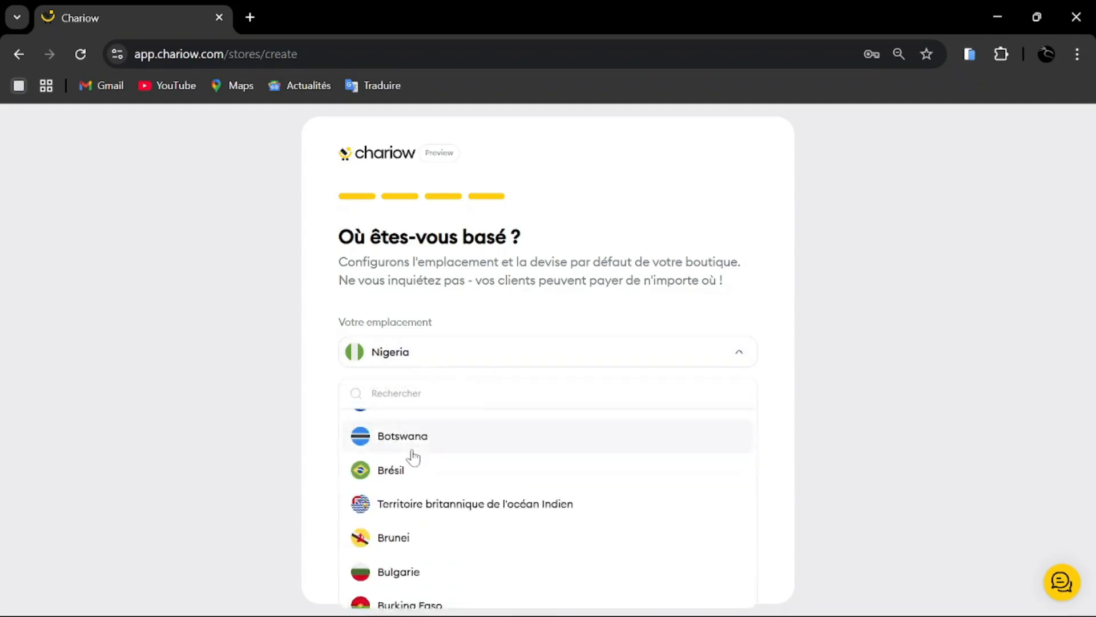
left_click(413, 456)
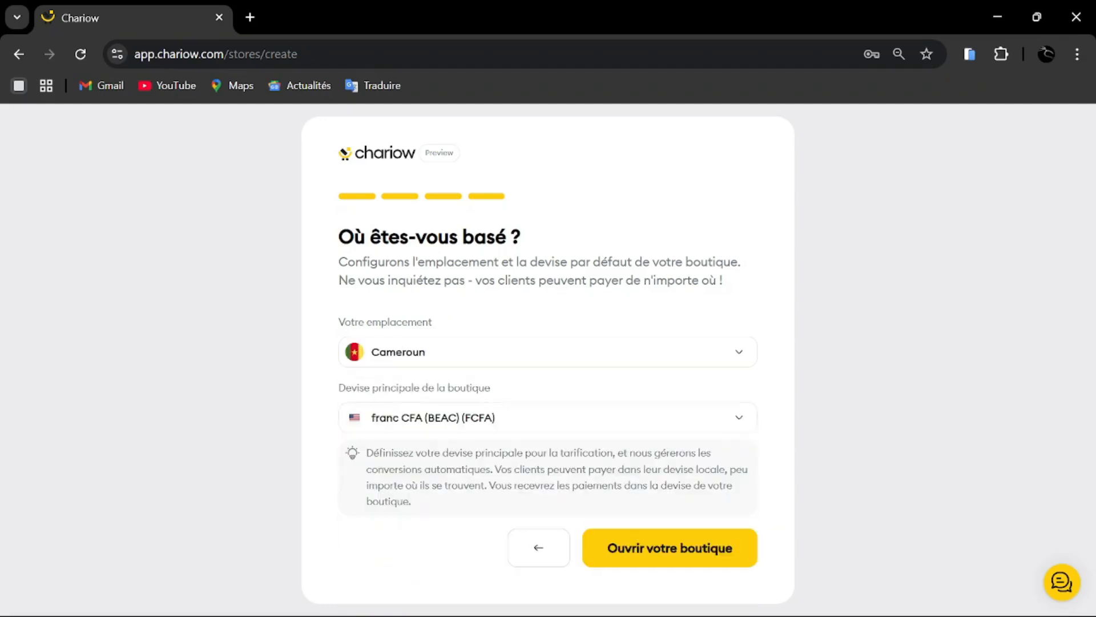
Look through the currencies available as the store's main currency
left_click(490, 425)
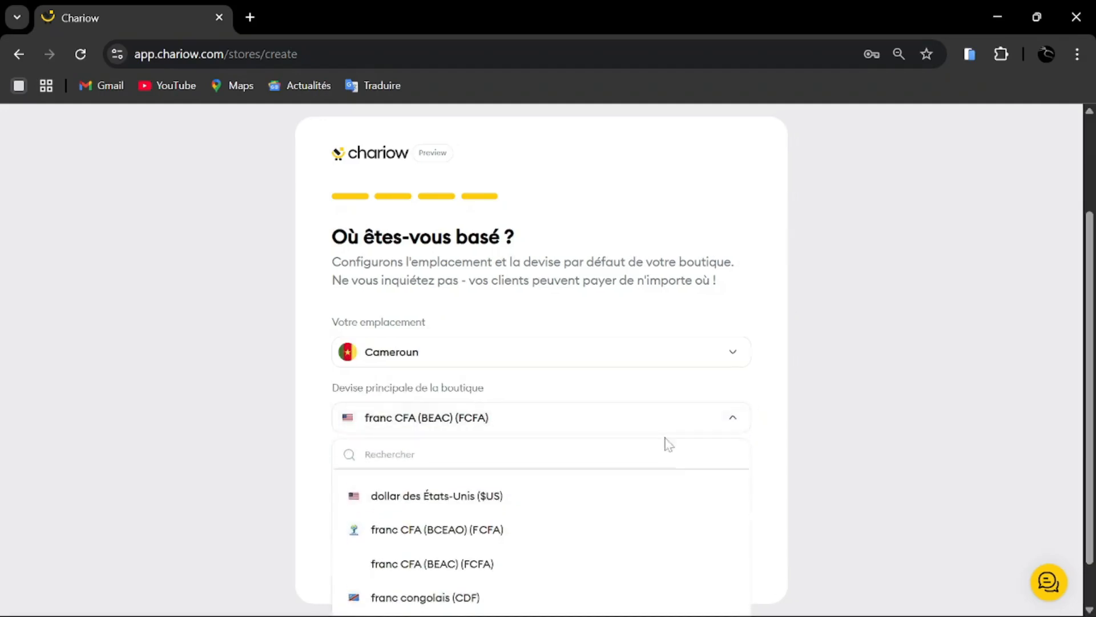
scroll(542, 537, "down", 5)
scroll(541, 536, "up", 5)
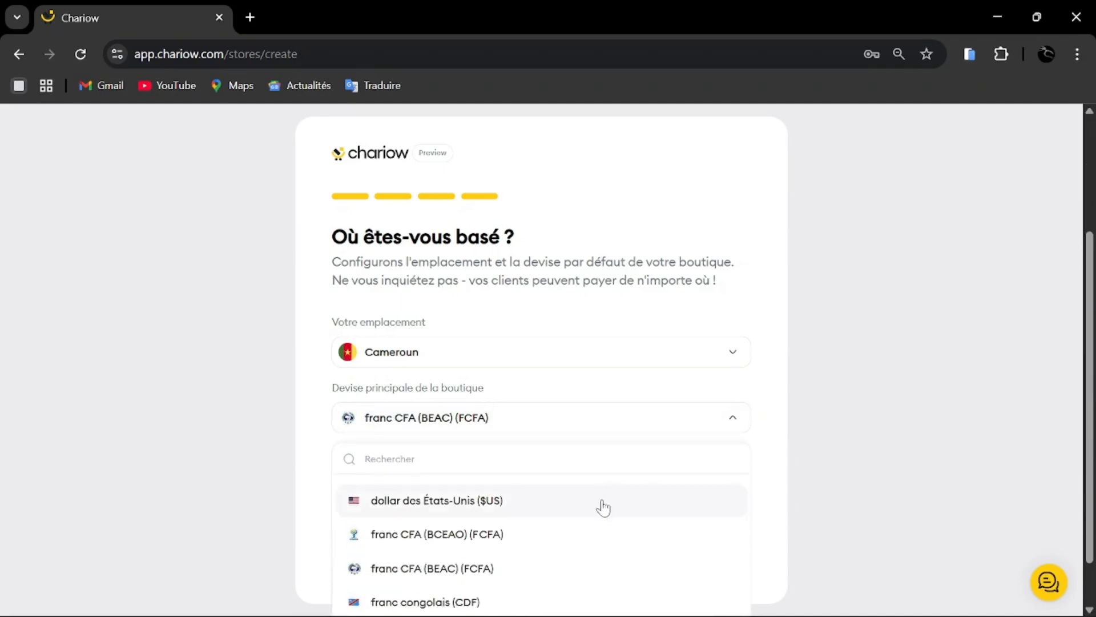
scroll(602, 507, "down", 5)
scroll(603, 507, "up", 5)
Change the store's location to Côte d'Ivoire
left_click(448, 361)
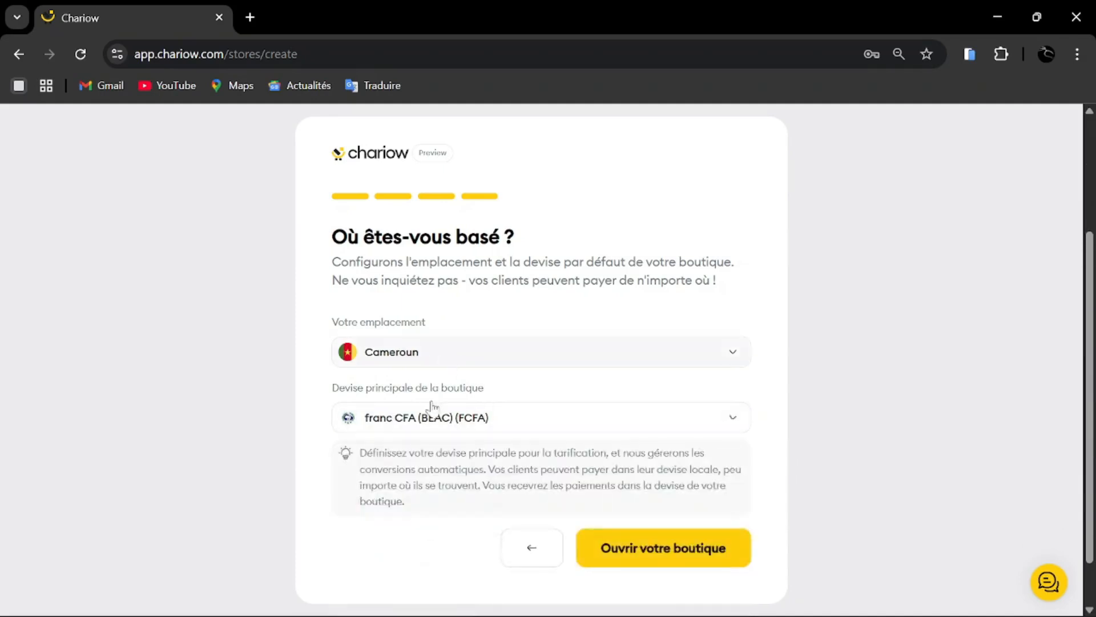
scroll(436, 509, "down", 1)
scroll(436, 510, "down", 10)
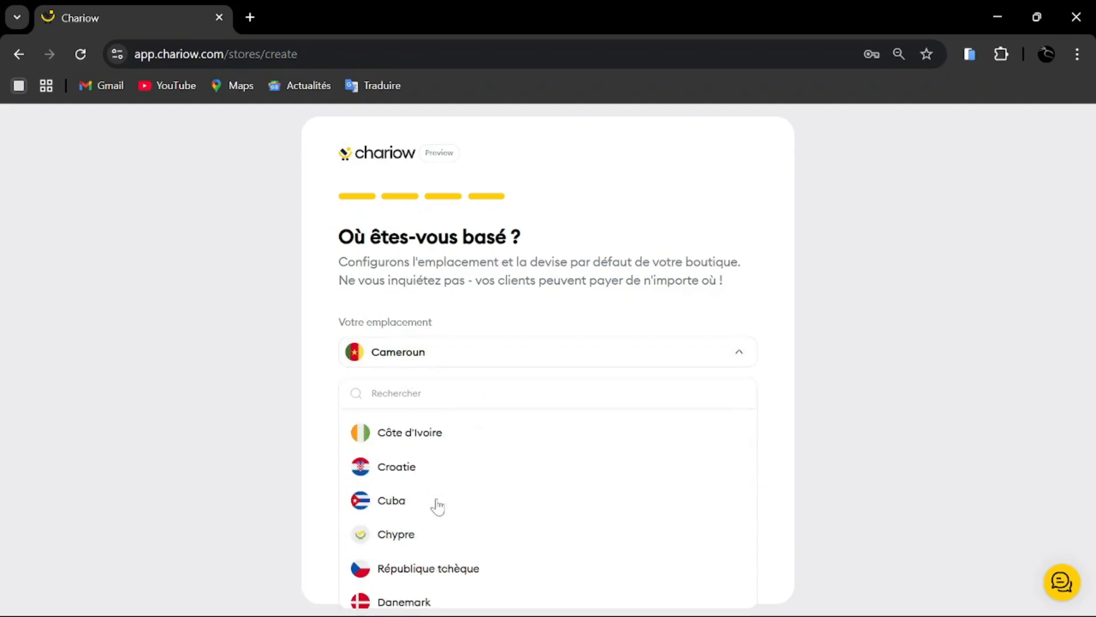
left_click(426, 435)
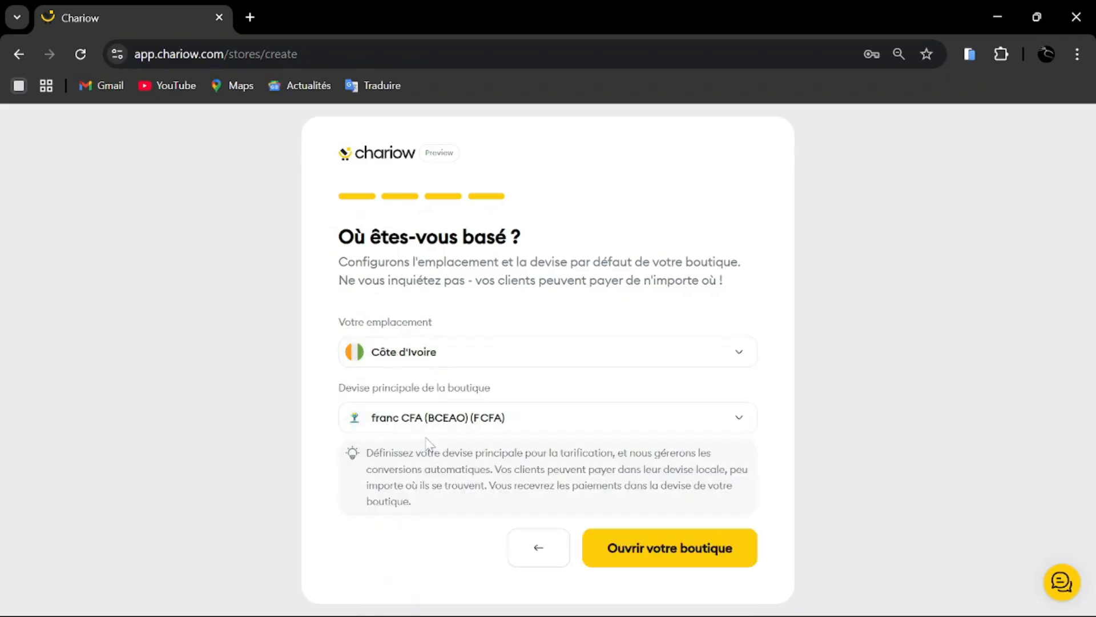
Set the store's main currency to dollar des États-Unis ($US) and look through the other available currencies
left_click(412, 426)
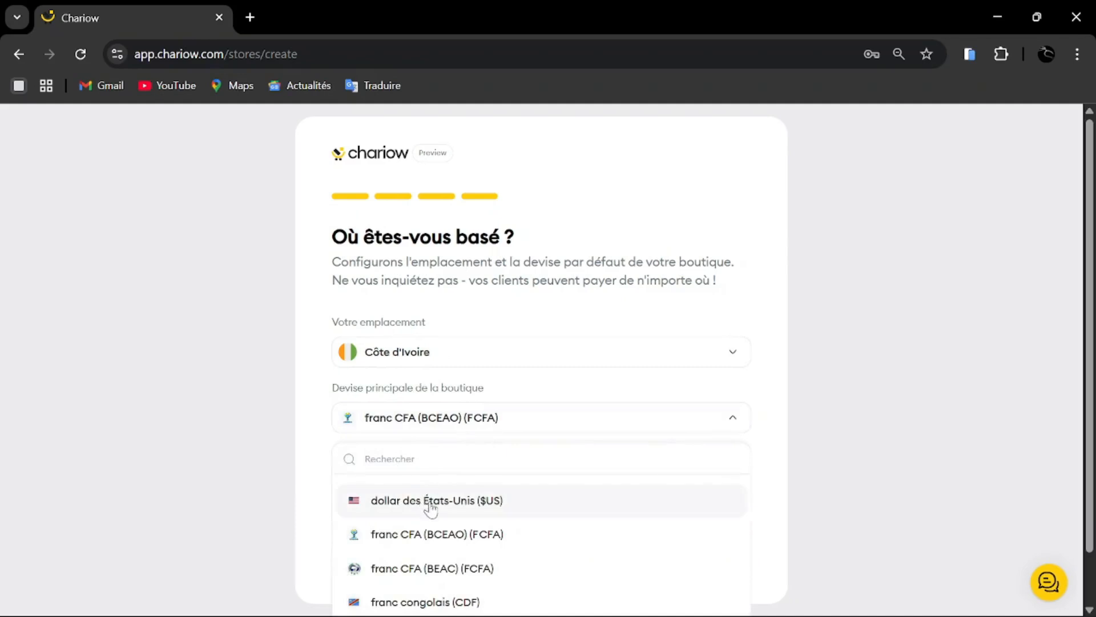
left_click(431, 502)
left_click(427, 428)
scroll(428, 505, "down", 5)
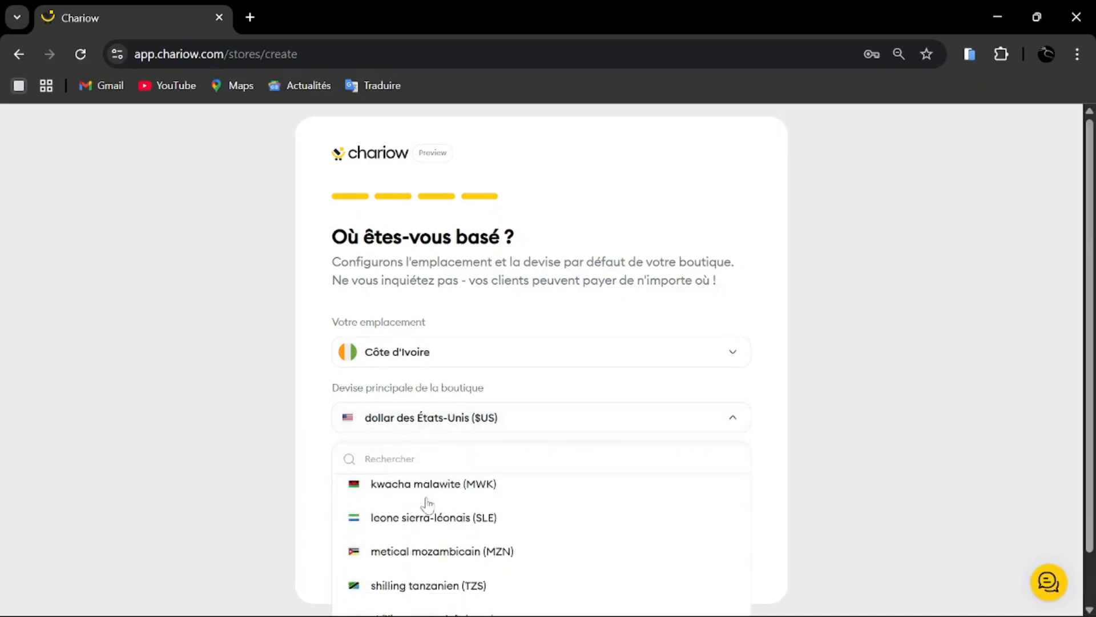
scroll(431, 500, "down", 2)
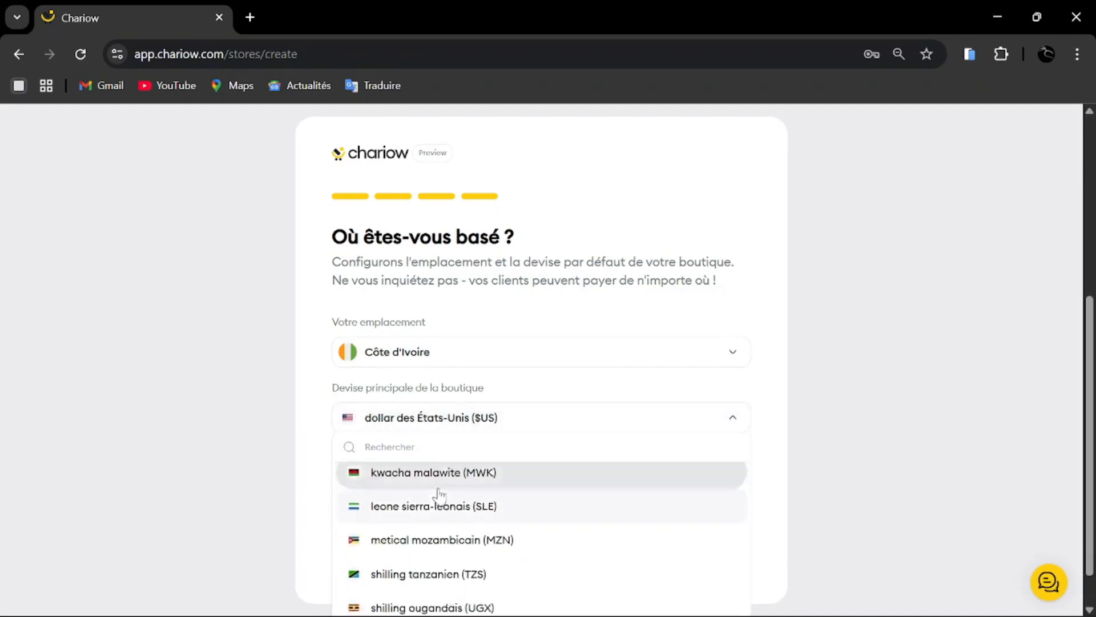
scroll(442, 496, "up", 5)
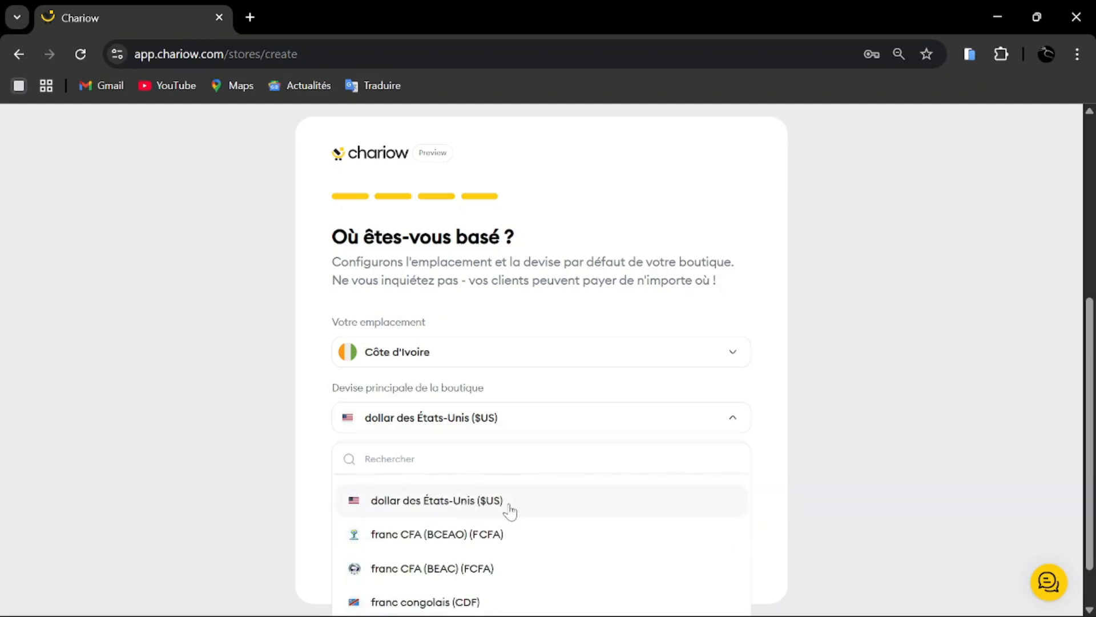
left_click(483, 501)
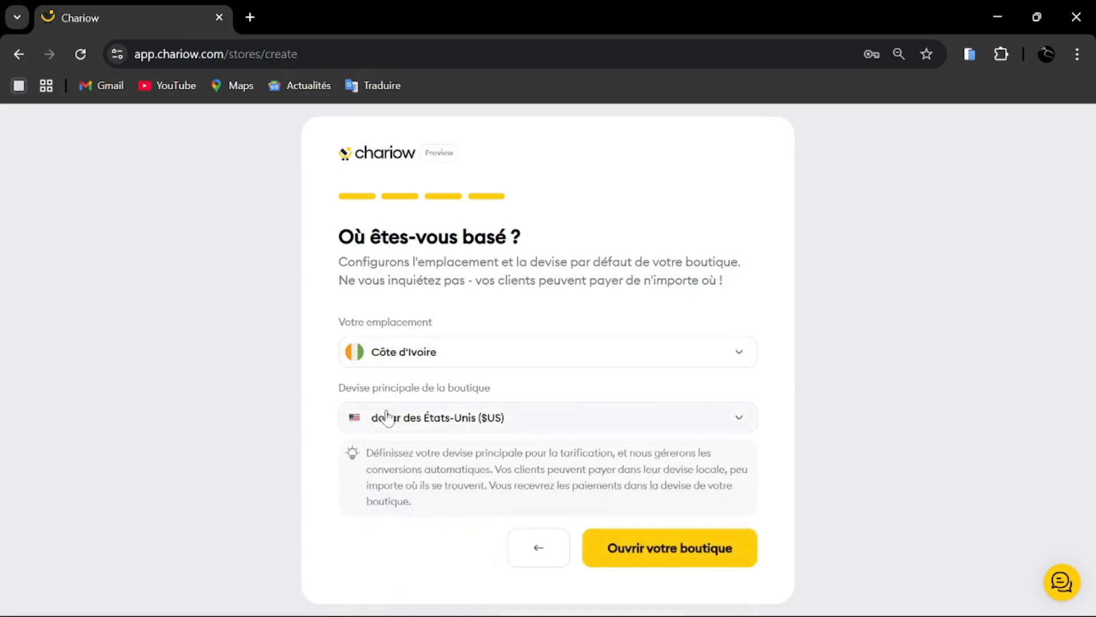
Change the store's main currency to franc CFA (BEAC) (FCFA)
left_click(528, 427)
scroll(440, 523, "down", 5)
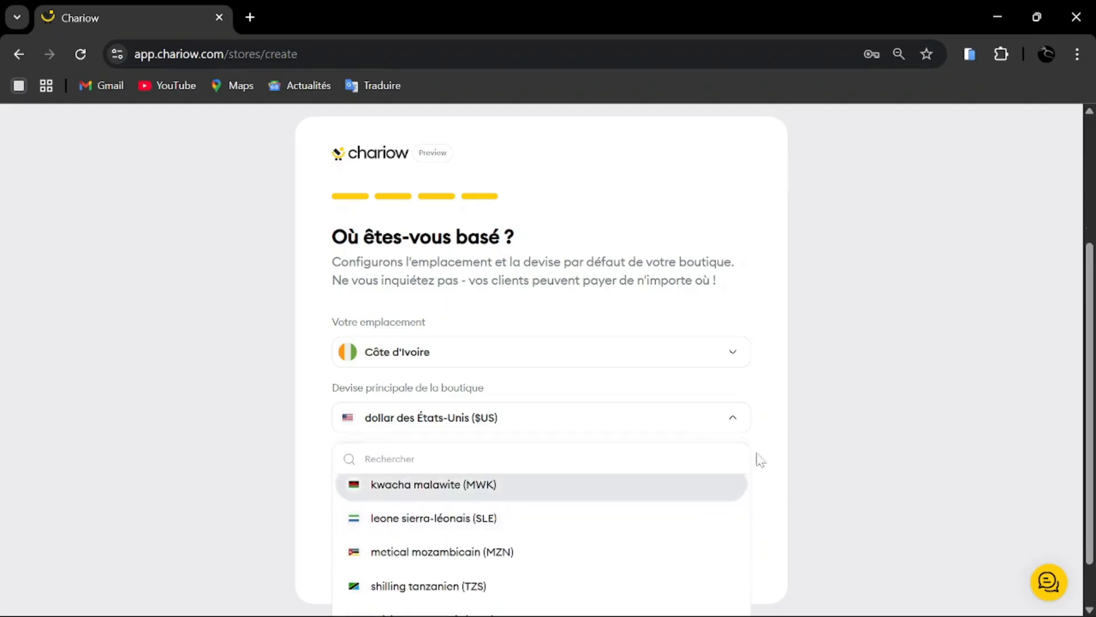
scroll(514, 571, "up", 5)
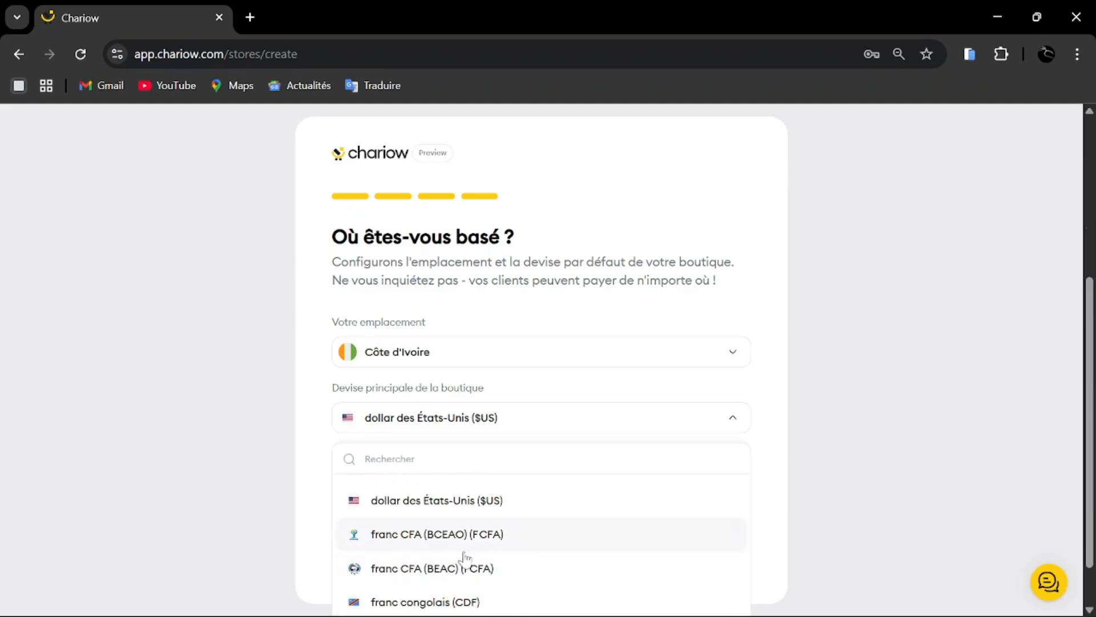
left_click(430, 569)
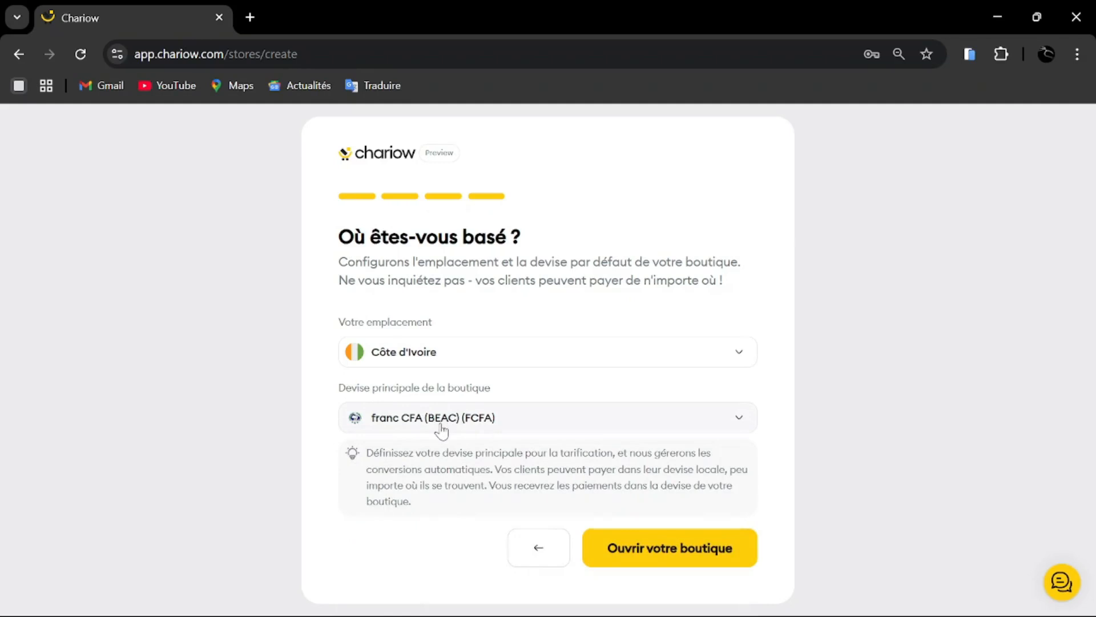
Search the country list for "cam" and set the store's location to Cameroun
left_click(441, 358)
scroll(411, 457, "down", 8)
scroll(411, 465, "down", 15)
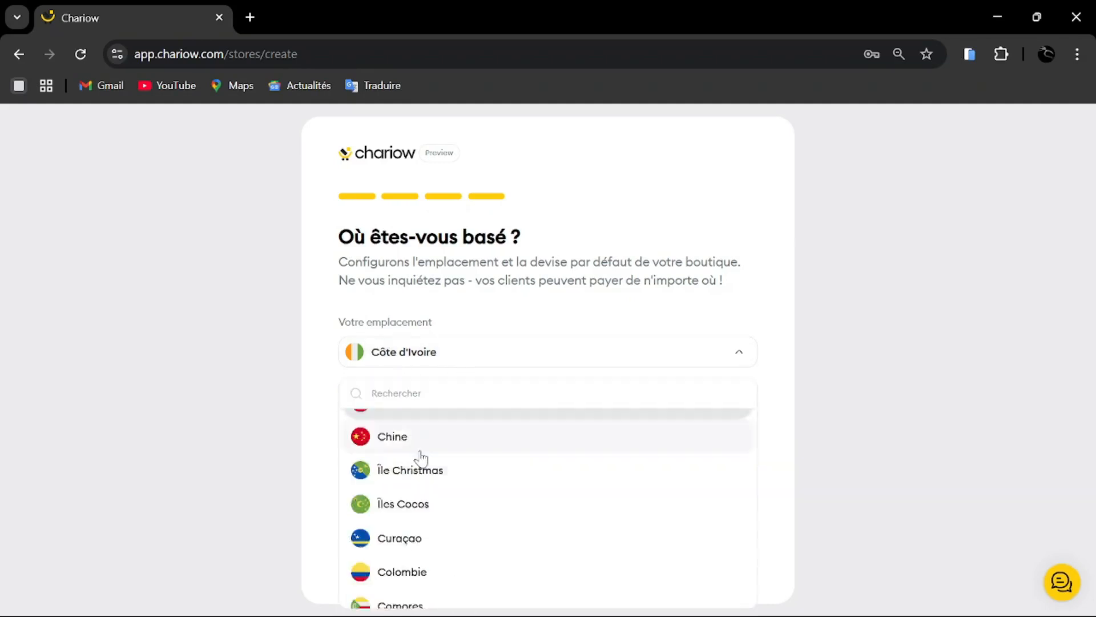
scroll(421, 458, "down", 2)
scroll(421, 458, "up", 8)
scroll(421, 459, "down", 8)
scroll(421, 459, "up", 3)
scroll(421, 458, "down", 6)
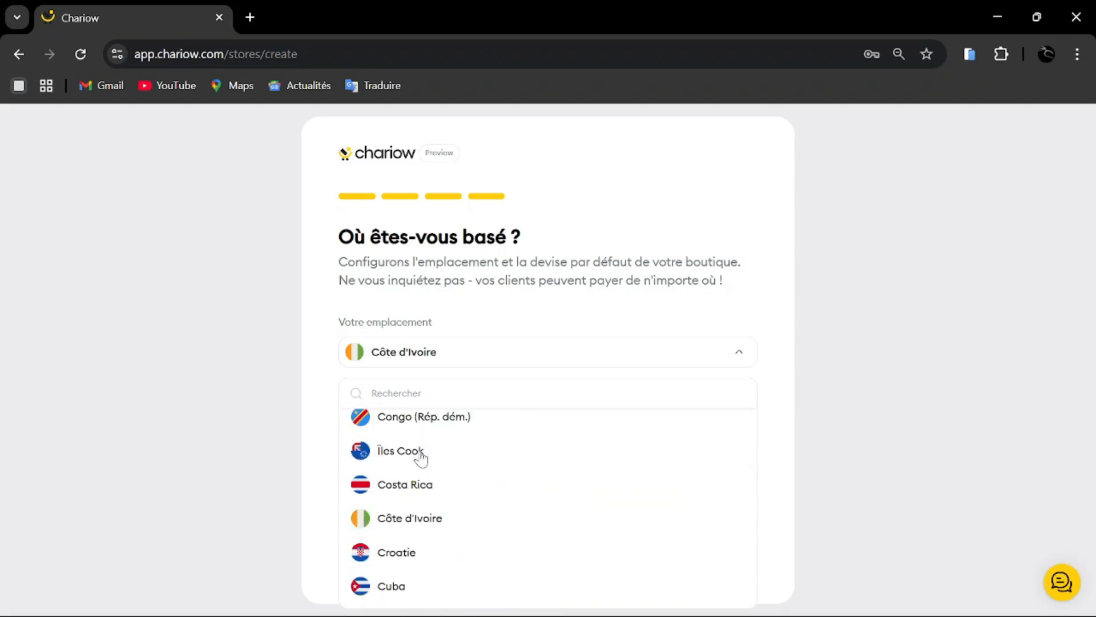
scroll(420, 457, "down", 8)
scroll(419, 457, "up", 20)
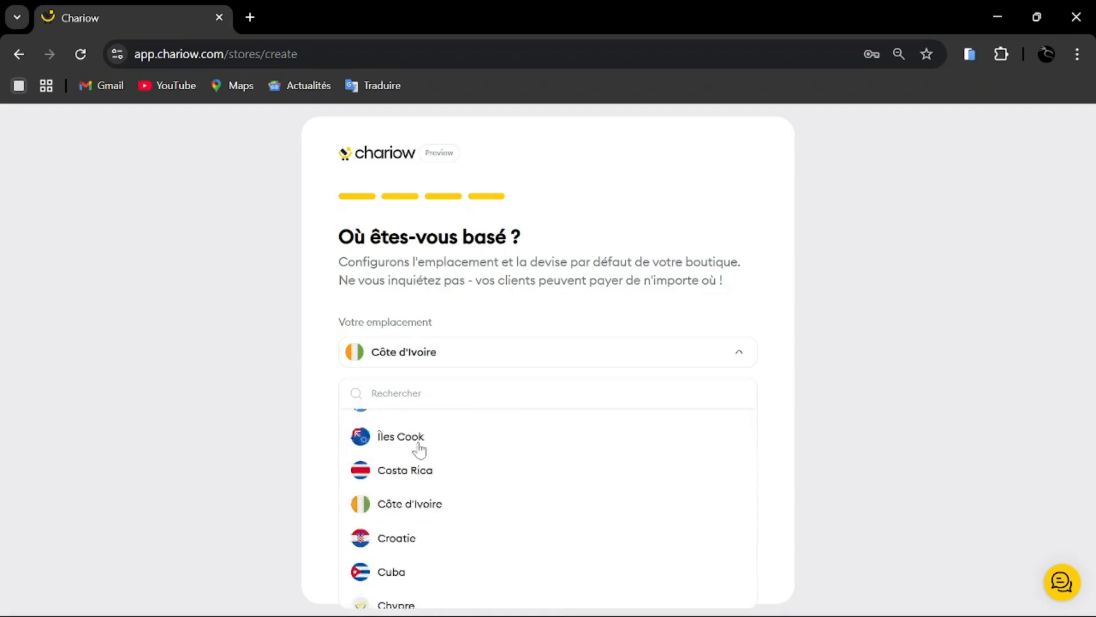
left_click(483, 364)
left_click(480, 365)
left_click(474, 364)
left_click(443, 362)
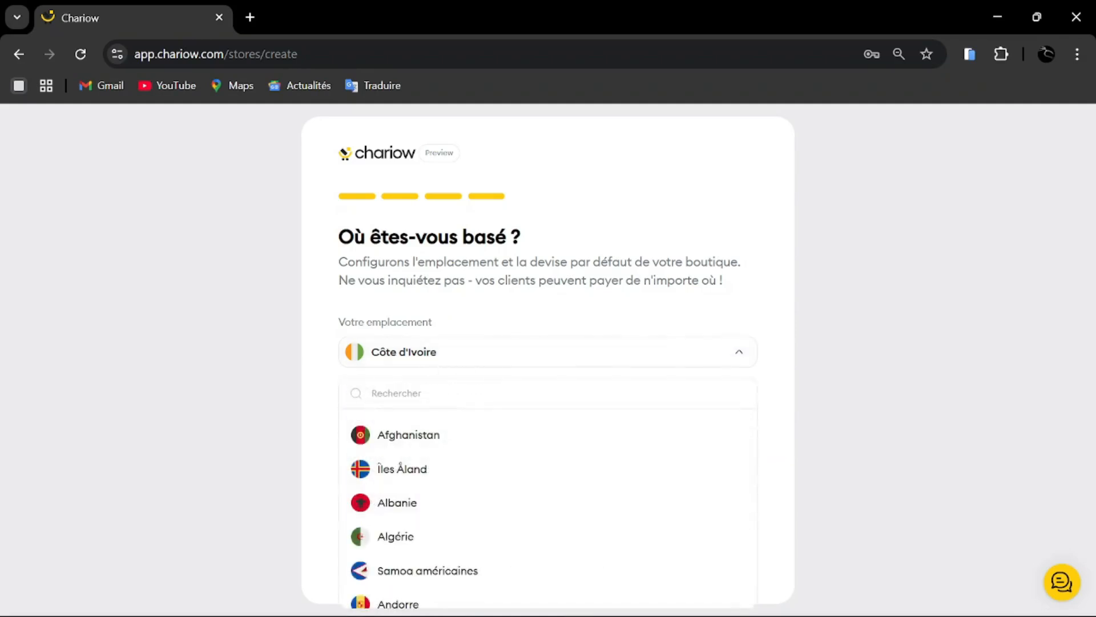
type("cam")
left_click(411, 470)
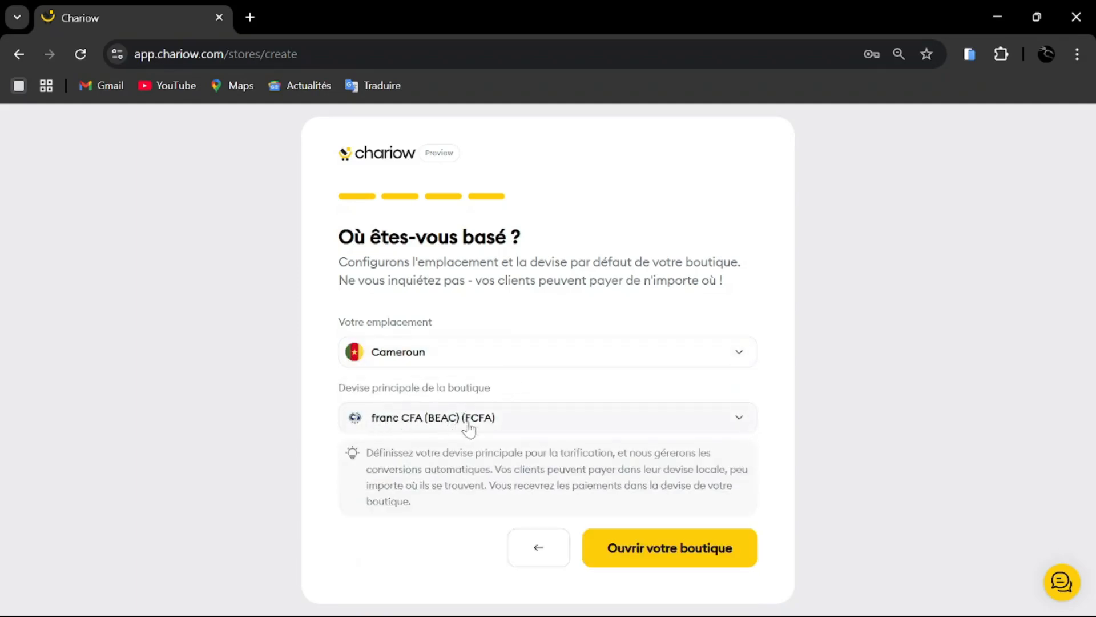
Set the main currency to dollar des États-Unis ($US) and open the store
left_click(534, 422)
left_click(477, 500)
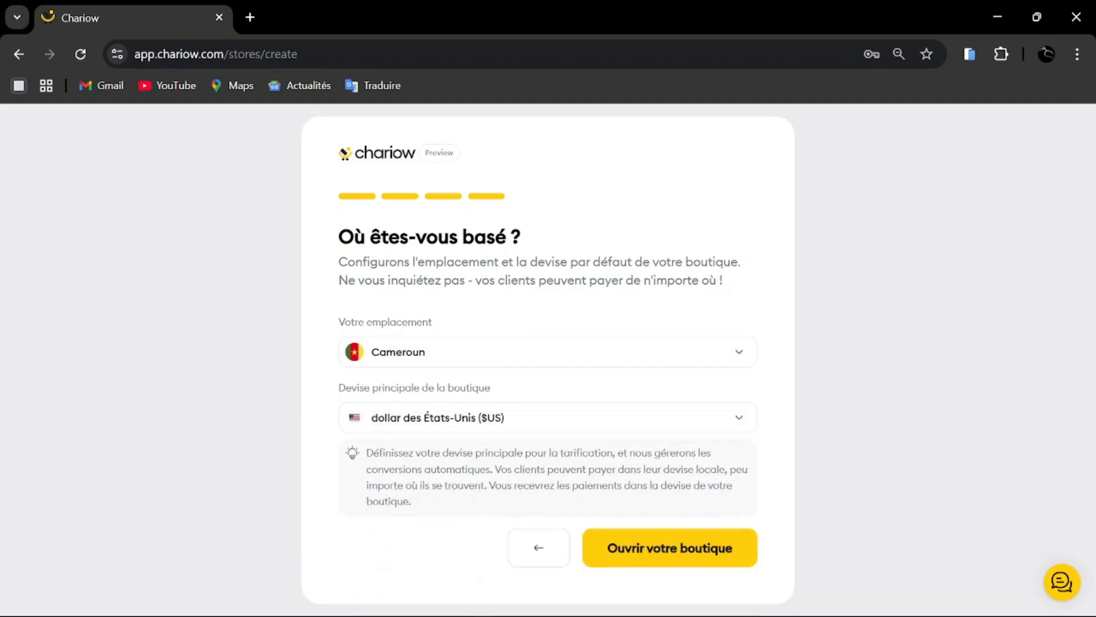
left_click(516, 423)
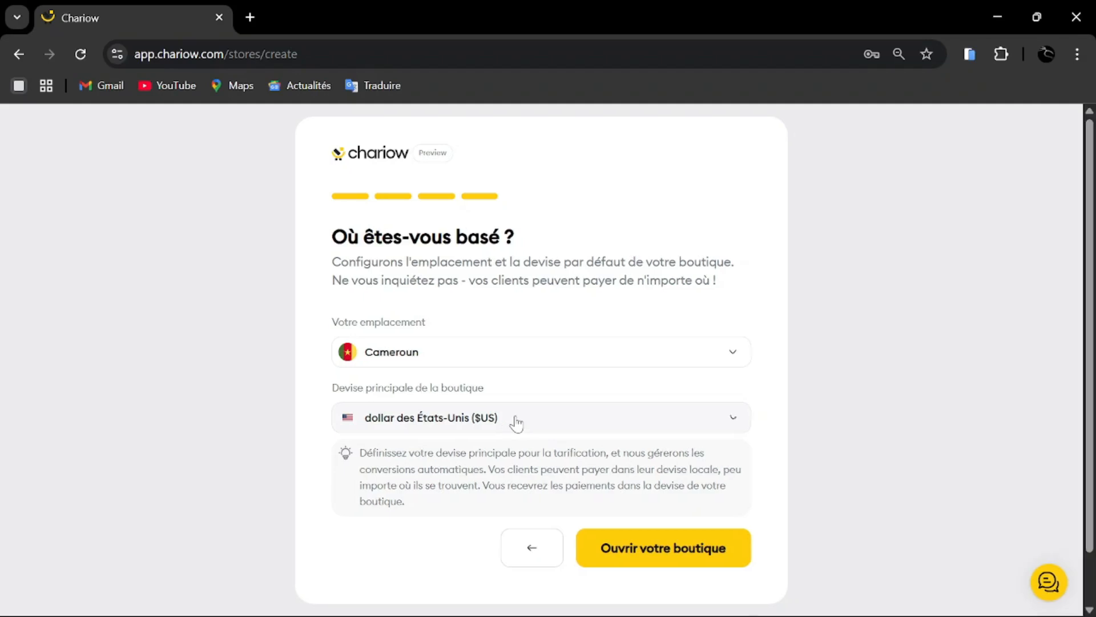
left_click(509, 422)
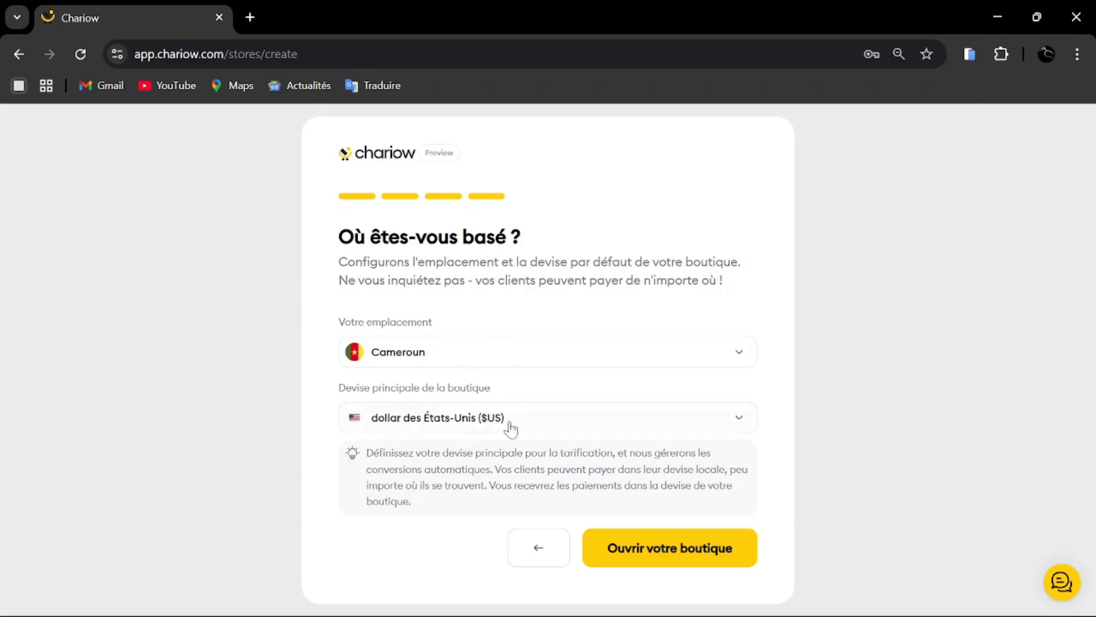
left_click(688, 549)
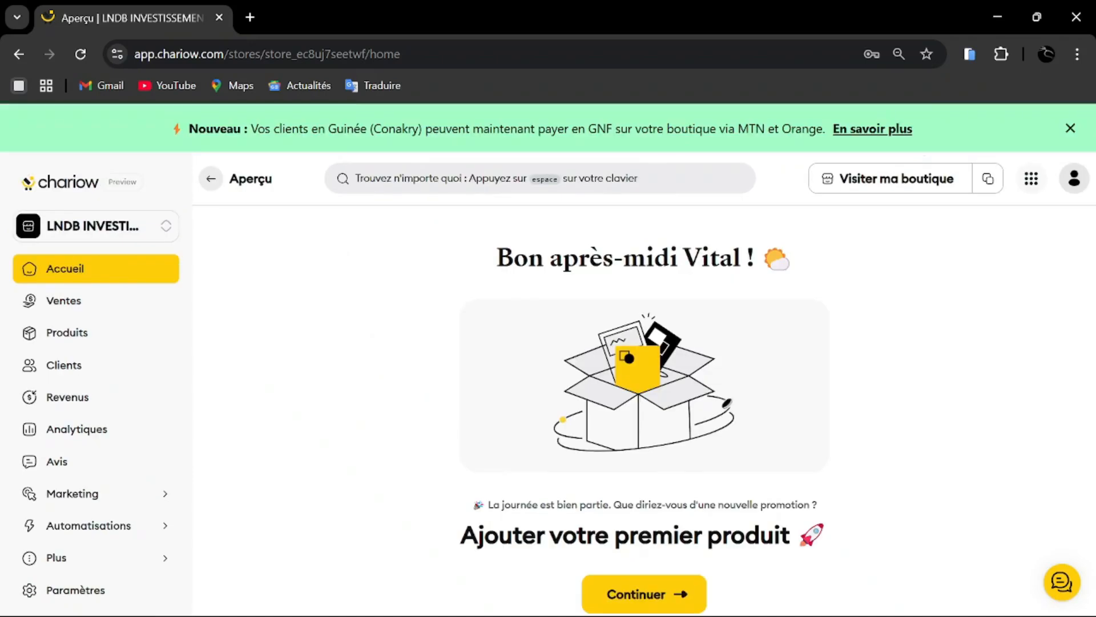
Highlight parts of the announcement about GNF payments for customers in Guinée (Conakry) and dismiss the banner
left_click_drag(251, 129, 954, 157)
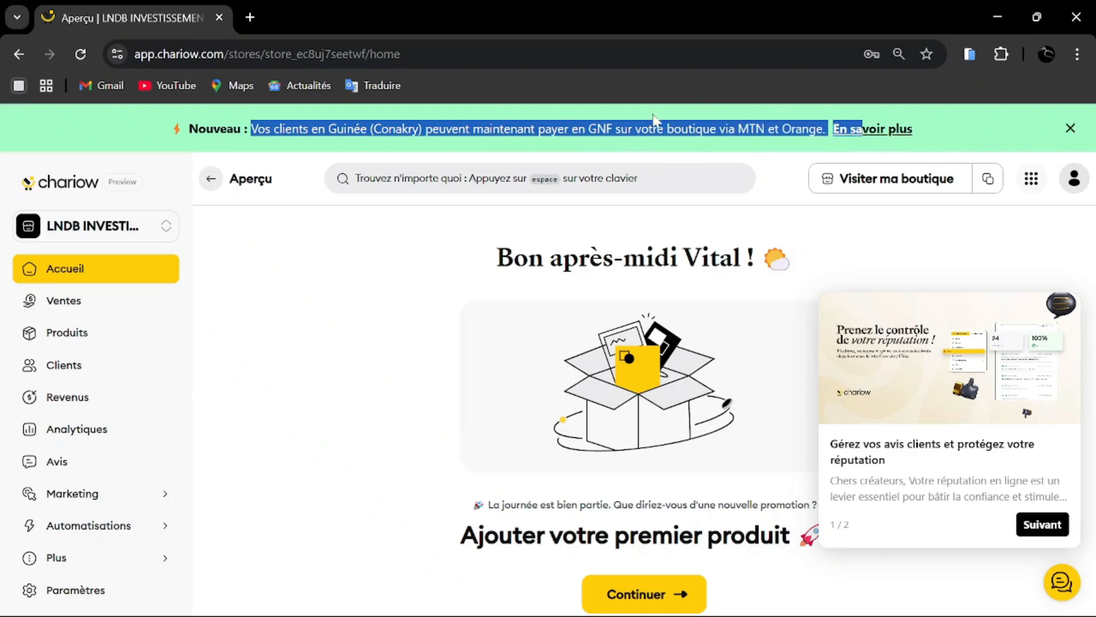
left_click(599, 148)
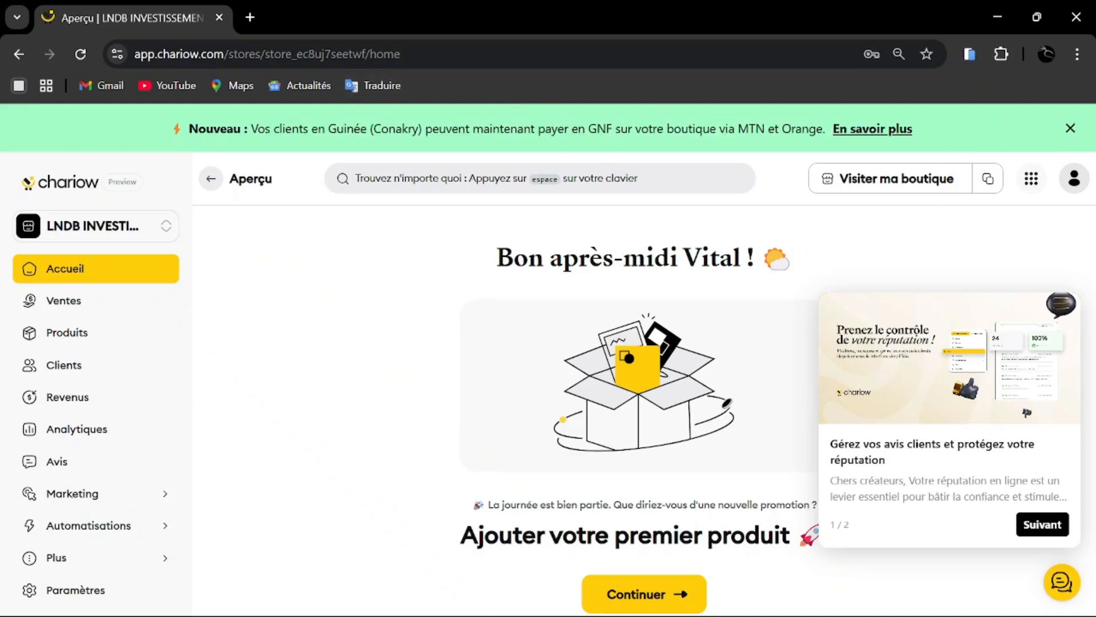
left_click_drag(755, 129, 738, 129)
left_click_drag(809, 129, 738, 129)
left_click_drag(612, 129, 596, 129)
left_click(1071, 128)
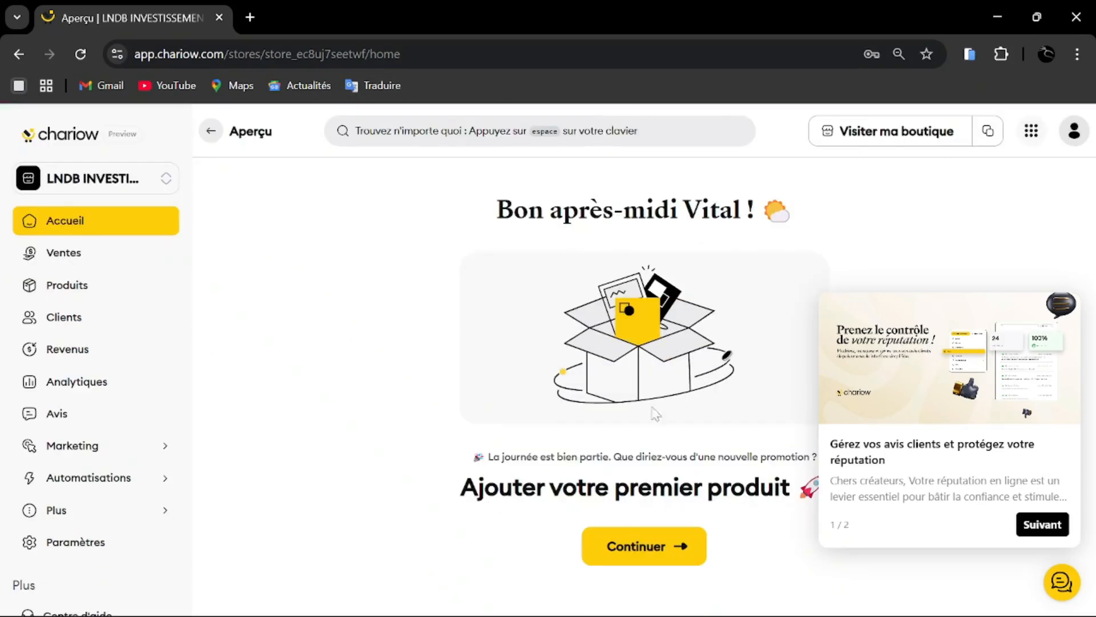
Go through the two news cards on the store's overview page and finish them
mouse_move(1037, 387)
left_click(1020, 528)
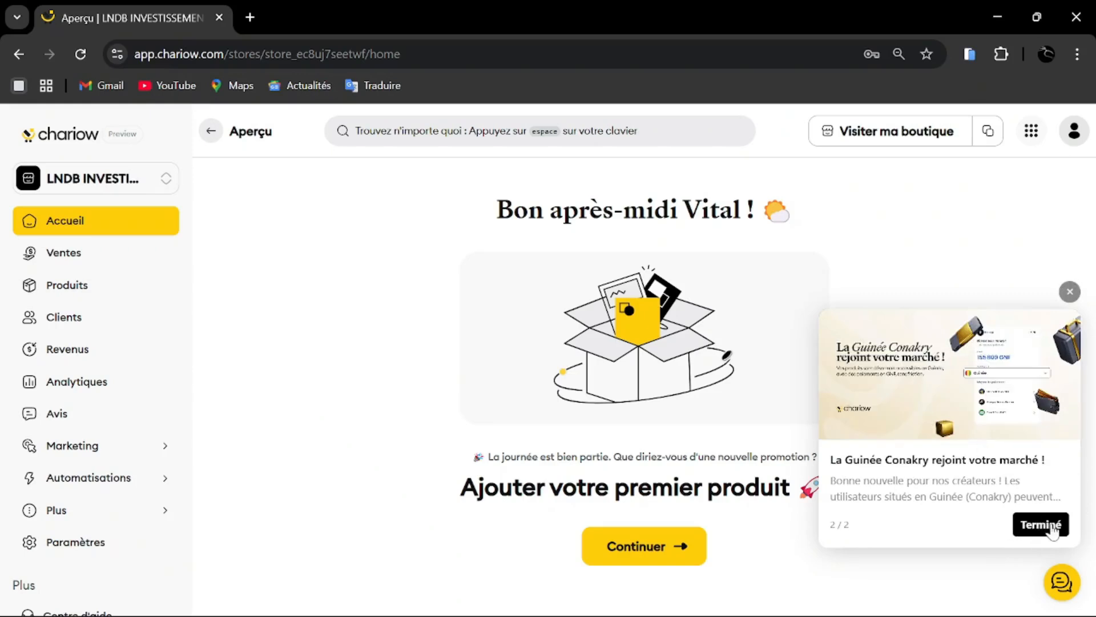
left_click(1053, 530)
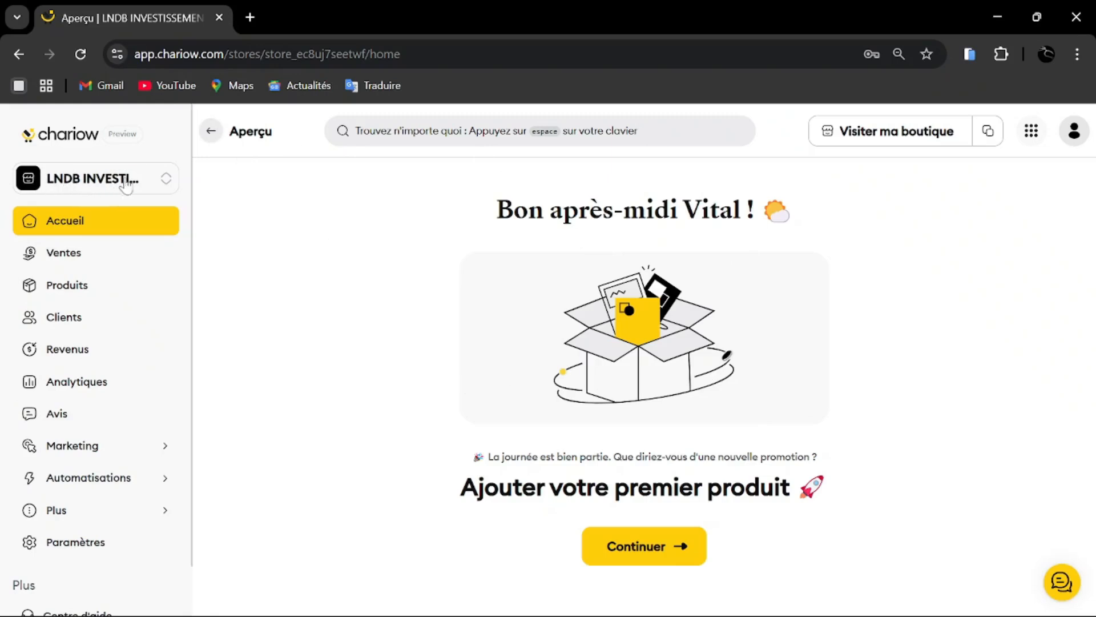
Examine the store switcher and the account menu, keeping LNDB INVESTISSEMENT as the active store
left_click(73, 179)
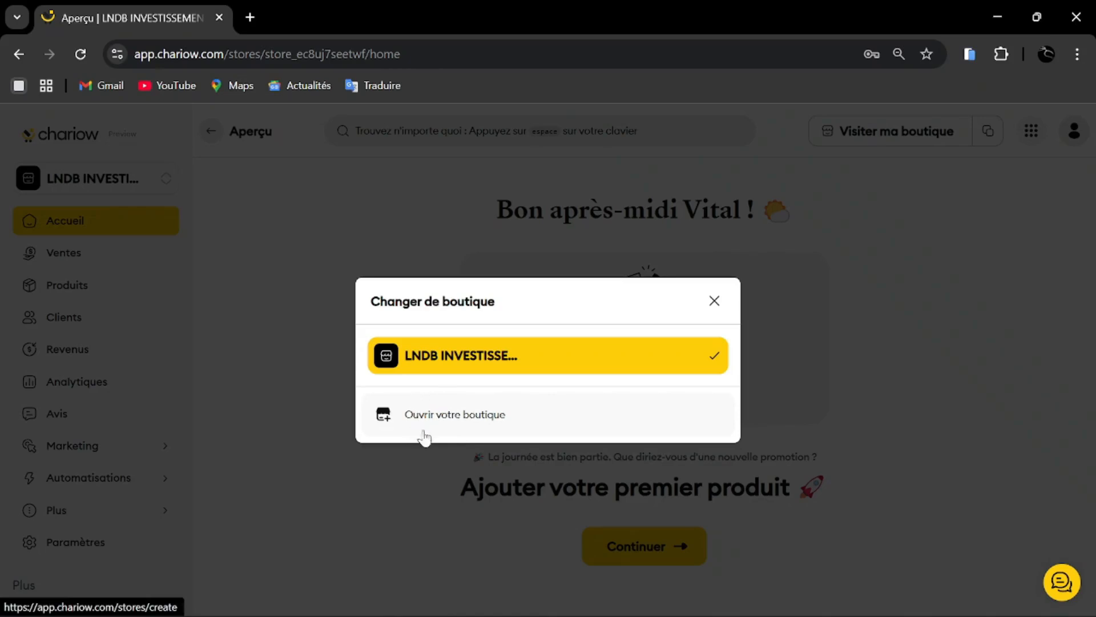
left_click(422, 481)
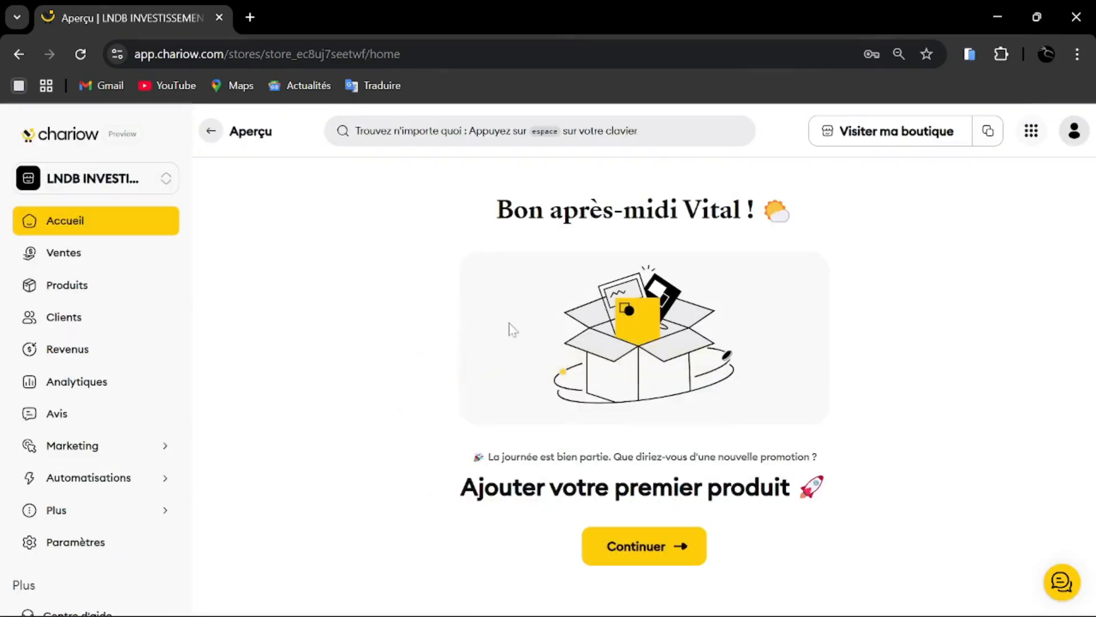
left_click(1084, 136)
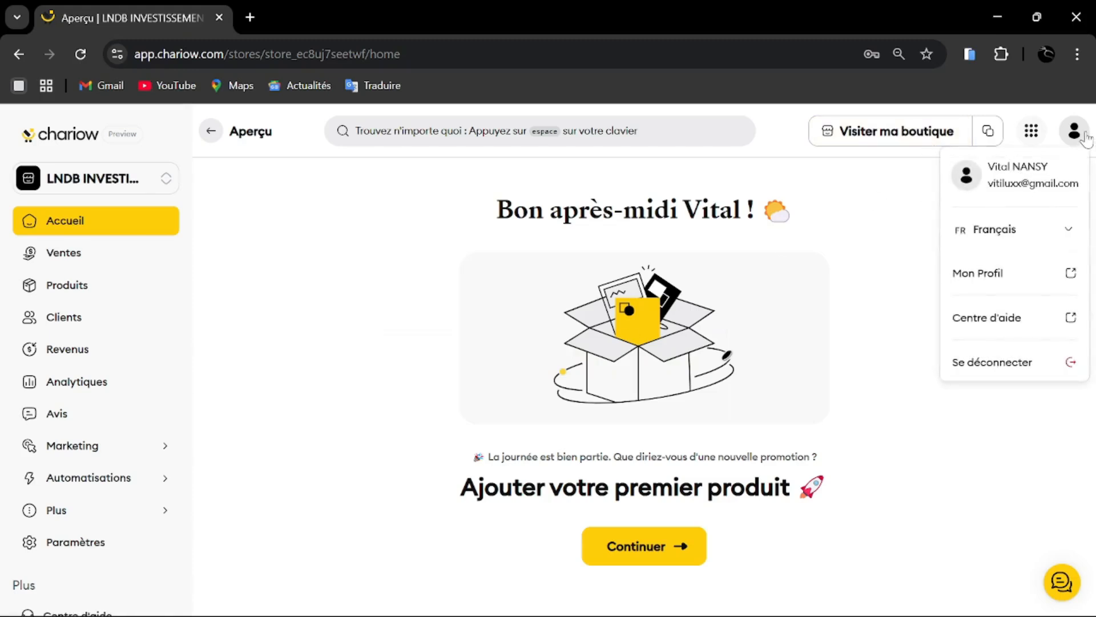
left_click(98, 180)
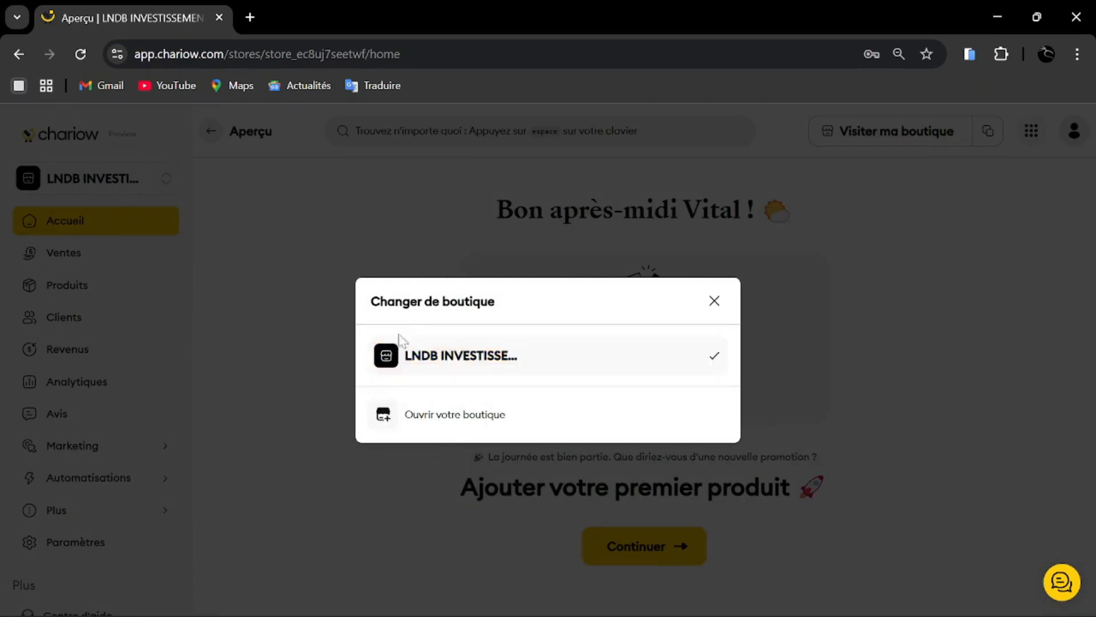
left_click(387, 368)
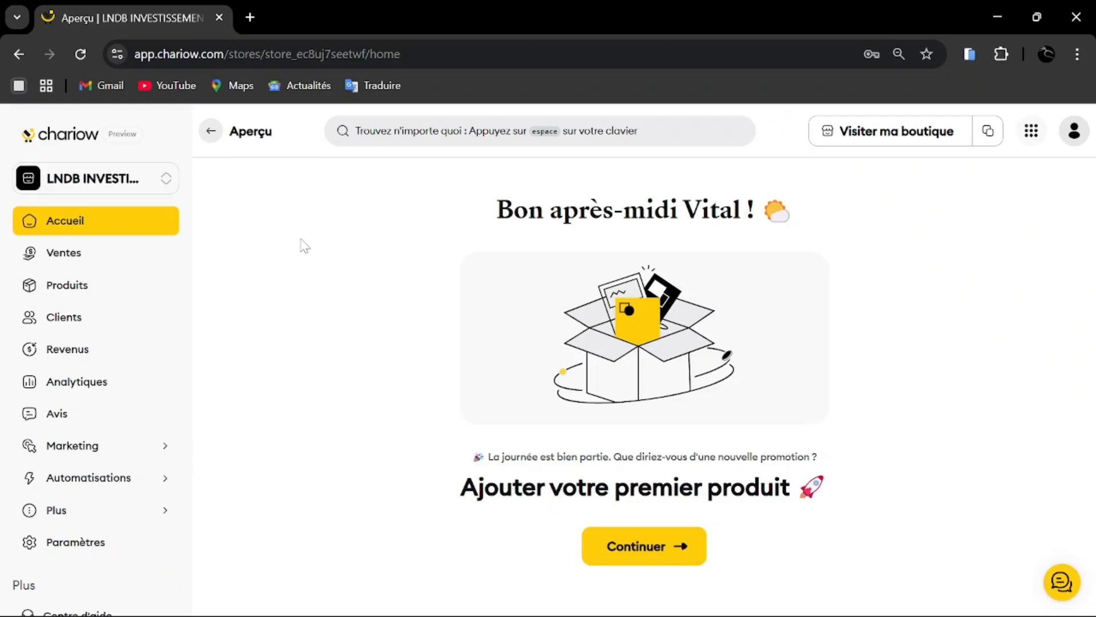
Examine the store's Ventes, Produits and Clients sections, highlighting the introductory text for Clients
left_click(69, 258)
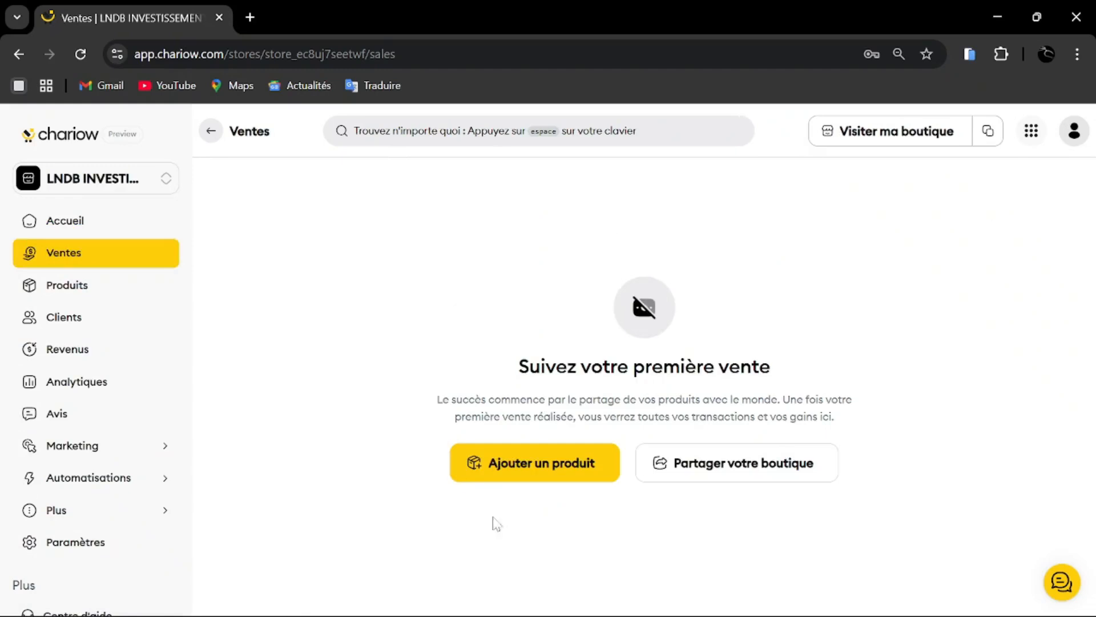
left_click(108, 294)
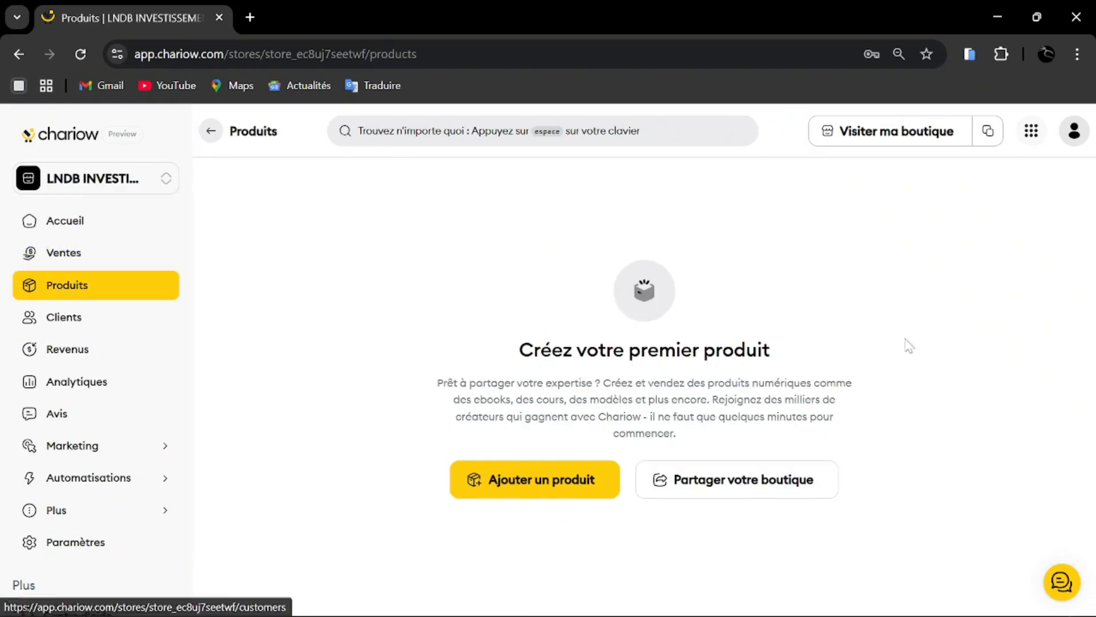
key("ctrl+a")
left_click(913, 582)
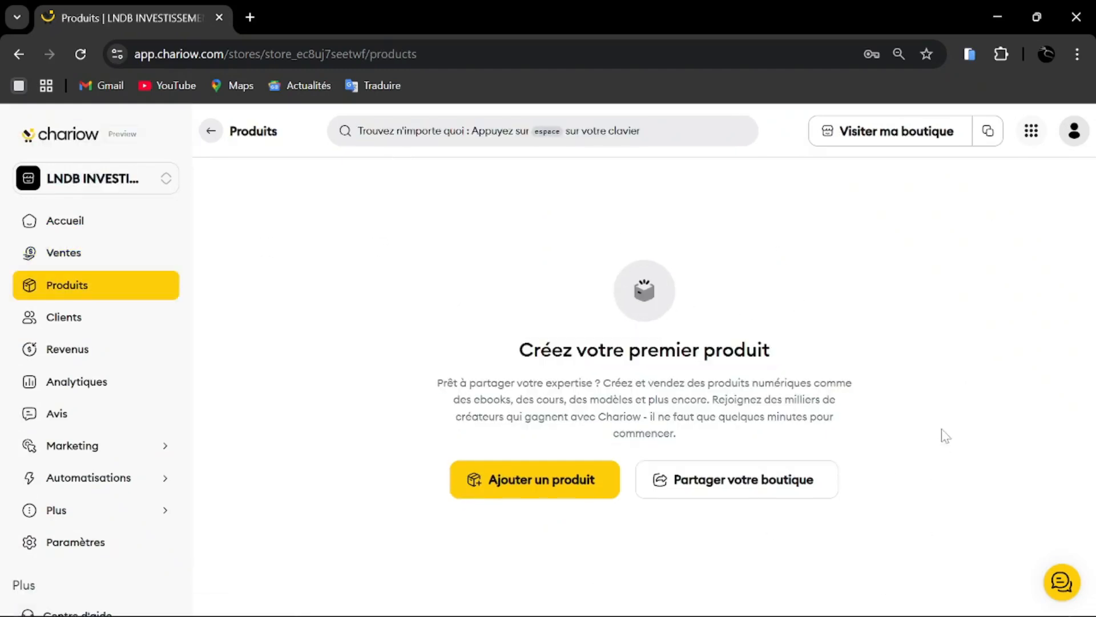
left_click(46, 322)
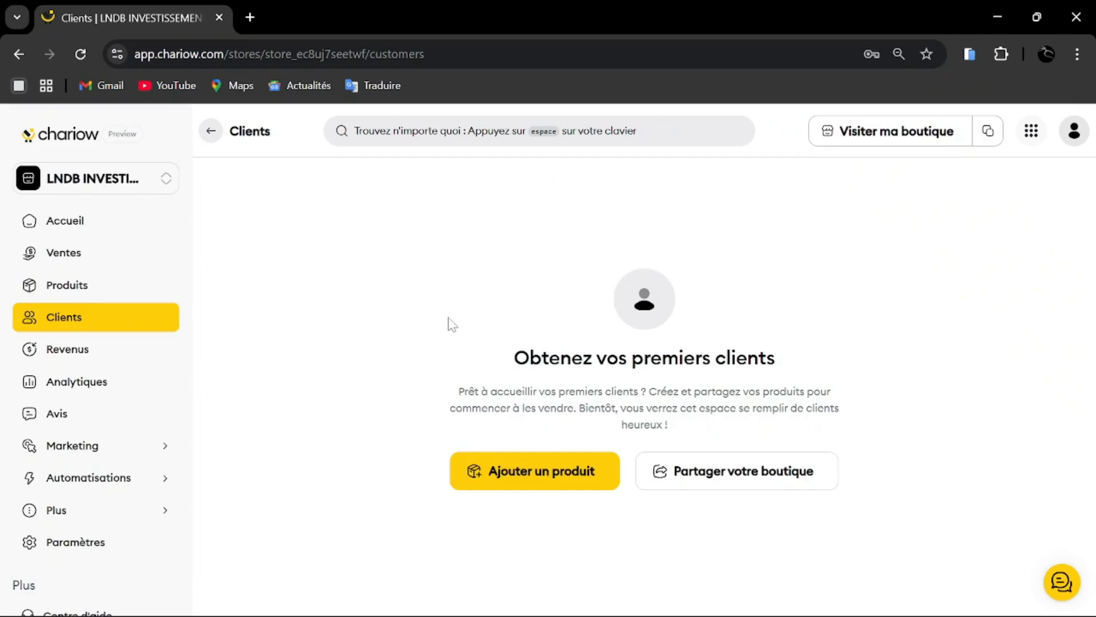
left_click_drag(312, 279, 1025, 505)
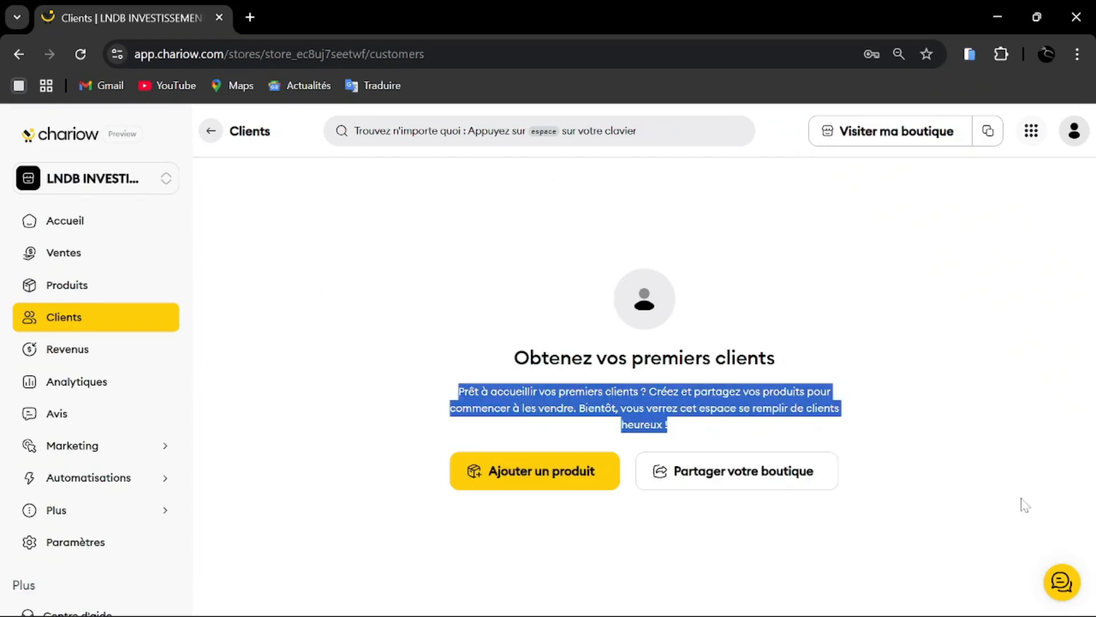
Examine the store's Revenus, Analytiques and Avis sections, including the charts under Analytiques
left_click(961, 423)
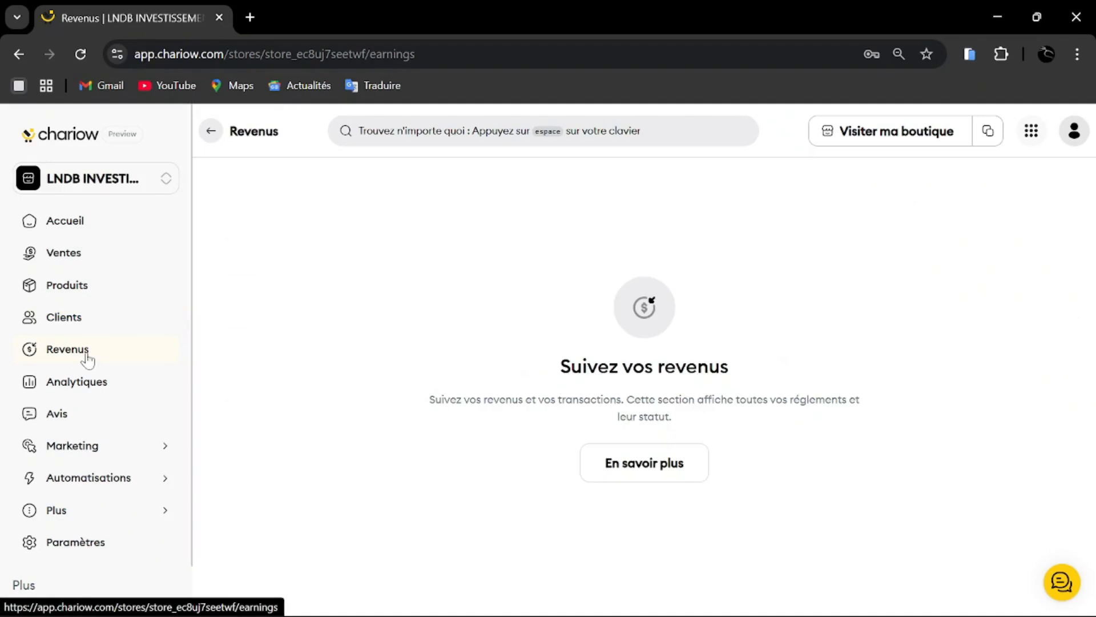
left_click(54, 351)
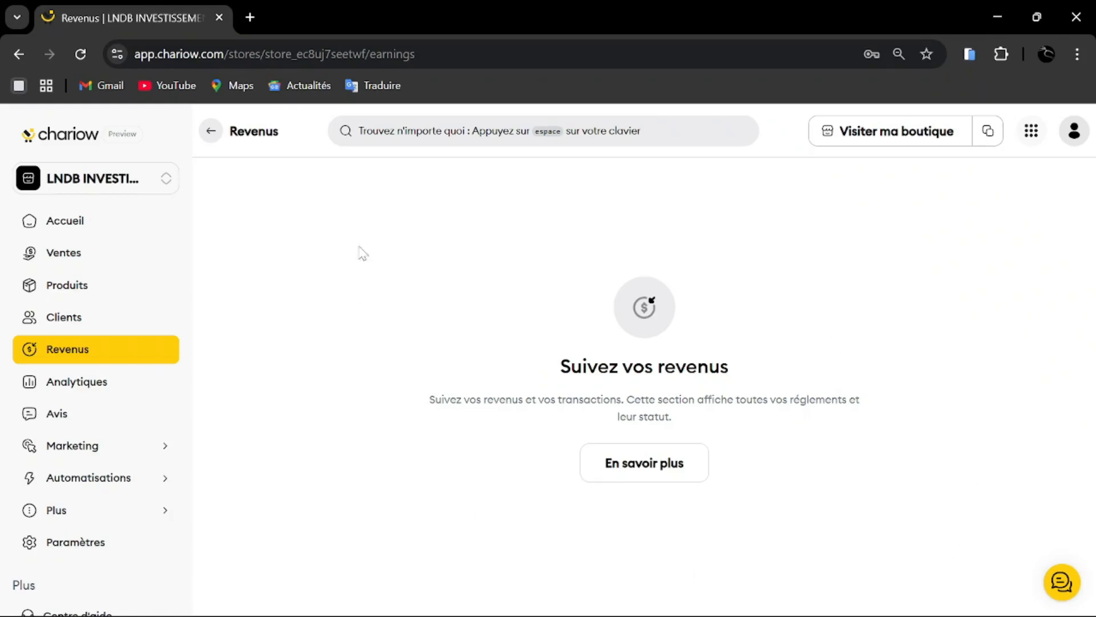
left_click(42, 380)
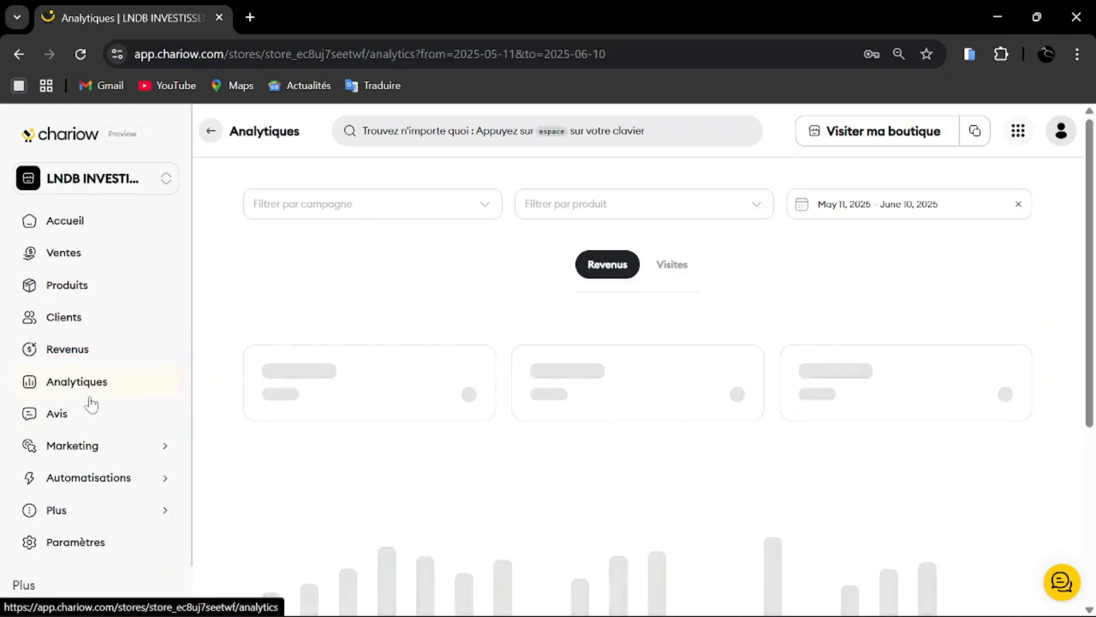
scroll(446, 502, "down", 5)
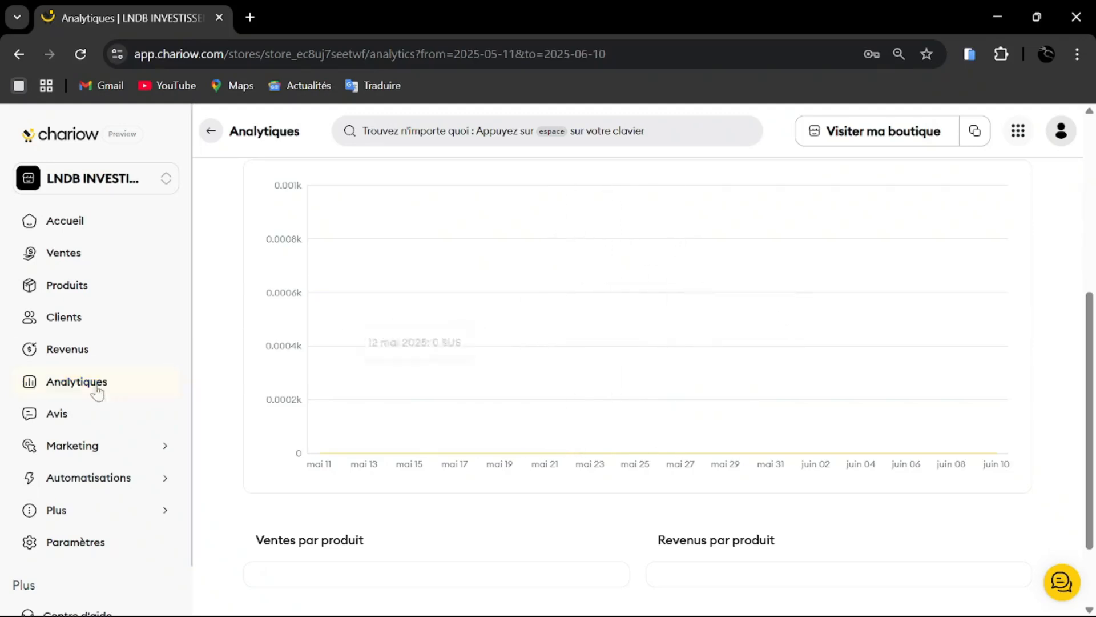
left_click(94, 412)
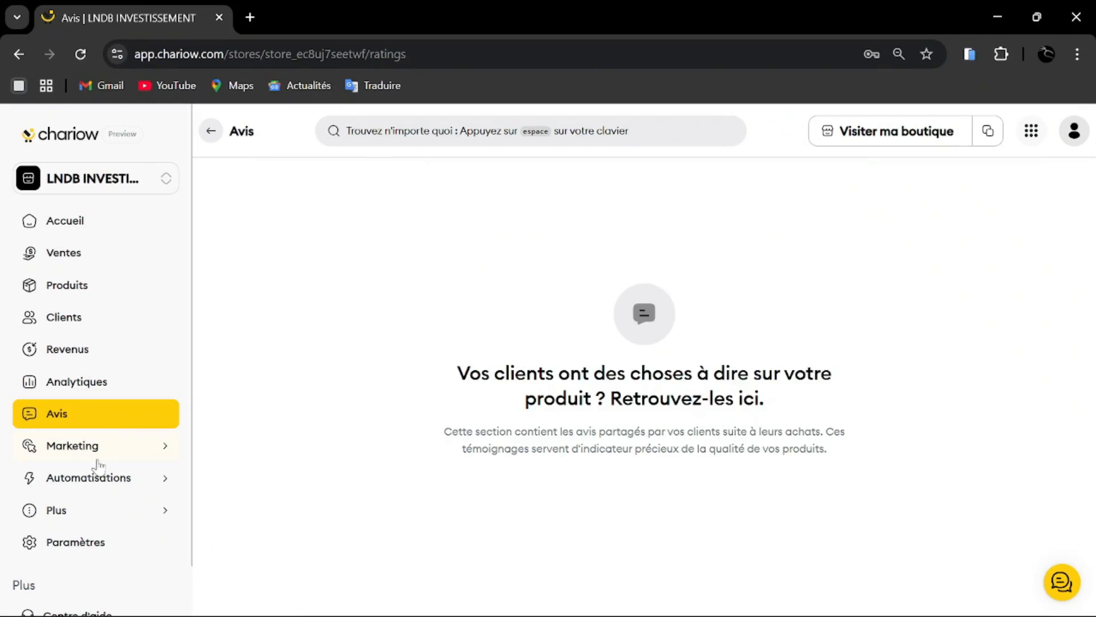
Examine the Campagnes and Réductions pages of the store's Marketing section
left_click(118, 461)
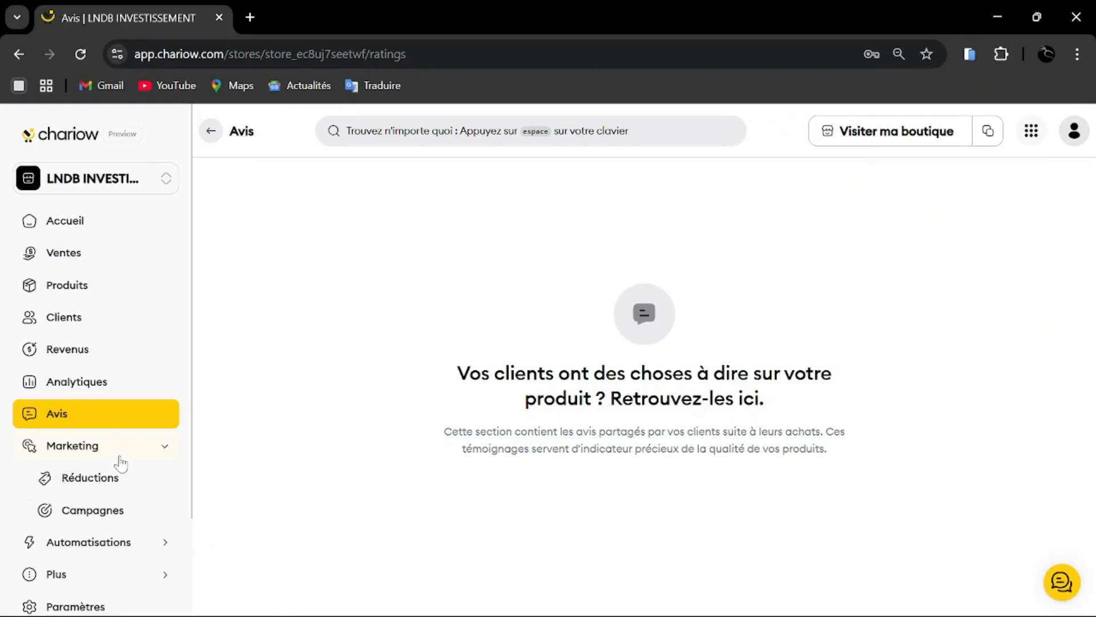
left_click(122, 484)
left_click(110, 521)
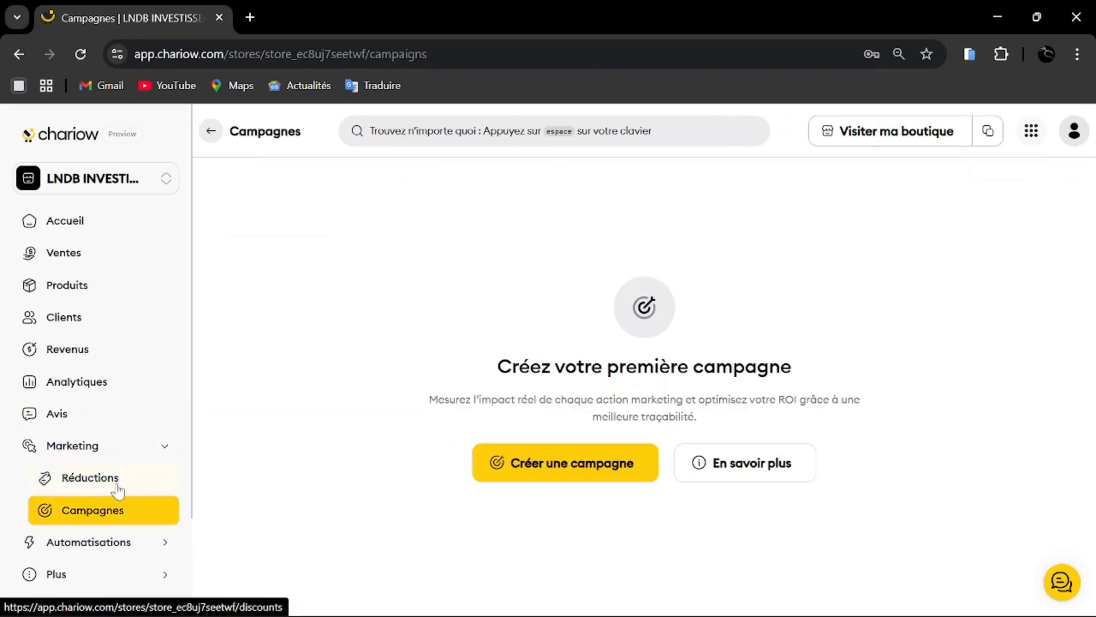
scroll(88, 503, "down", 2)
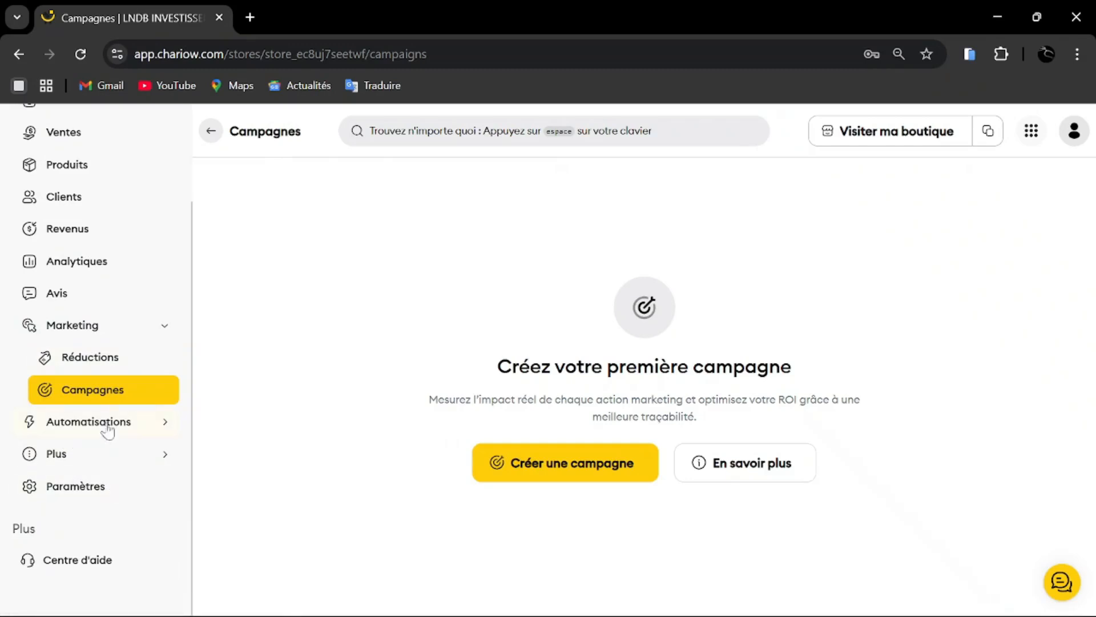
left_click(105, 364)
Examine the catalogue of tools available to connect in the Intégrations page under Automatisations
left_click(111, 422)
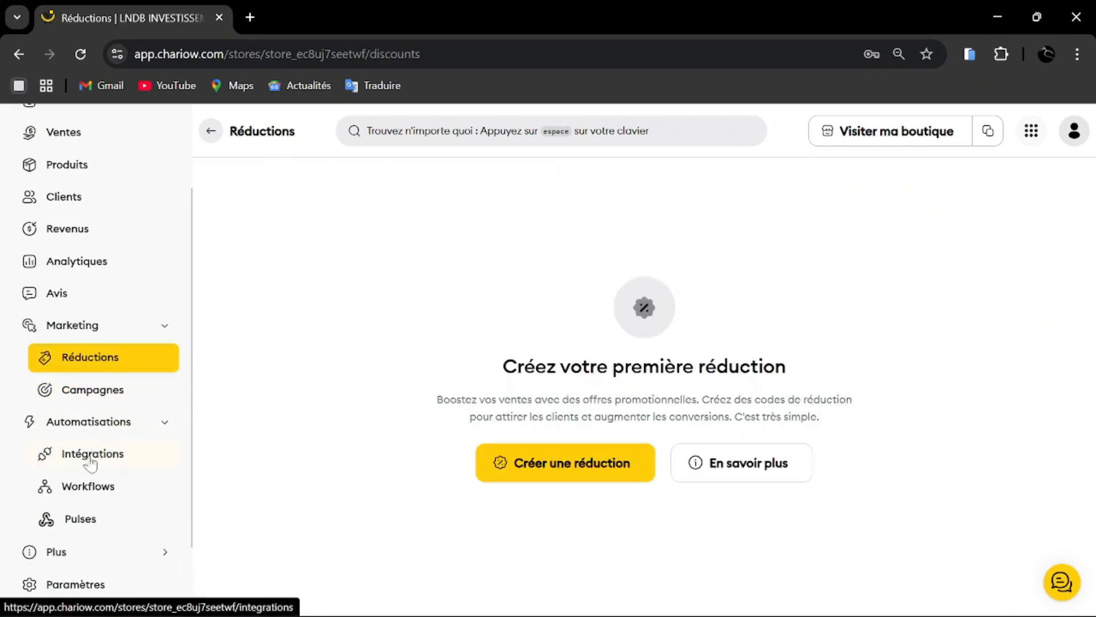
left_click(91, 457)
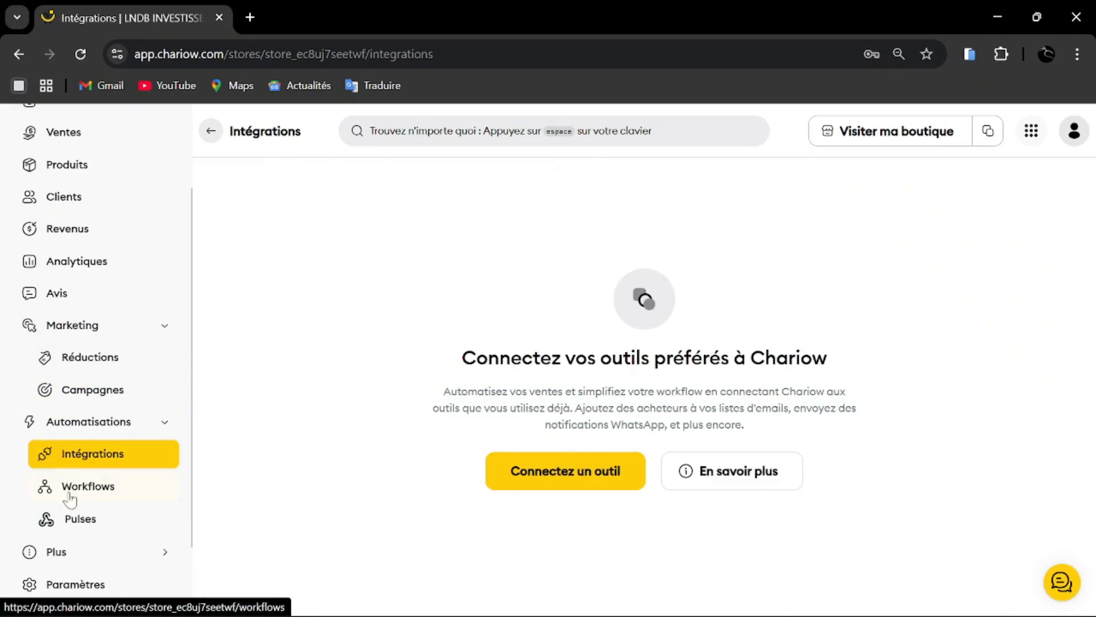
scroll(74, 485, "down", 2)
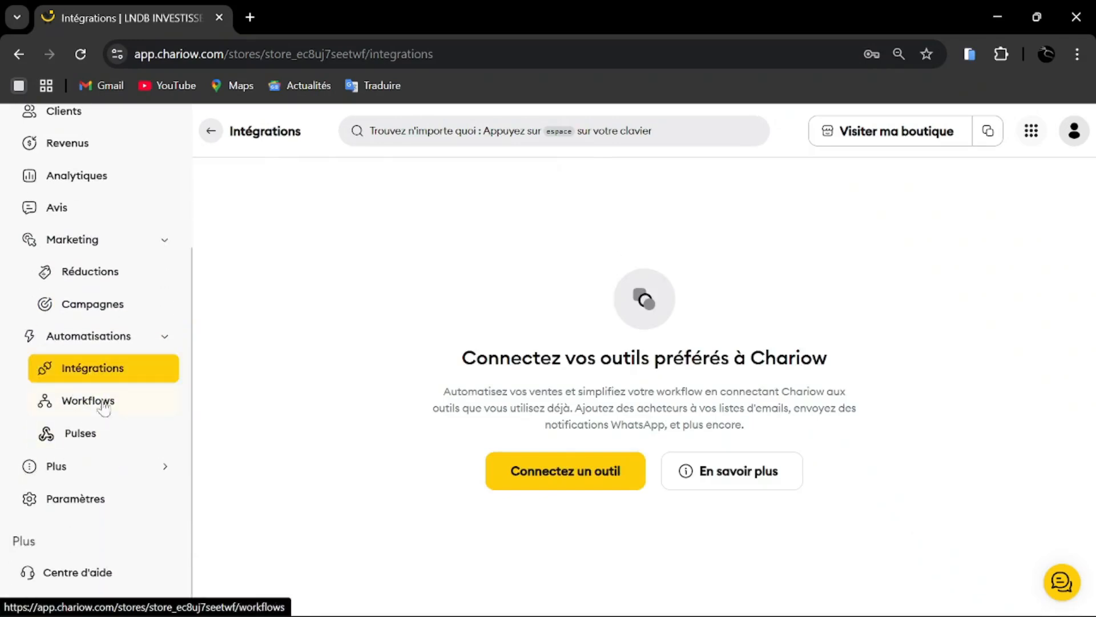
left_click(565, 489)
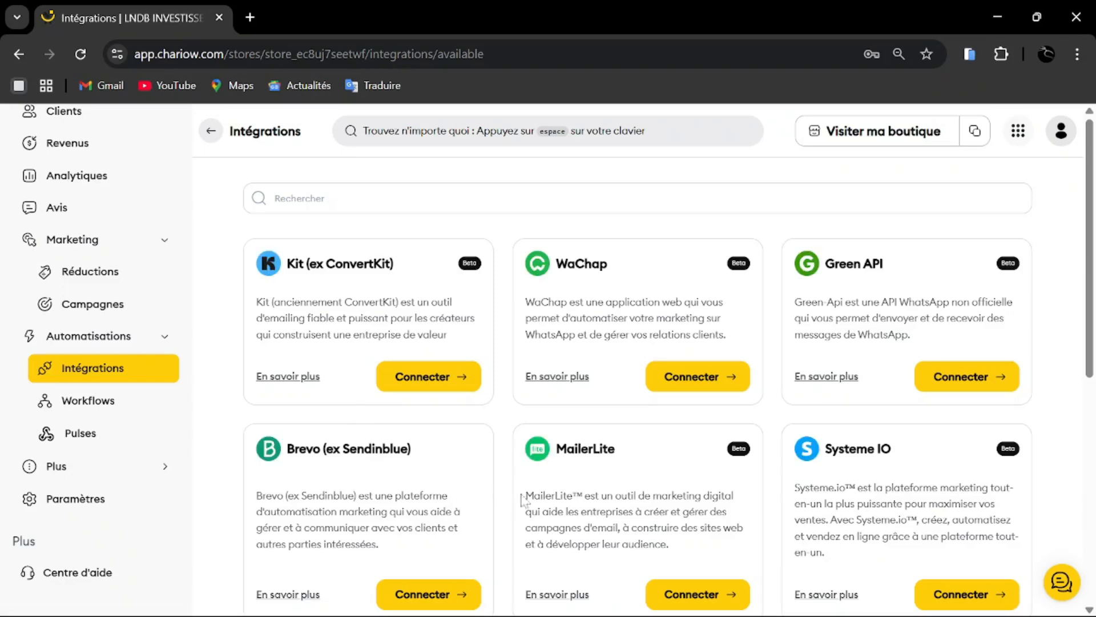
scroll(788, 337, "down", 3)
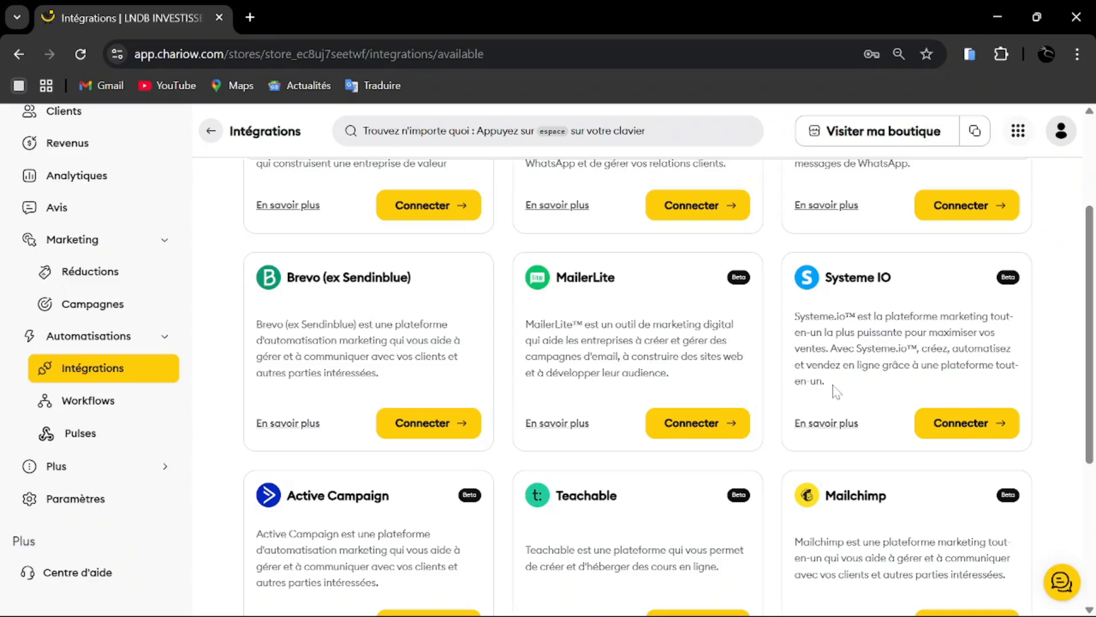
scroll(836, 391, "down", 5)
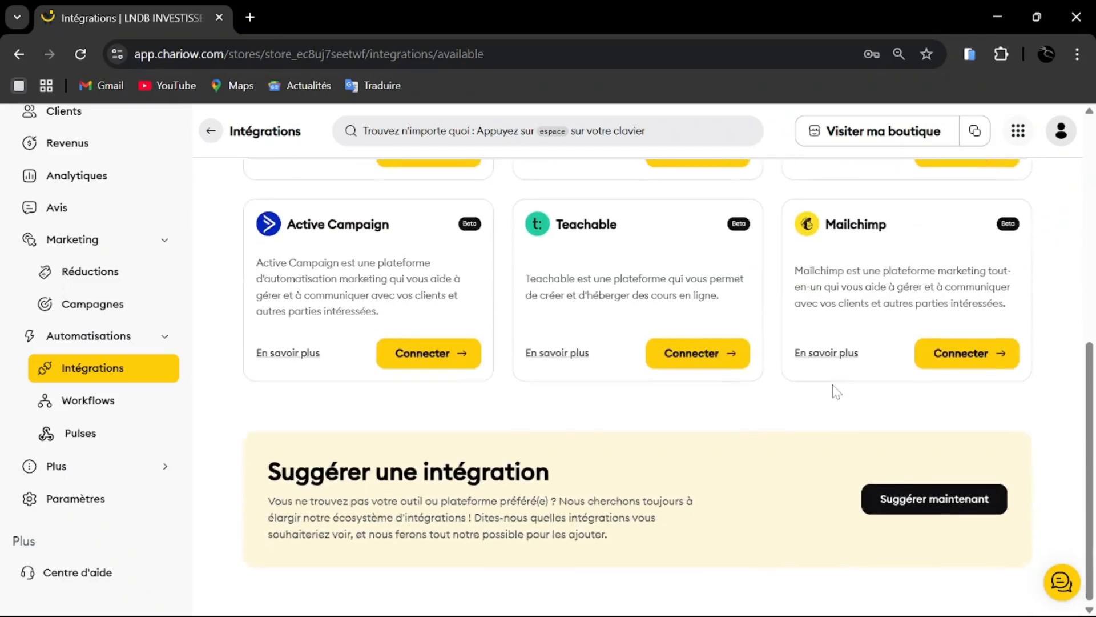
scroll(835, 392, "up", 3)
scroll(834, 391, "up", 5)
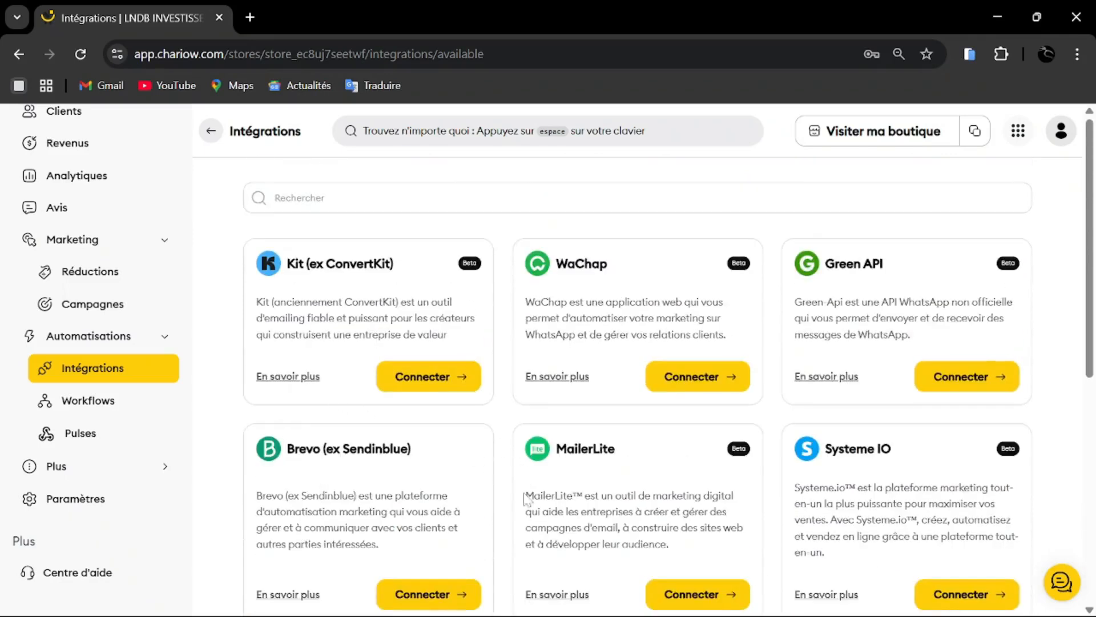
View the Workflows, Ventes and Produits pages, and open the form for adding a product
left_click(84, 413)
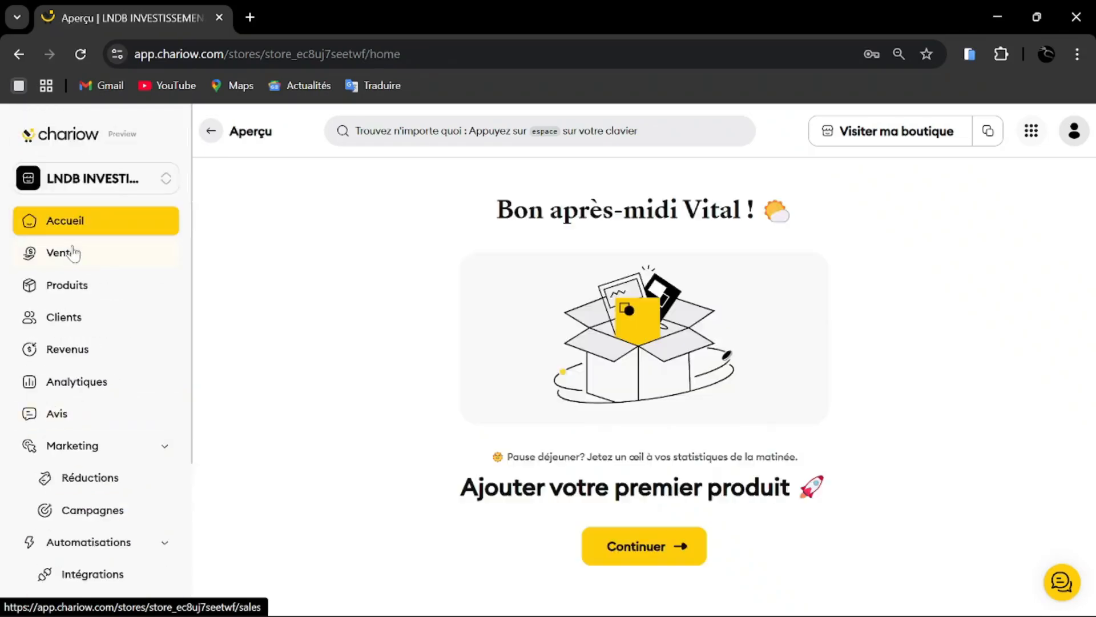
left_click(74, 249)
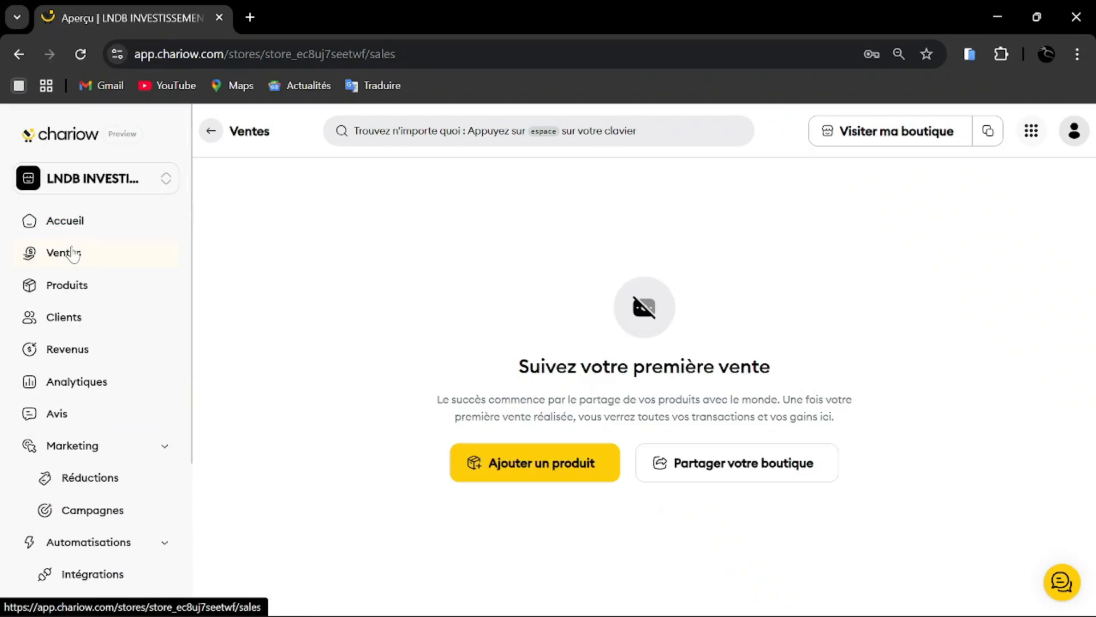
left_click(67, 291)
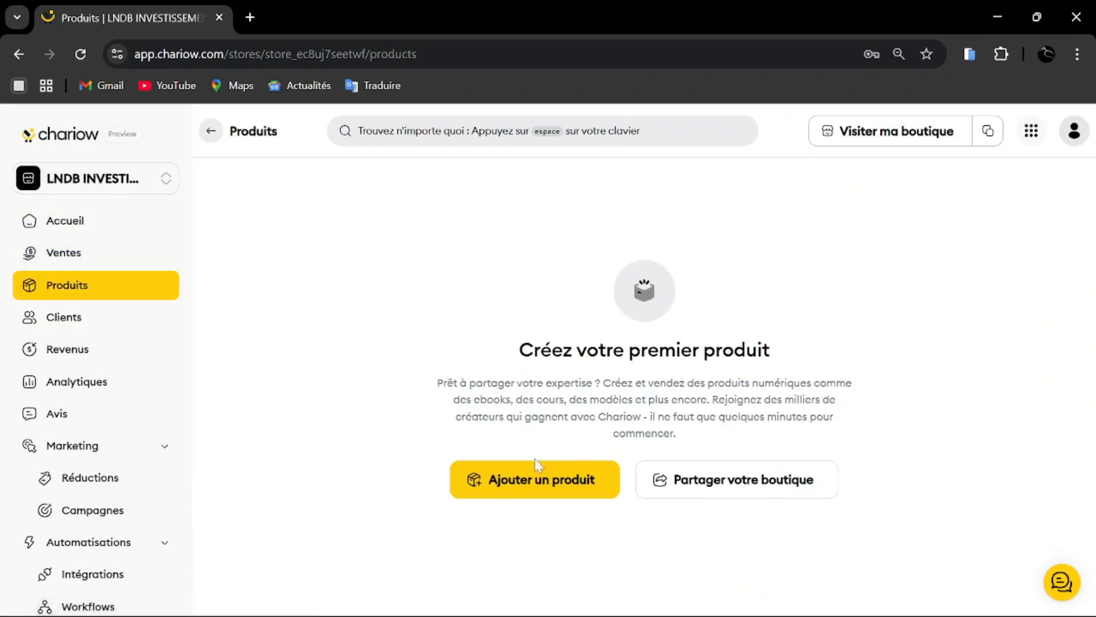
left_click(544, 480)
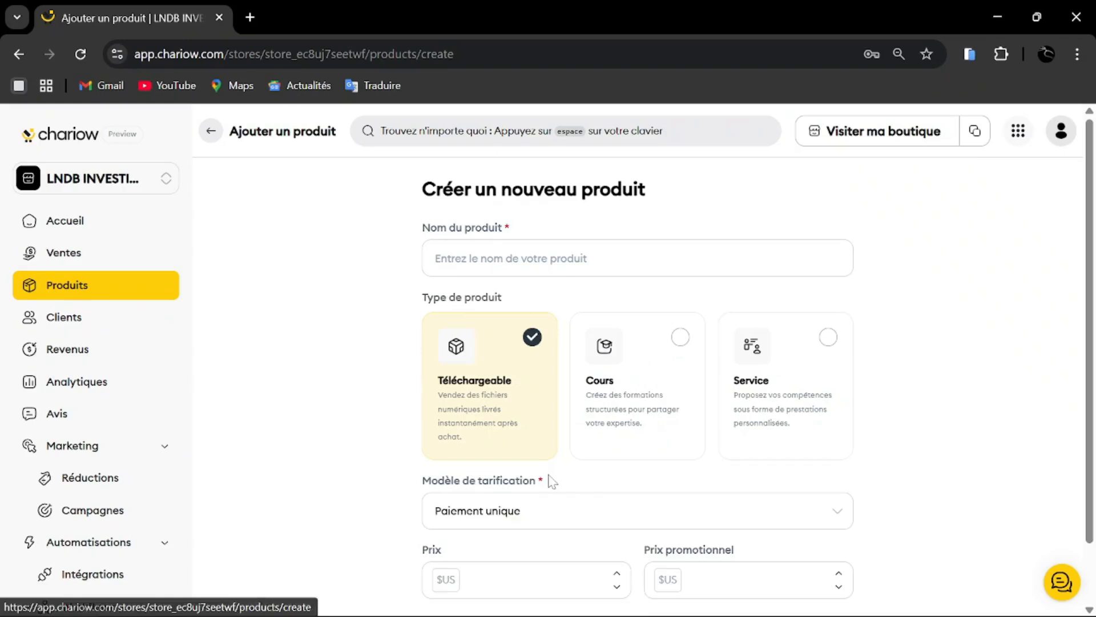
Open the Axa Zara profile page from the account menu and place the cursor in the phone number field
left_click(1060, 137)
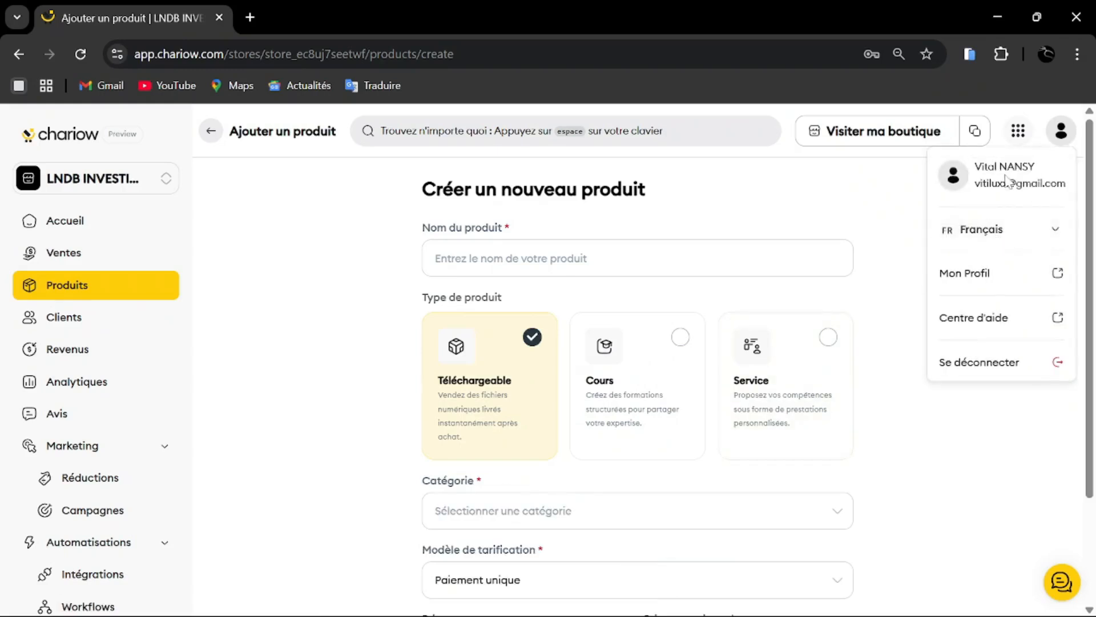
left_click(988, 284)
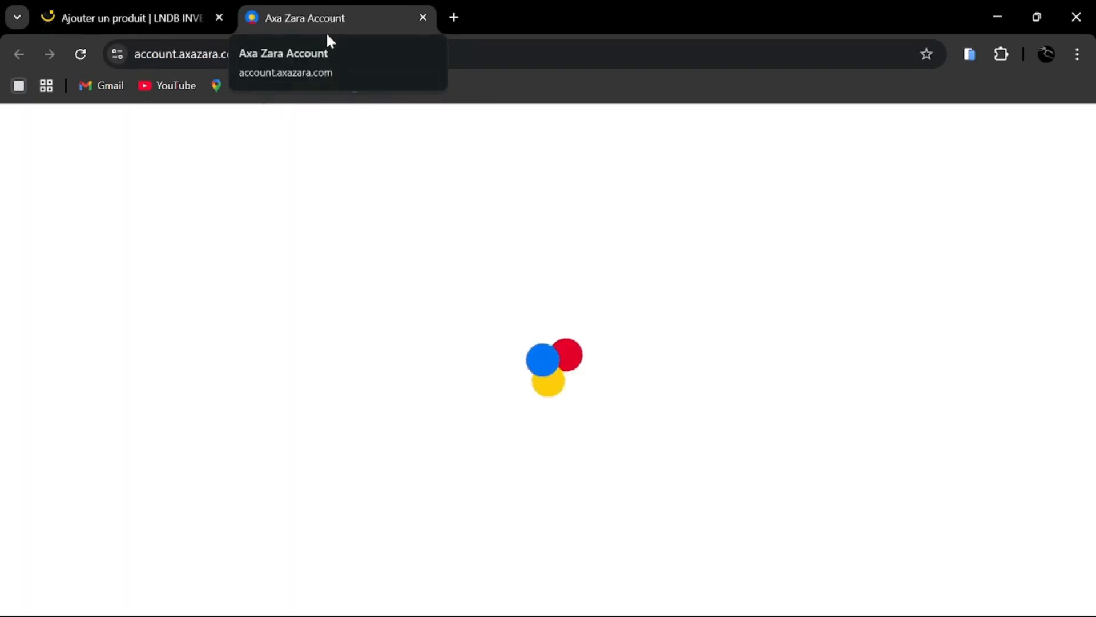
left_click(485, 491)
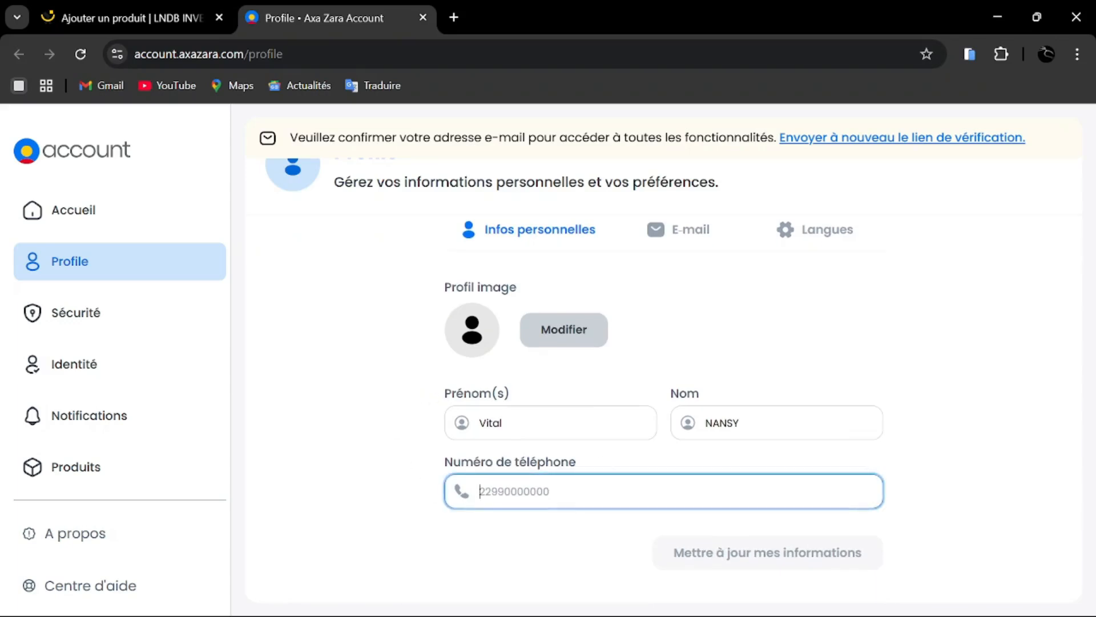
Set the profile image to SPLASH NULTI.jpeg from the Pictures folder and update the personal information
left_click(547, 339)
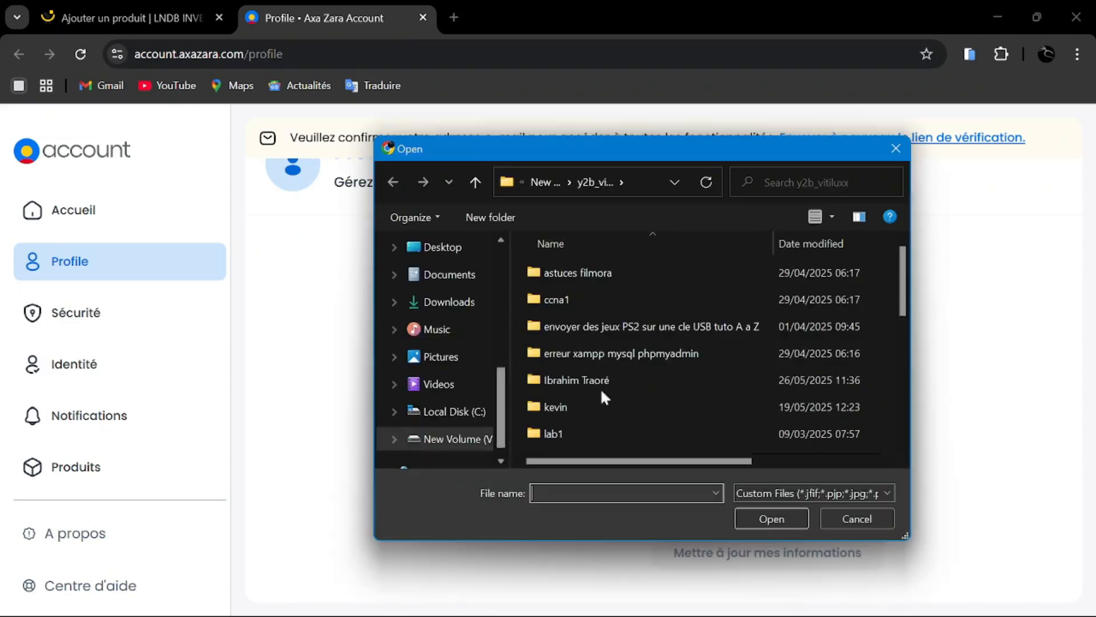
left_click(433, 331)
left_click(442, 358)
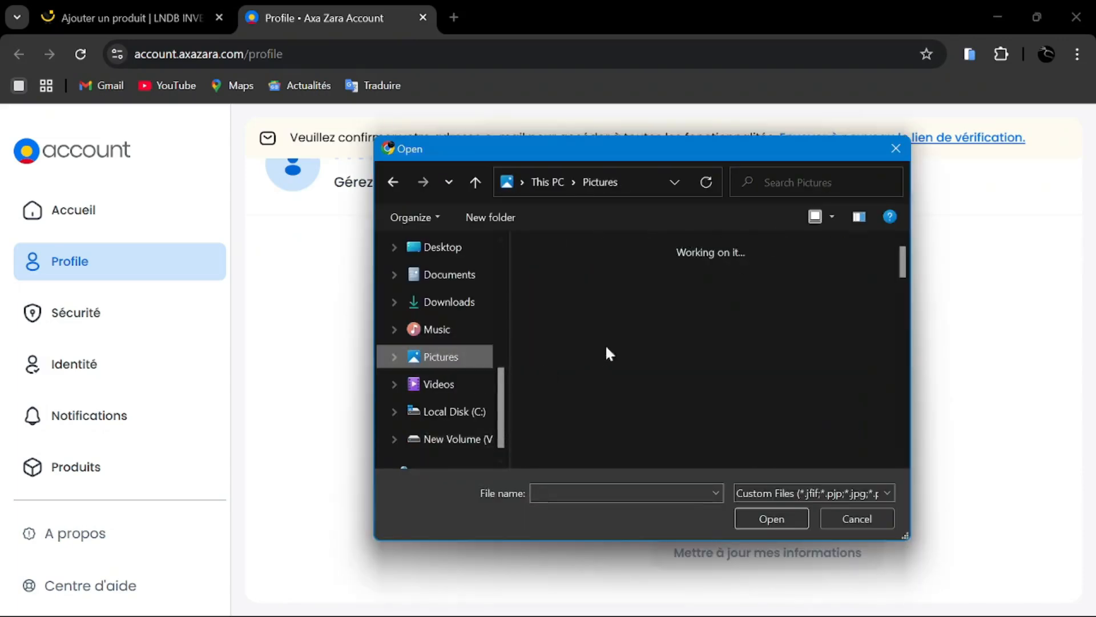
scroll(667, 406, "down", 6)
scroll(668, 409, "down", 10)
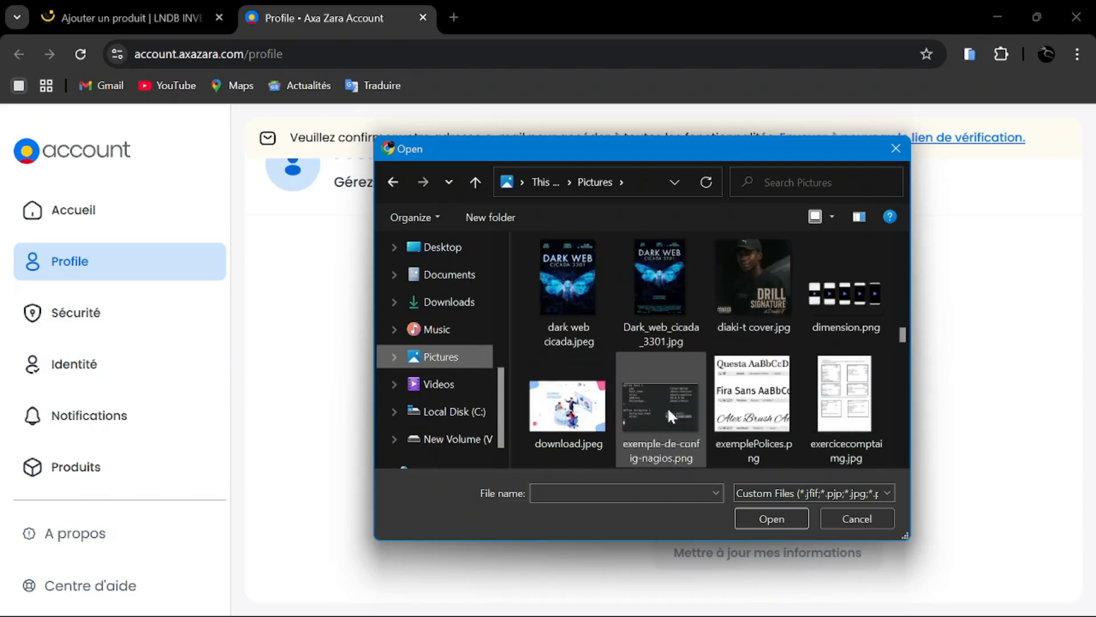
scroll(666, 407, "down", 8)
scroll(637, 407, "down", 5)
double_click(840, 279)
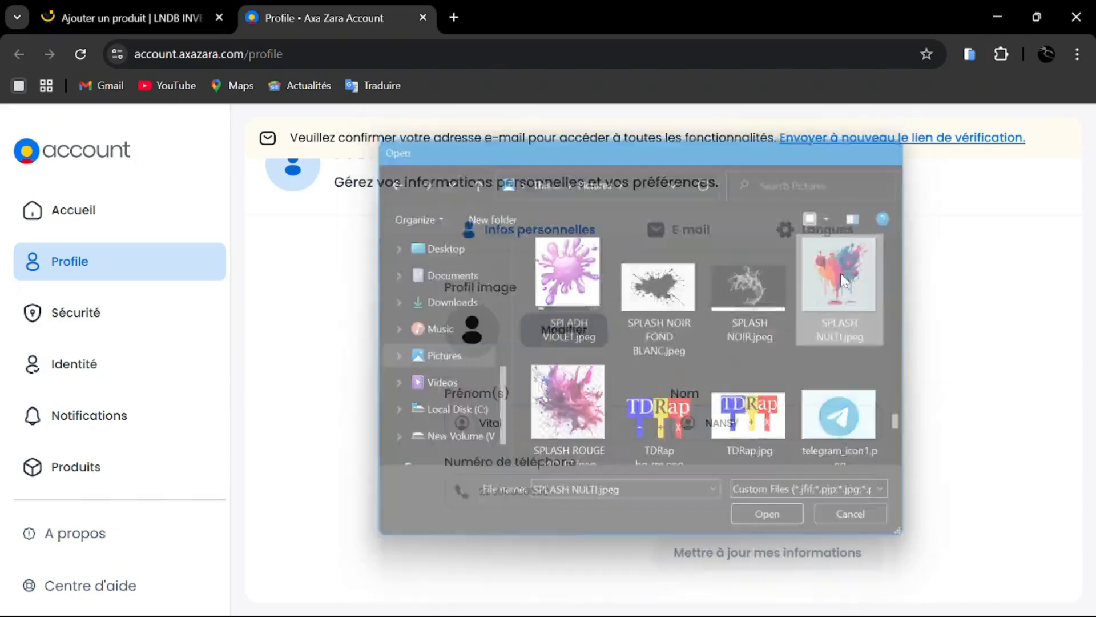
left_click(717, 552)
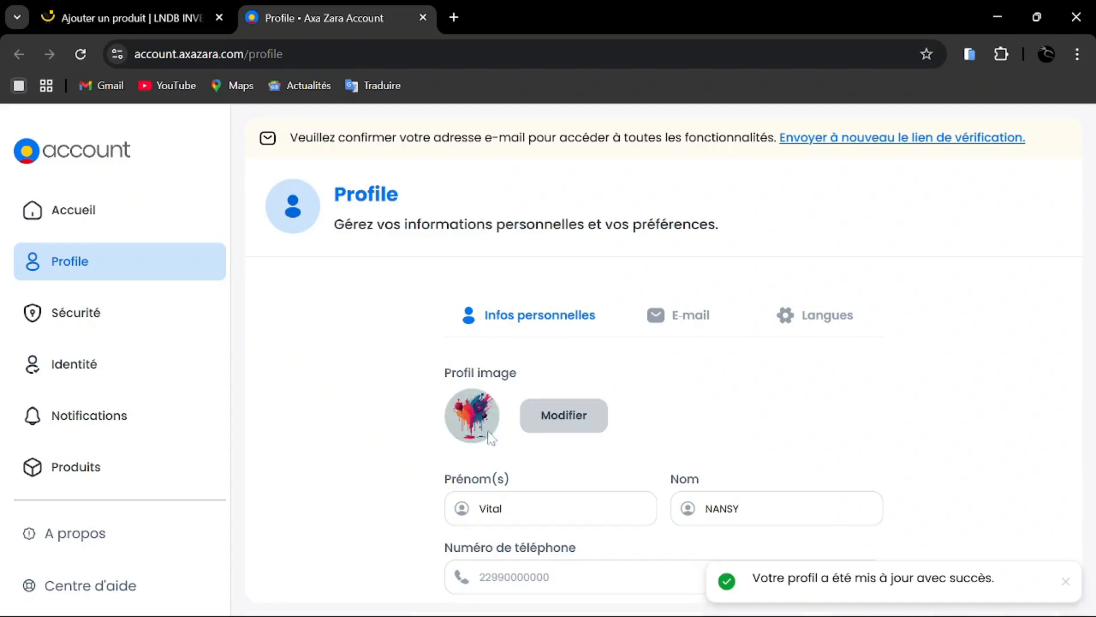
Examine the profile's e-mail settings and language settings
left_click(703, 315)
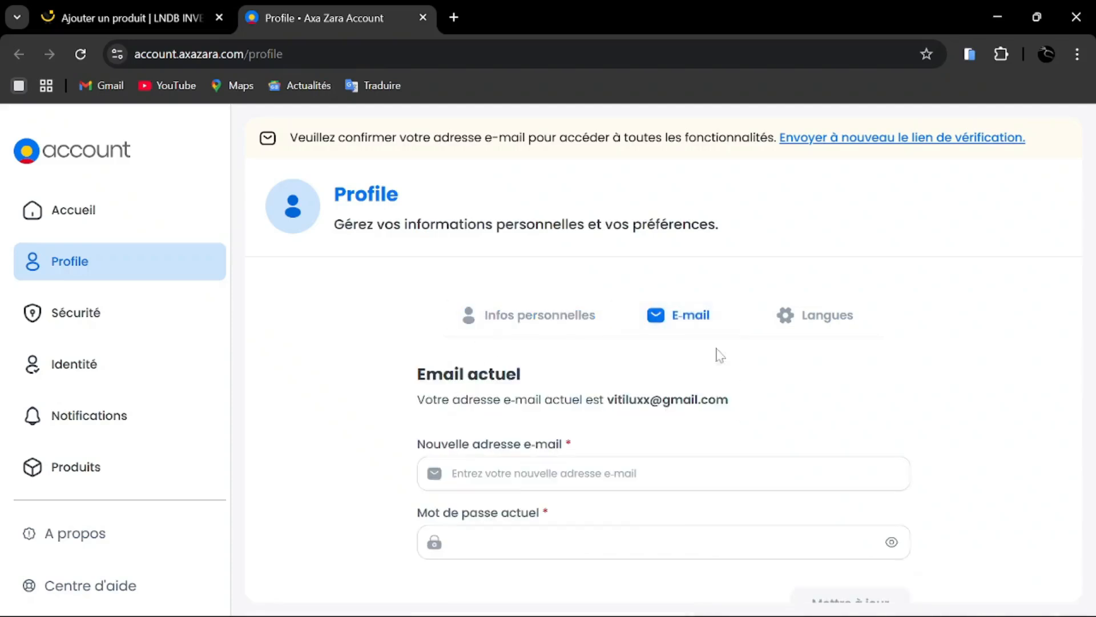
scroll(719, 354, "down", 3)
scroll(593, 300, "up", 2)
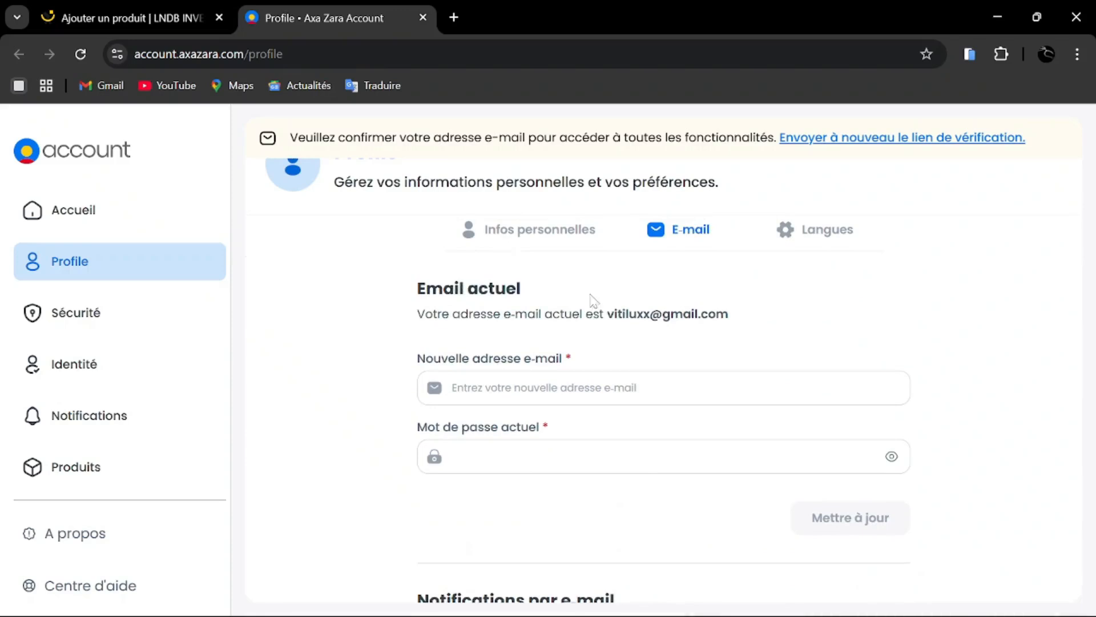
scroll(621, 362, "down", 3)
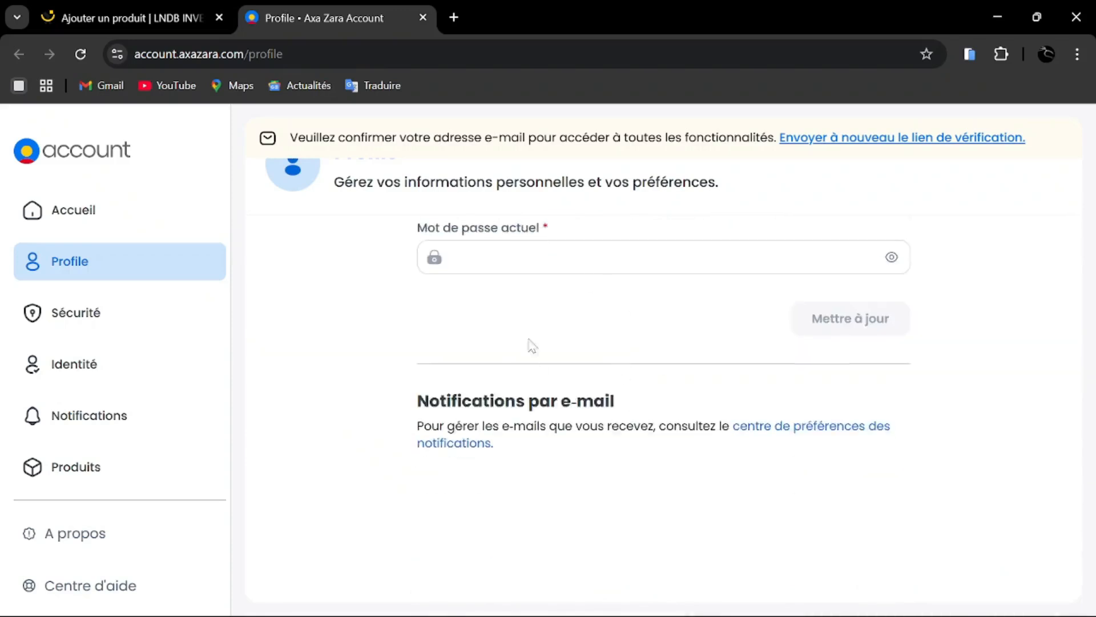
scroll(531, 346, "up", 5)
left_click(811, 314)
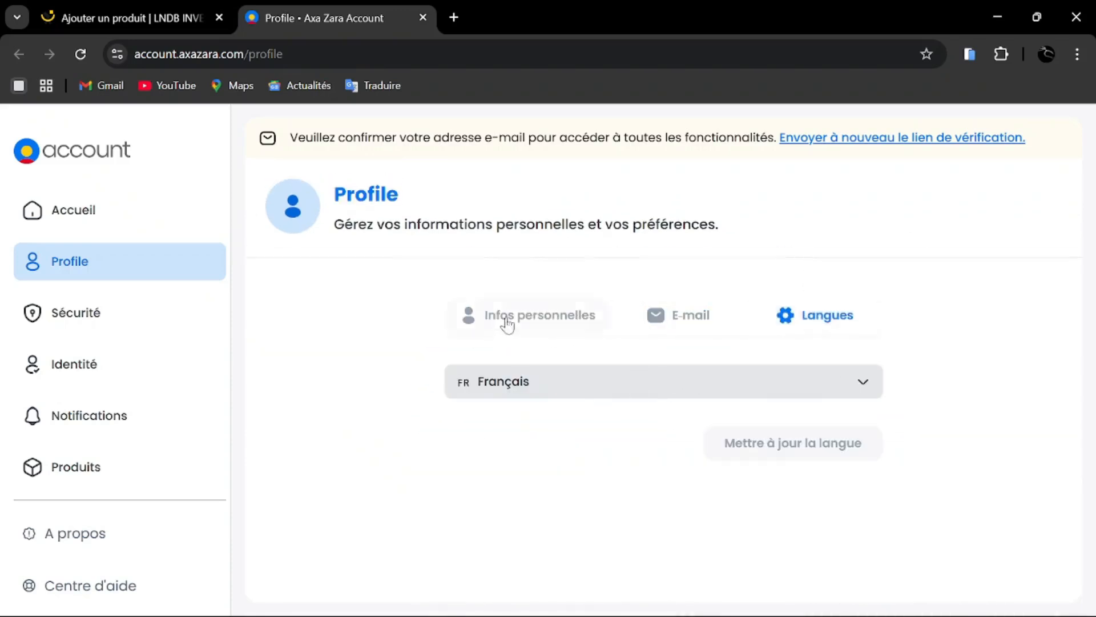
Examine the password change form in the account's Sécurité section
left_click(76, 312)
scroll(571, 326, "down", 1)
scroll(554, 338, "down", 2)
scroll(514, 345, "up", 3)
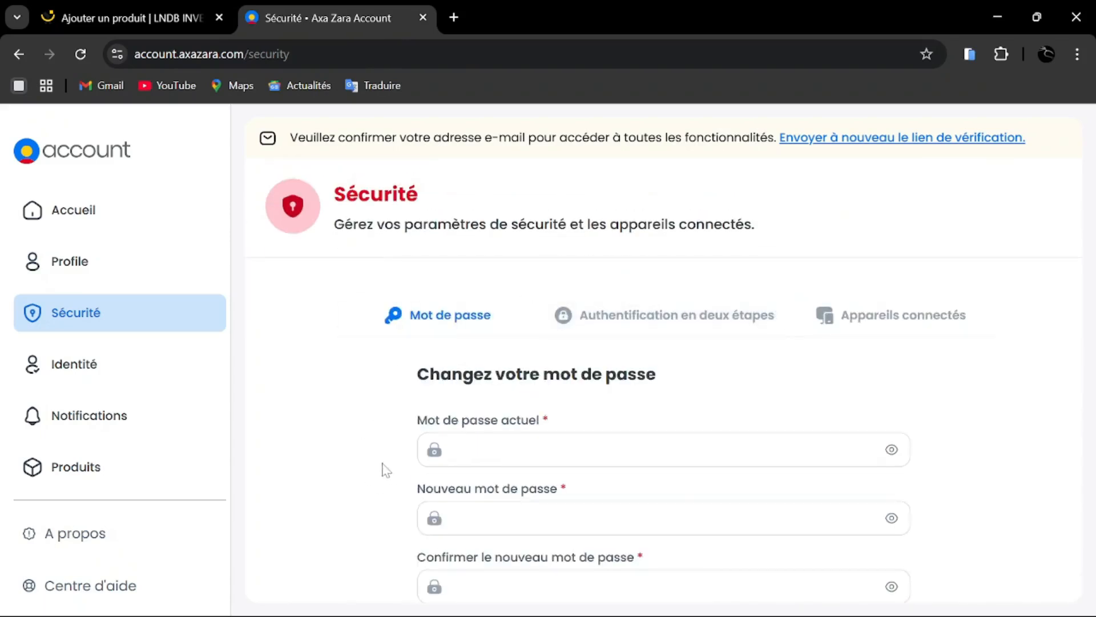
Open the identity verification from the Identité section and view its preparation instructions and QR code
left_click(74, 364)
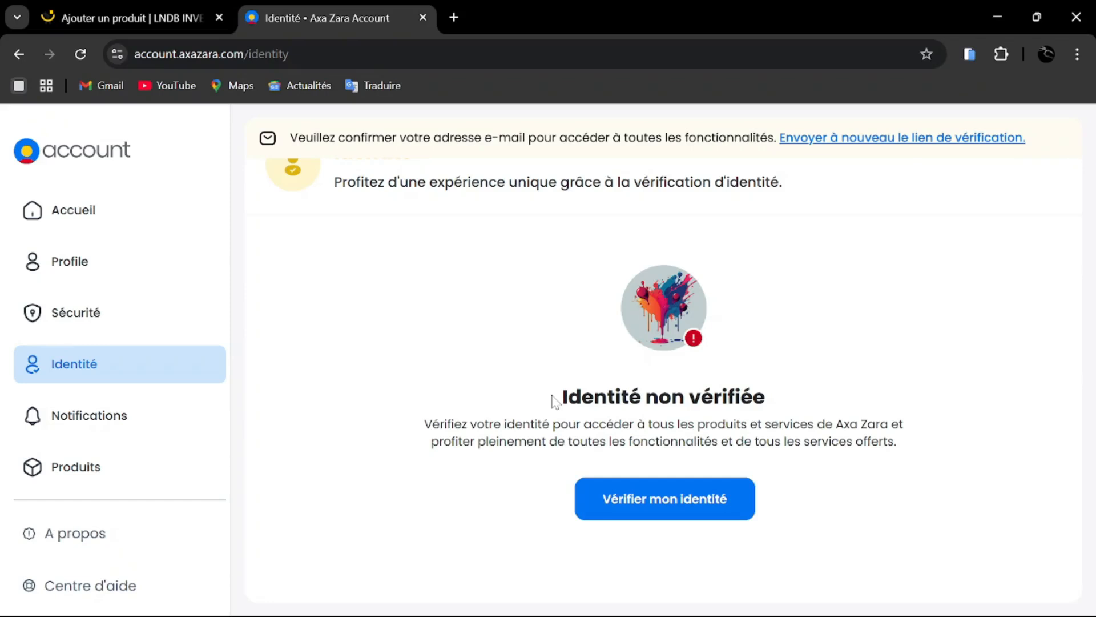
left_click(661, 514)
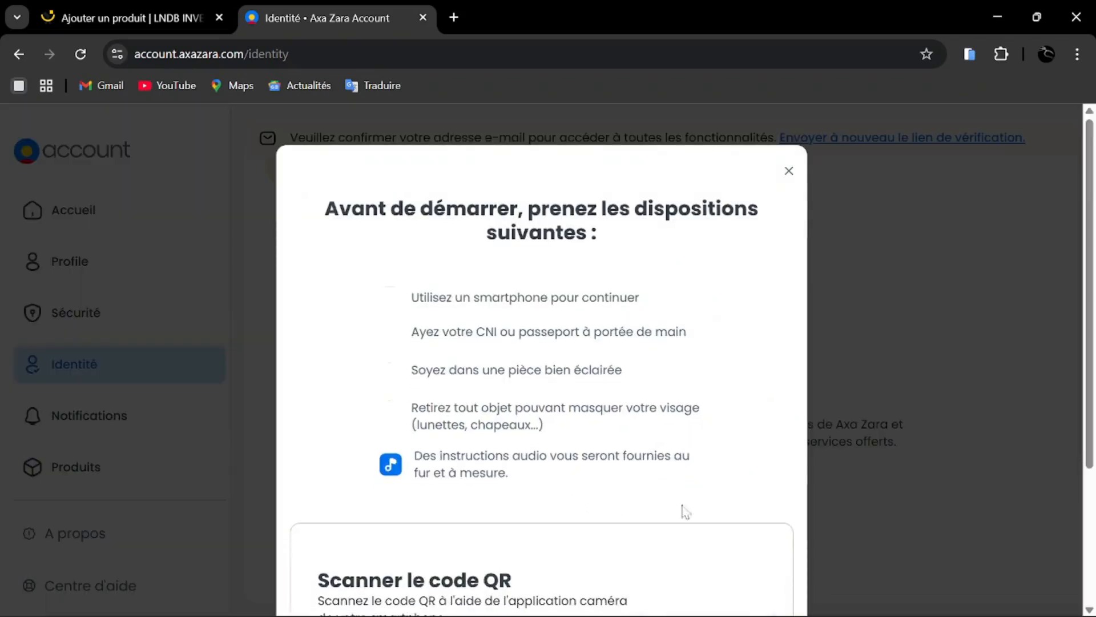
scroll(719, 492, "down", 2)
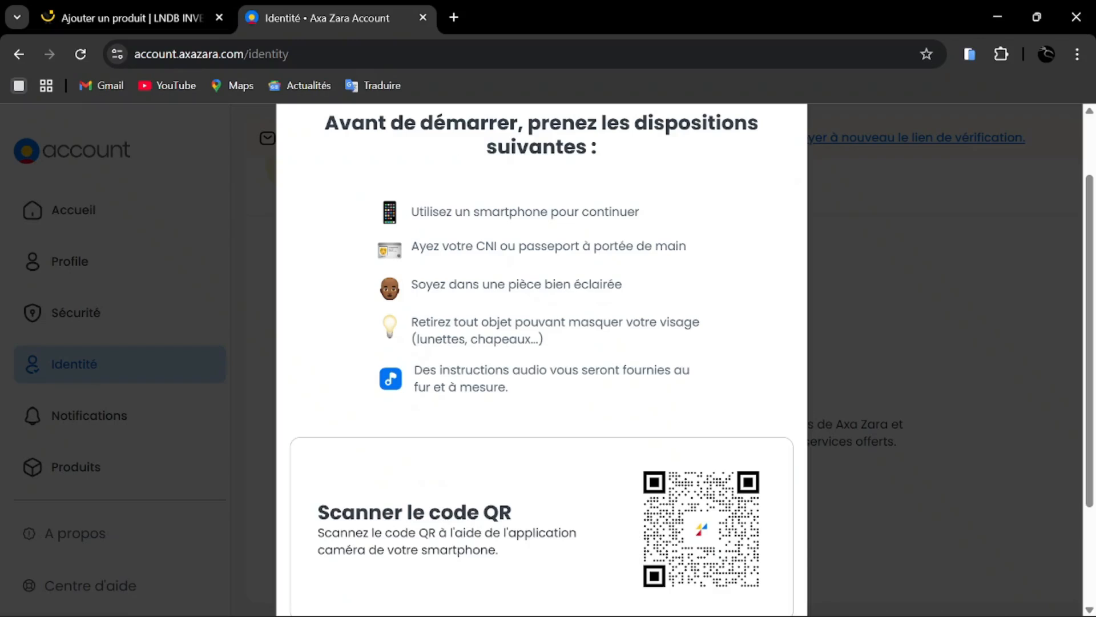
Examine the smartphone requirement and the QR code in the identity verification instructions
left_click_drag(411, 211, 639, 213)
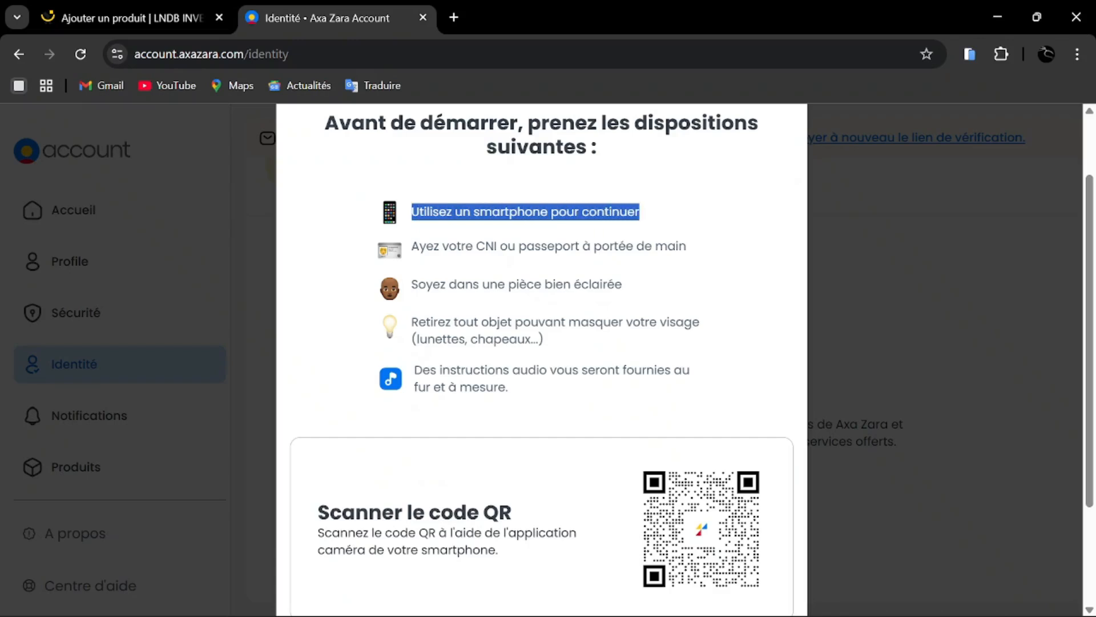
left_click(641, 220)
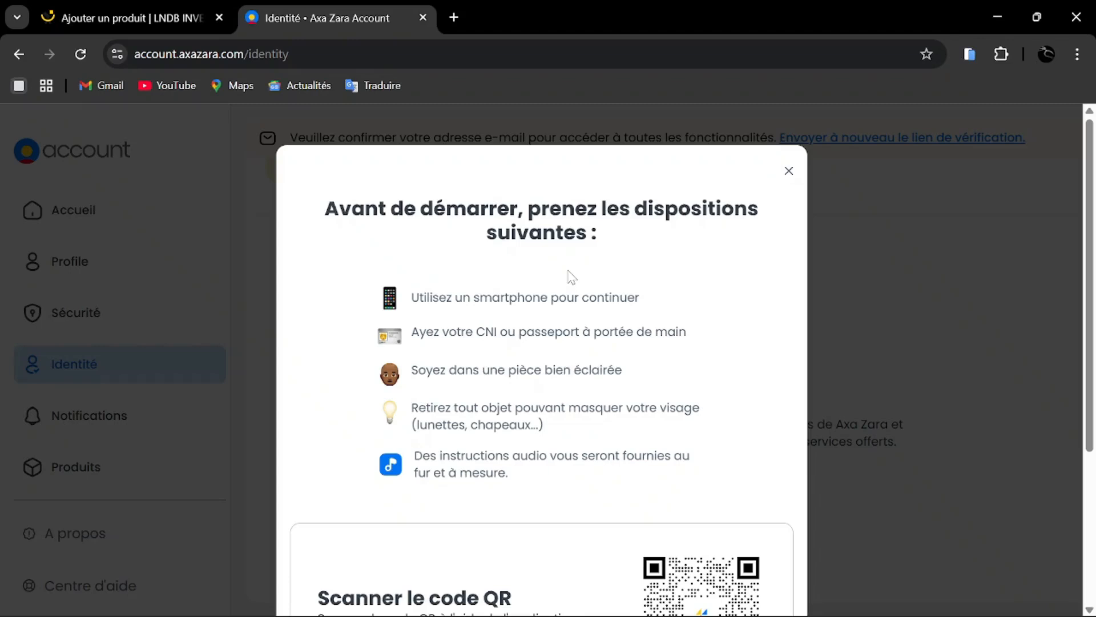
left_click_drag(410, 297, 641, 287)
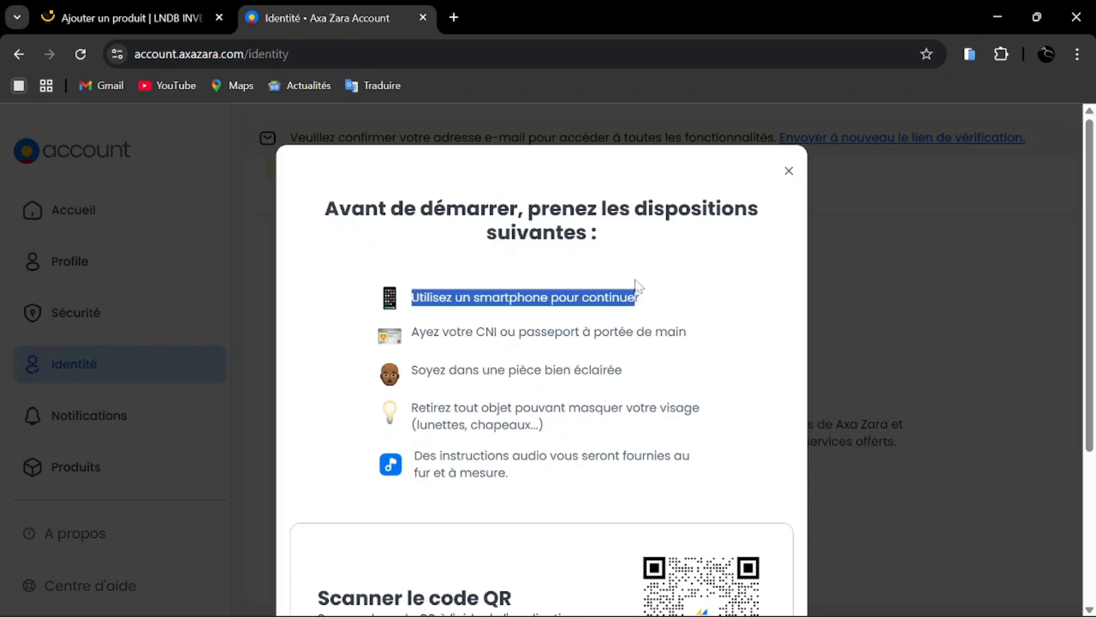
scroll(680, 309, "down", 4)
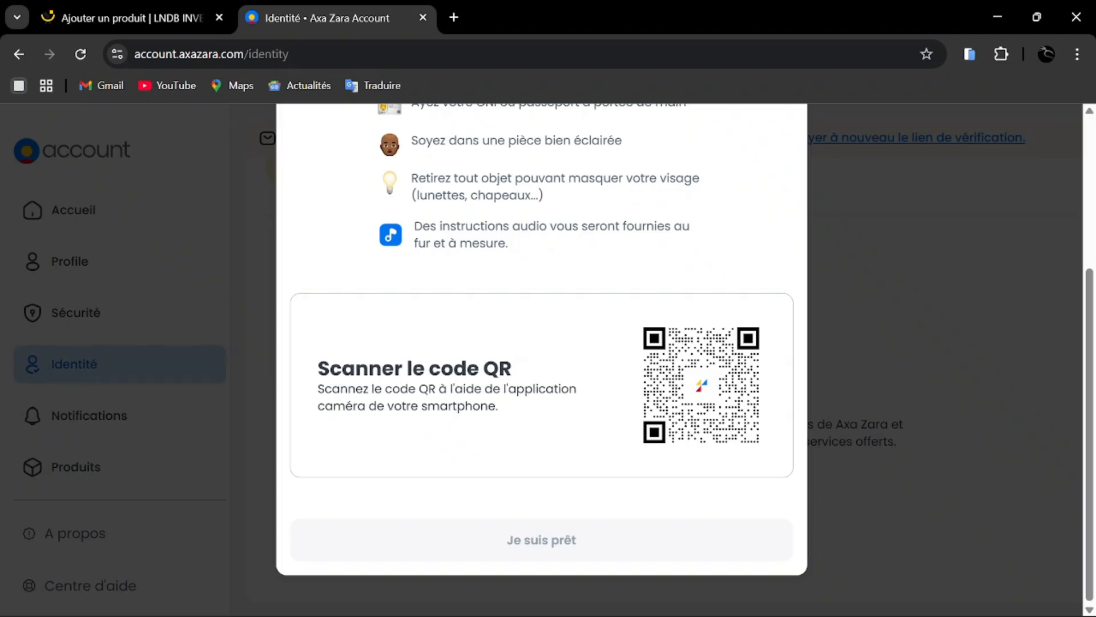
left_click_drag(646, 333, 563, 371)
scroll(563, 372, "up", 3)
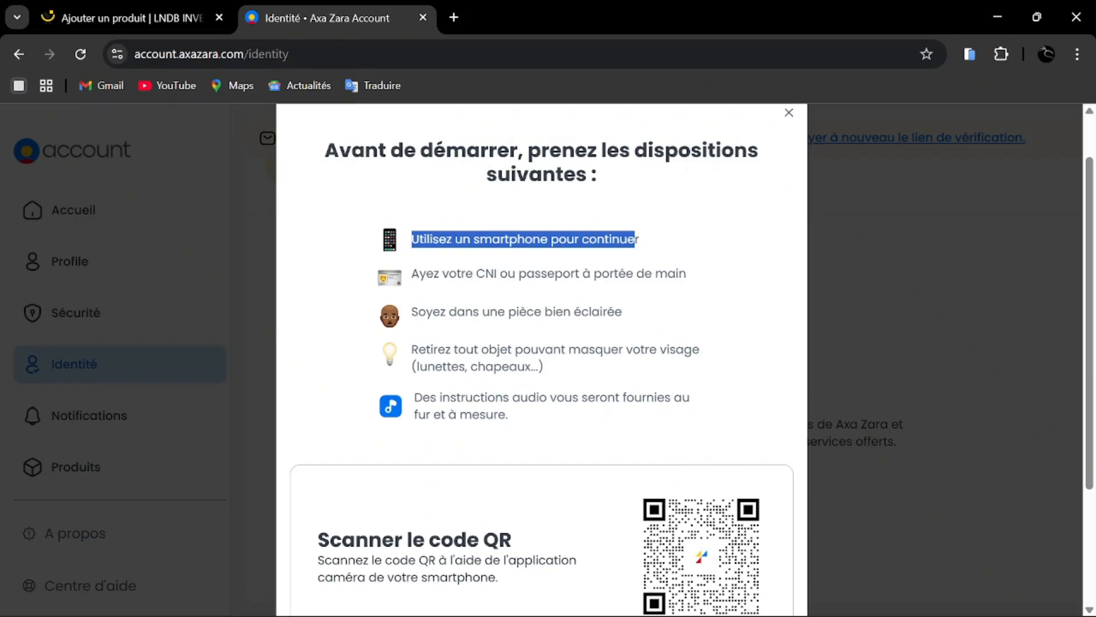
Review the verification instructions about having a CNI or passport at hand and being in a well-lit room
left_click_drag(419, 274, 699, 279)
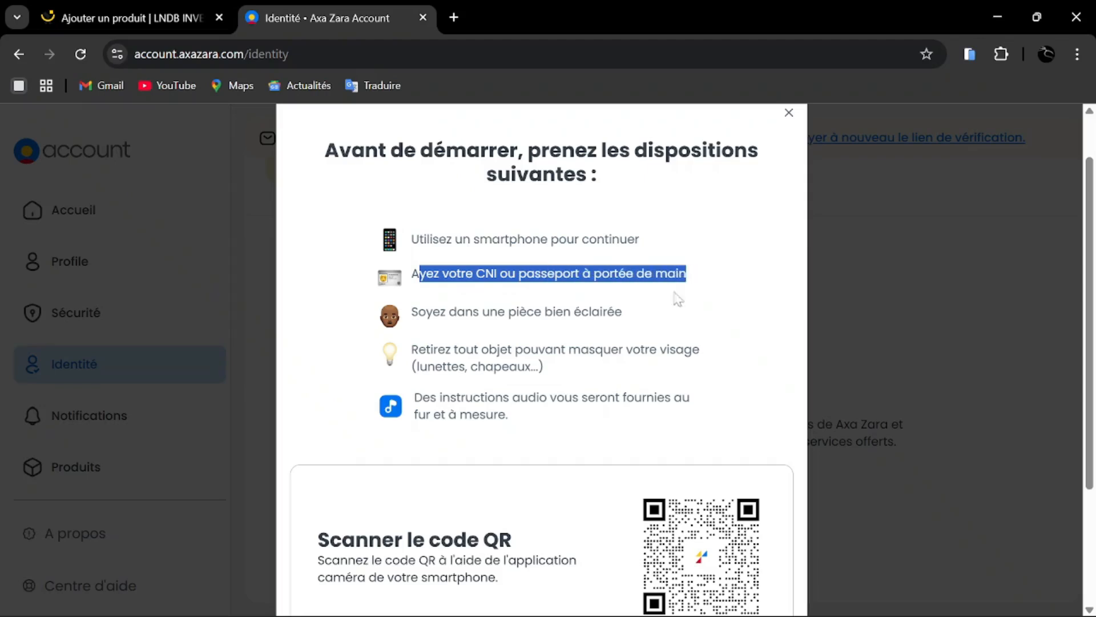
left_click(679, 299)
left_click_drag(517, 273, 570, 274)
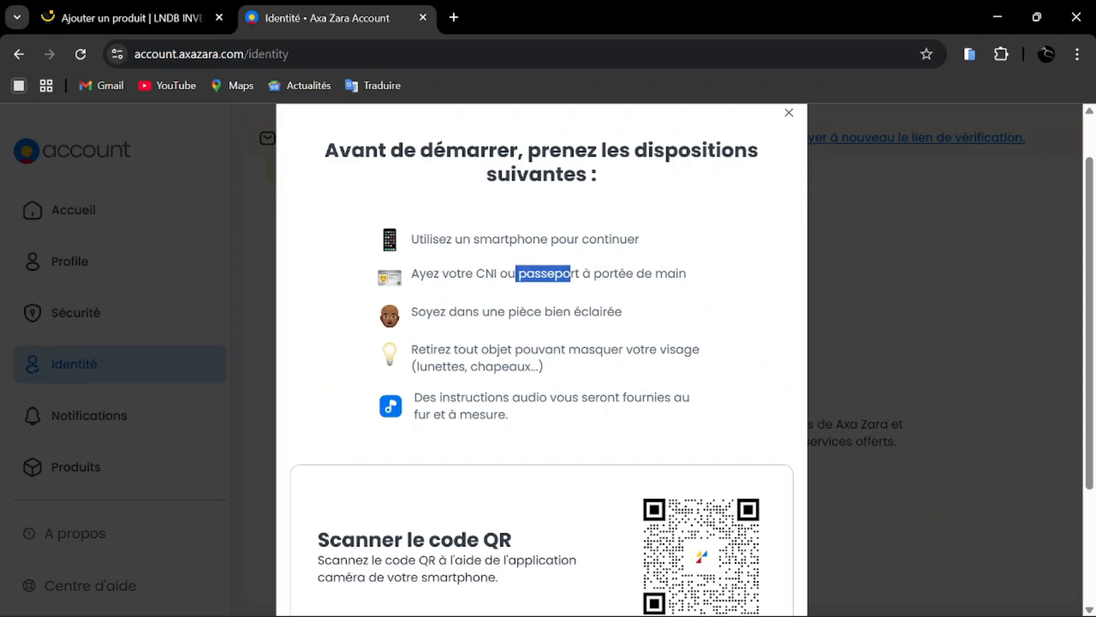
left_click_drag(411, 313, 641, 328)
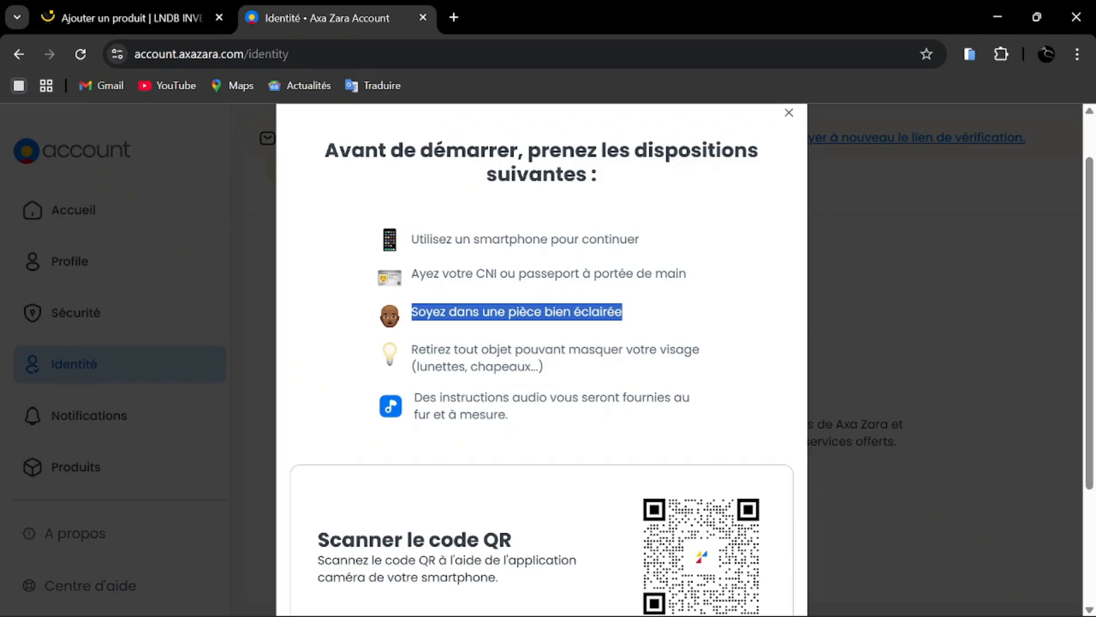
left_click(414, 350)
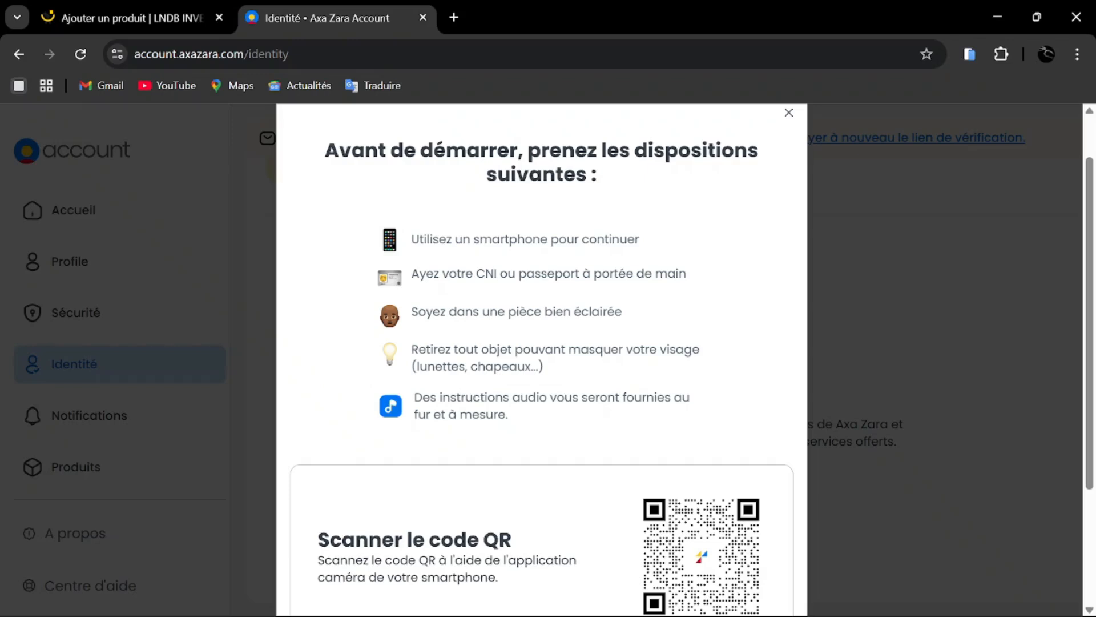
left_click_drag(411, 312, 464, 313)
left_click_drag(419, 274, 552, 275)
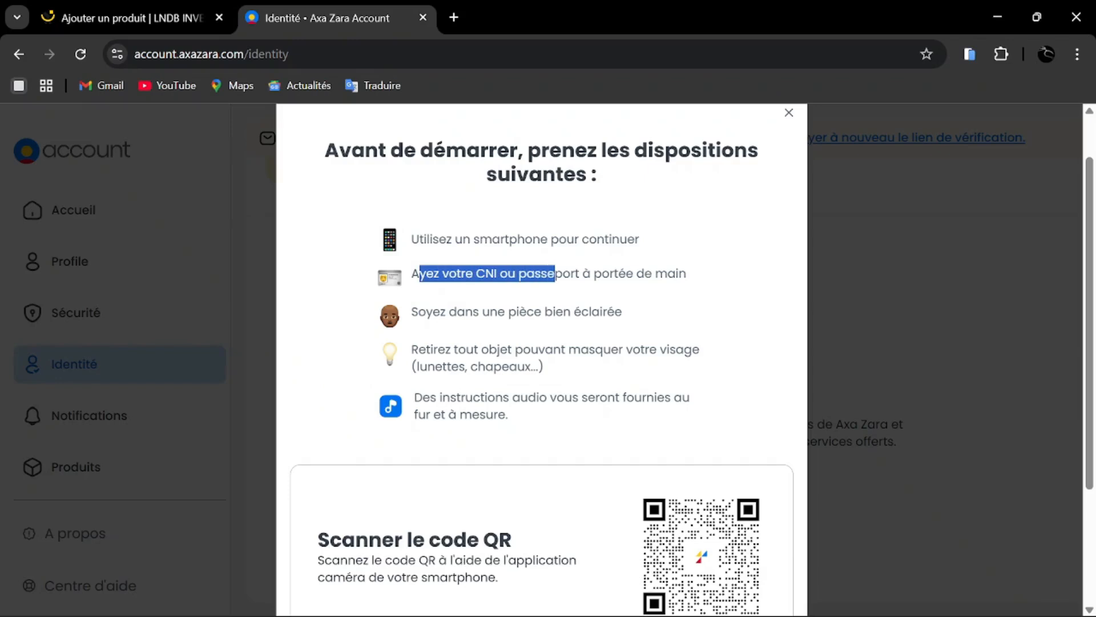
Review the verification instructions about removing objects that hide the face and about the audio guidance
left_click_drag(412, 349, 547, 366)
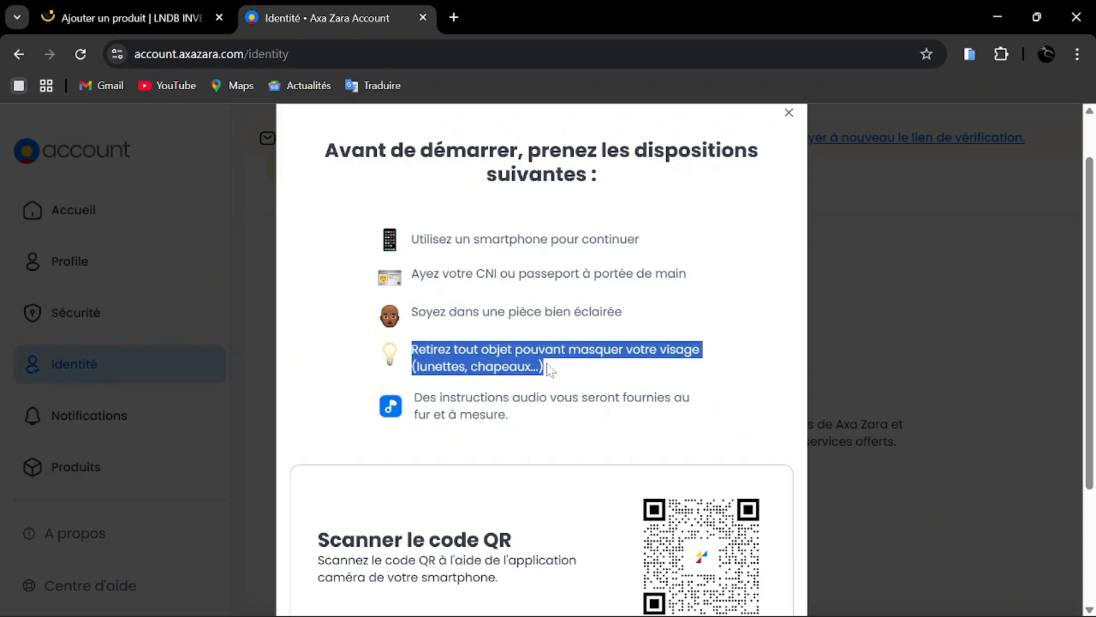
left_click(551, 364)
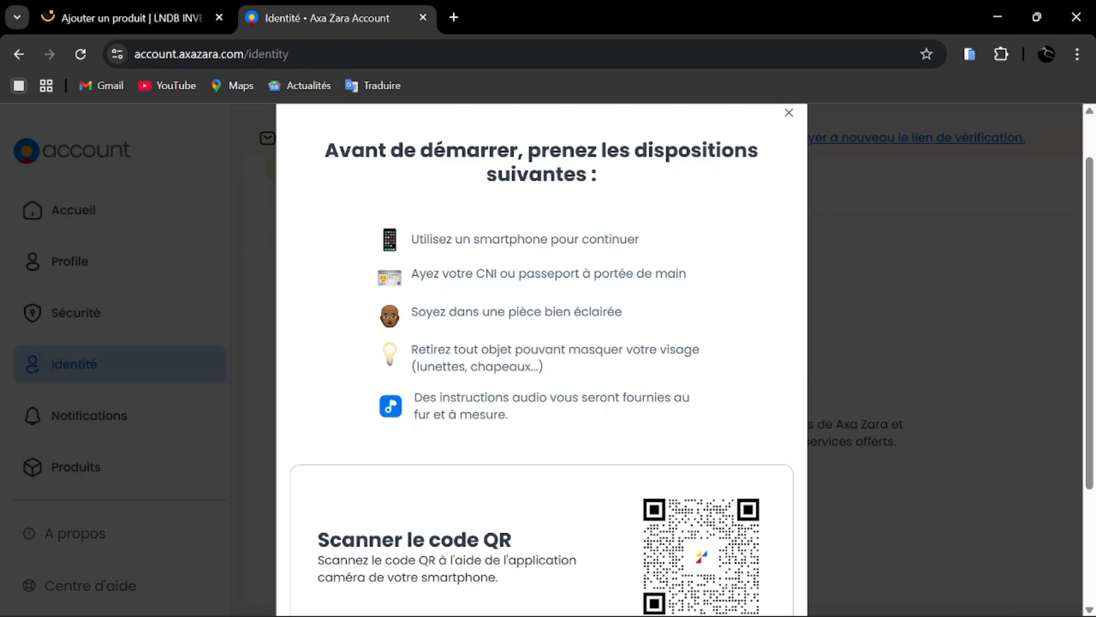
left_click_drag(429, 397, 485, 397)
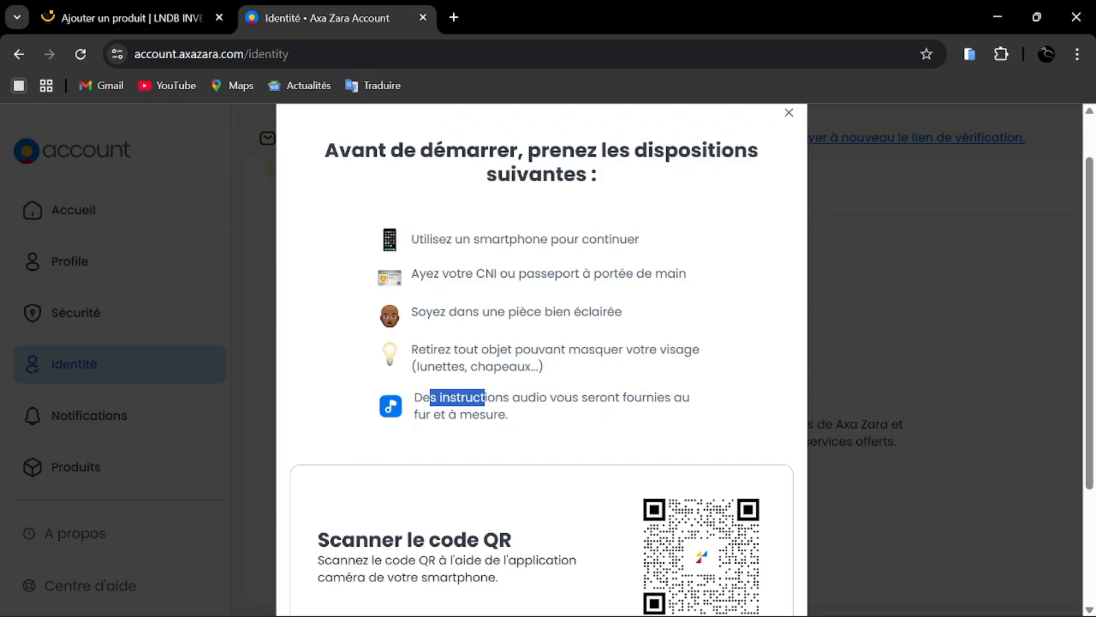
left_click(486, 399)
left_click_drag(516, 415, 465, 399)
left_click(526, 420)
left_click_drag(530, 425, 413, 398)
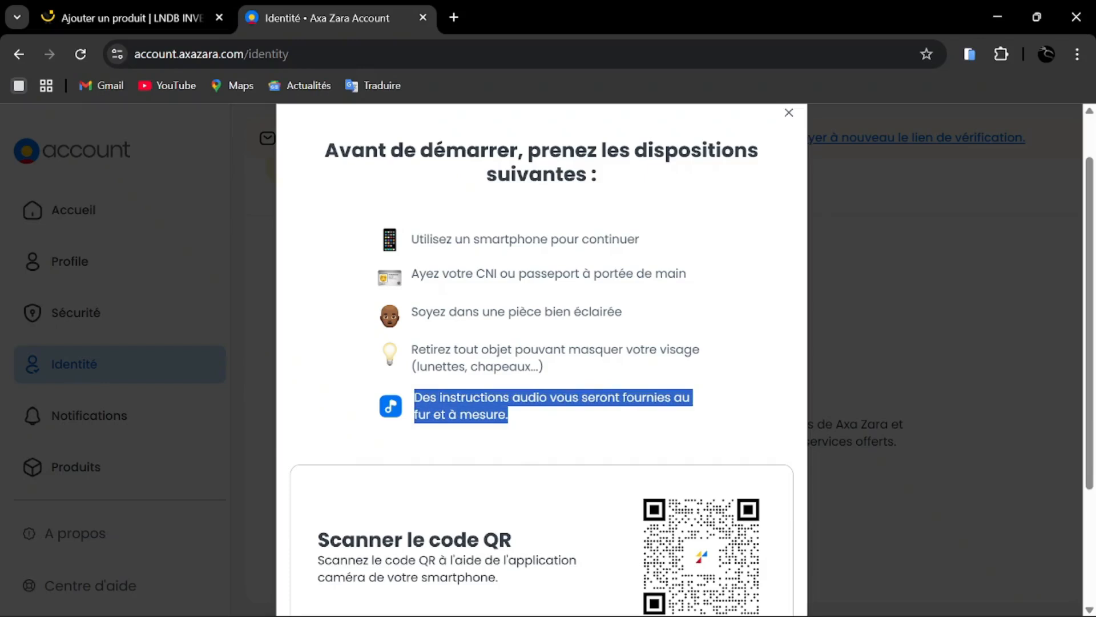
scroll(598, 343, "down", 3)
scroll(628, 359, "up", 4)
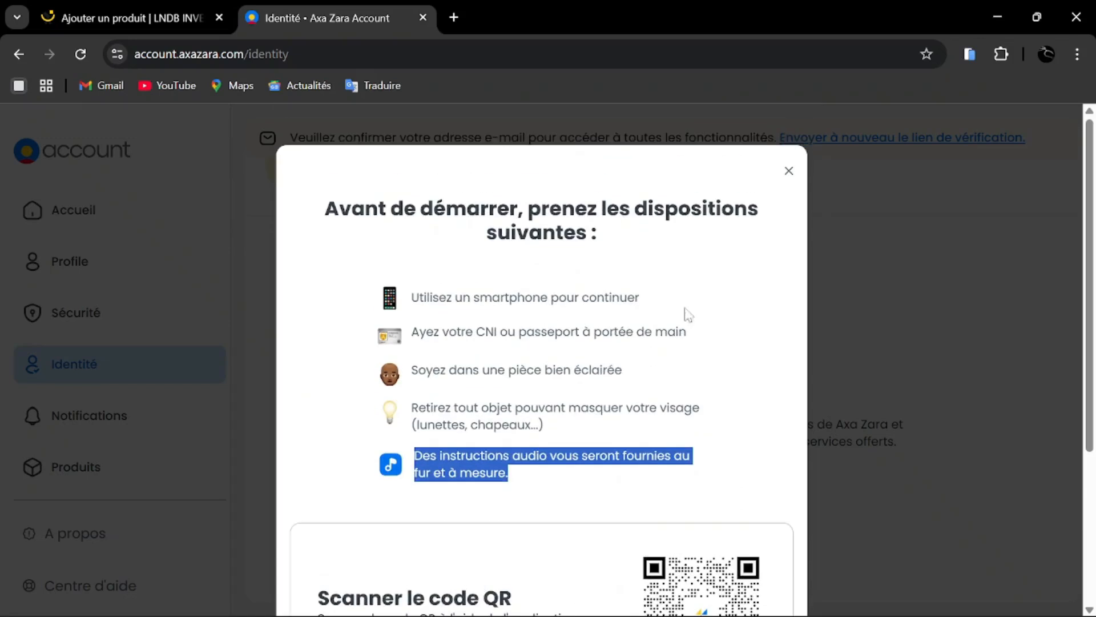
Close the identity verification instructions and return to the Chariow product creation page
left_click(789, 171)
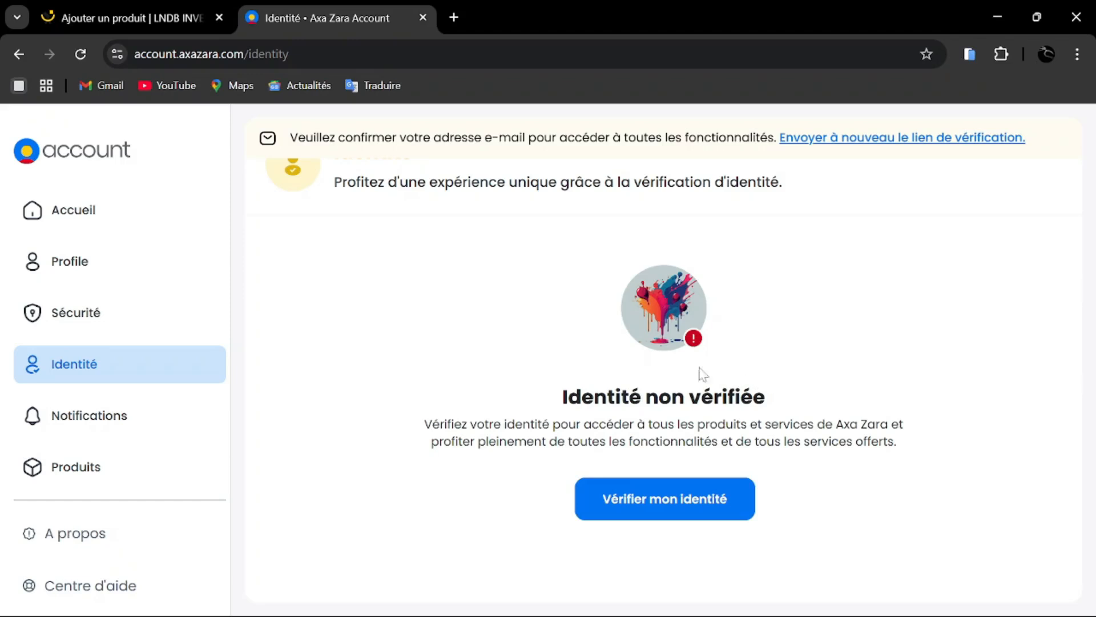
left_click(160, 12)
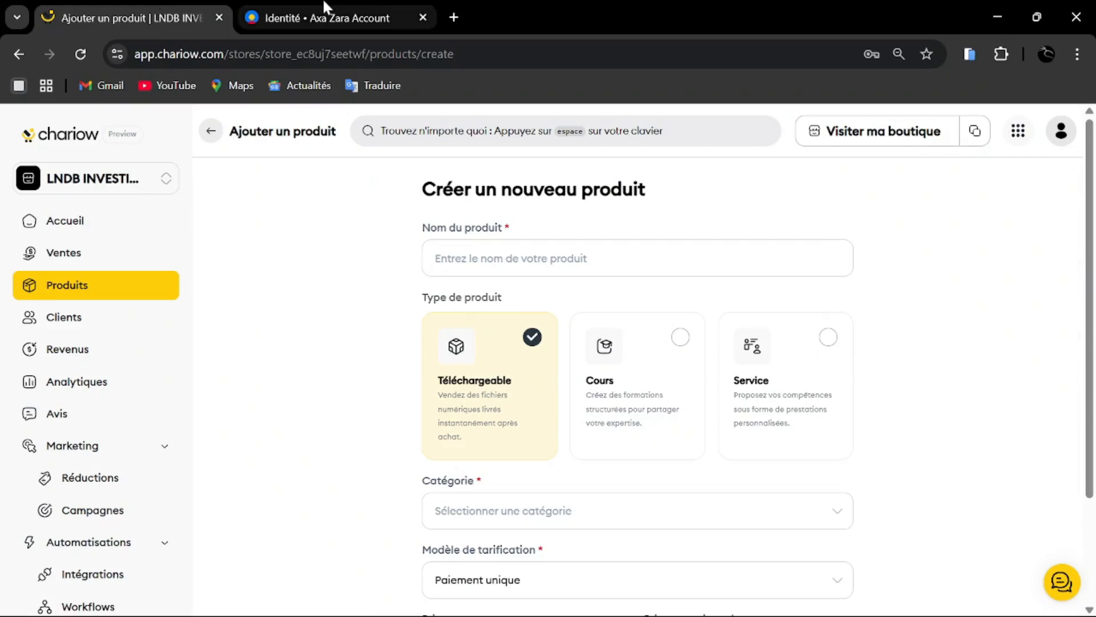
mouse_move(324, 6)
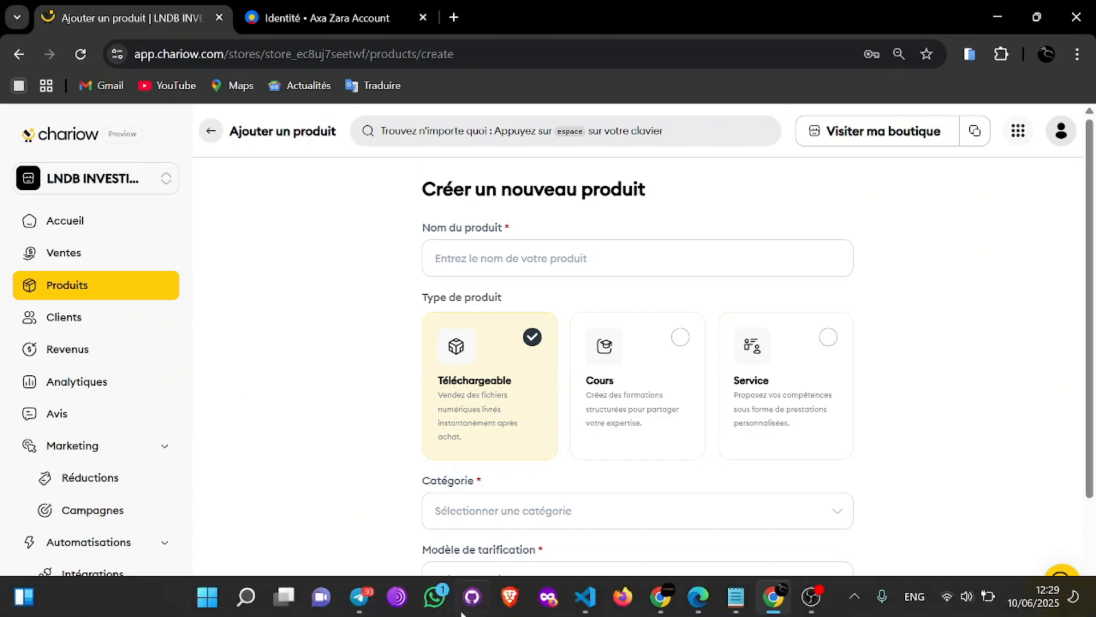
In File Explorer, open the Plus malin que le diable folder inside Ebook on New Volume (V:)
left_click(207, 596)
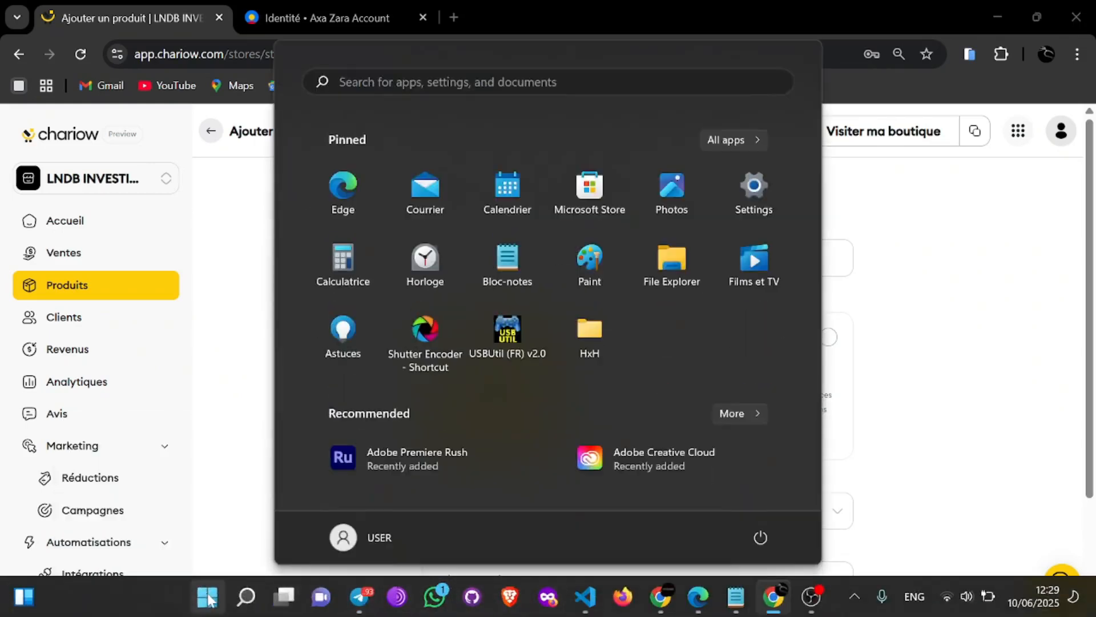
left_click(671, 320)
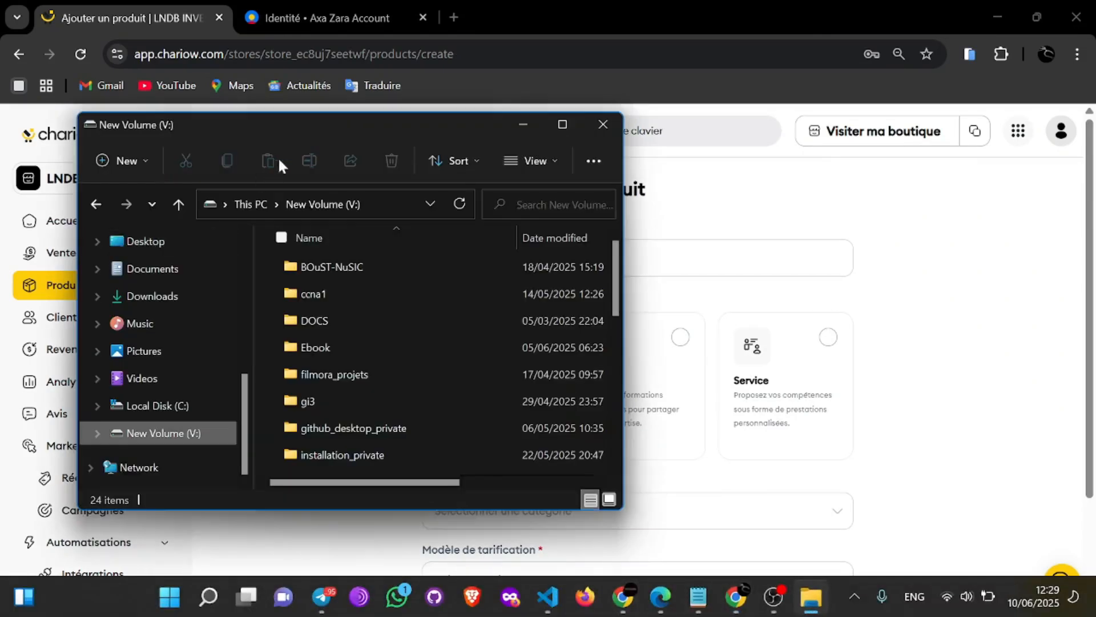
left_click_drag(311, 124, 465, 123)
left_click(498, 345)
double_click(498, 345)
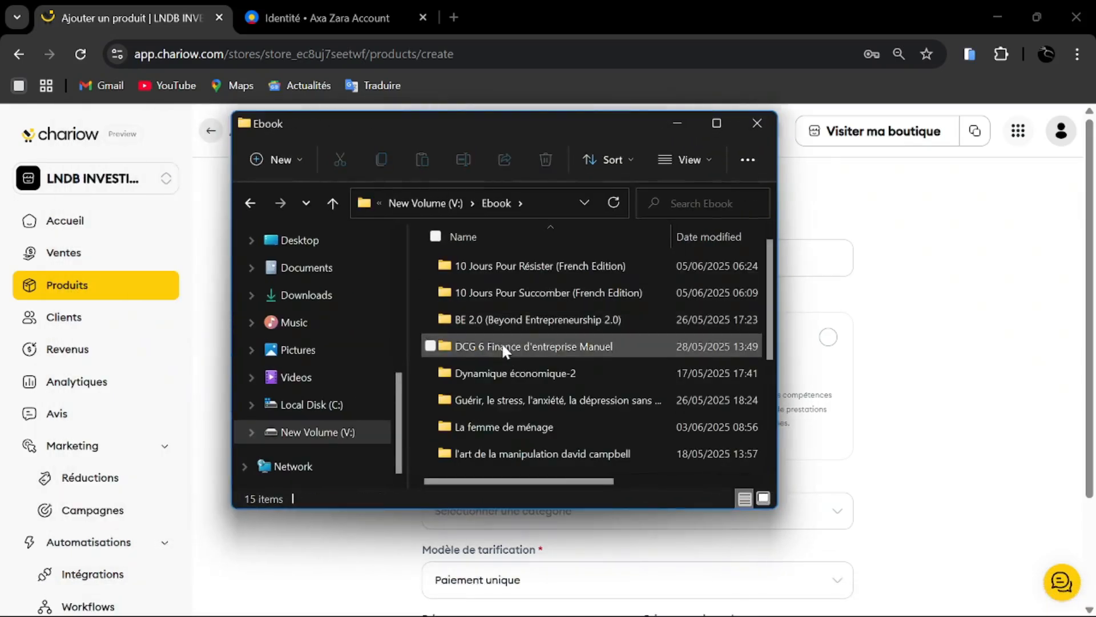
scroll(492, 422, "down", 1)
scroll(492, 446, "down", 1)
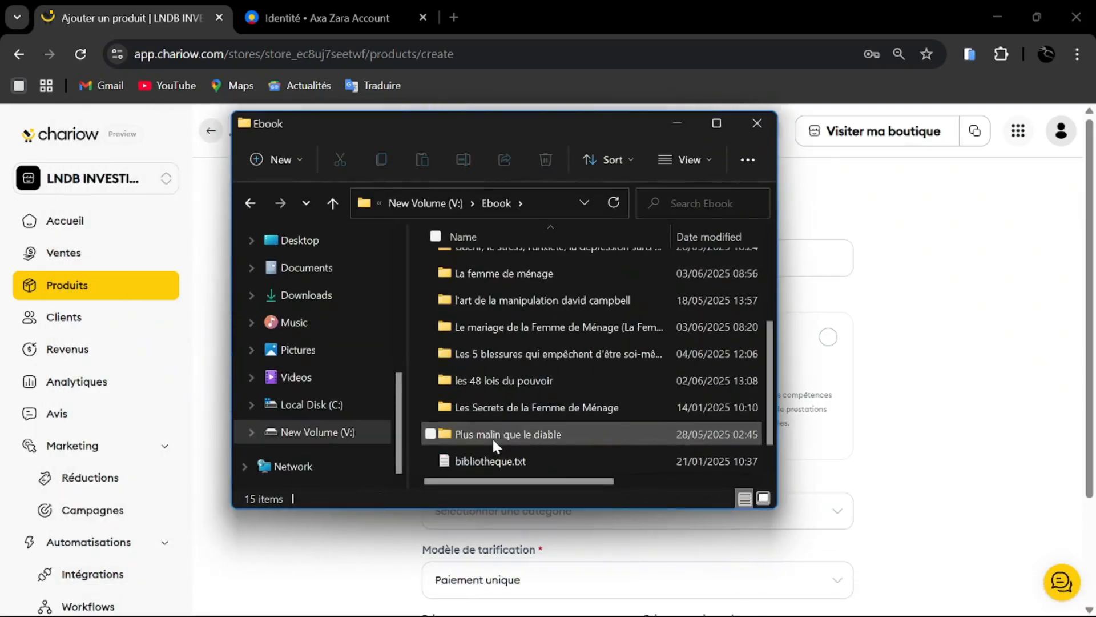
scroll(530, 366, "up", 2)
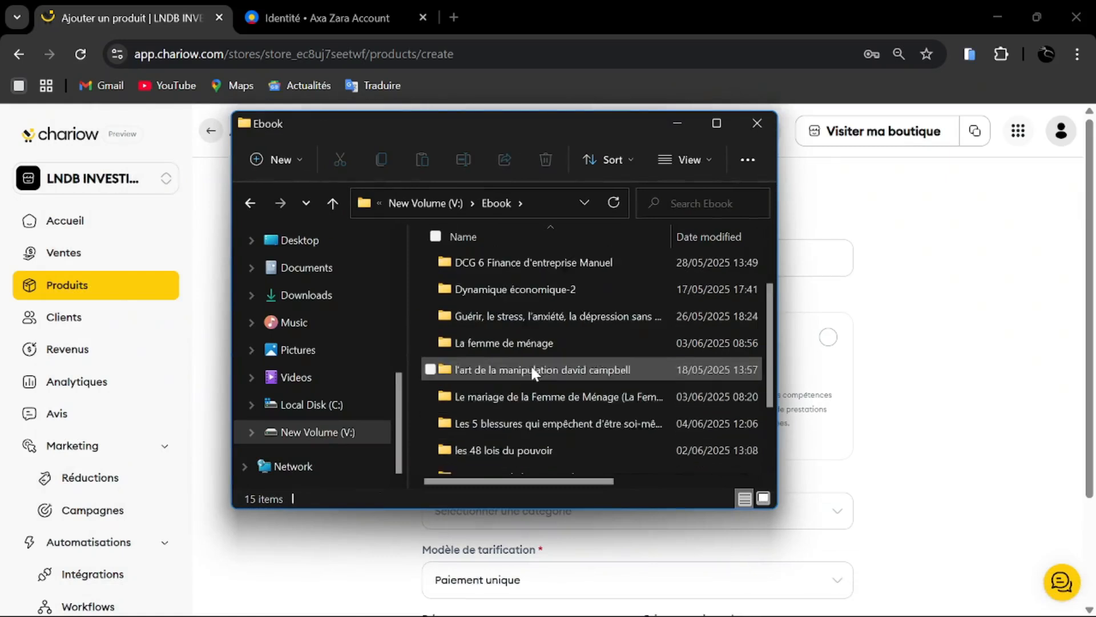
scroll(543, 313, "down", 2)
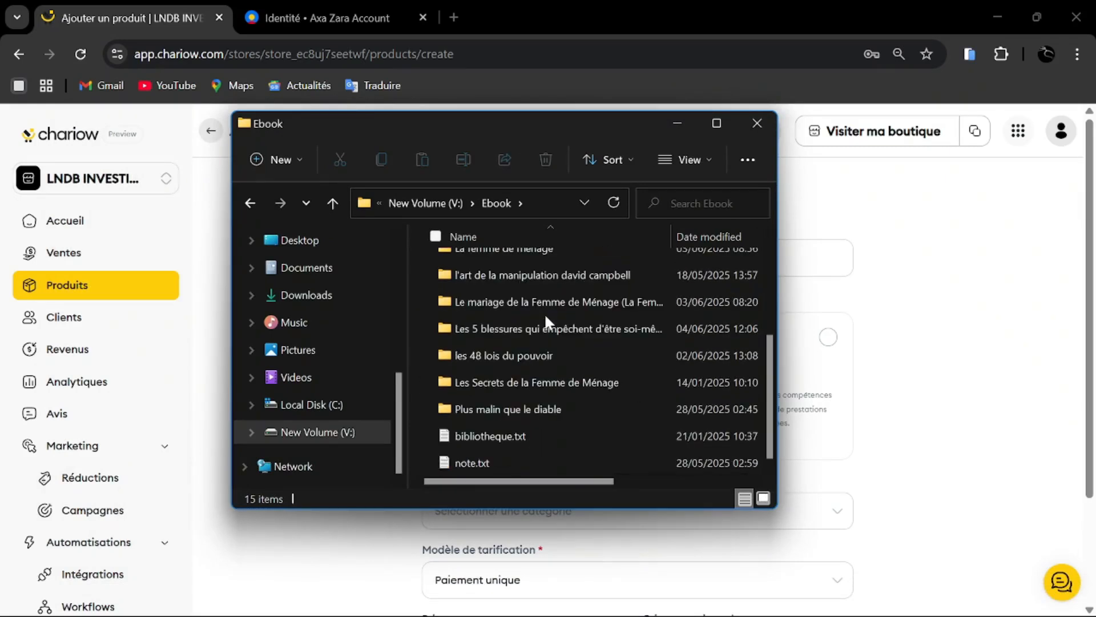
double_click(521, 408)
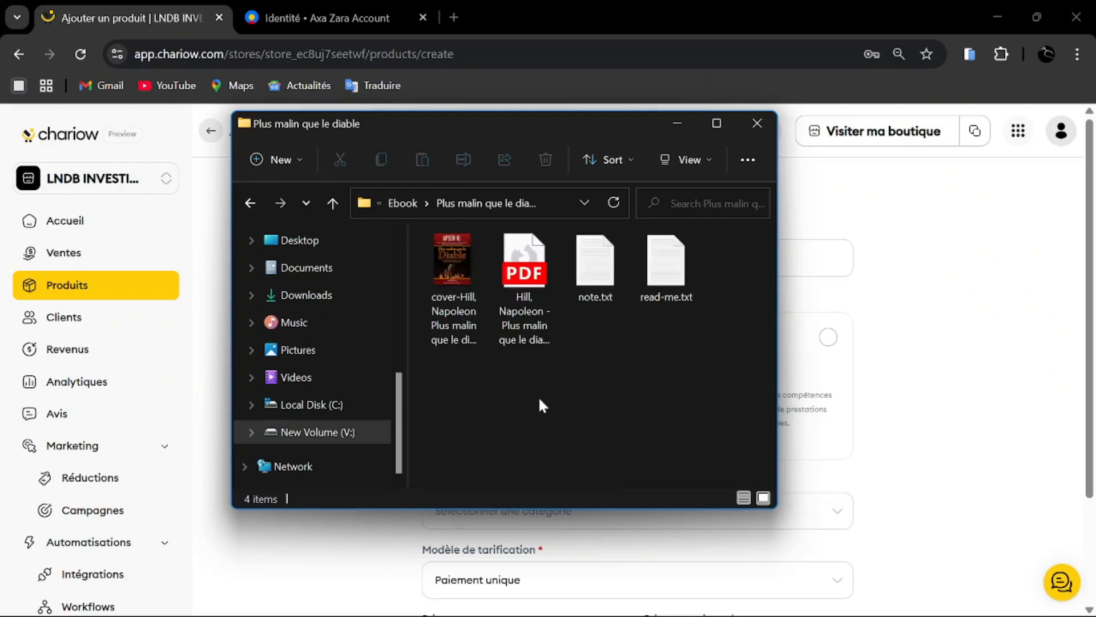
Examine the cover image and the PDF e-book in the Plus malin que le diable folder
left_click(451, 255)
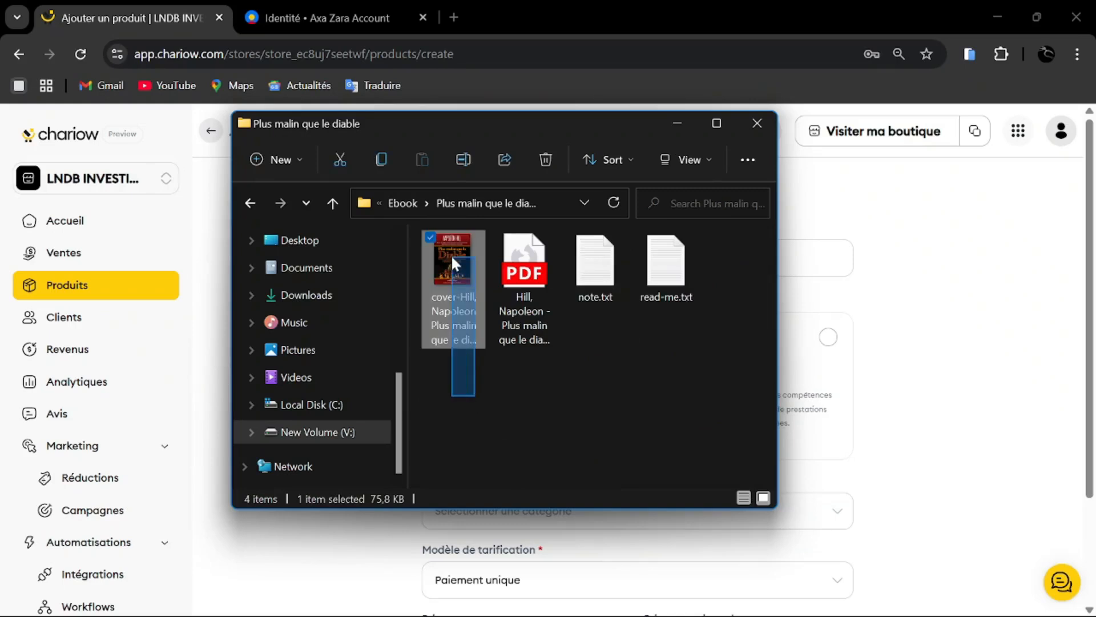
left_click(541, 279)
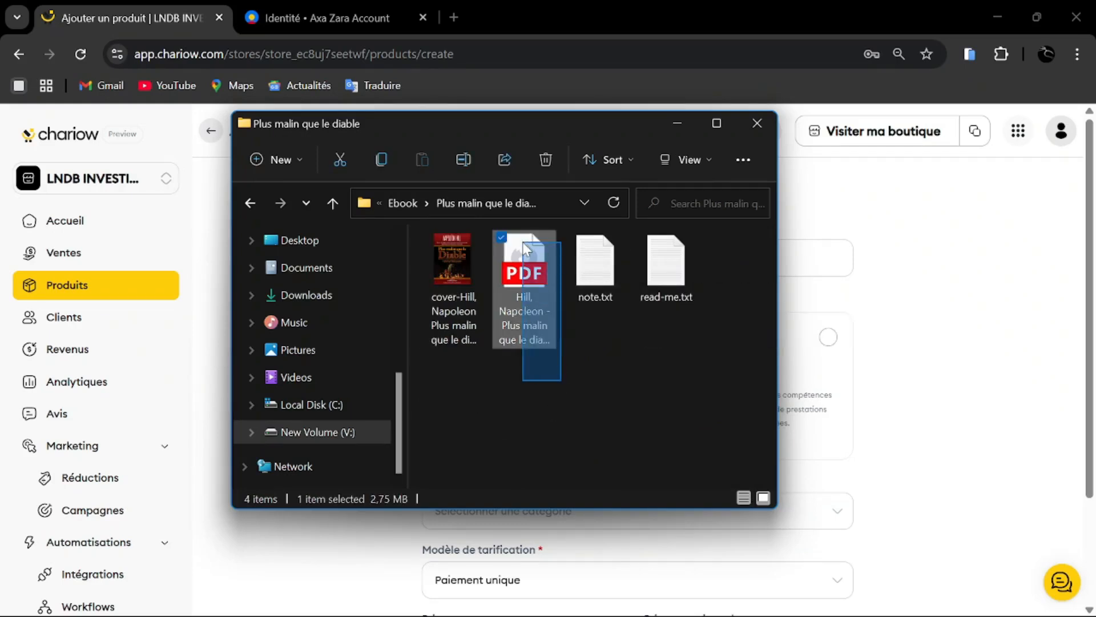
left_click(594, 359)
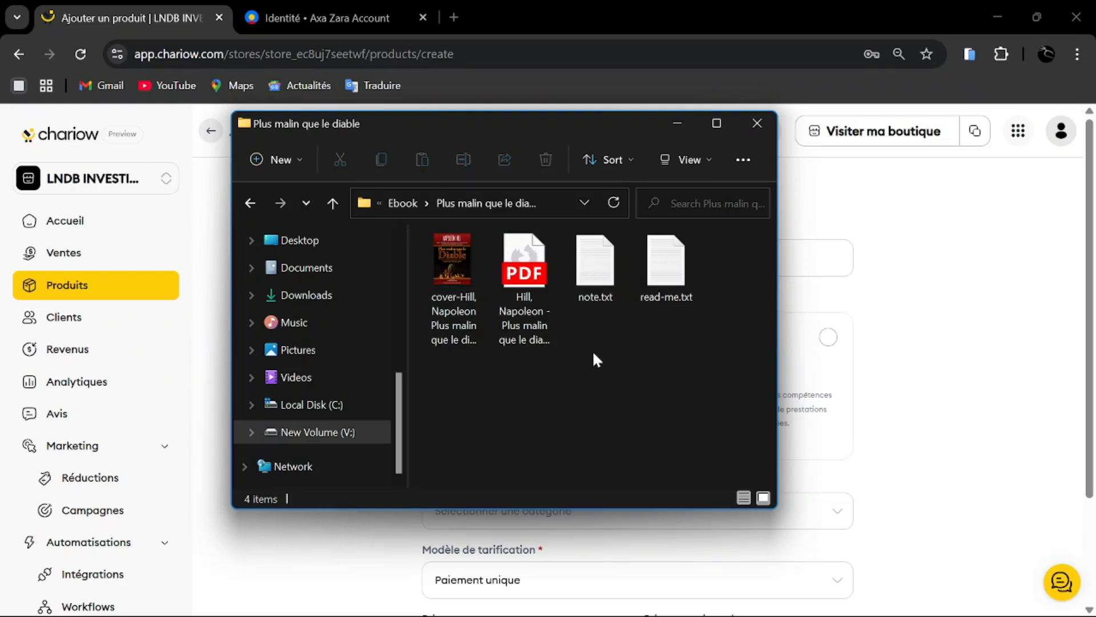
left_click_drag(521, 353, 521, 268)
left_click(597, 349)
left_click_drag(565, 396, 516, 231)
left_click(578, 344)
left_click_drag(565, 392, 488, 284)
left_click(522, 392)
left_click_drag(536, 368, 546, 295)
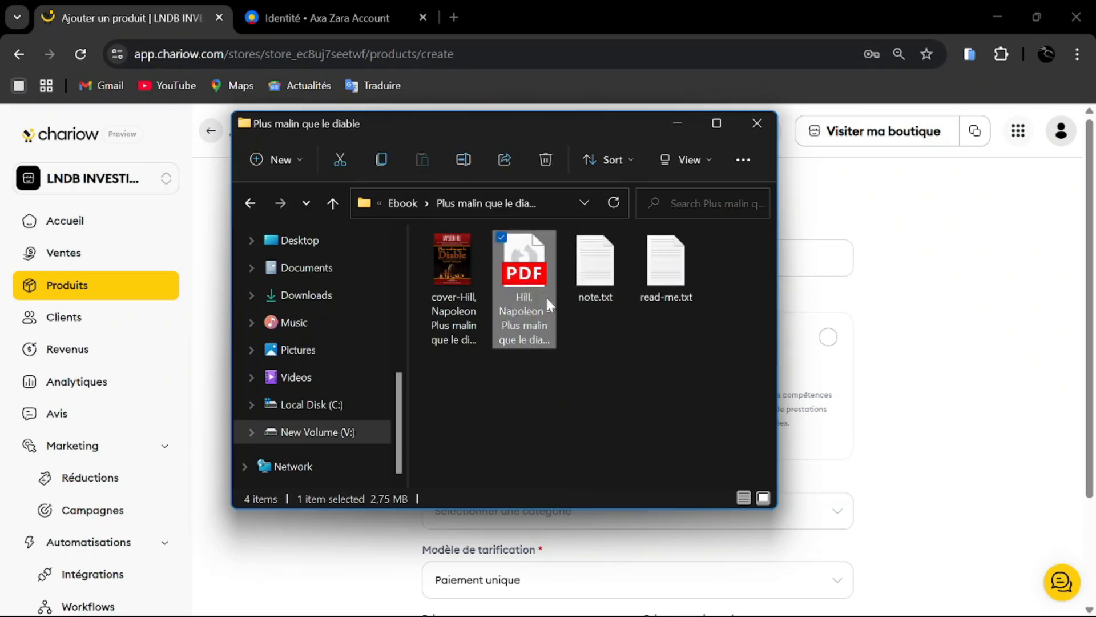
left_click(580, 348)
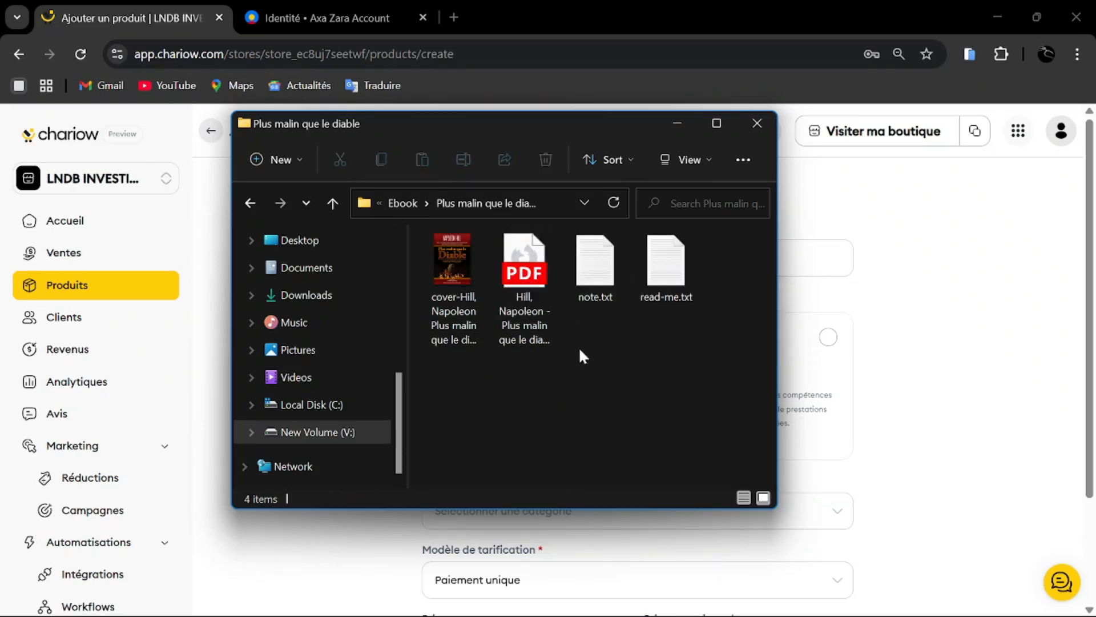
Delete the Hill, Napoleon - Plus malin que le diable PDF from the e-book's folder
left_click(916, 252)
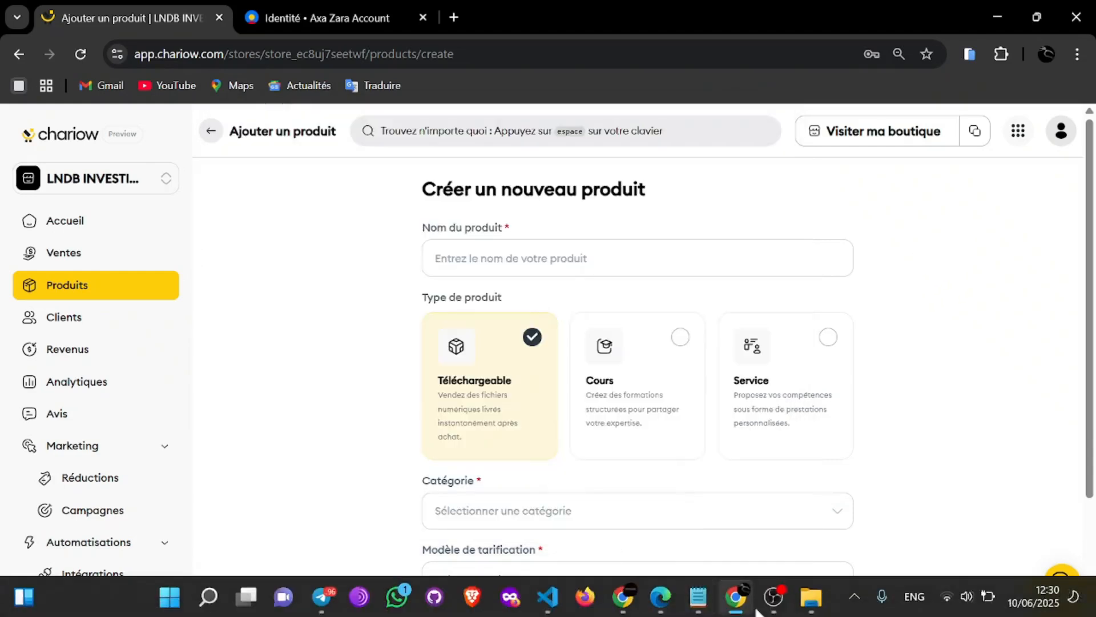
left_click(810, 597)
right_click(605, 356)
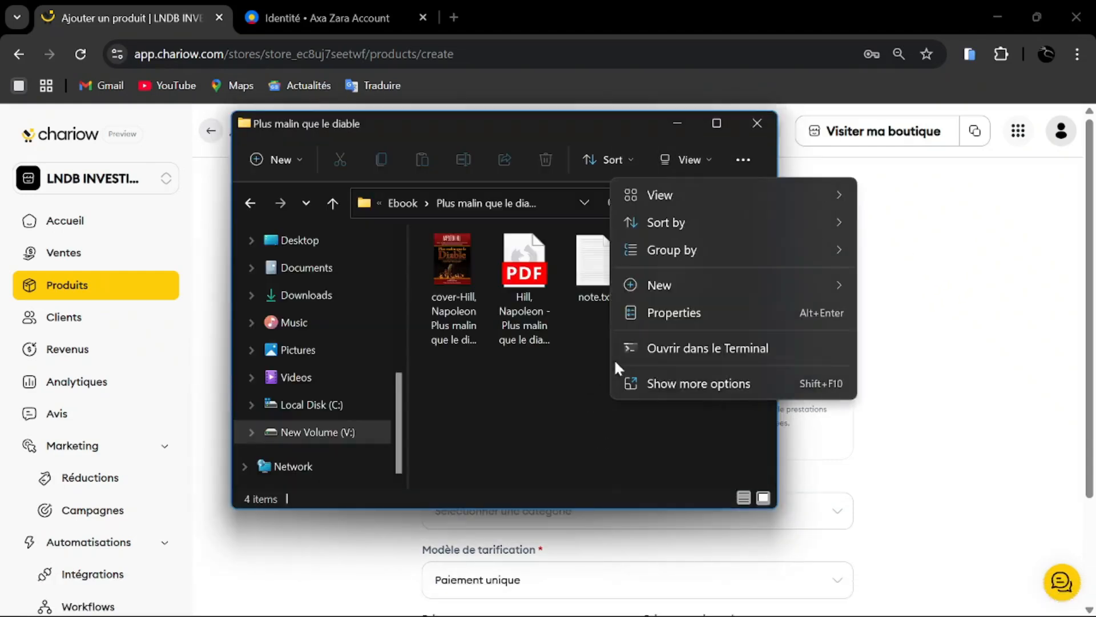
left_click(574, 435)
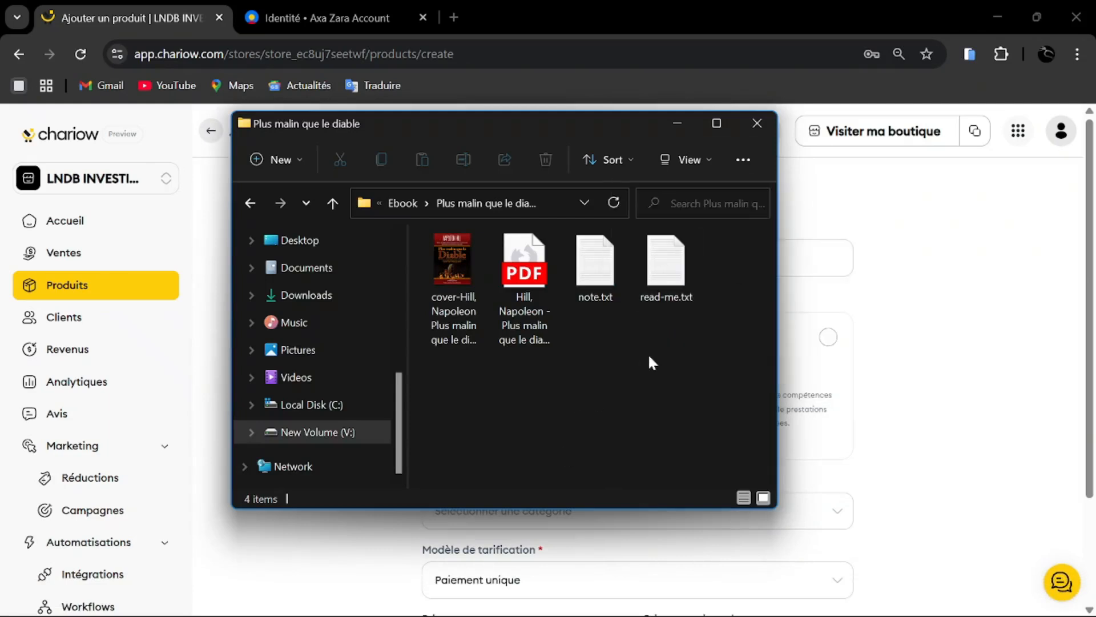
left_click(664, 286)
left_click(710, 306)
left_click(539, 275)
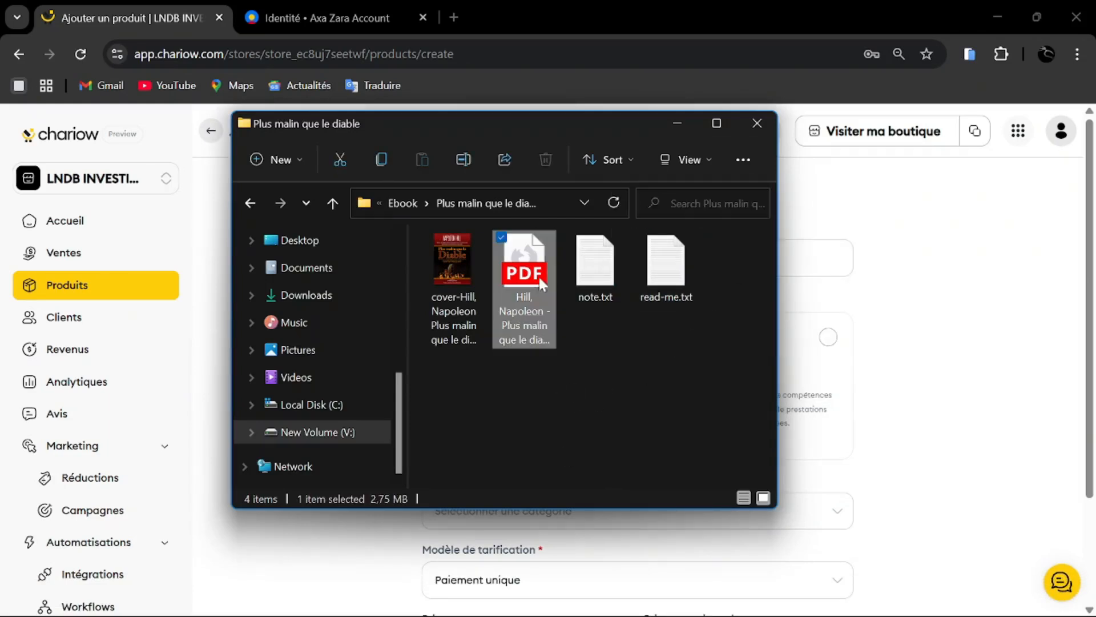
key("Delete")
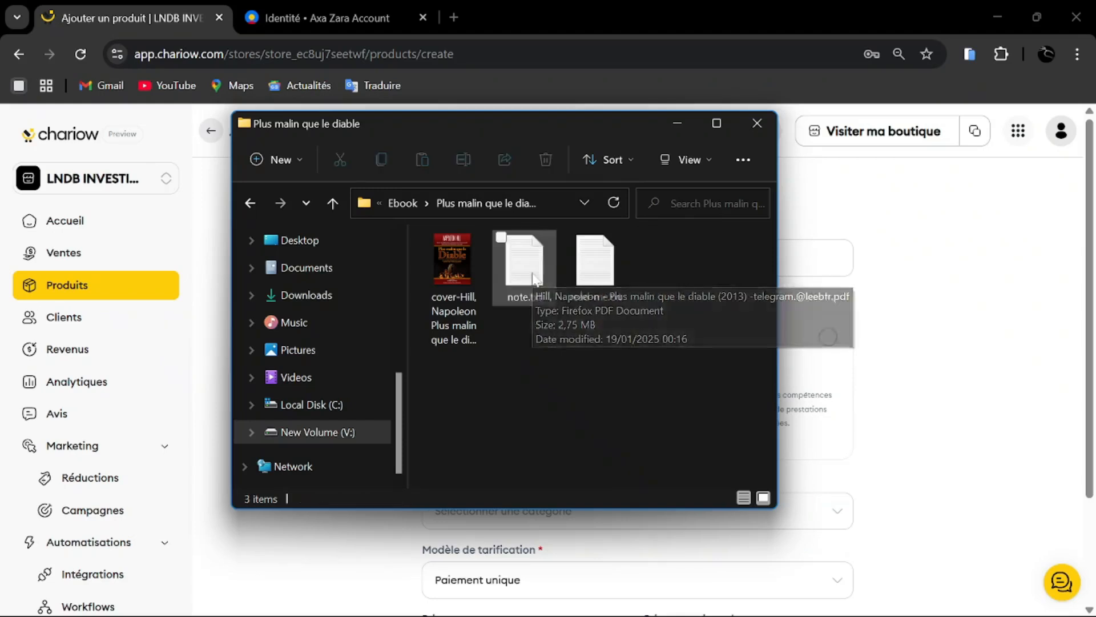
Open note.txt from the Plus malin que le diable folder and place its window beside the folder to read the book's details
left_click_drag(582, 327, 595, 249)
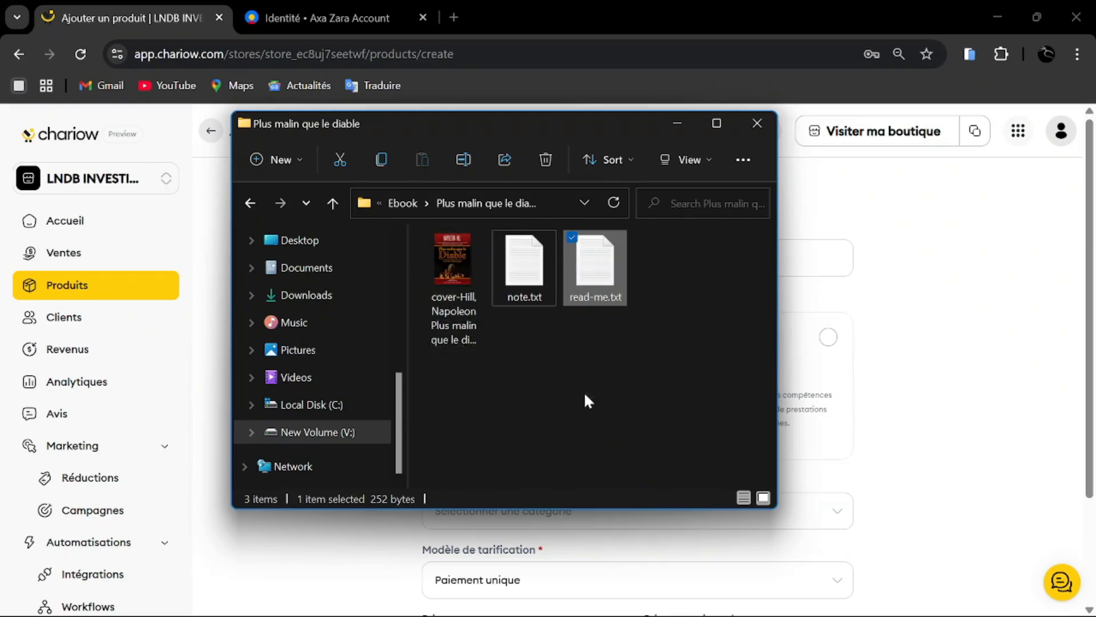
left_click(580, 327)
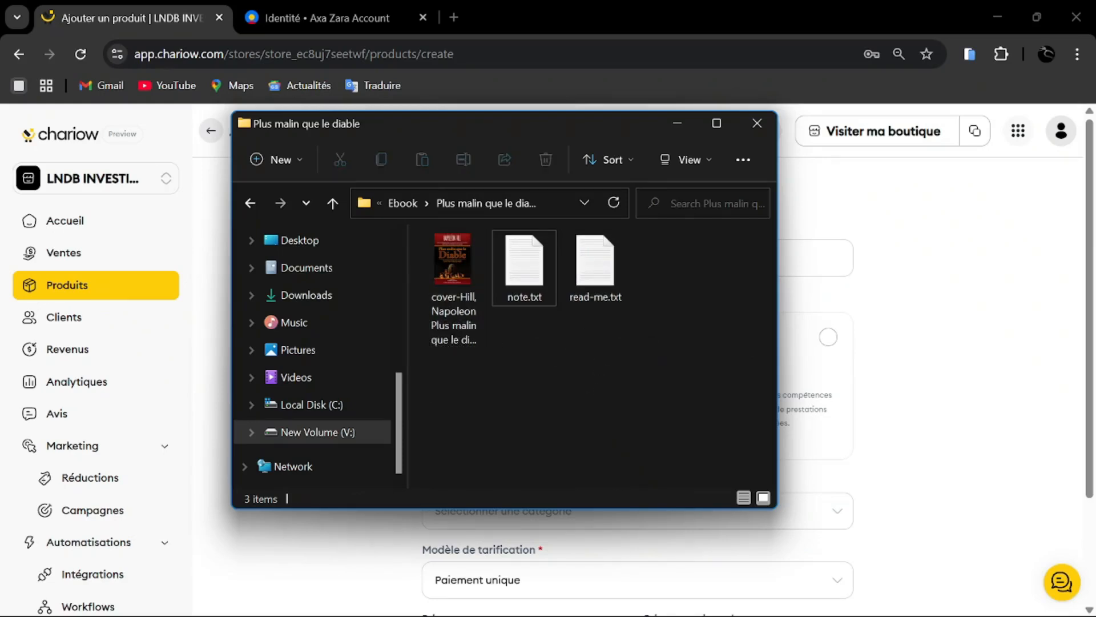
left_click(813, 604)
left_click(818, 594)
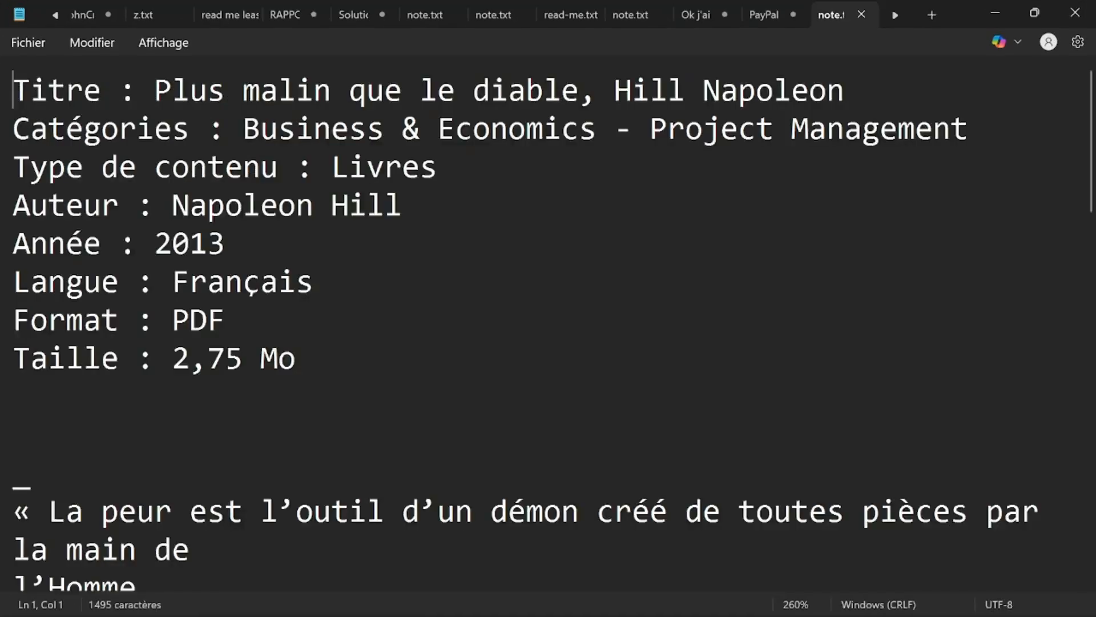
left_click_drag(961, 11, 835, 155)
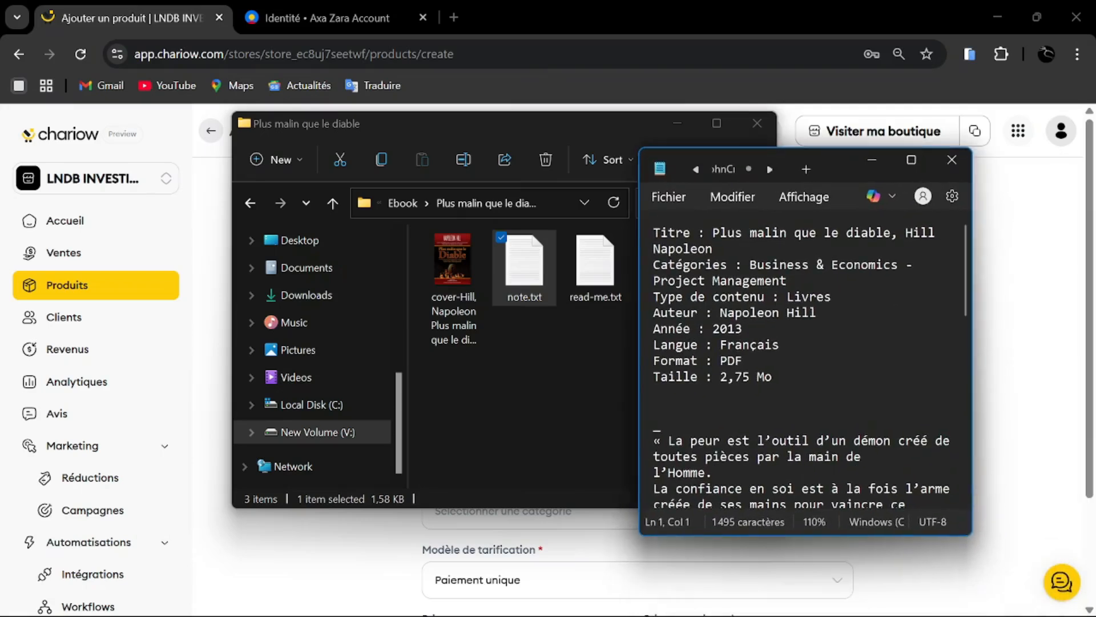
mouse_move(820, 615)
left_click(778, 604)
left_click(779, 605)
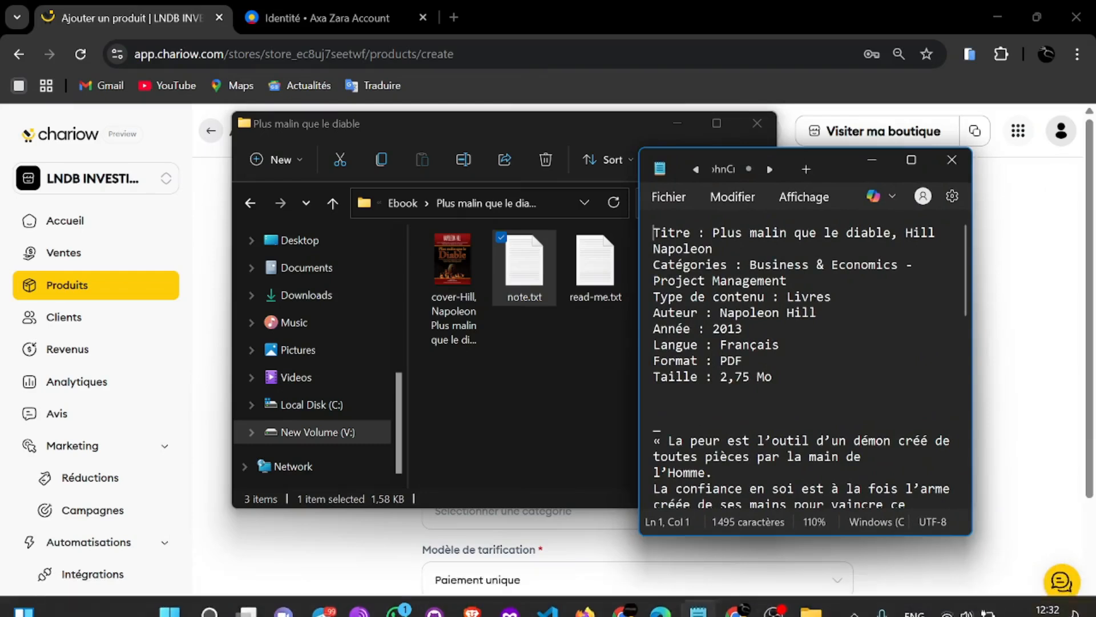
scroll(845, 354, "down", 10)
scroll(1012, 314, "down", 1)
scroll(891, 342, "up", 10)
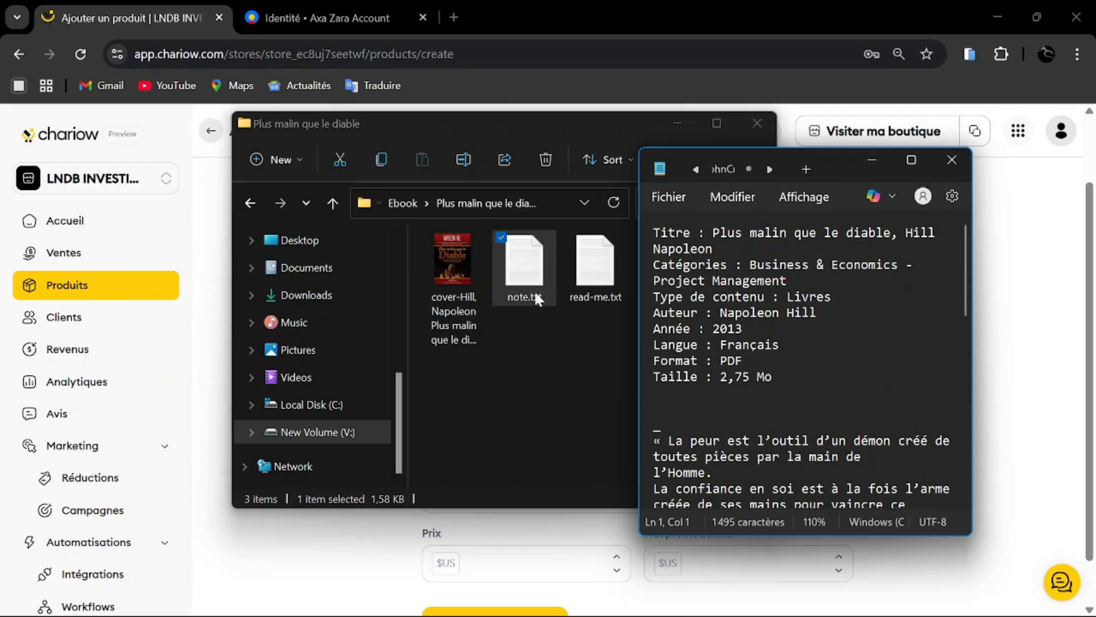
Copy the book title from note.txt and paste "Plus malin que le diable, Hill" as the new product's name in Chariow
left_click_drag(654, 249, 712, 233)
right_click(730, 232)
left_click(797, 94)
left_click(1005, 214)
scroll(555, 250, "up", 2)
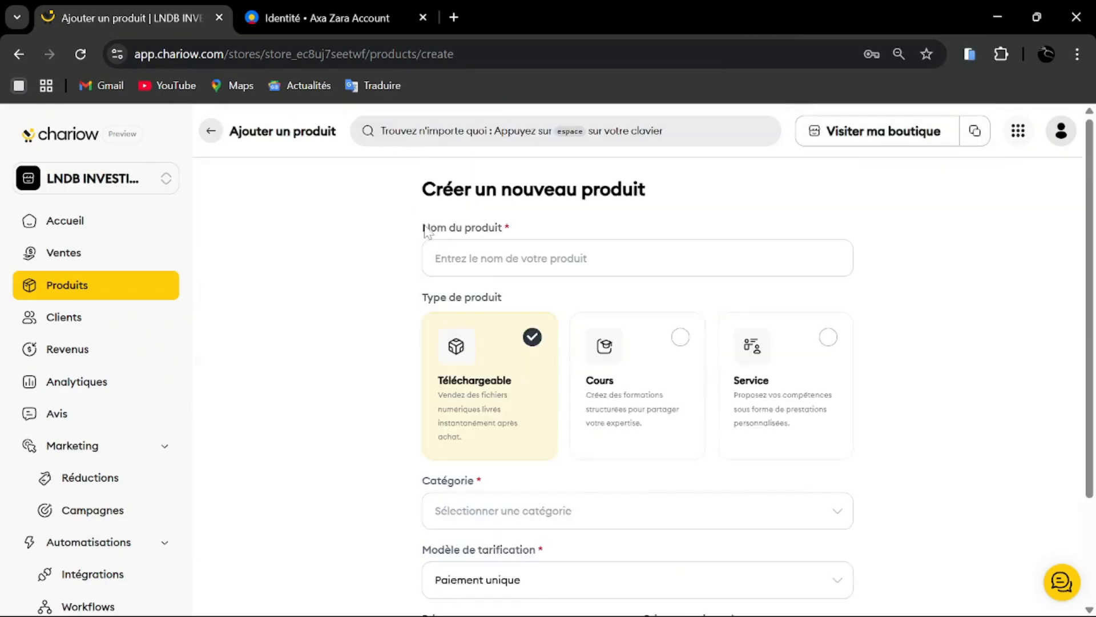
left_click_drag(423, 228, 537, 235)
left_click(530, 258)
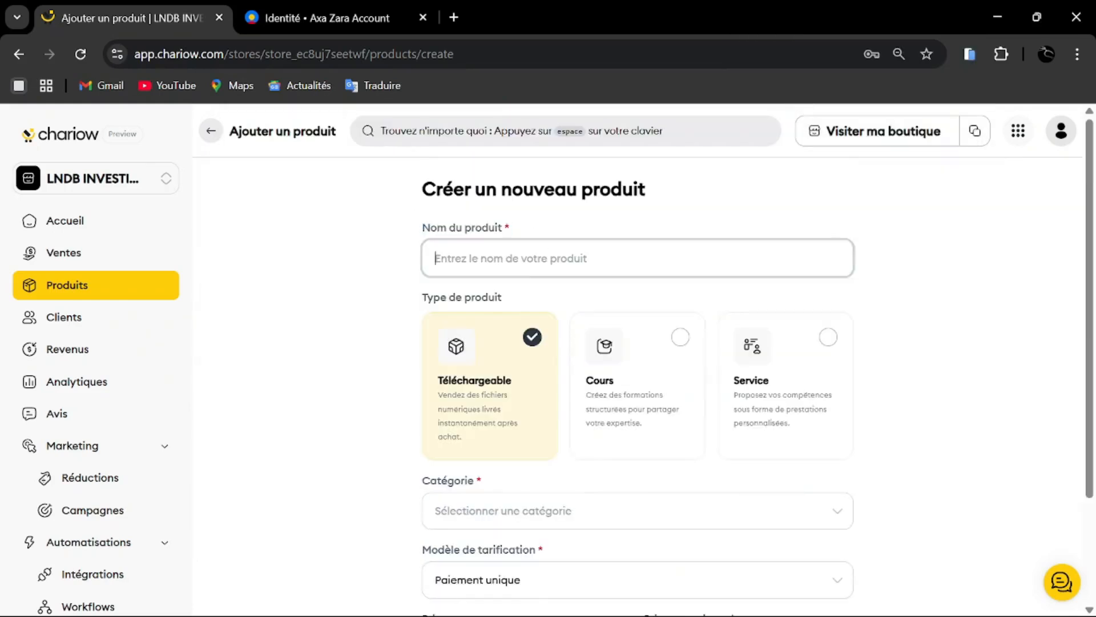
right_click(529, 258)
left_click(581, 383)
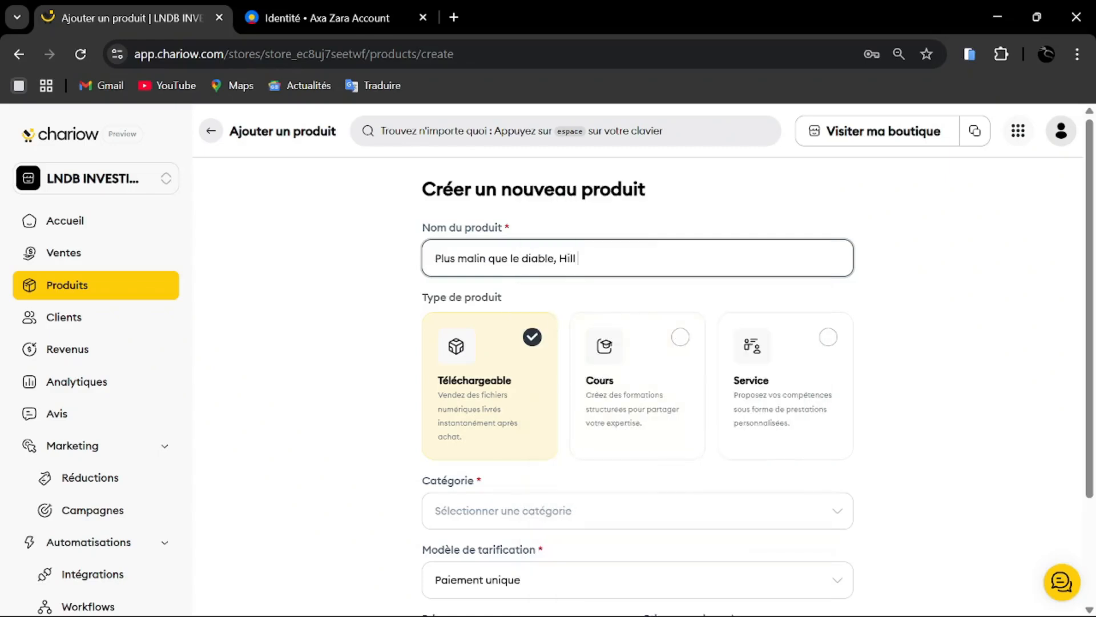
Try the product types Cours and Service, and return the selection to Téléchargeable
scroll(419, 201, "down", 1)
left_click_drag(422, 211, 513, 228)
left_click(539, 237)
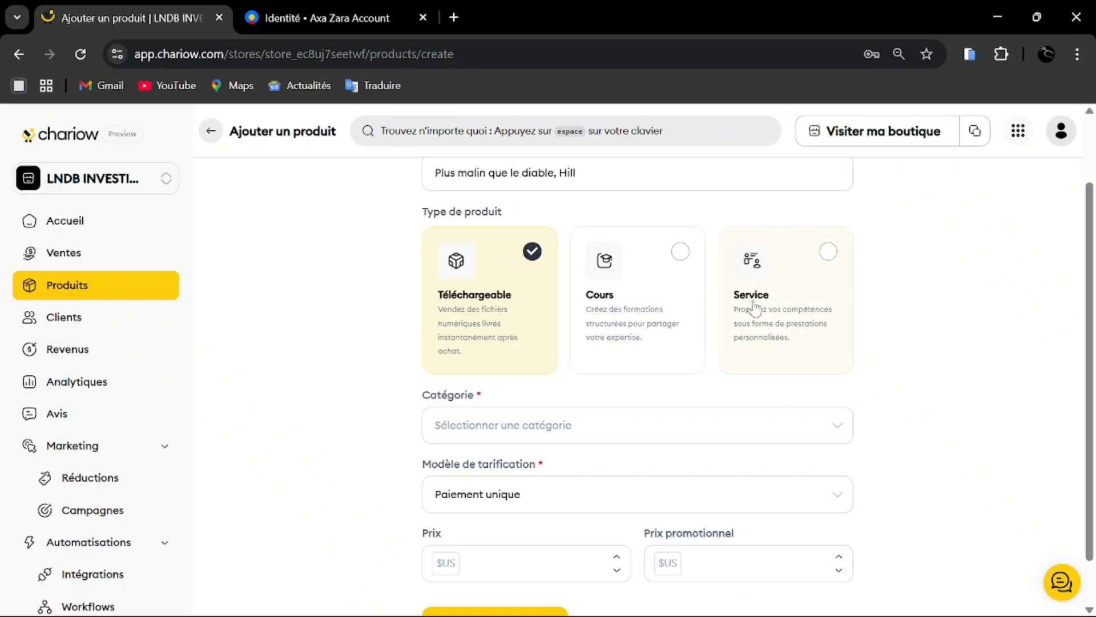
left_click(671, 283)
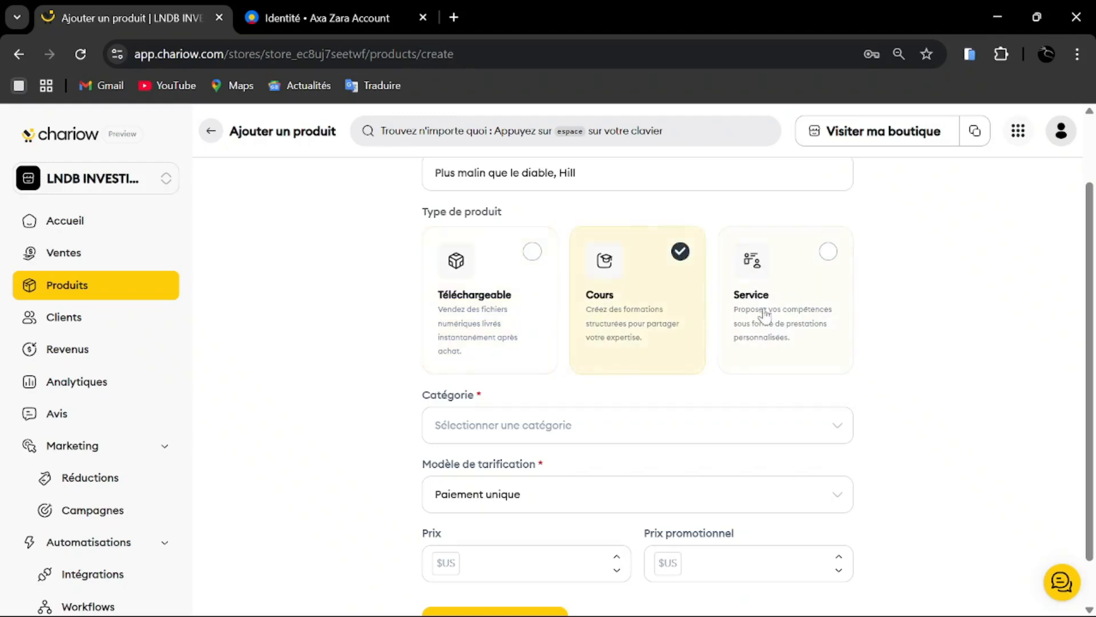
left_click(807, 271)
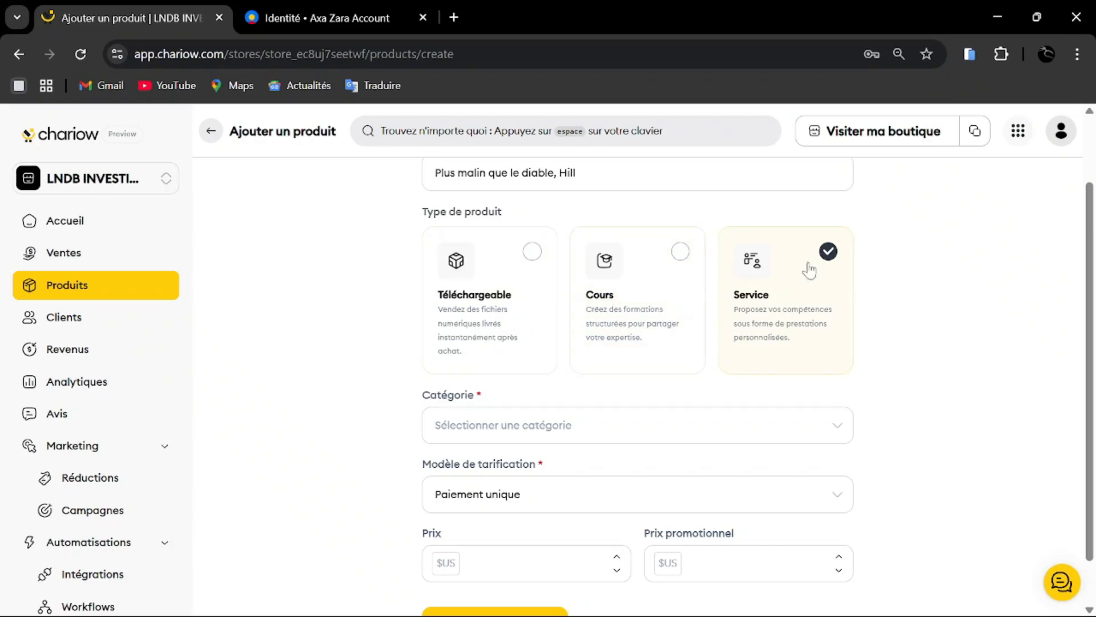
left_click(542, 315)
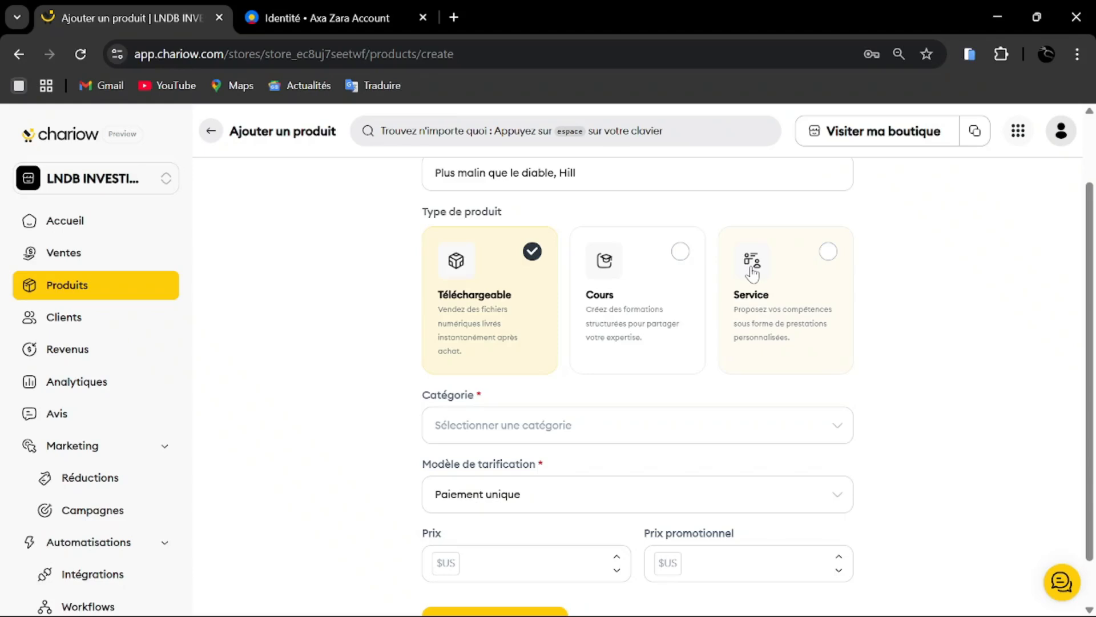
Review the available product categories and set the category to Littérature & Édition
scroll(742, 265, "down", 1)
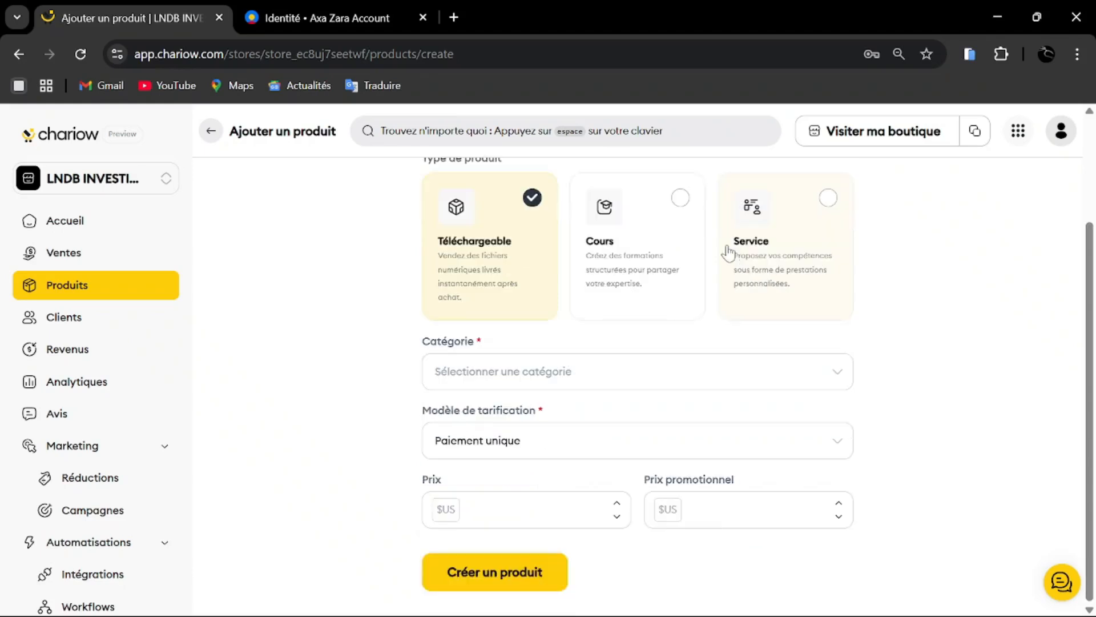
left_click(526, 374)
scroll(514, 365, "up", 2)
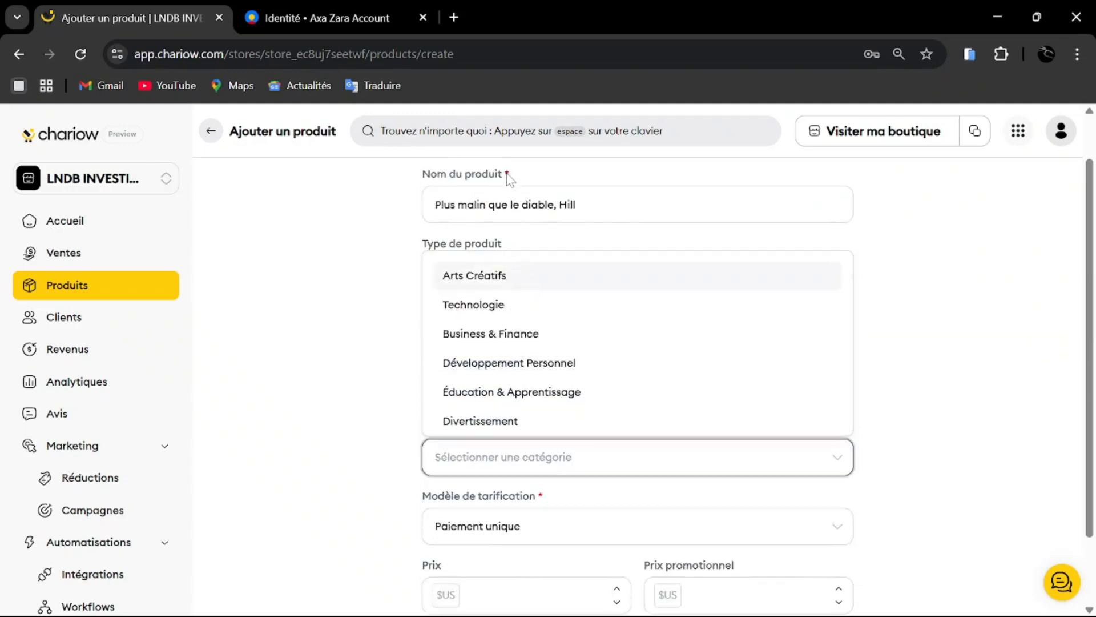
left_click(371, 312)
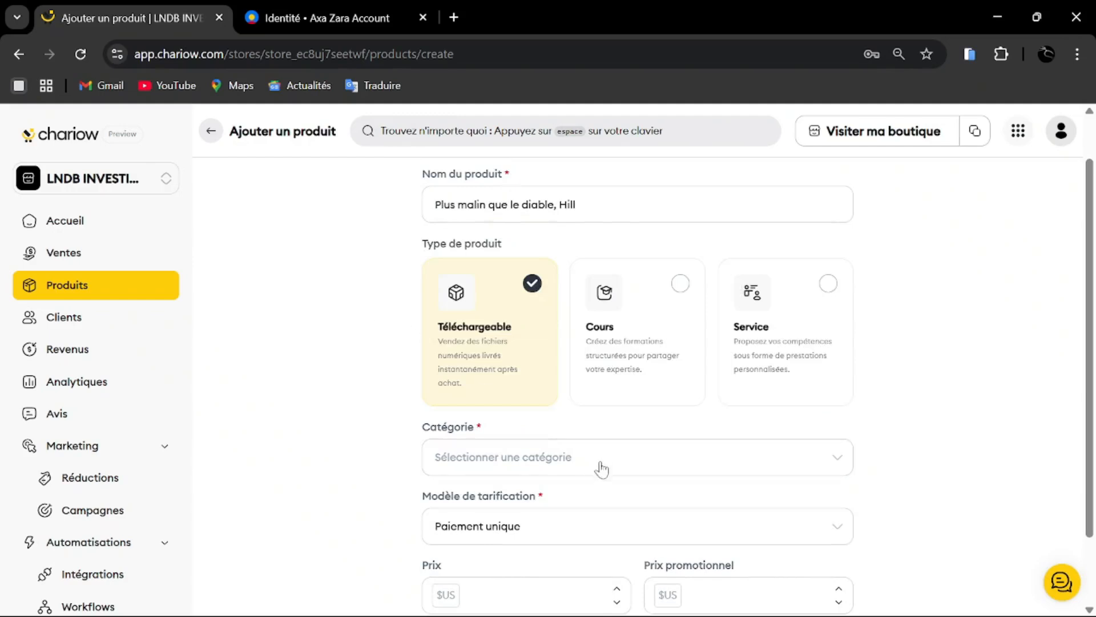
scroll(514, 400, "down", 2)
left_click(505, 372)
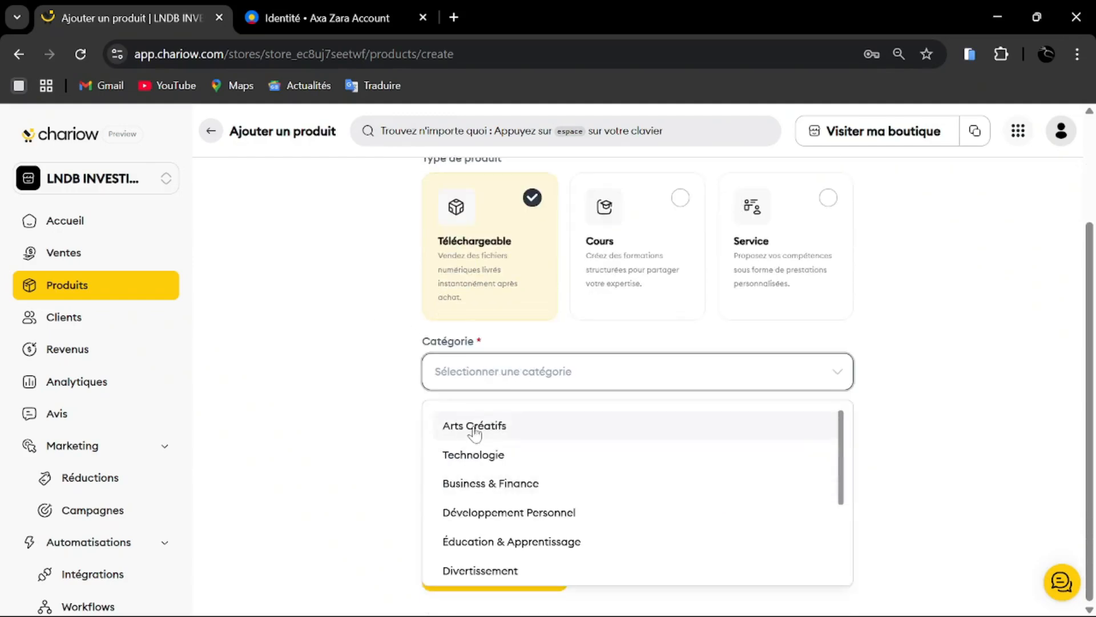
scroll(511, 488, "down", 2)
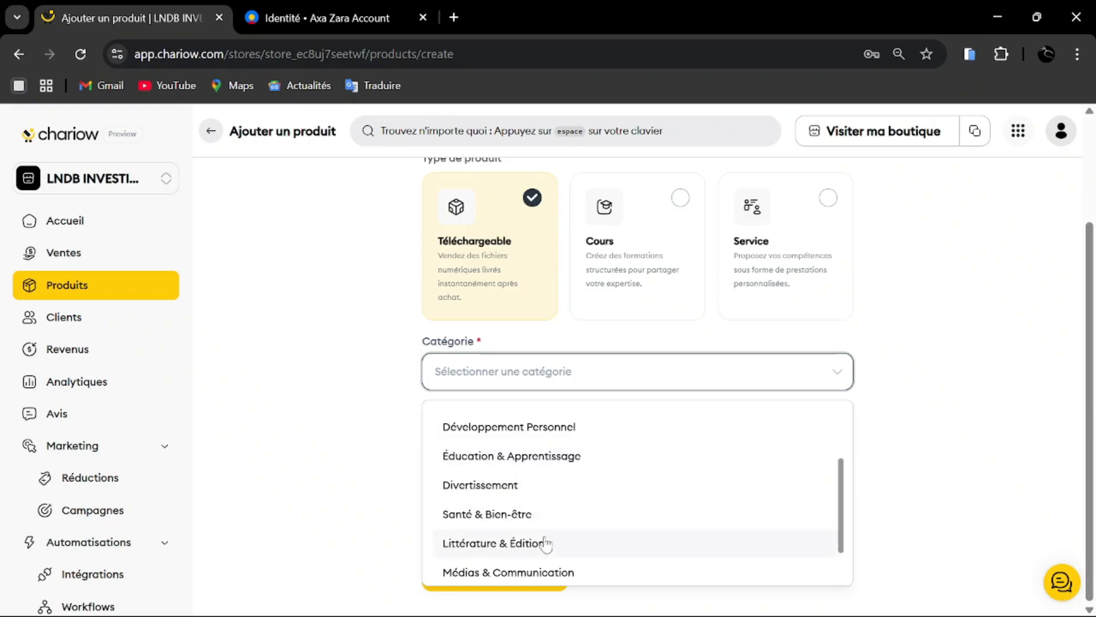
scroll(545, 542, "down", 1)
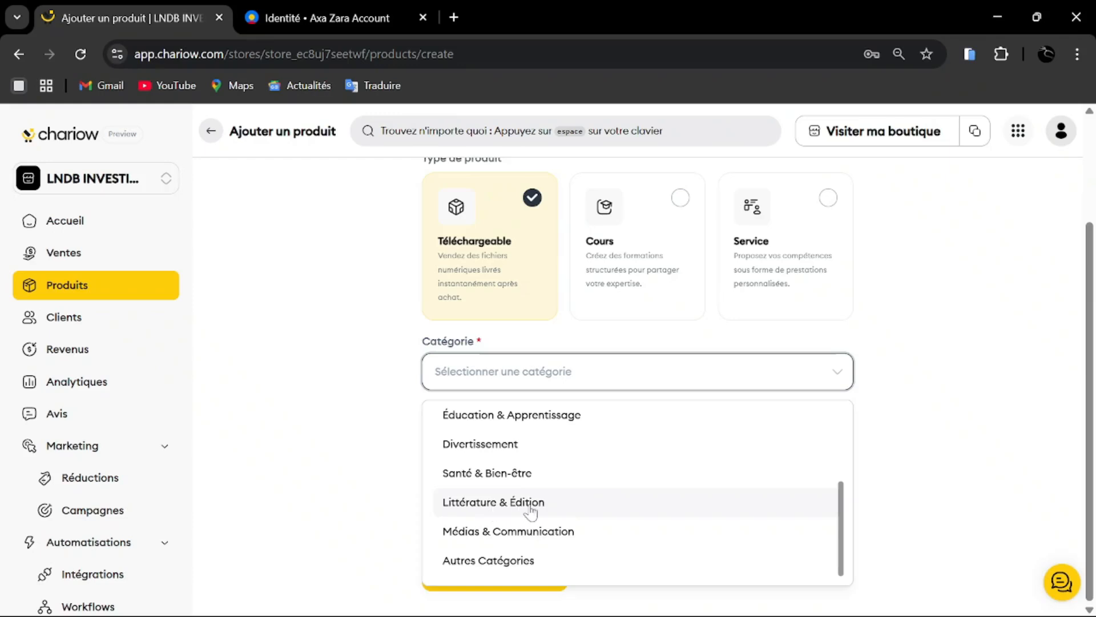
scroll(502, 460, "up", 3)
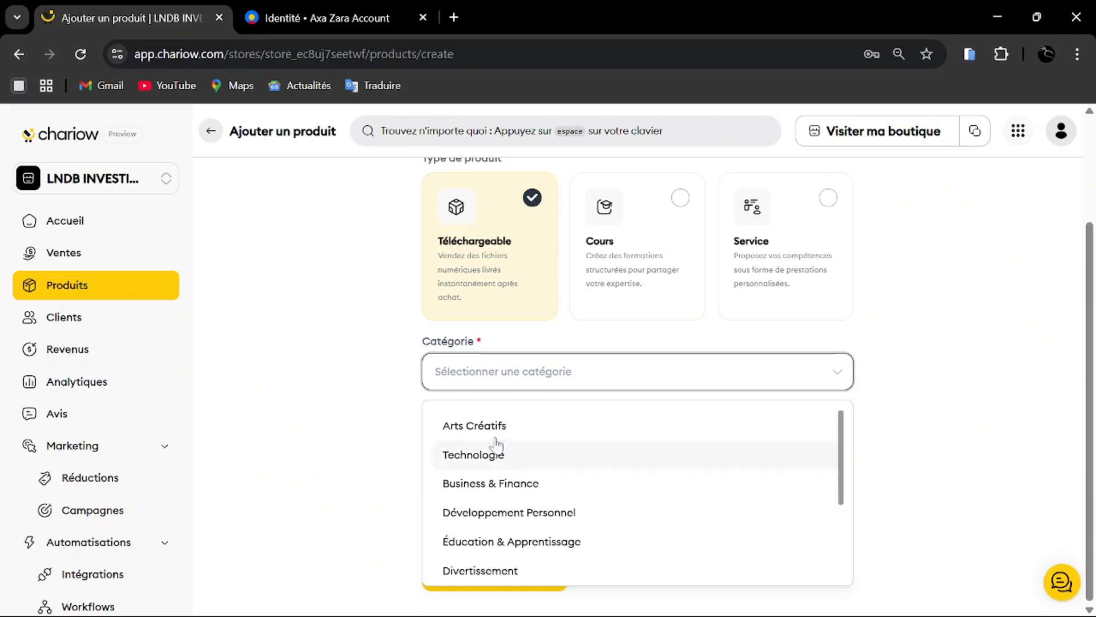
scroll(502, 523, "down", 3)
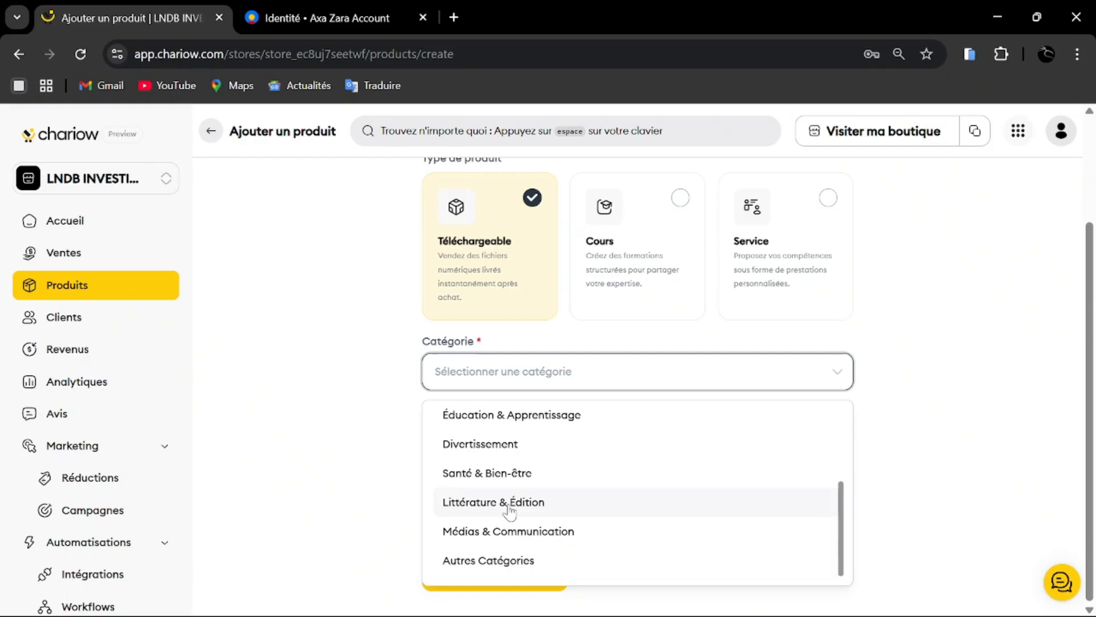
left_click(508, 504)
Open the choices for the product's pricing model (Modèle de tarification)
left_click_drag(438, 410, 535, 418)
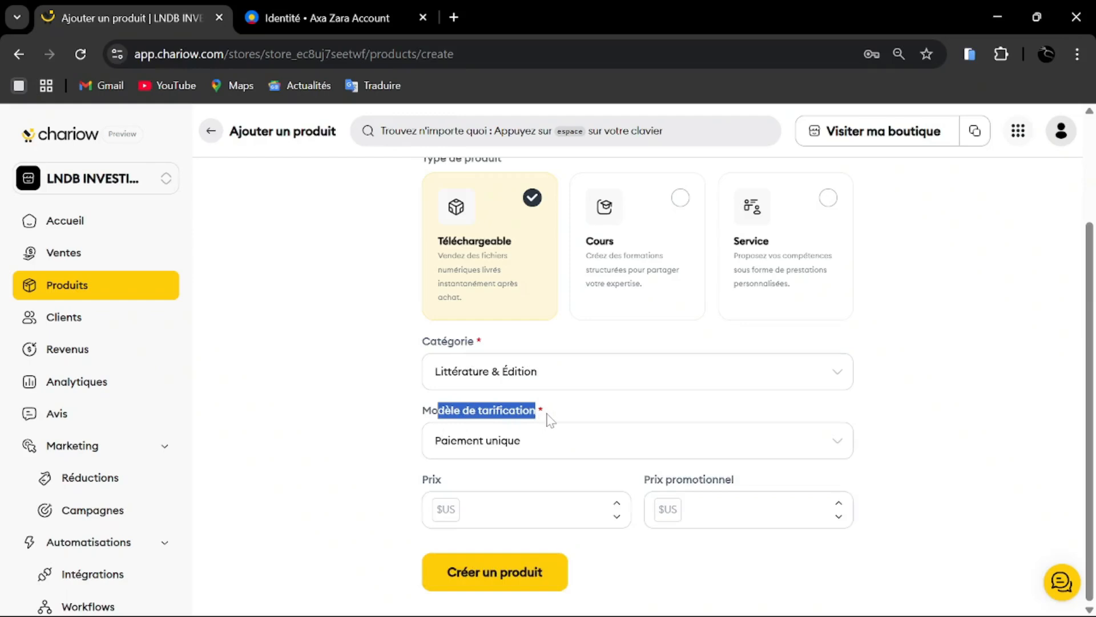
left_click(549, 420)
left_click(526, 445)
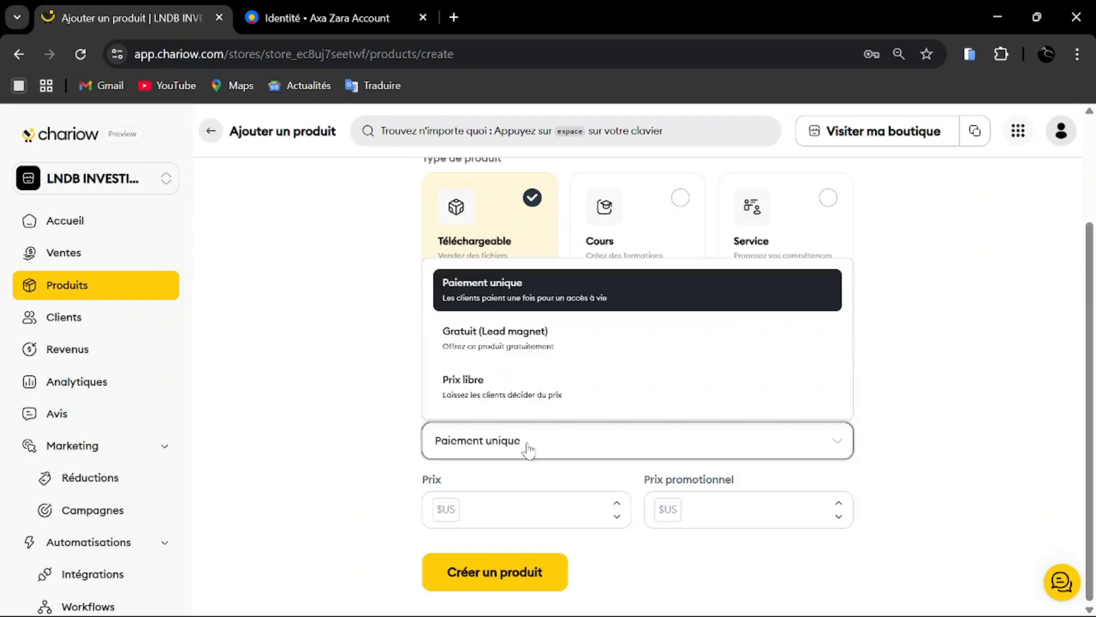
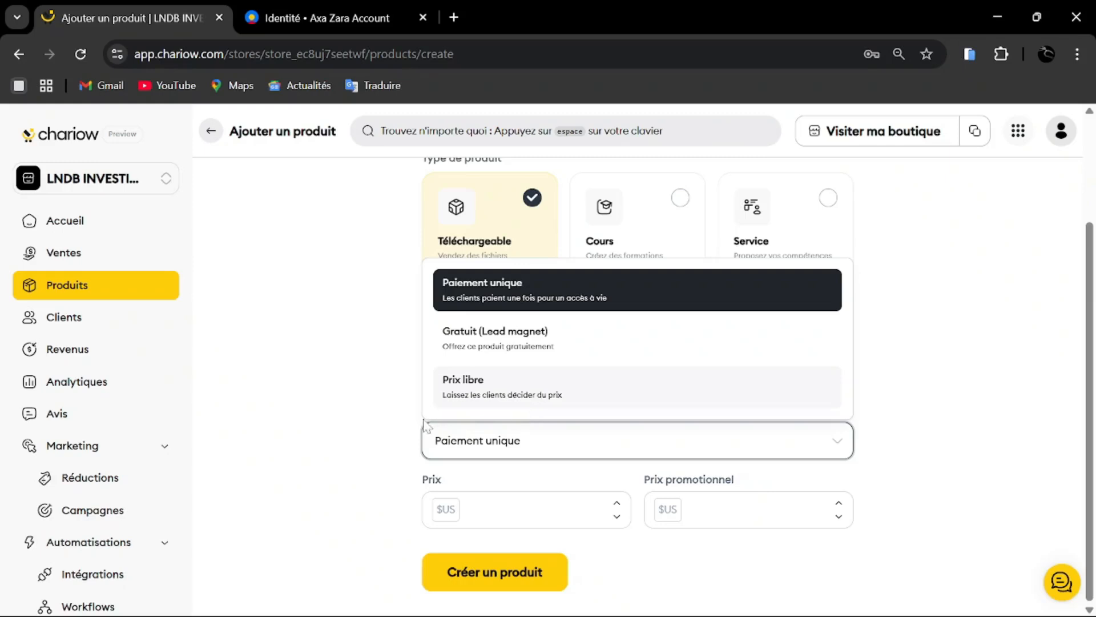
Choose Paiement unique as the pricing model and set the product's price to 5 $US
left_click(489, 294)
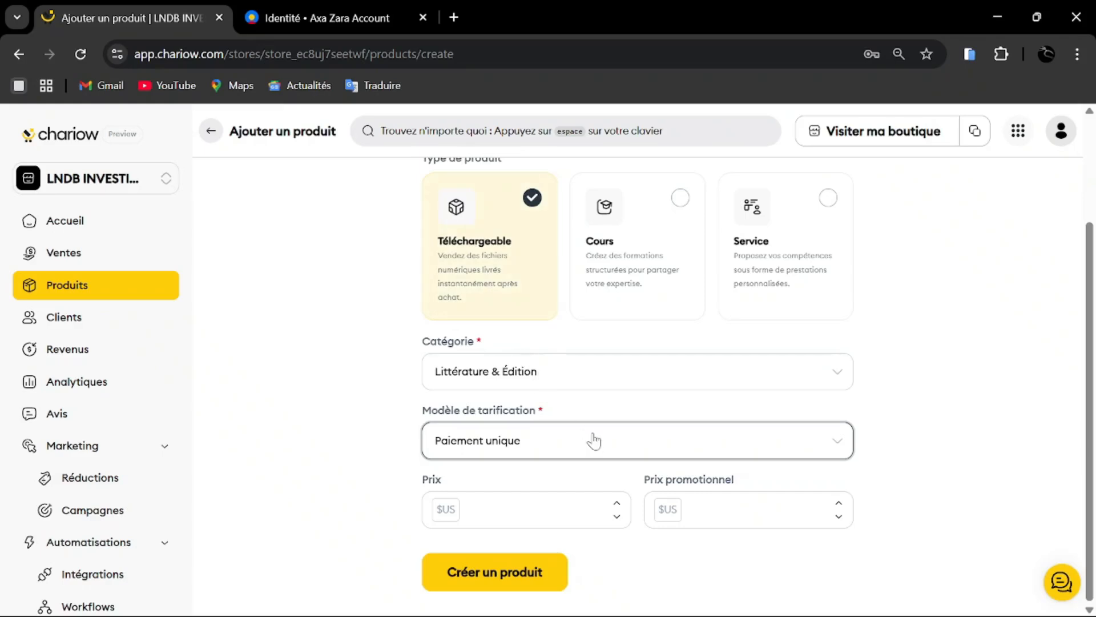
left_click(444, 503)
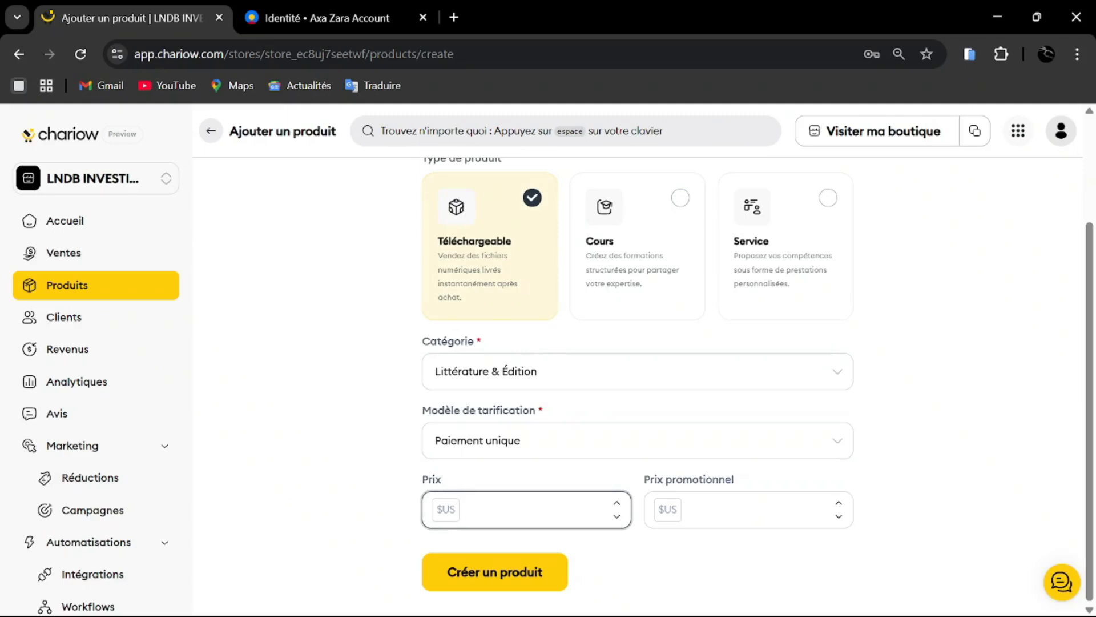
scroll(643, 472, "up", 3)
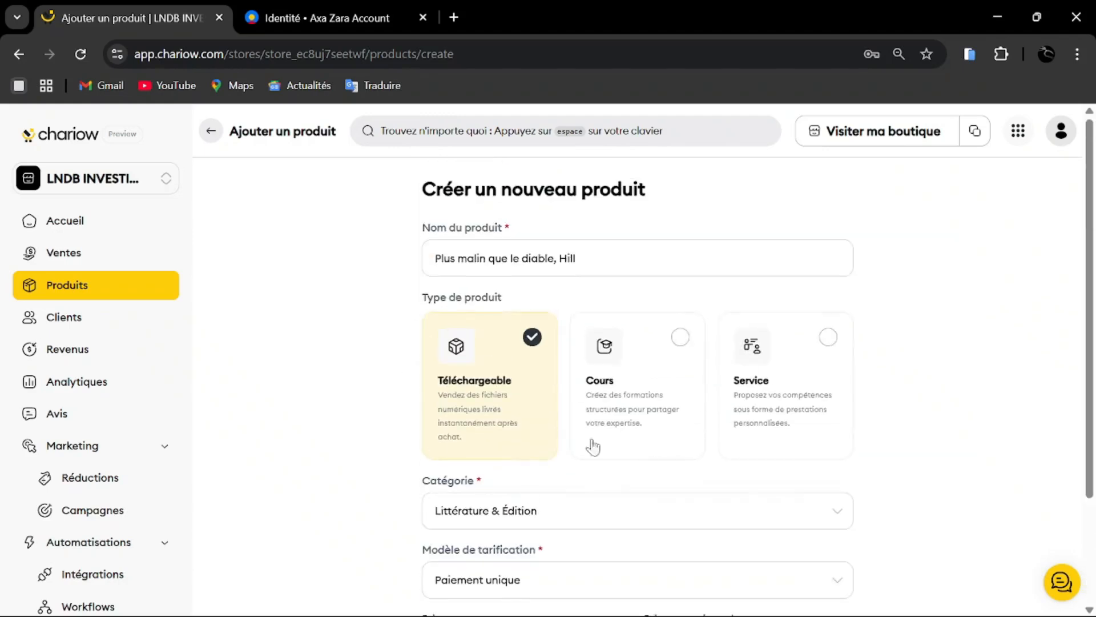
scroll(590, 446, "down", 3)
left_click_drag(437, 510, 459, 512)
left_click(469, 509)
left_click(473, 512)
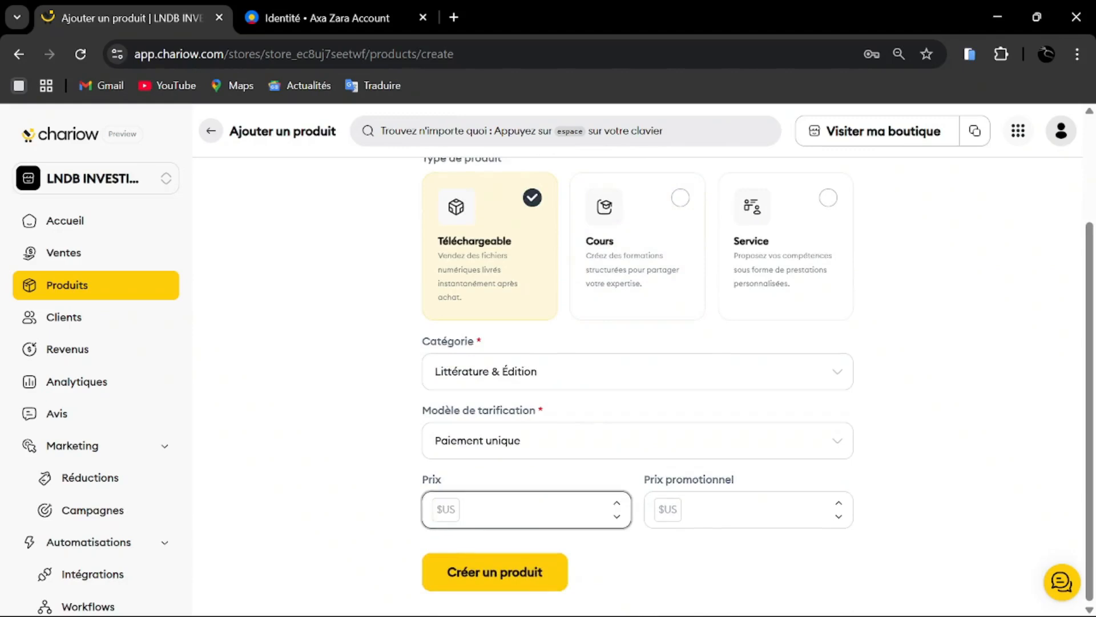
type("5")
Try a promotional price of 0 $US for the product
left_click(690, 482)
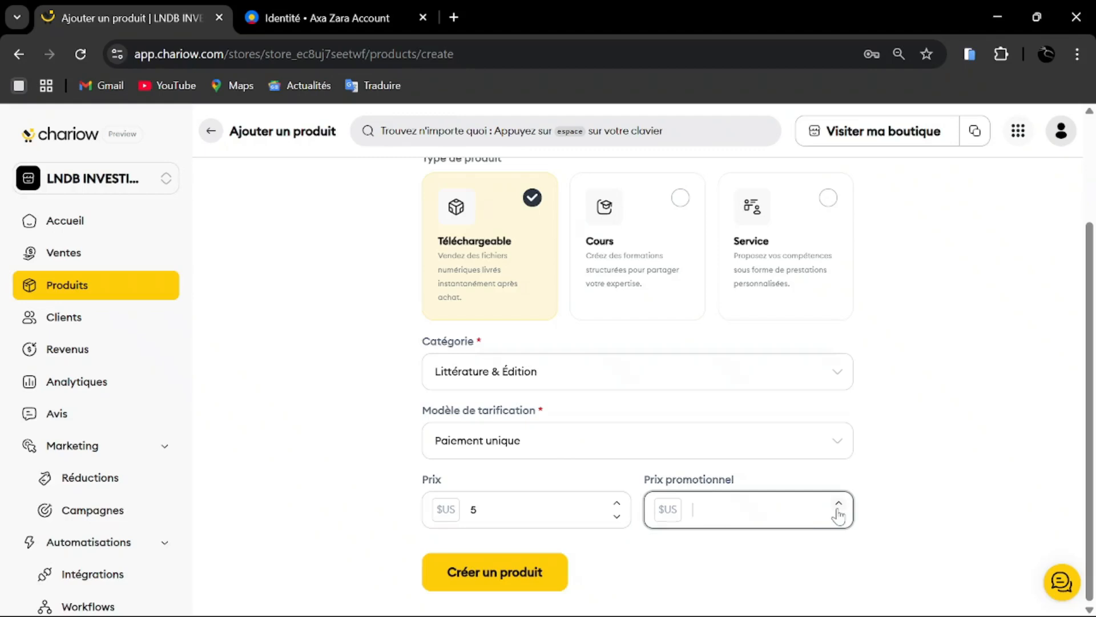
left_click(837, 508)
left_click(835, 509)
left_click(837, 506)
left_click(837, 506)
left_click(838, 506)
key("BackSpace")
type("0")
left_click(906, 488)
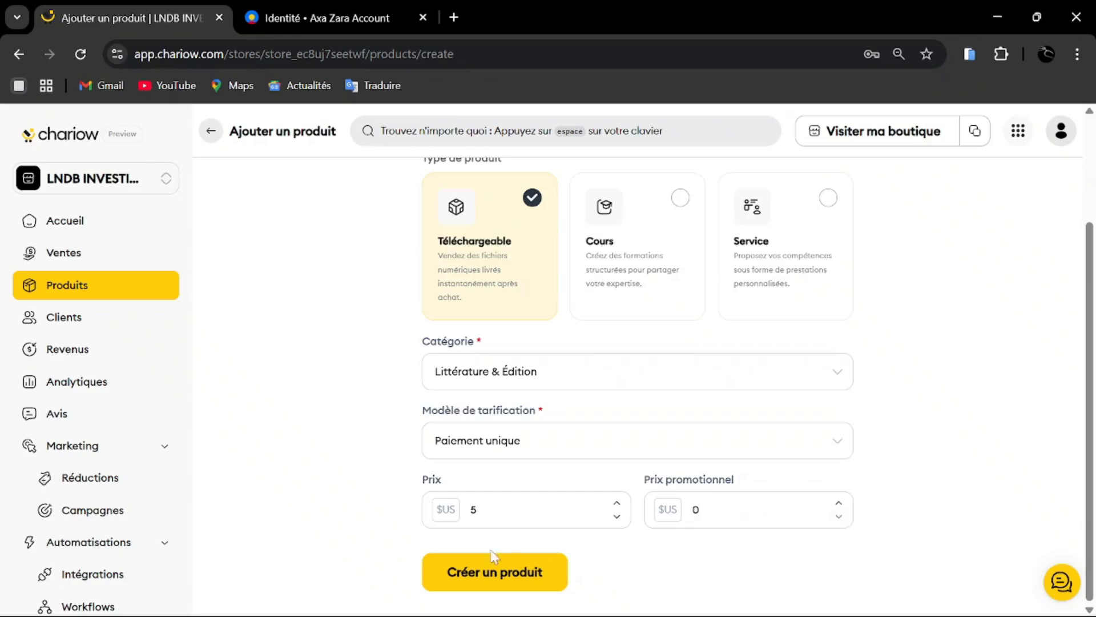
Clear the promotional price and create the product
left_click(759, 509)
key("BackSpace")
left_click(971, 394)
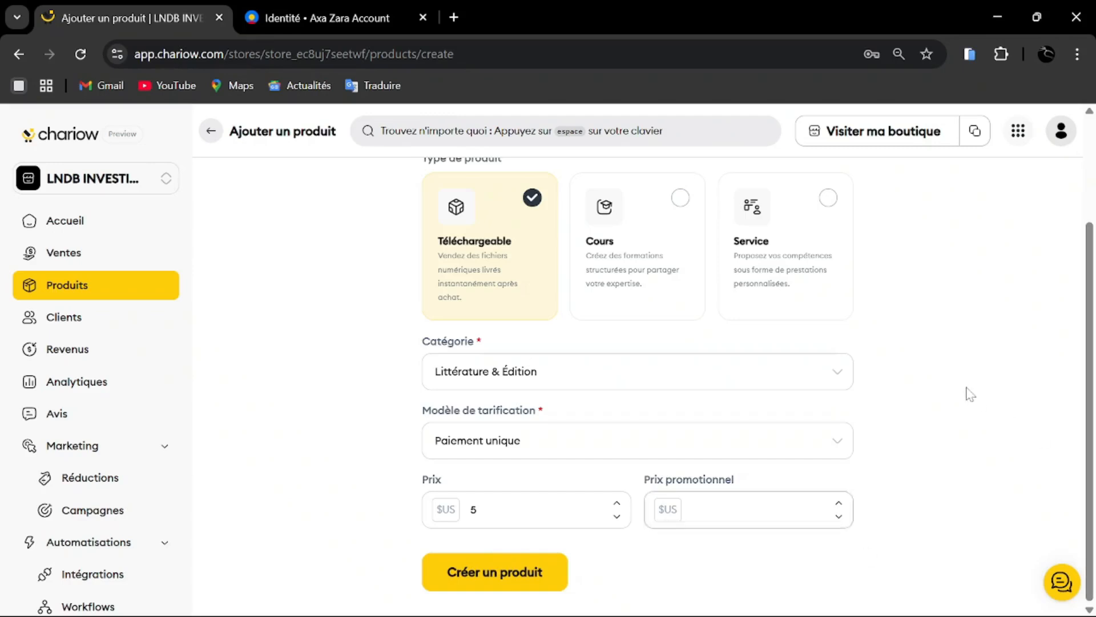
left_click(550, 574)
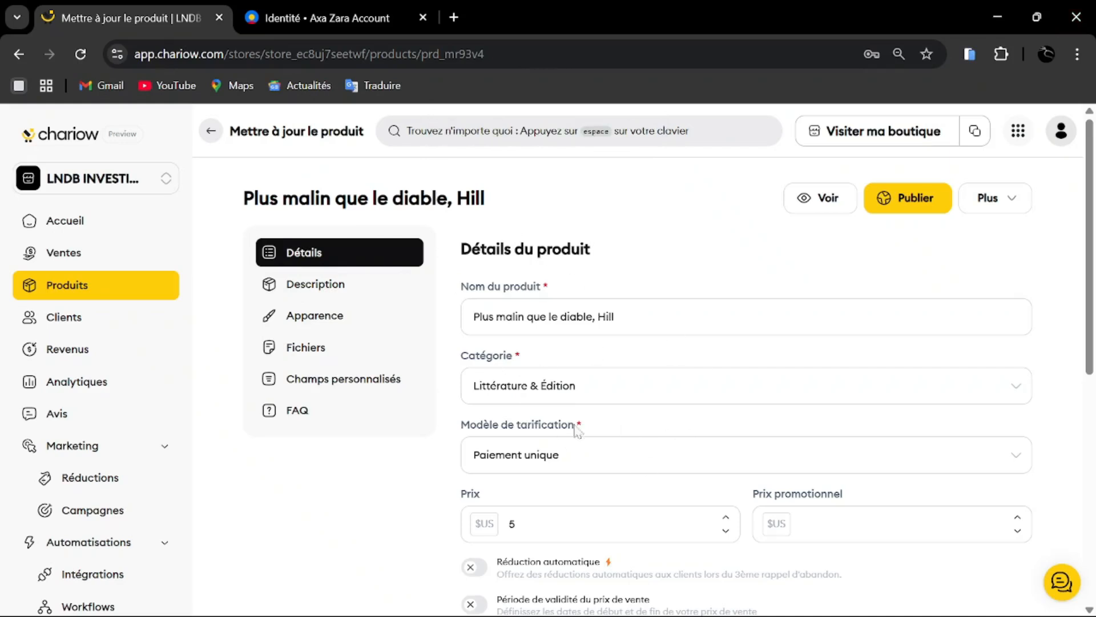
Examine the new product's detail settings, including its price, the automatic discount and the validity period of the sale price
scroll(571, 368, "down", 5)
scroll(571, 369, "up", 4)
scroll(571, 368, "down", 3)
scroll(571, 368, "up", 2)
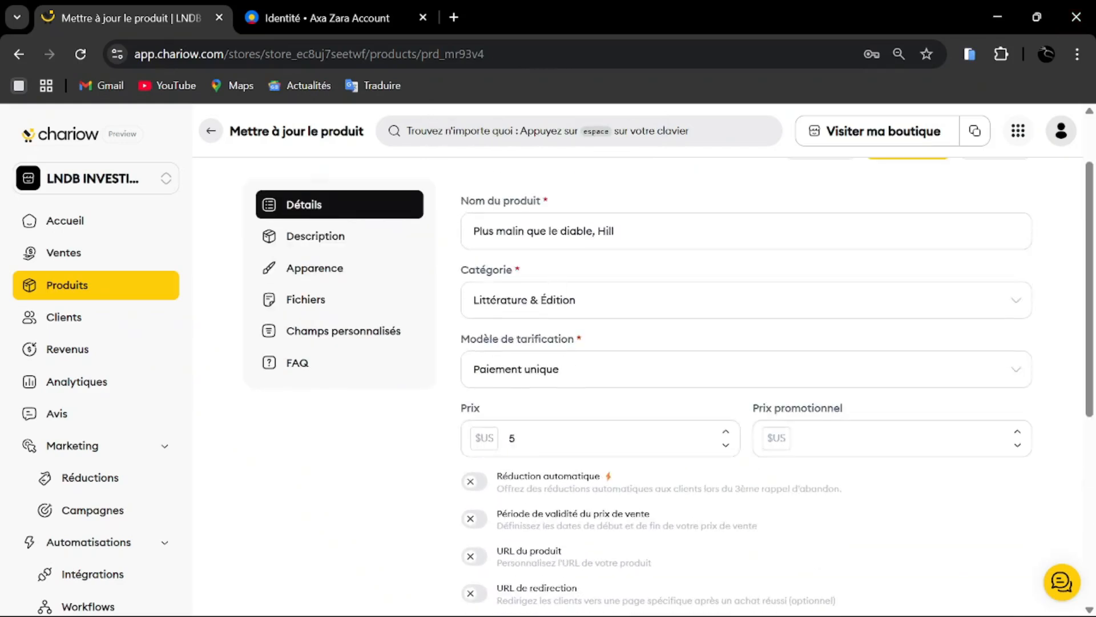
scroll(485, 383, "down", 3)
scroll(491, 342, "down", 3)
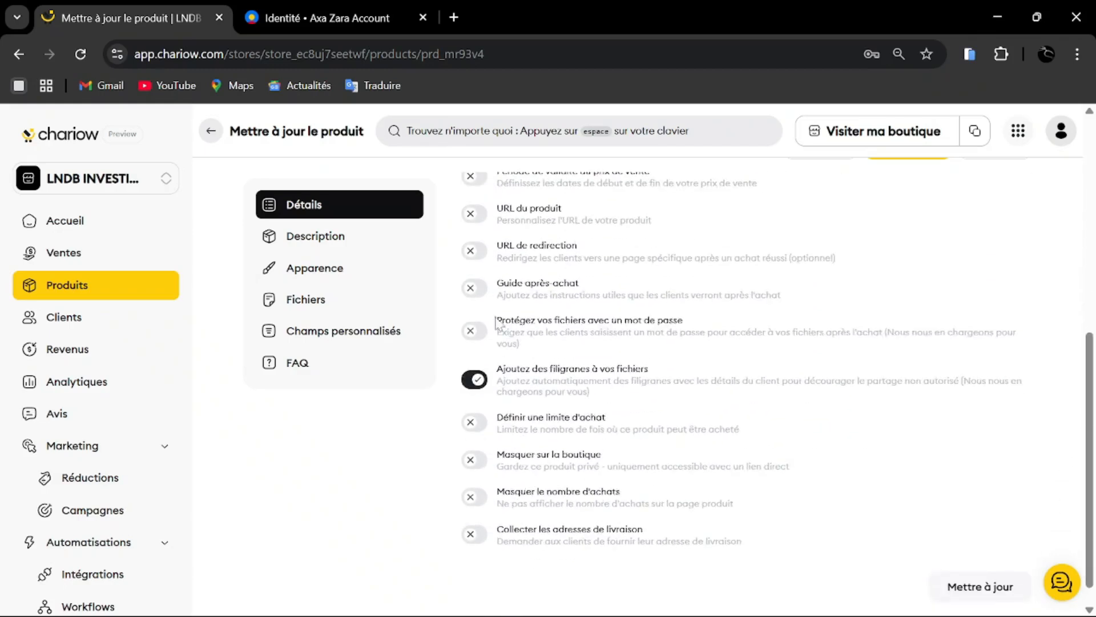
scroll(487, 507, "up", 3)
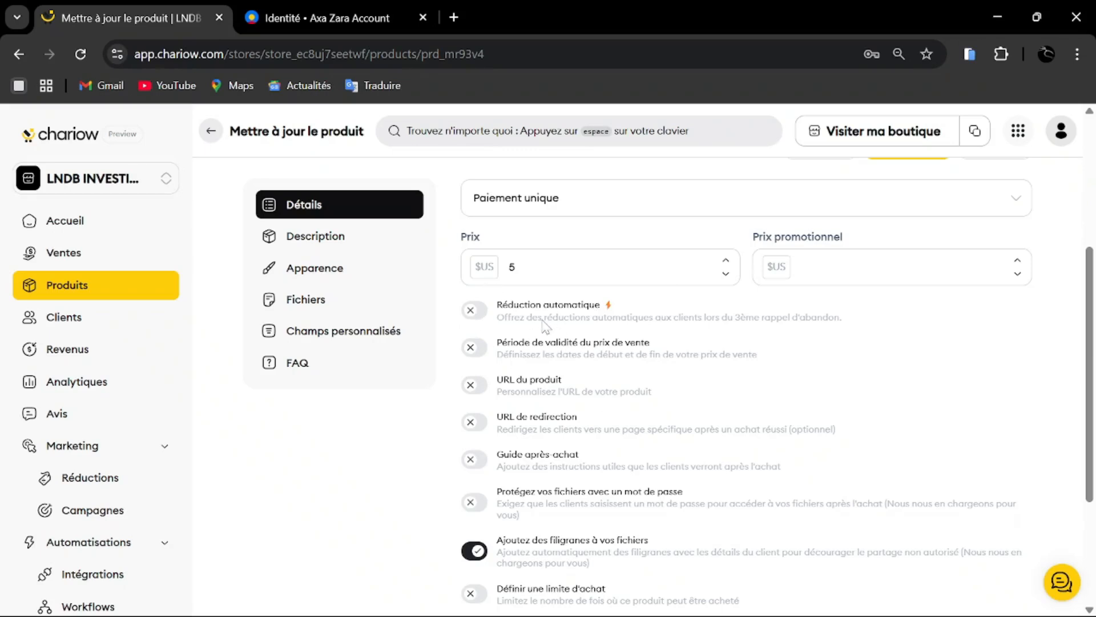
double_click(506, 269)
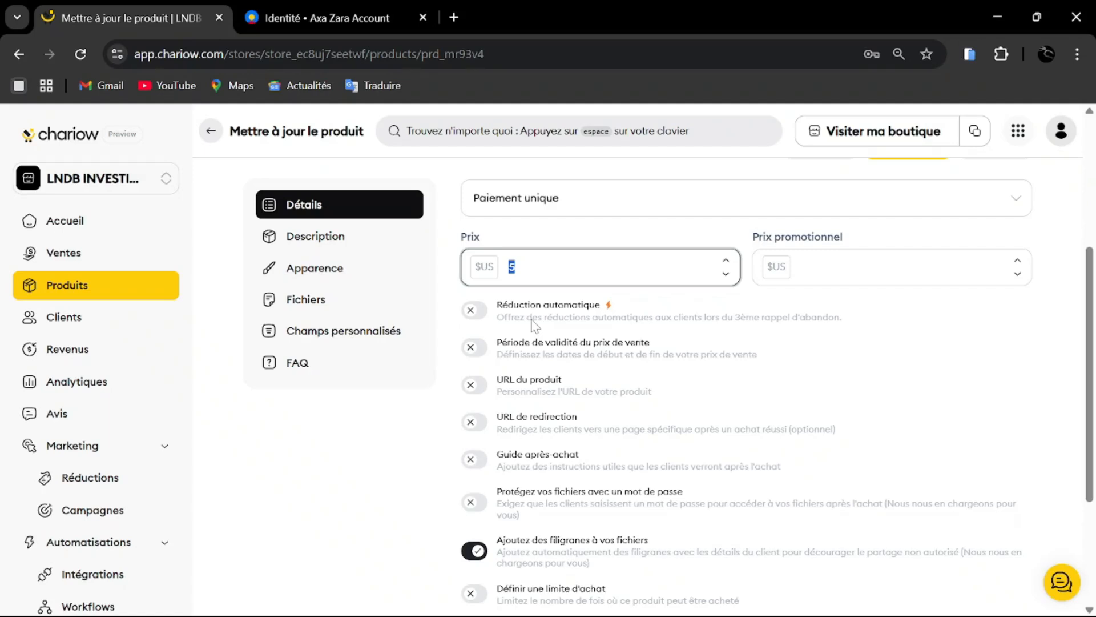
left_click_drag(558, 318, 580, 319)
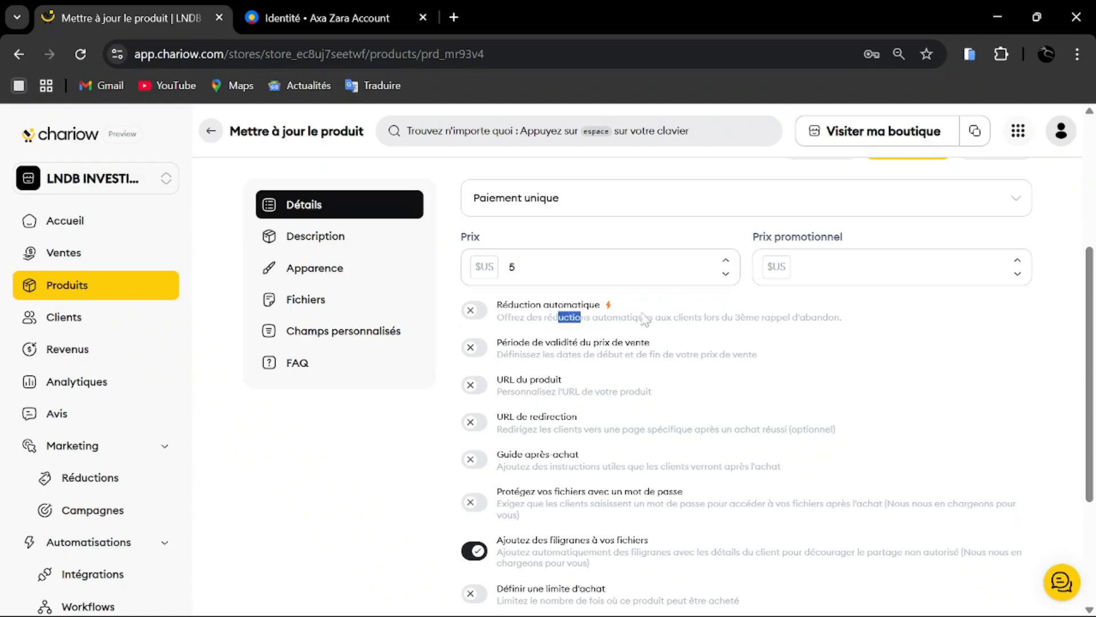
left_click(837, 337)
left_click_drag(497, 354, 771, 363)
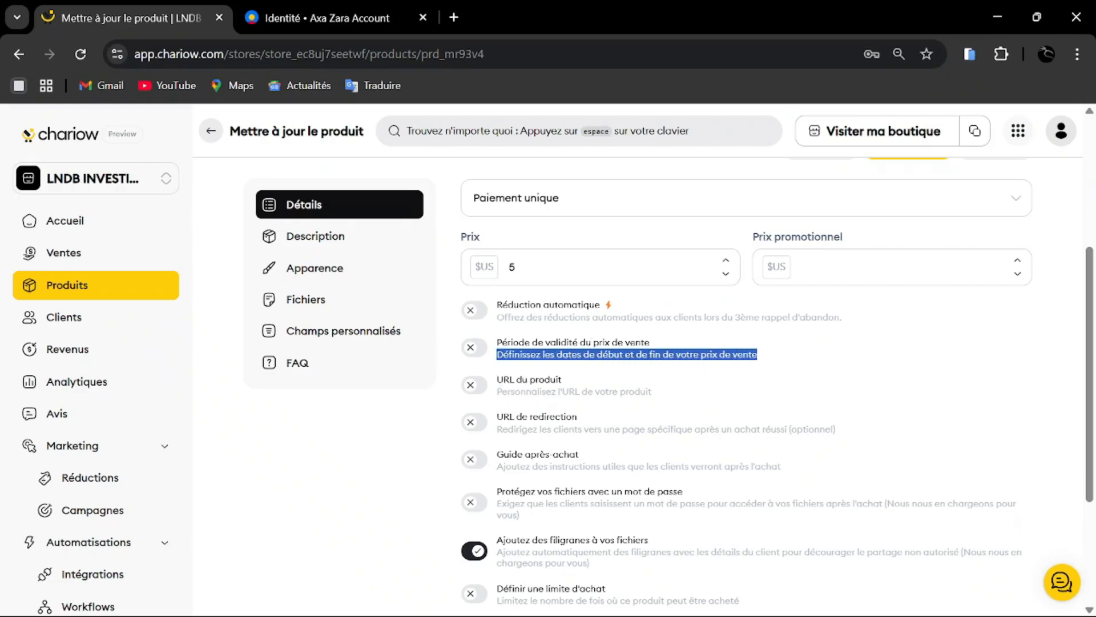
left_click_drag(519, 268, 503, 273)
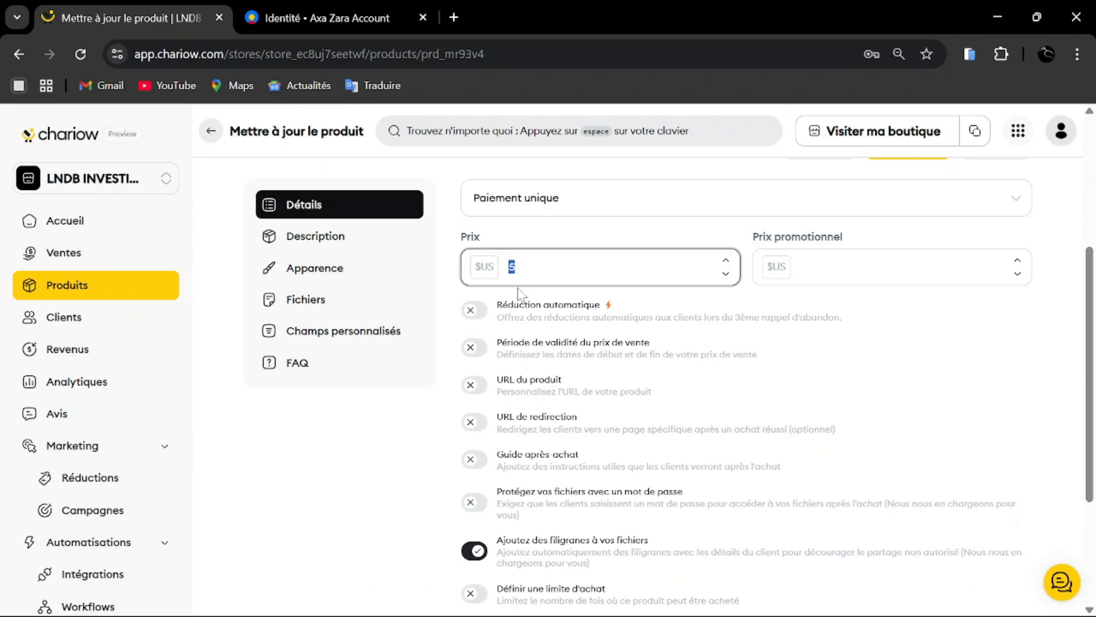
mouse_move(1020, 609)
left_click_drag(512, 266, 404, 243)
Try the Période de vente validity option with its start and end date calendars, and switch it off again
left_click(495, 349)
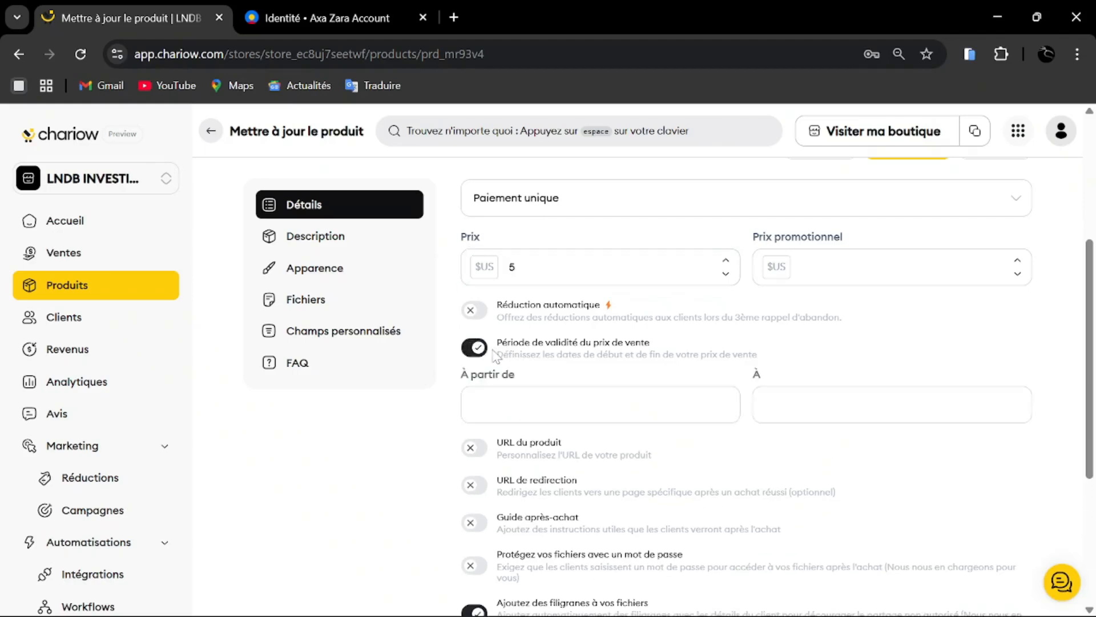
left_click(514, 403)
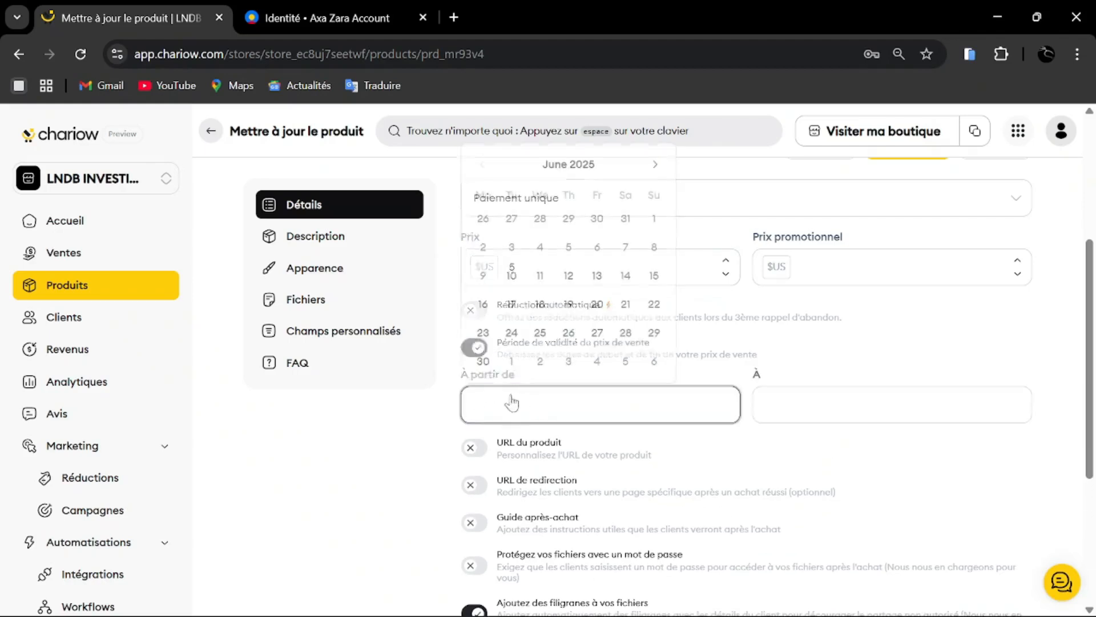
left_click(787, 412)
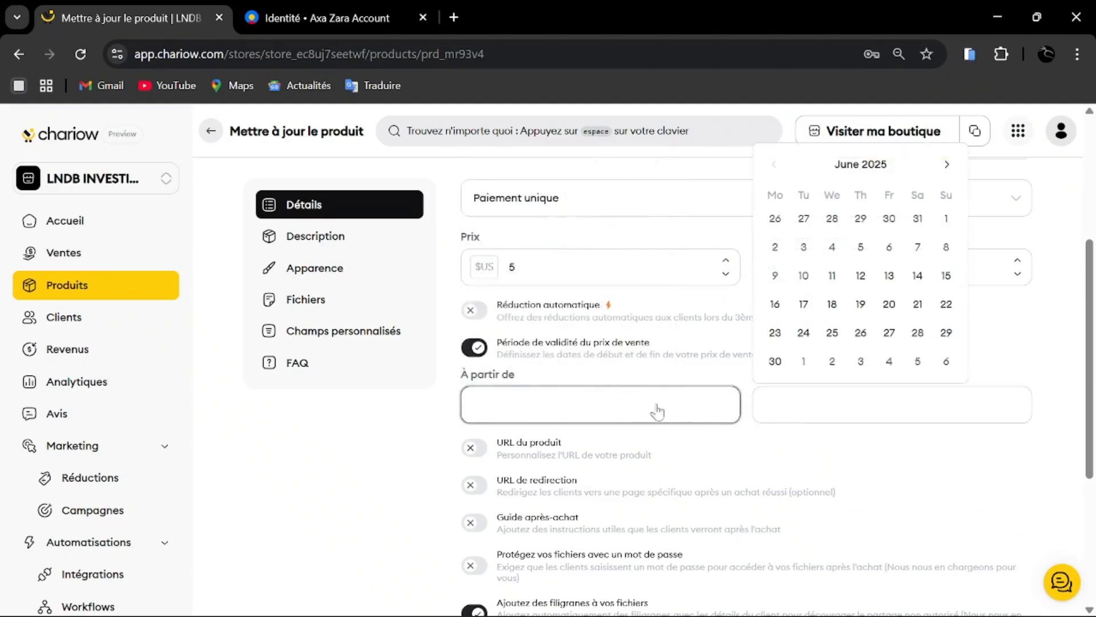
left_click(797, 403)
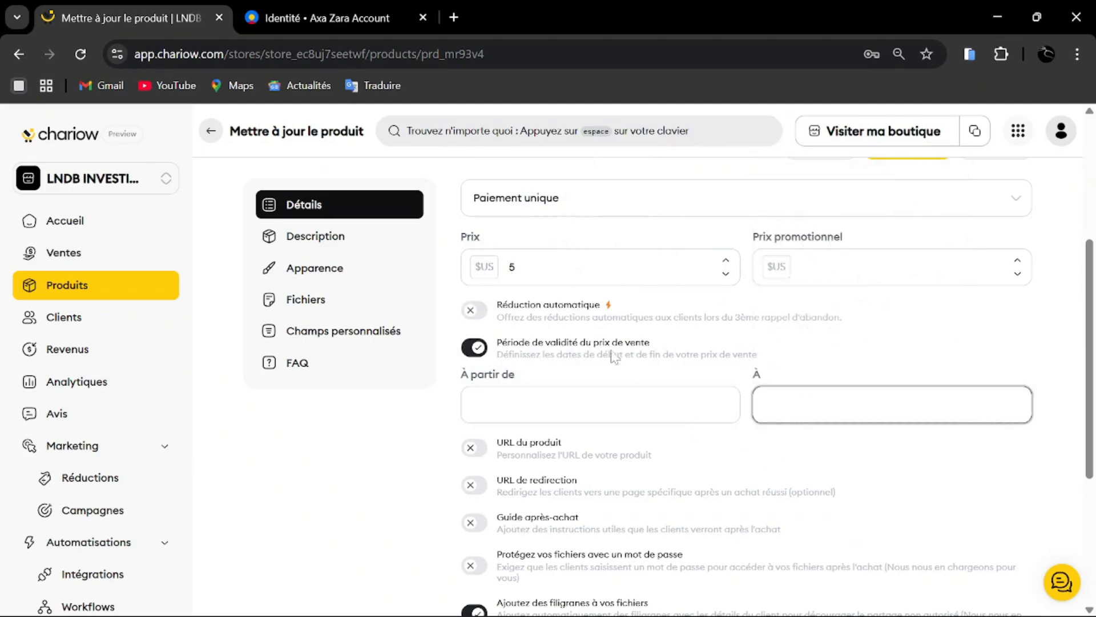
left_click(479, 348)
Copy the product name "Plus malin que le diable, Hill" from the product details
scroll(656, 368, "down", 2)
scroll(656, 369, "up", 3)
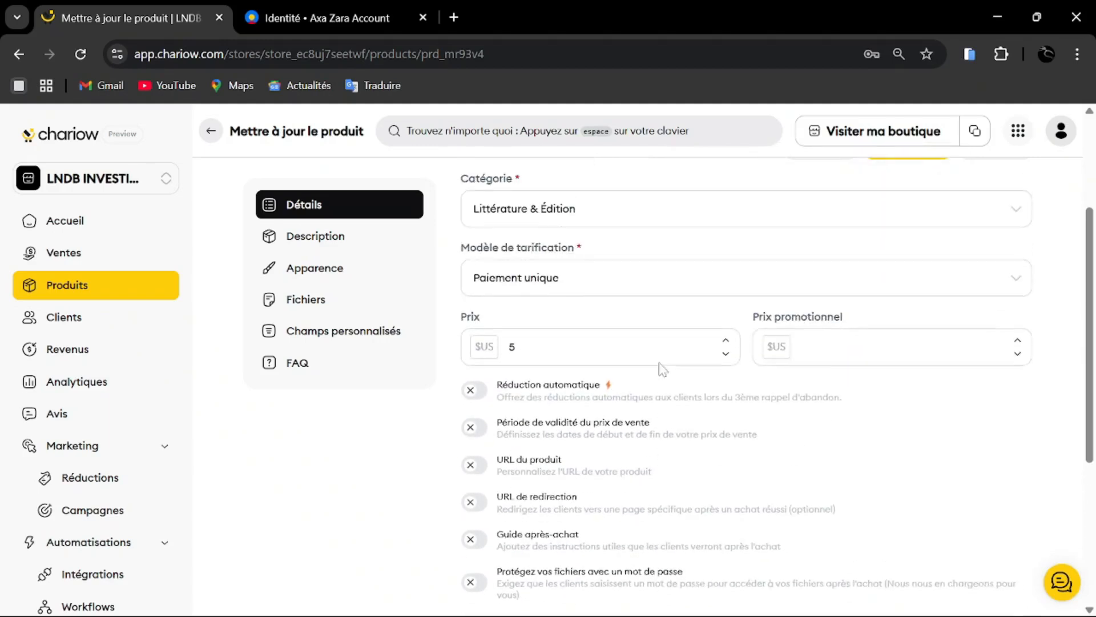
scroll(662, 368, "down", 1)
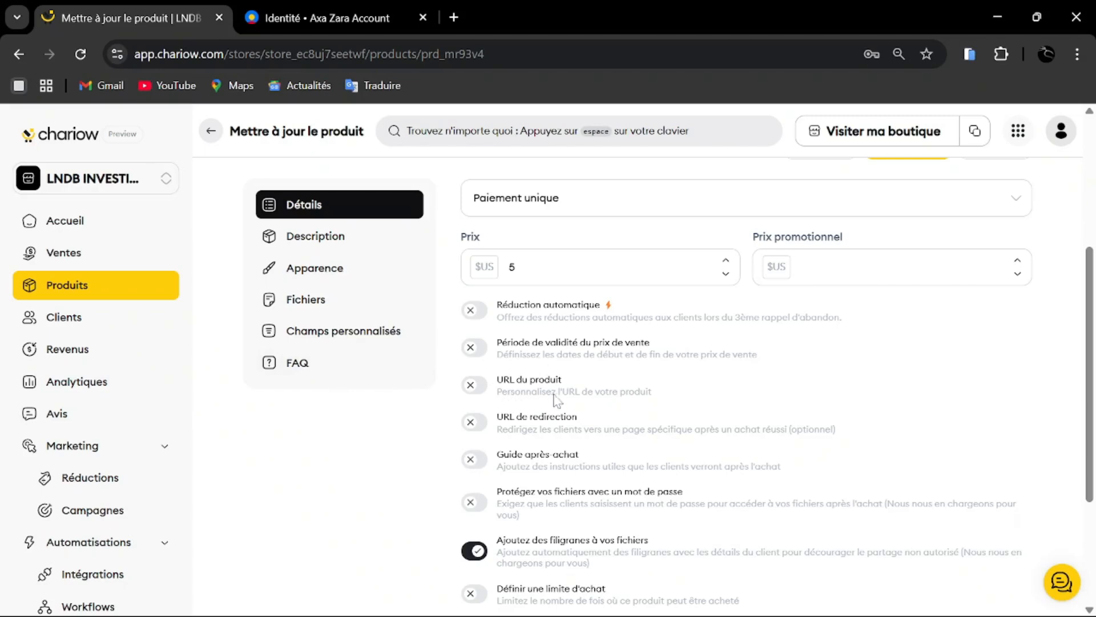
scroll(552, 390, "up", 5)
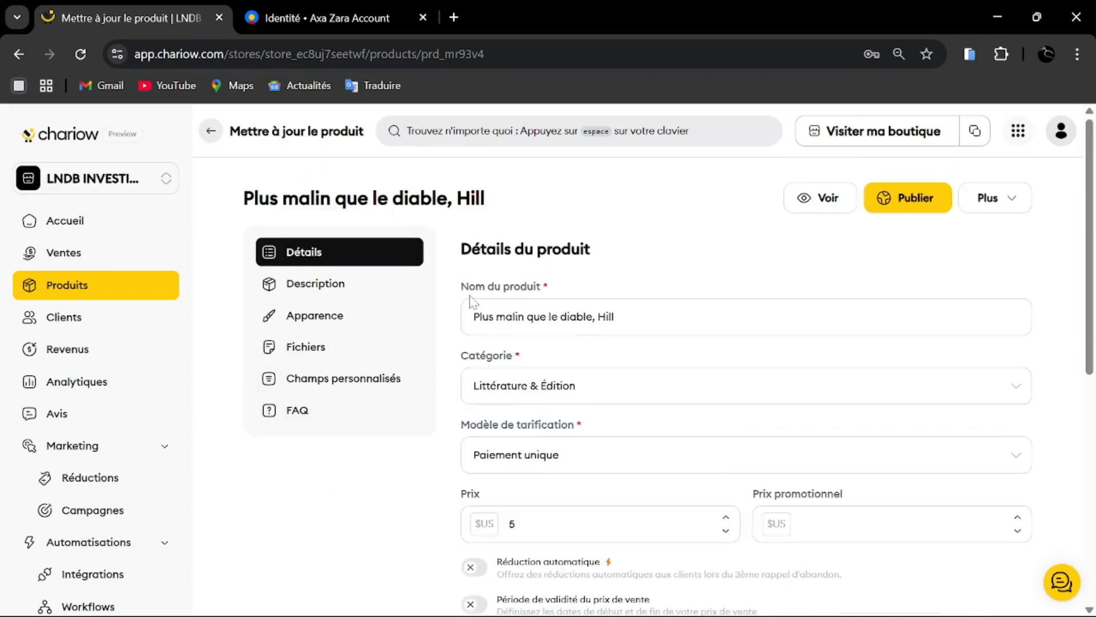
left_click_drag(615, 316, 472, 316)
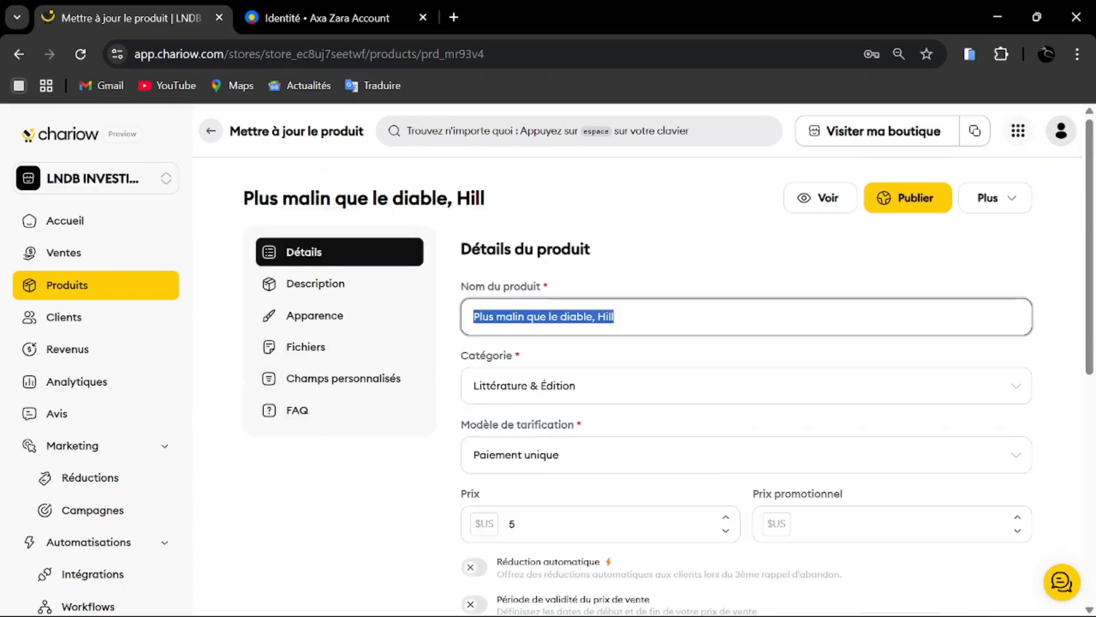
right_click(493, 316)
left_click(550, 249)
Enable the custom URL du produit and paste the copied name to set it to "plus-malin-que-le-diable-hill"
scroll(571, 302, "down", 5)
scroll(571, 303, "up", 5)
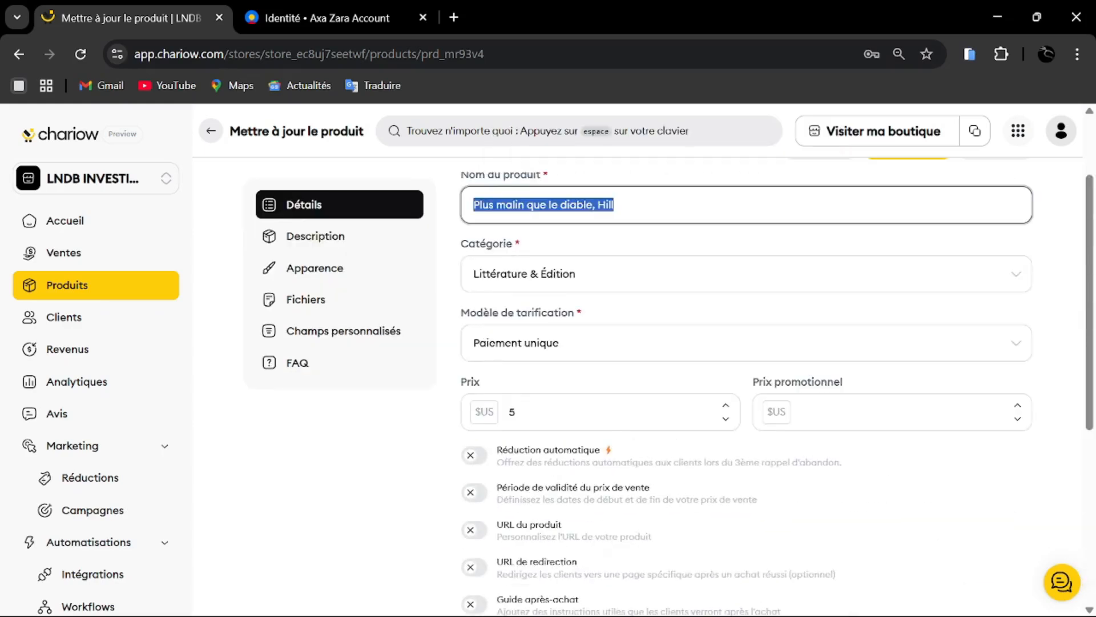
scroll(574, 306, "down", 3)
scroll(573, 304, "down", 2)
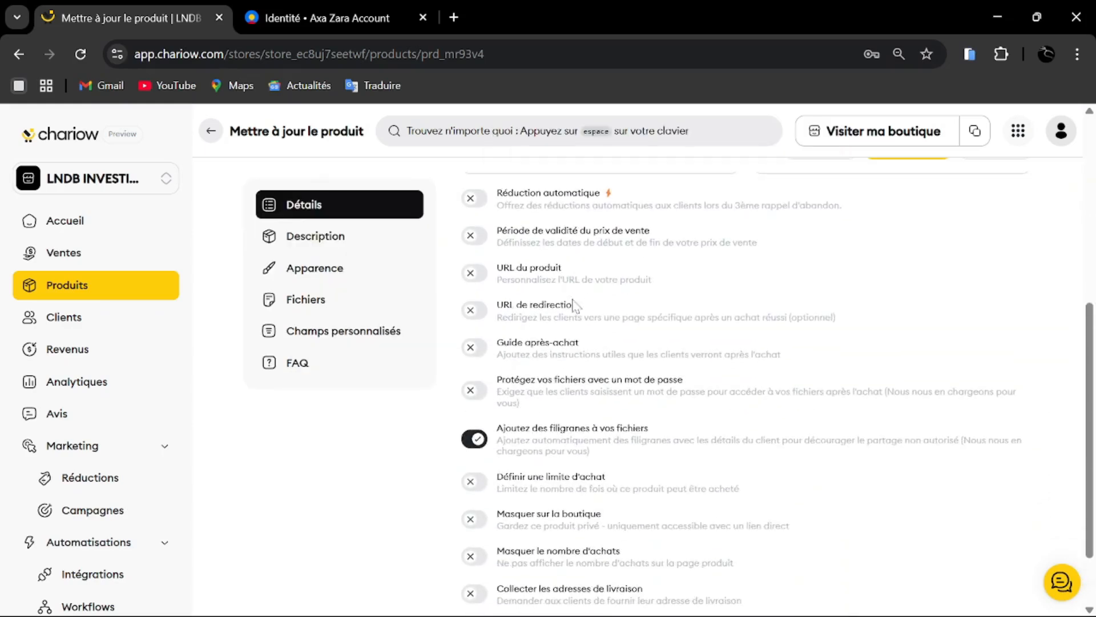
scroll(678, 362, "up", 1)
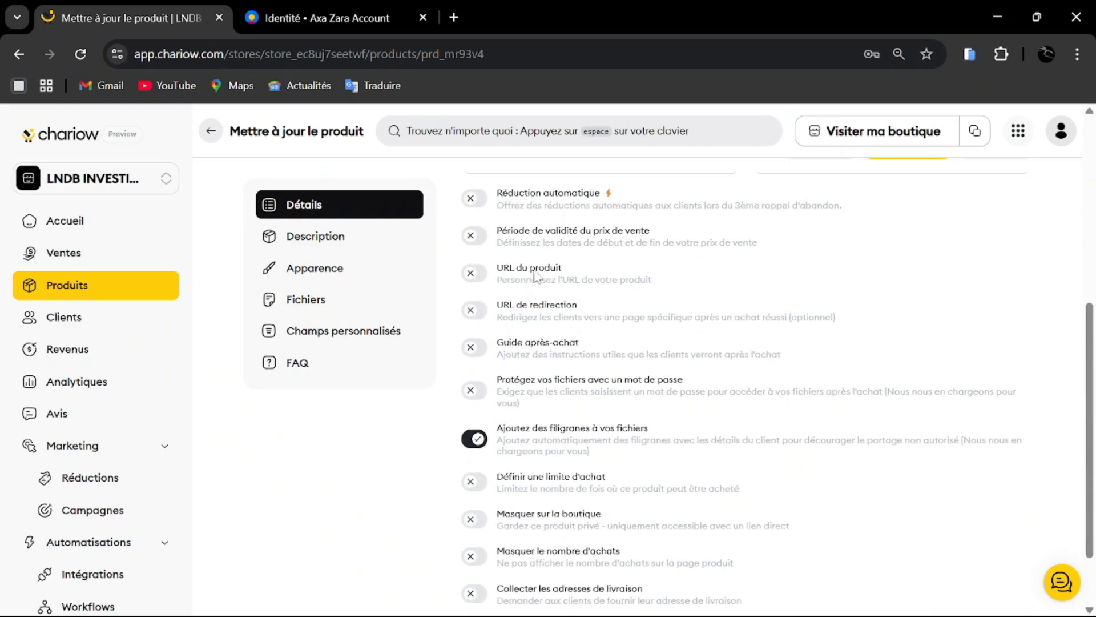
left_click(484, 274)
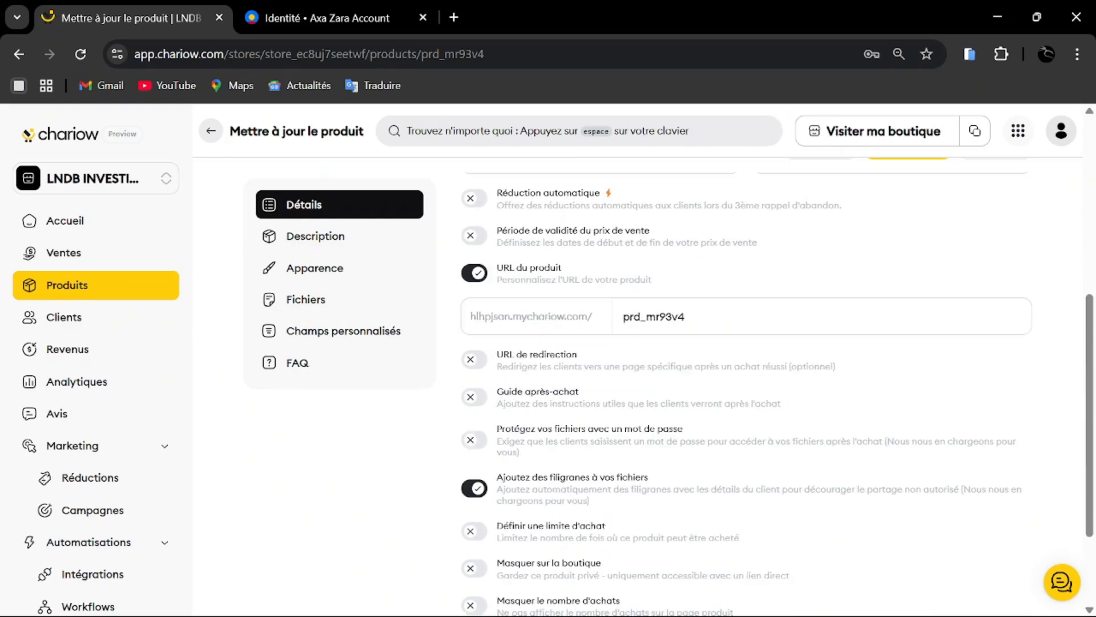
left_click_drag(470, 316, 609, 319)
left_click_drag(688, 317, 609, 322)
right_click(628, 317)
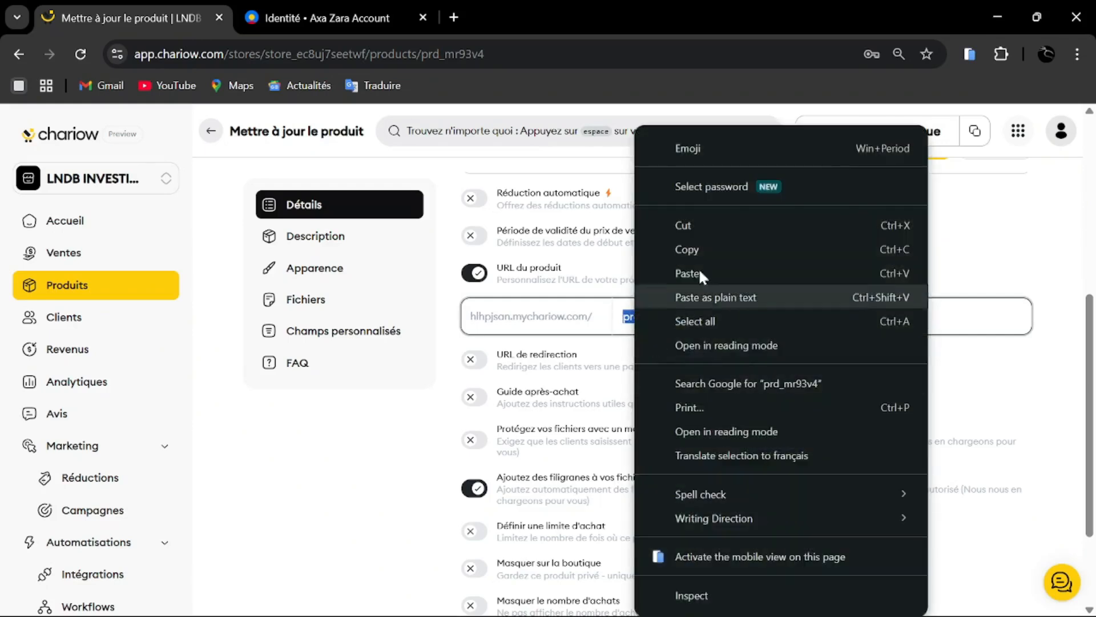
left_click(693, 276)
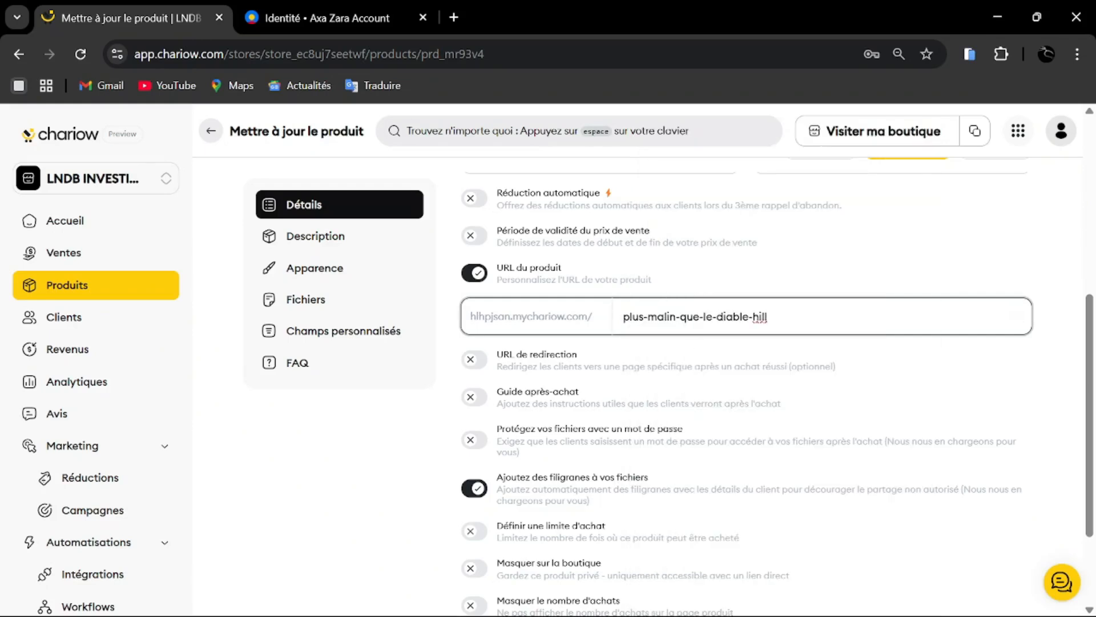
Clear the custom product URL and paste the copied name again as "plus-malin-que-le-diable-hill"
left_click_drag(470, 317, 522, 317)
left_click_drag(594, 320, 767, 318)
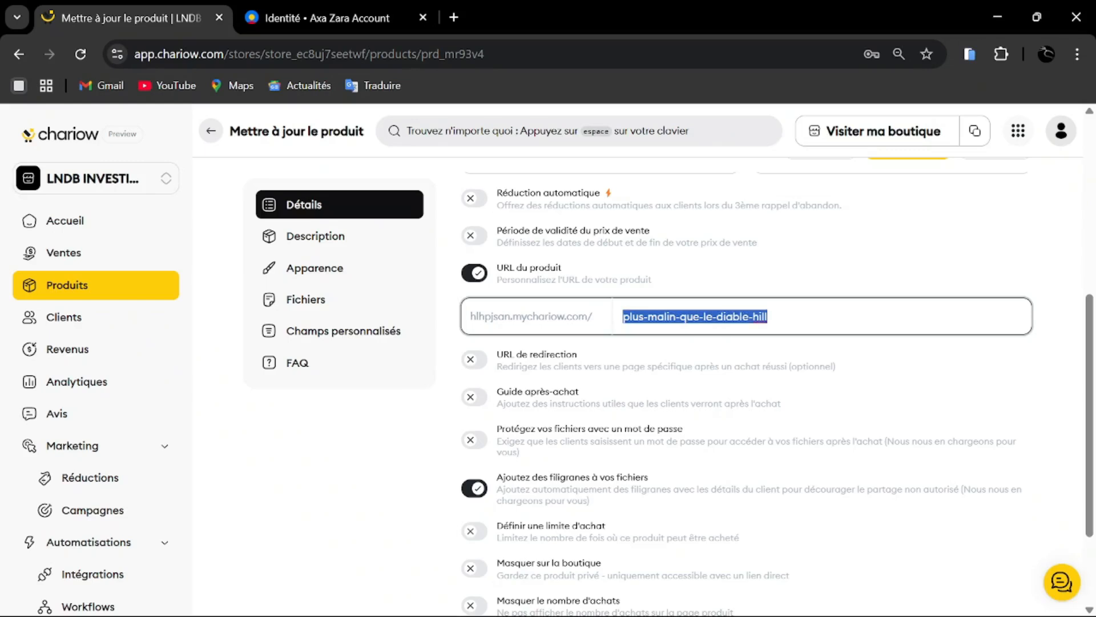
key("BackSpace")
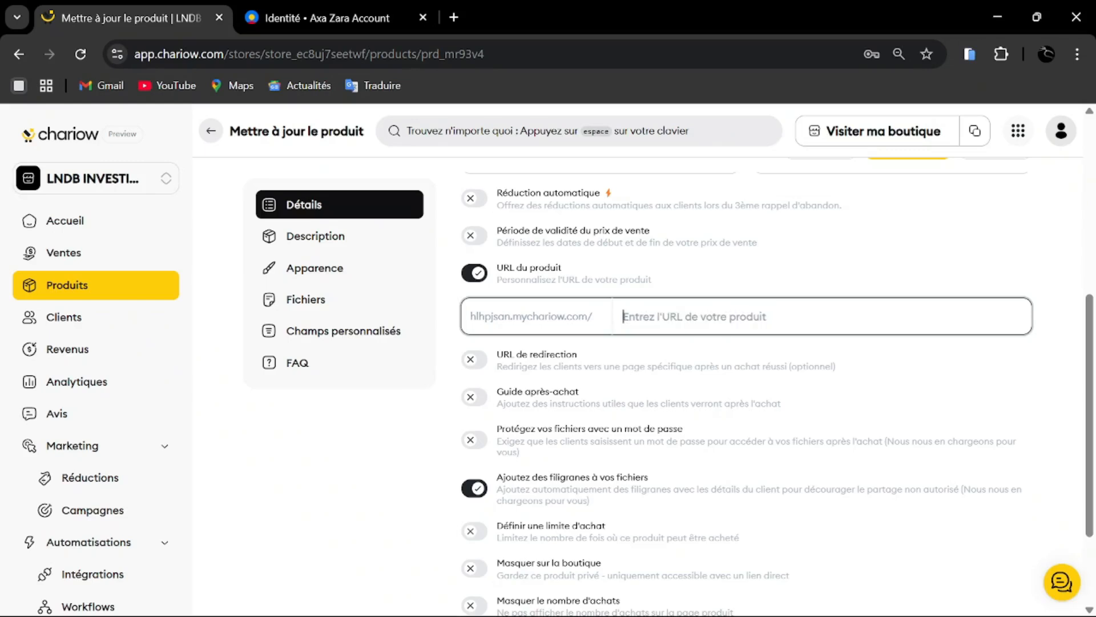
key("ctrl+z")
key("ctrl+c")
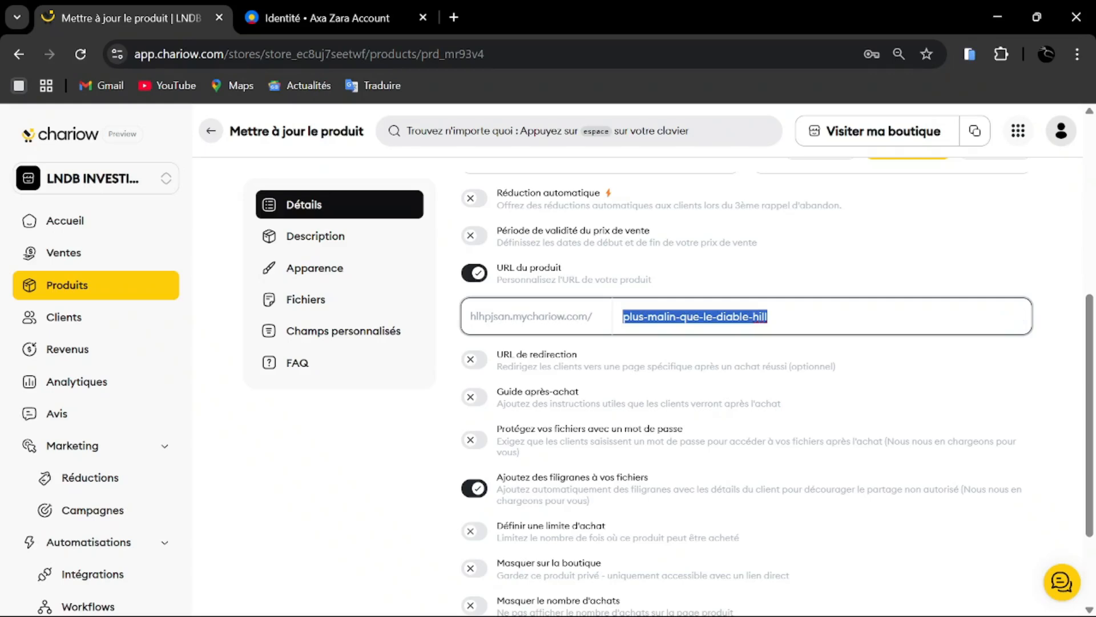
key("BackSpace")
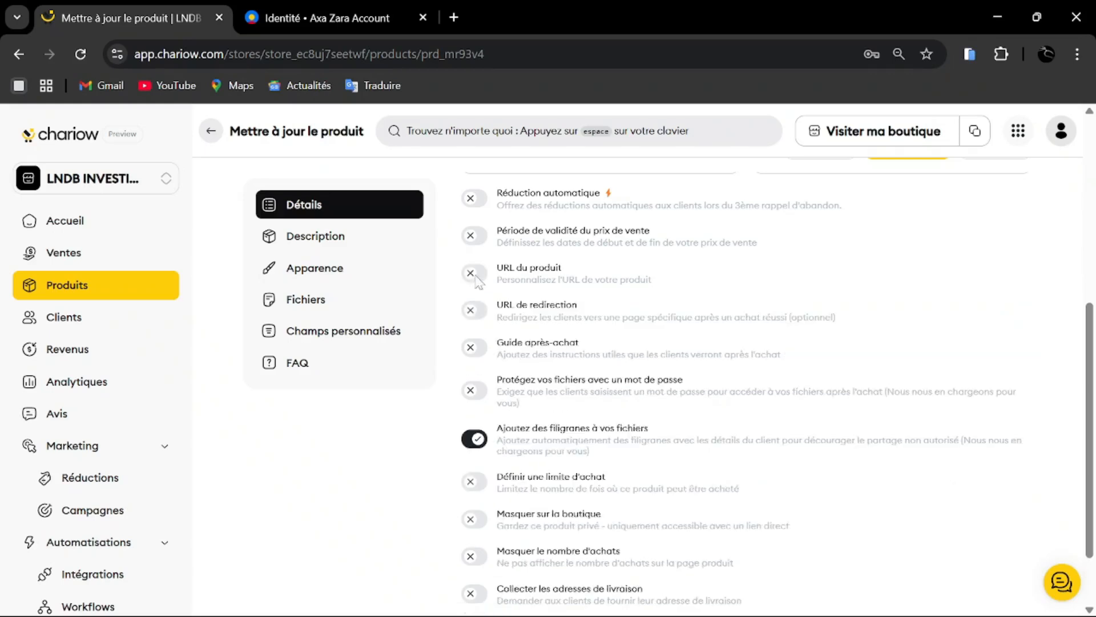
right_click(662, 316)
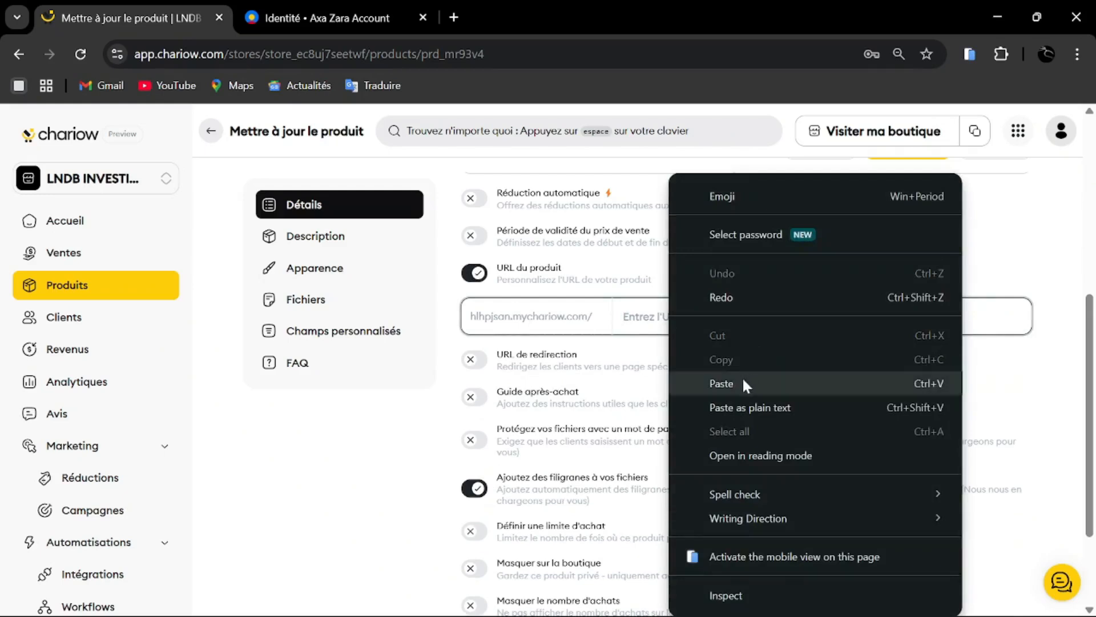
left_click(743, 377)
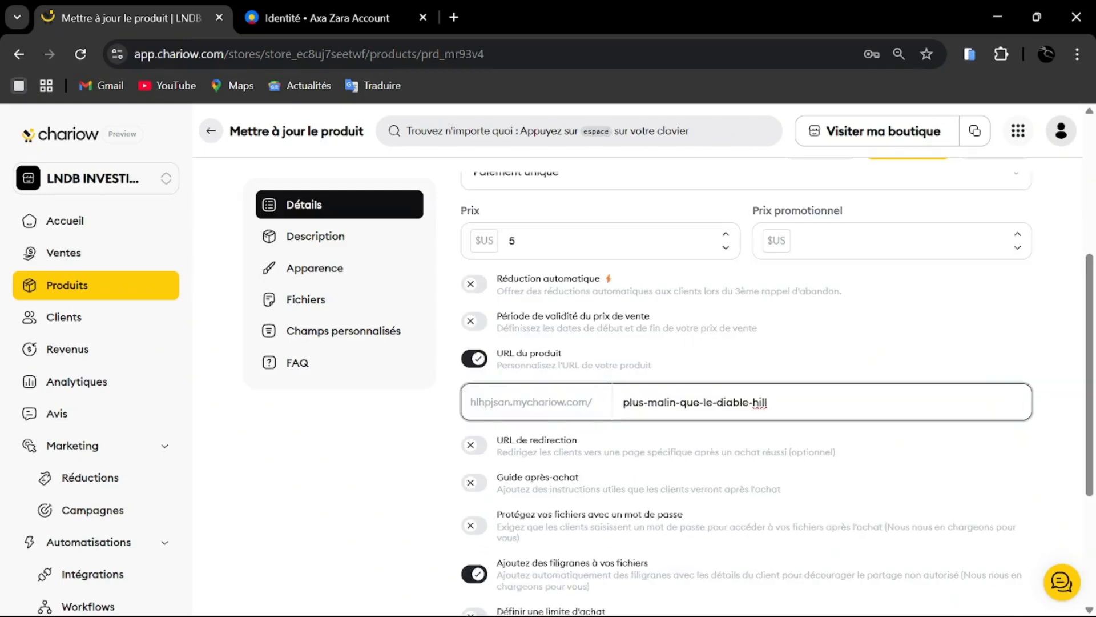
scroll(742, 372, "up", 5)
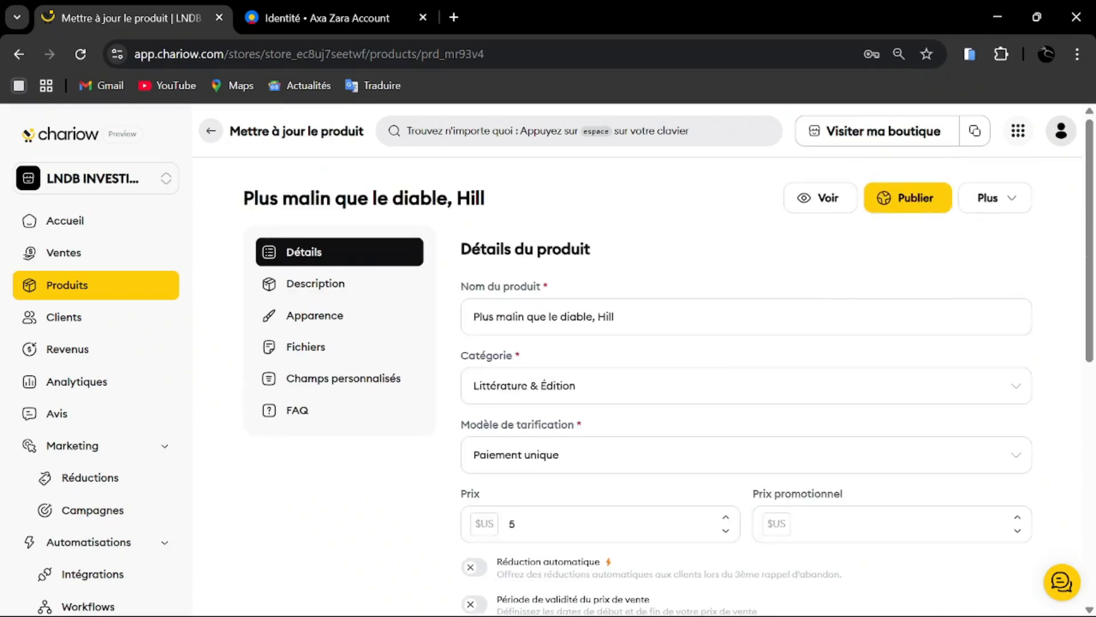
Review the store domain and the custom slug in the URL du produit field
scroll(770, 362, "down", 8)
left_click_drag(470, 257, 551, 257)
left_click_drag(623, 257, 799, 308)
scroll(656, 232, "up", 1)
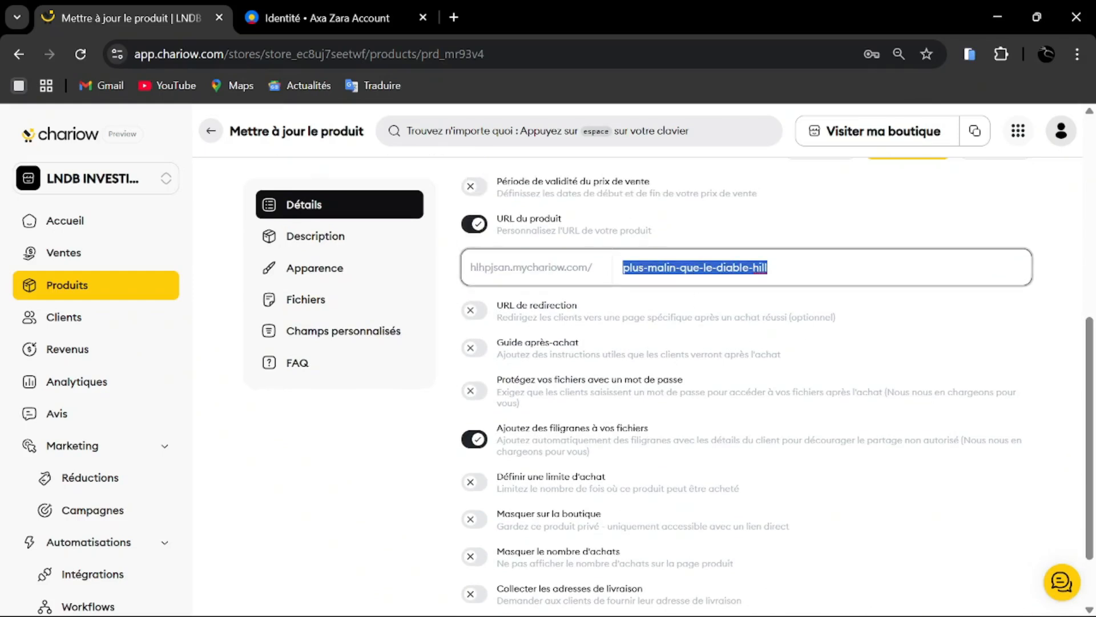
left_click(826, 324)
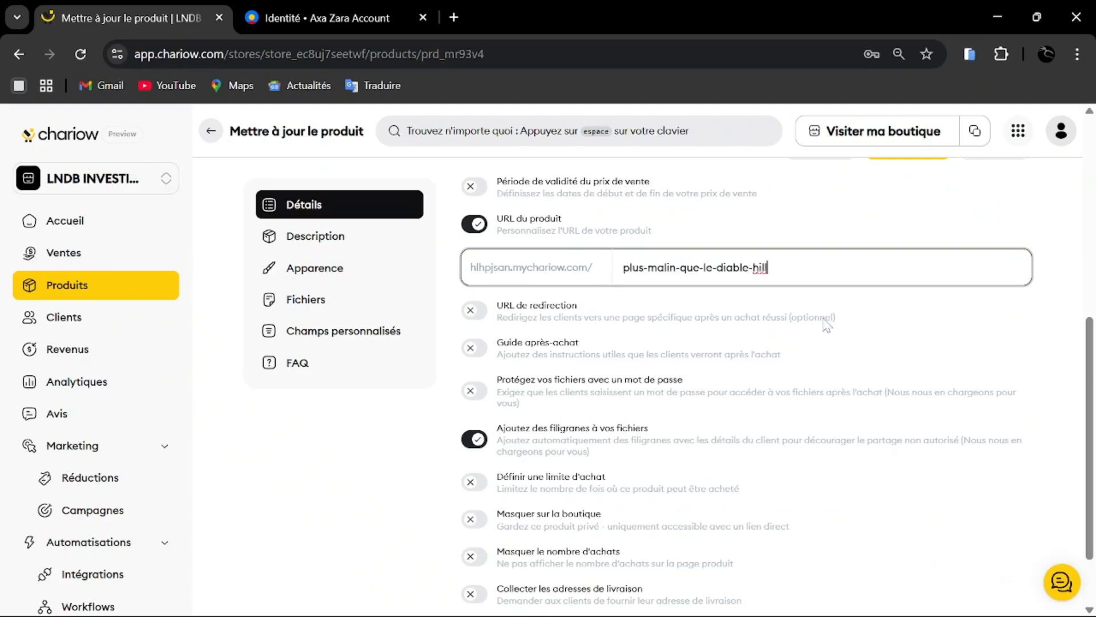
Try the URL de redirection option and switch it off again
scroll(826, 324, "down", 2)
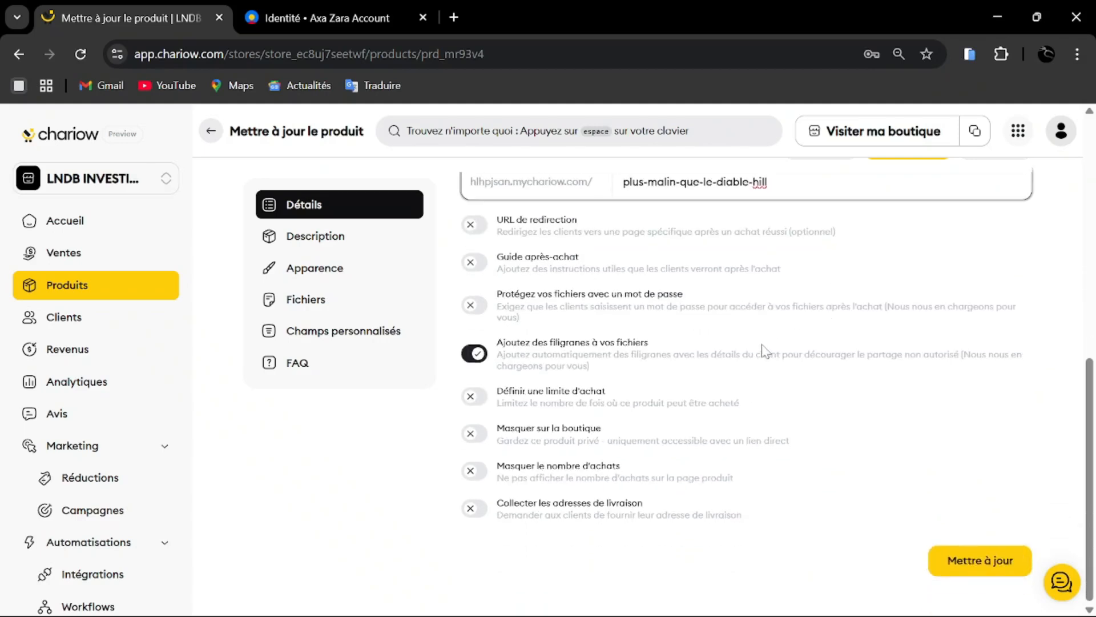
scroll(764, 349, "up", 2)
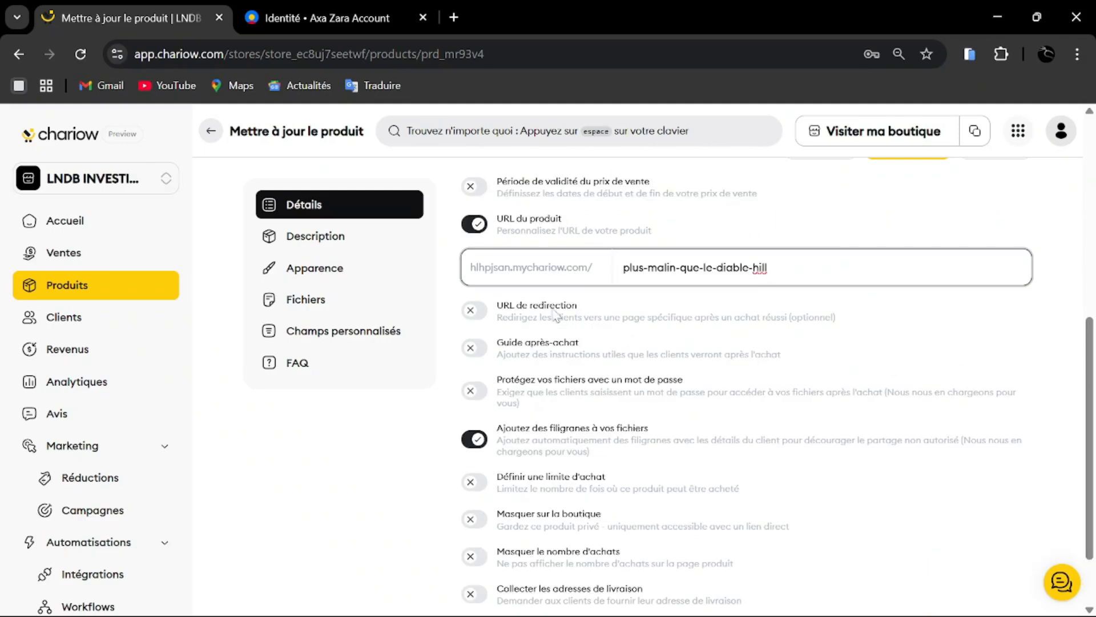
left_click(477, 310)
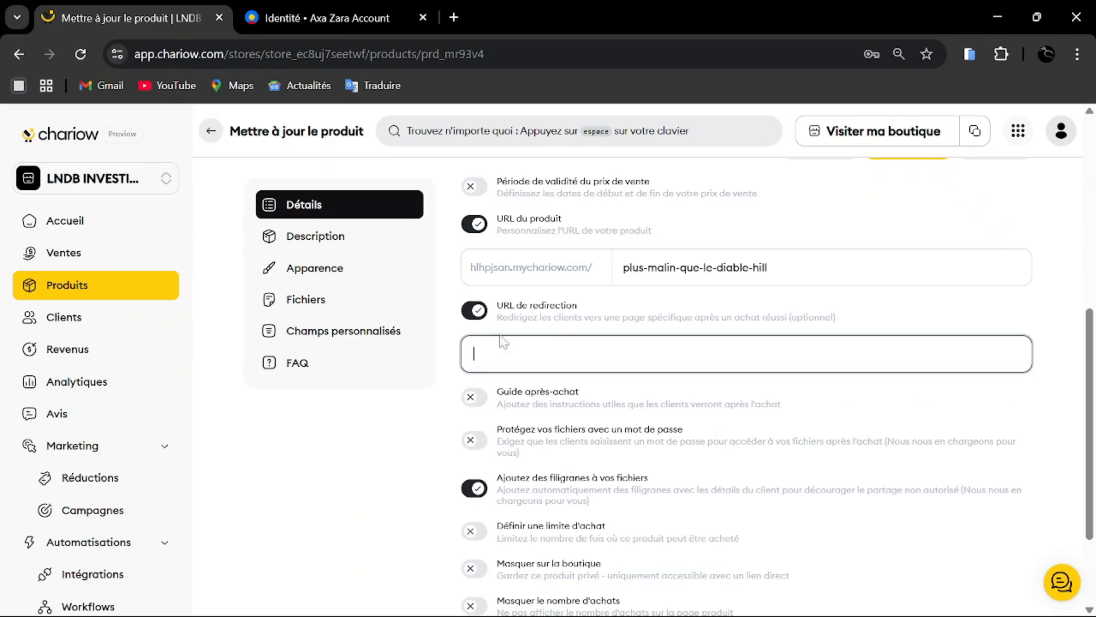
left_click(475, 314)
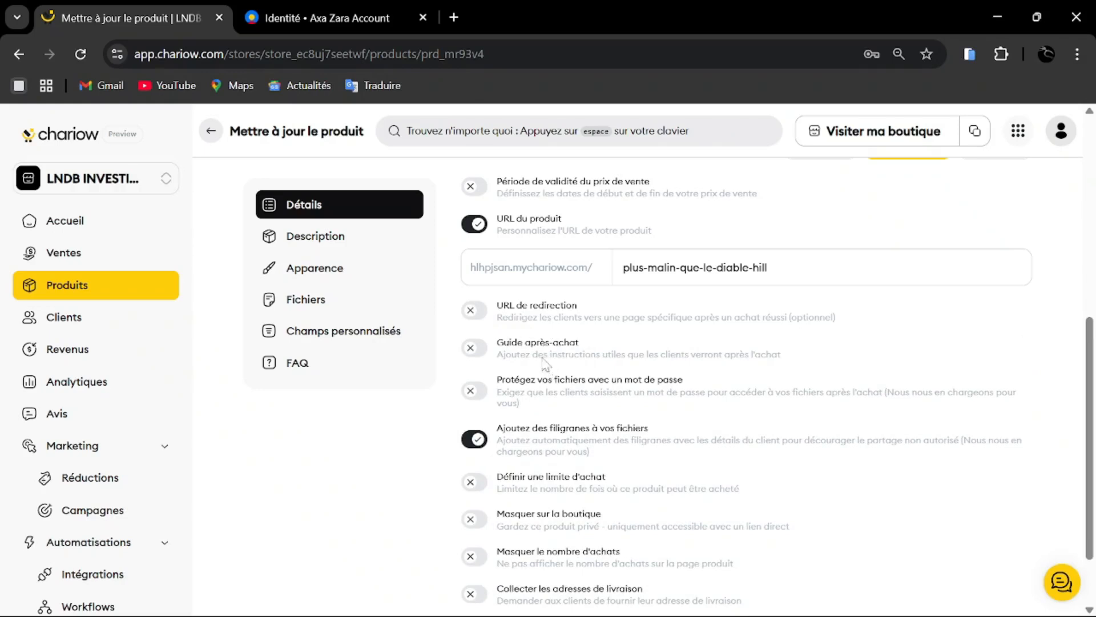
Enable the Guide après-achat option, read its description, and start editing its empty instructions text
left_click(484, 350)
left_click_drag(498, 354, 781, 355)
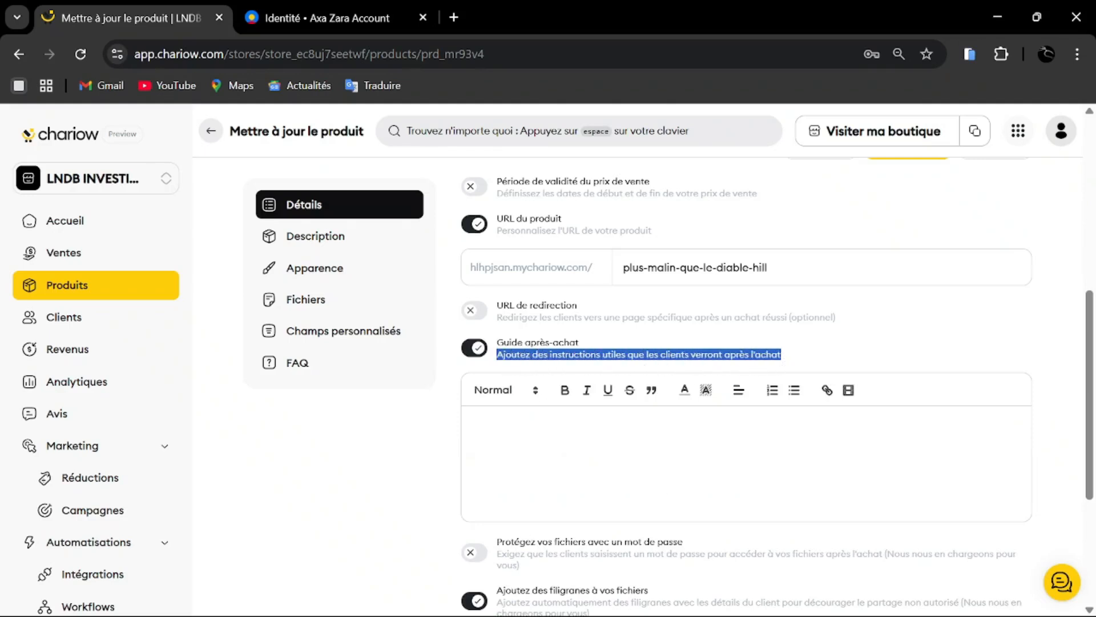
left_click(473, 422)
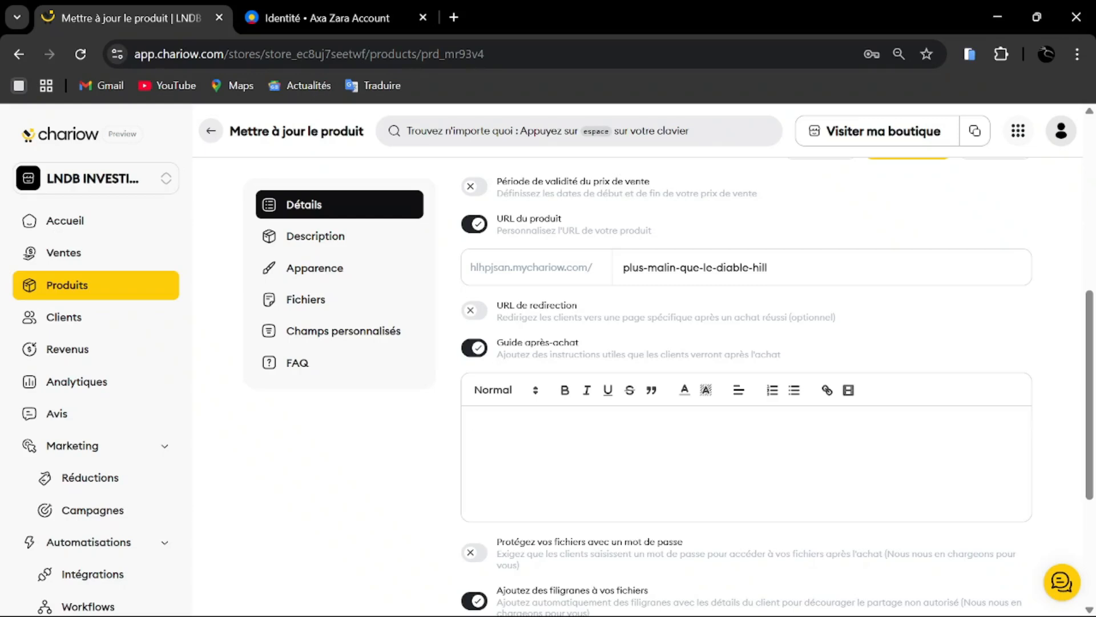
left_click_drag(497, 354, 550, 361)
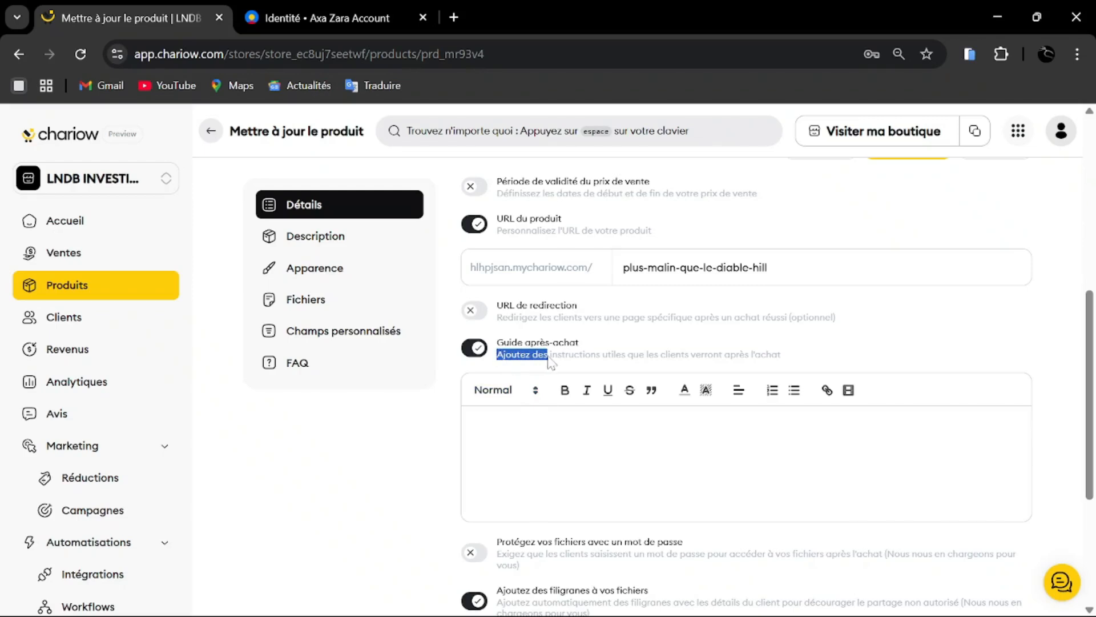
left_click(473, 422)
left_click_drag(495, 356, 795, 368)
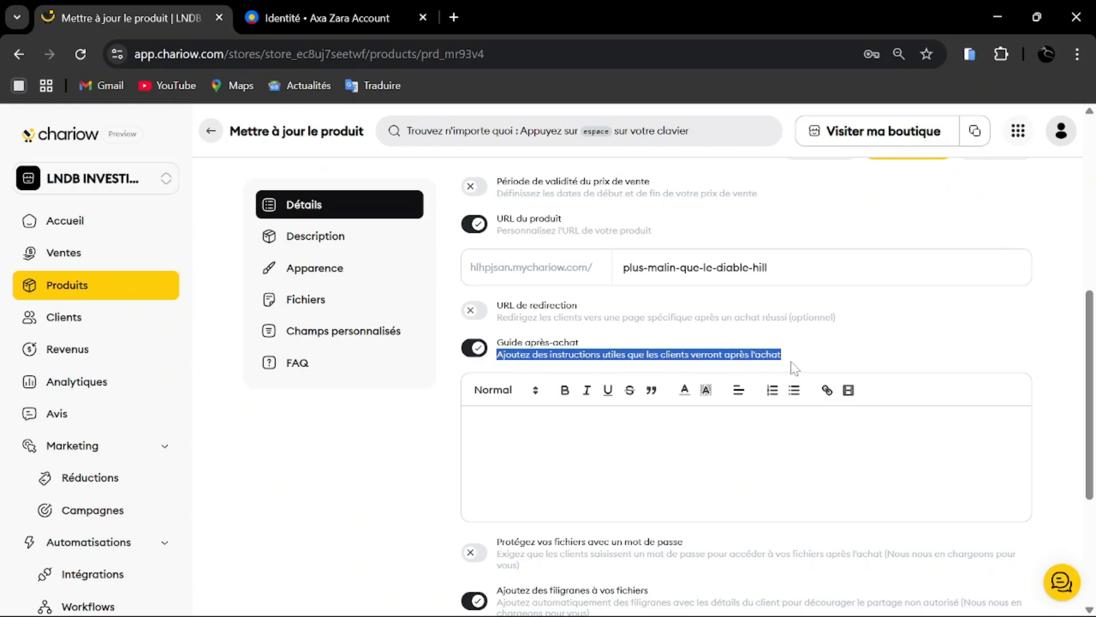
left_click(748, 461)
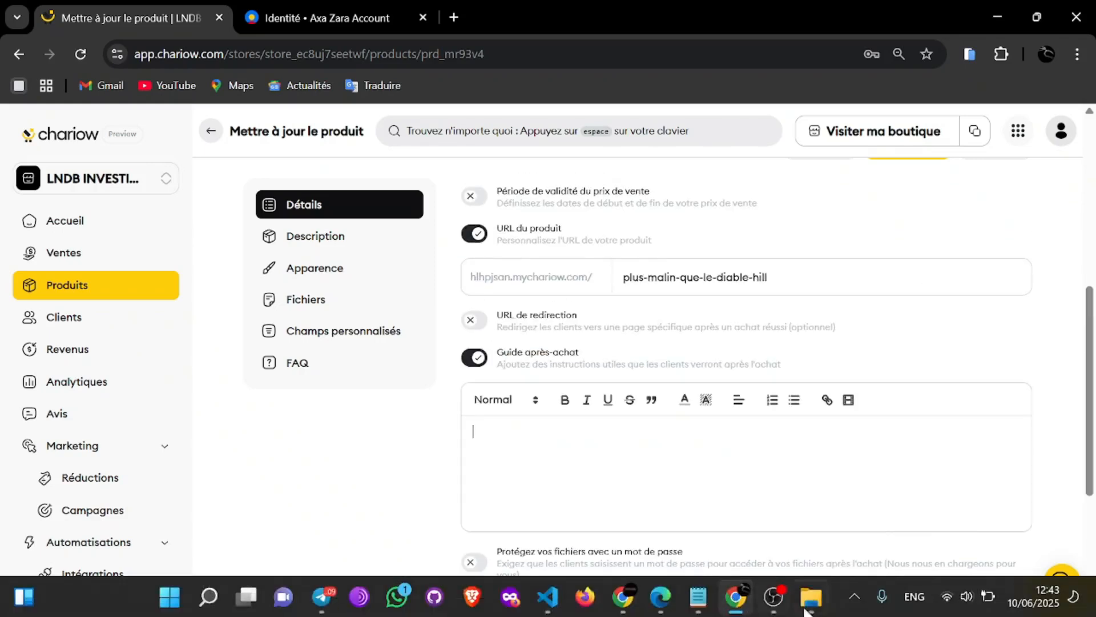
In File Explorer, view read-me.txt from the Plus malin que le diable folder and close it again
left_click(807, 604)
left_click(598, 288)
double_click(597, 283)
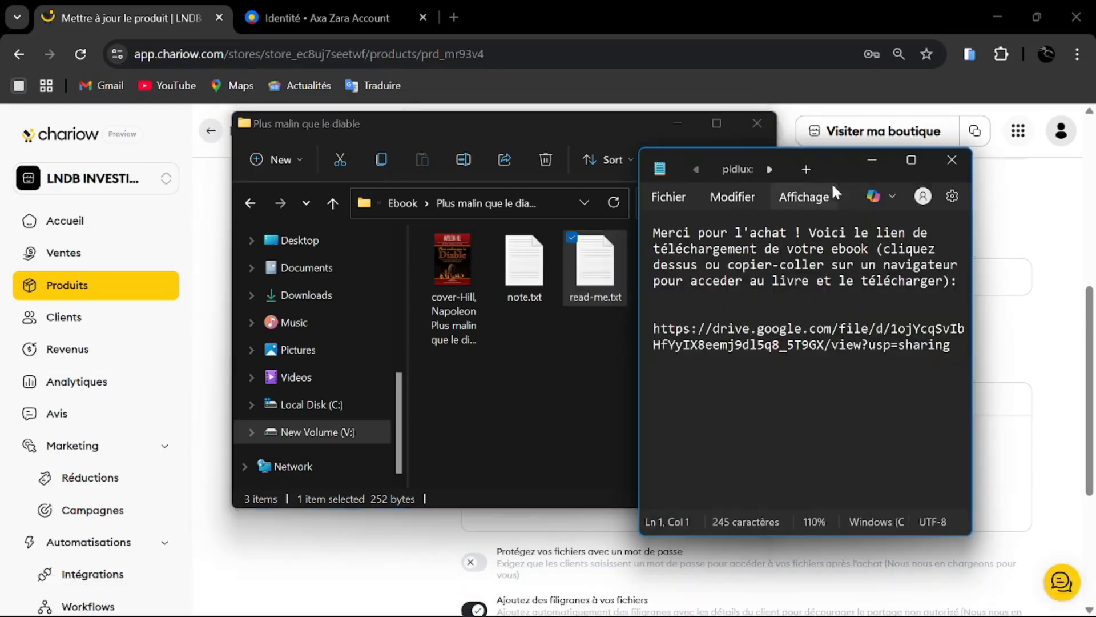
left_click(950, 158)
Copy the whole text of note.txt from the Ebook folder and paste it into the Guide après-achat in the browser
left_click(404, 202)
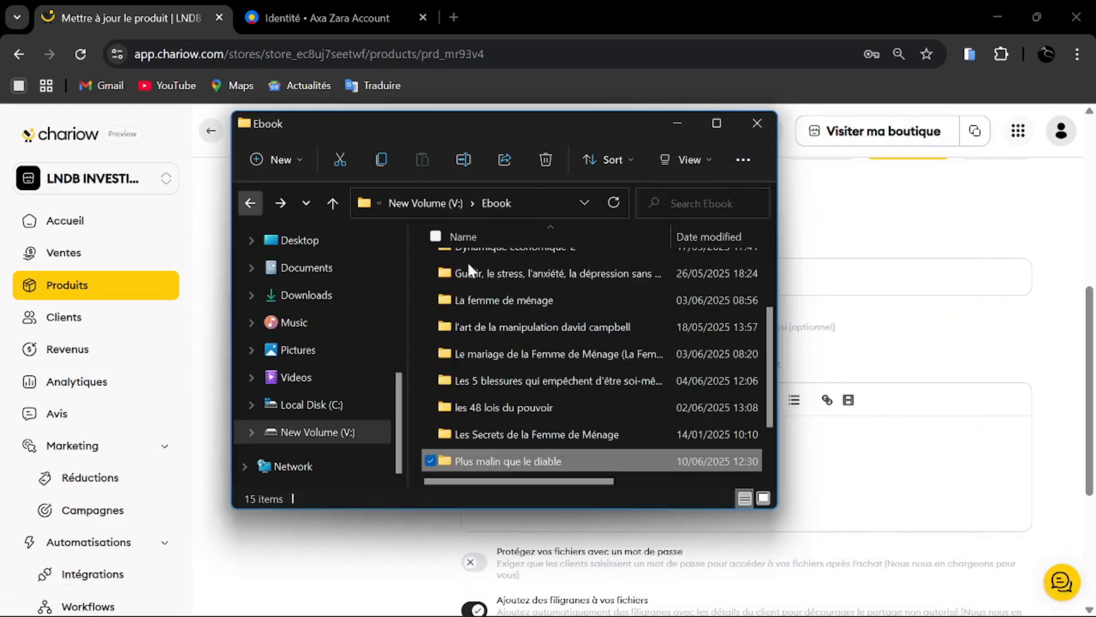
scroll(491, 303, "down", 2)
double_click(473, 463)
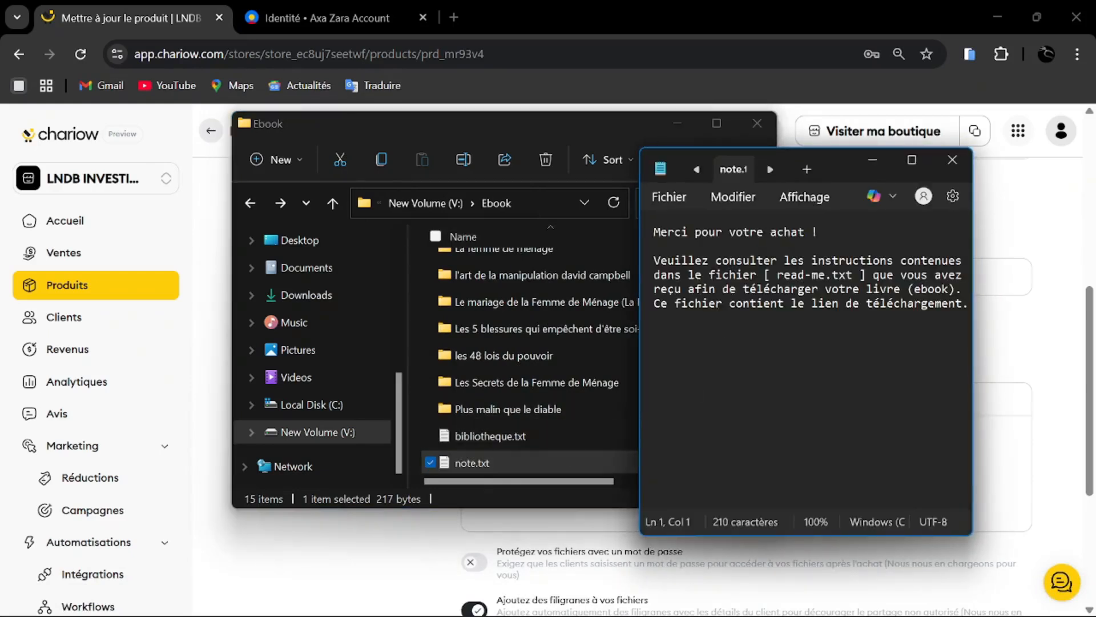
key("ctrl+a")
right_click(799, 271)
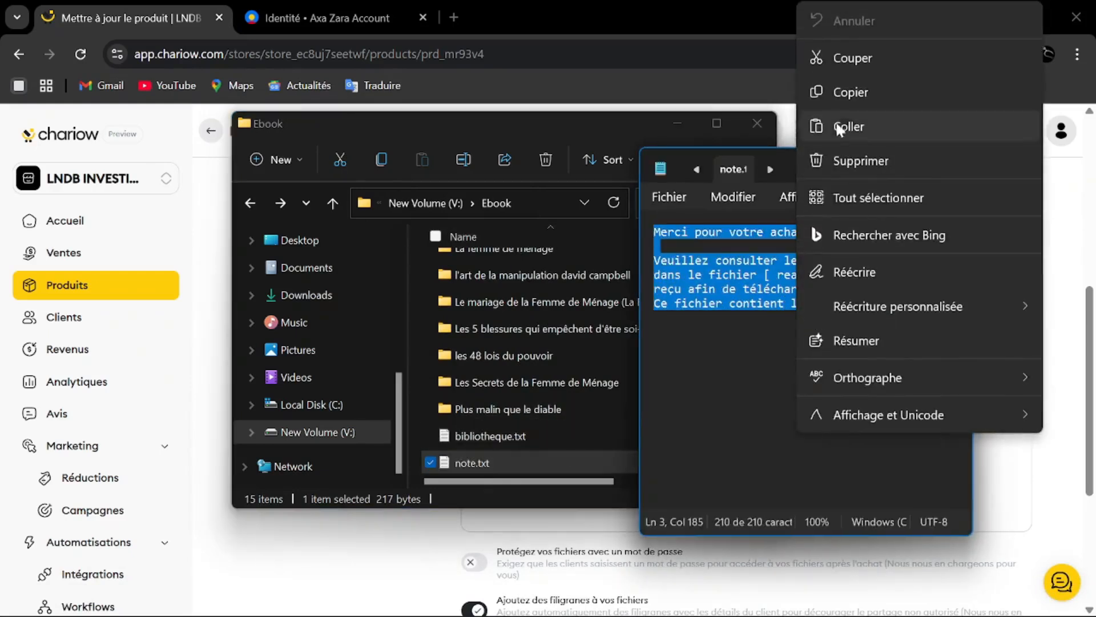
left_click(855, 93)
left_click(1003, 276)
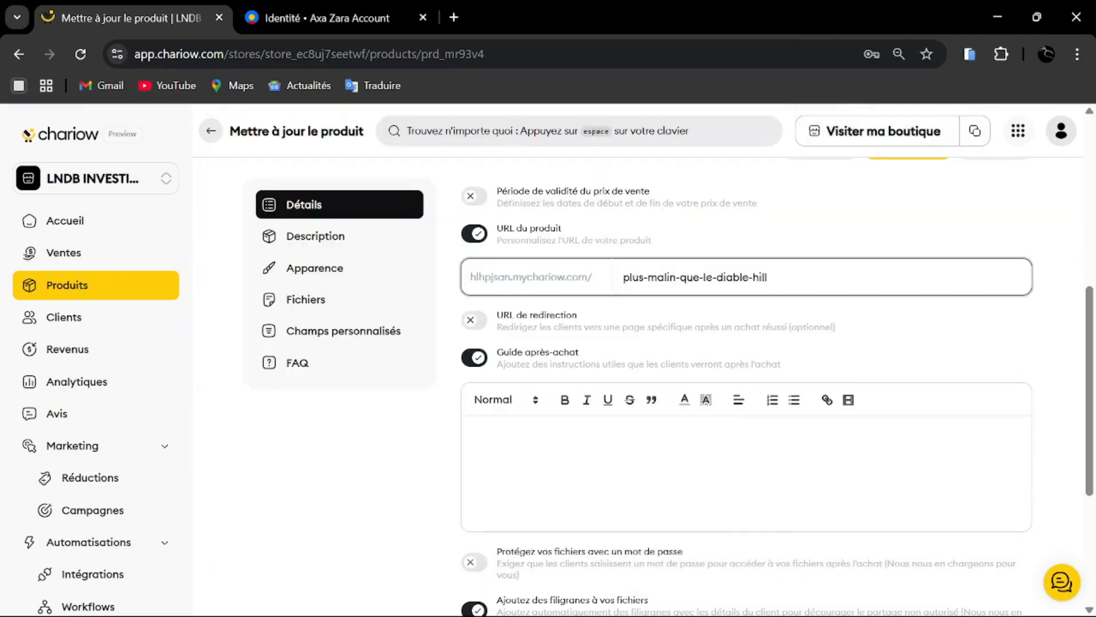
right_click(539, 471)
left_click(640, 216)
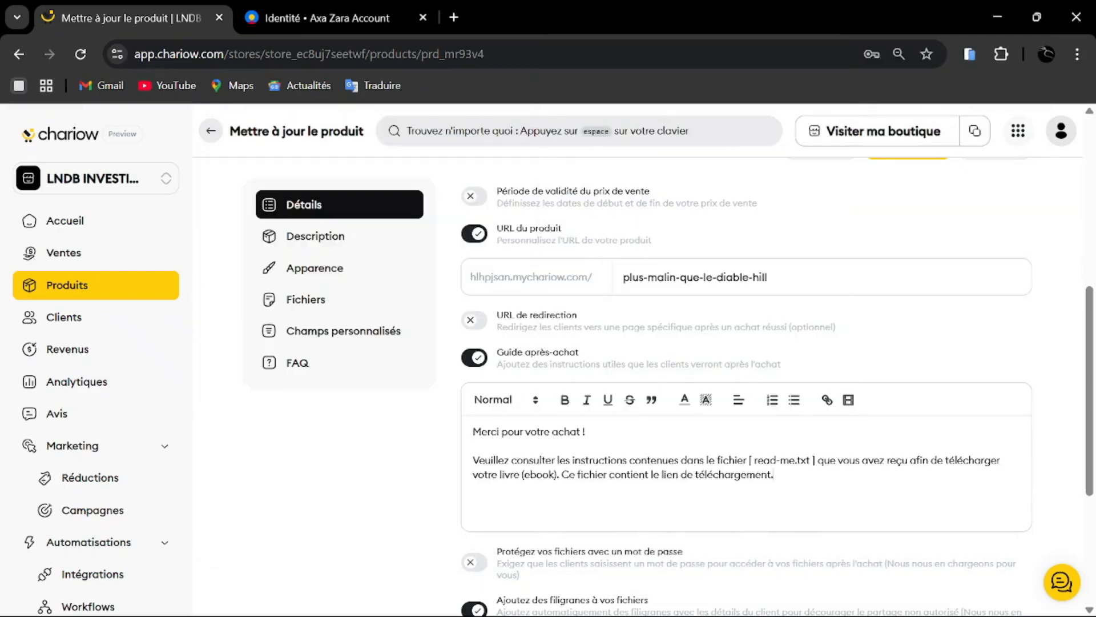
Remove the .txt extension from "read-me.txt" in the guide text and make "read-me" bold
left_click(810, 460)
key("BackSpace")
key("BackSpace")
key("BackSpace")
key("BackSpace")
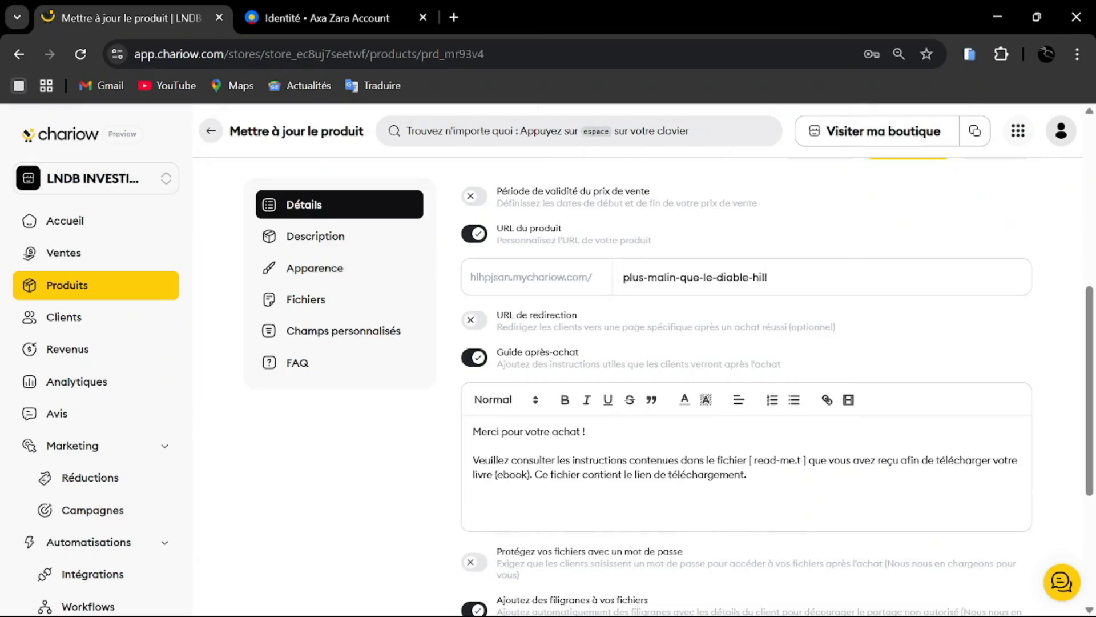
key("shift+Left")
key("shift+Left")
key("shift+Left")
key("shift+Left")
key("shift+Left")
key("shift+Left")
key("shift+Left")
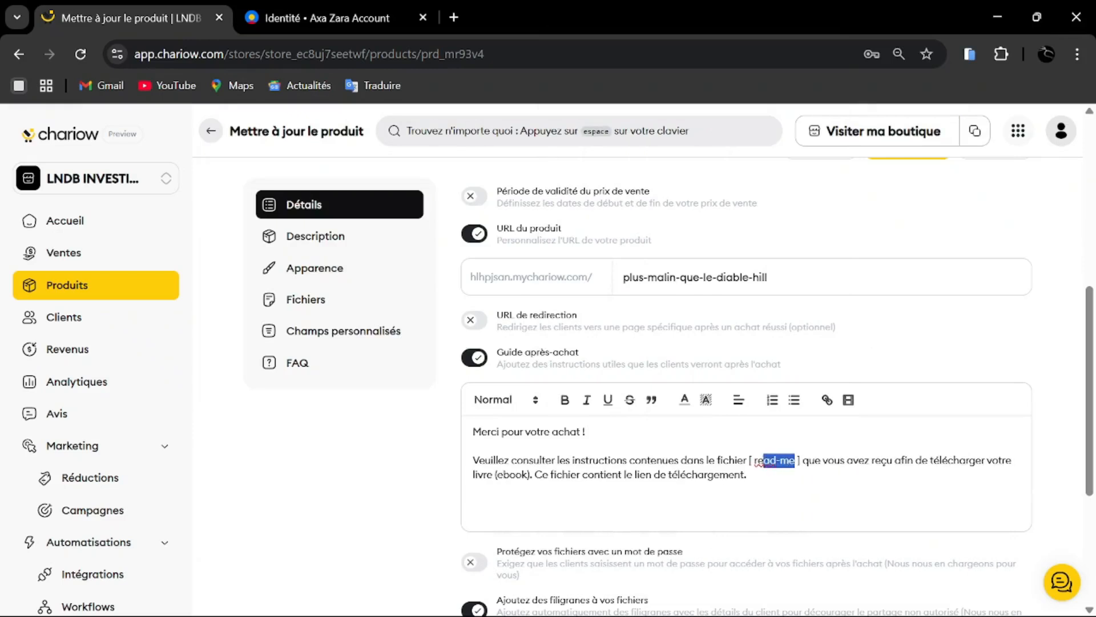
key("ctrl+b")
key("Down")
left_click_drag(472, 431, 747, 475)
left_click(747, 475)
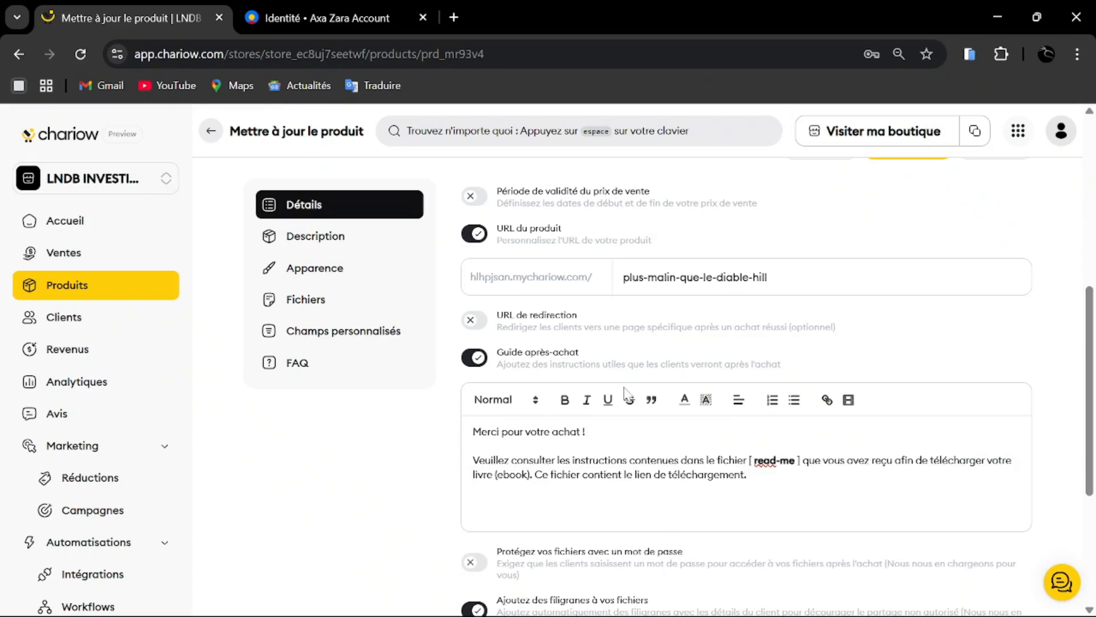
Try the option Protégez vos fichiers avec un mot de passe, read its description, and switch it off again
scroll(626, 391, "down", 5)
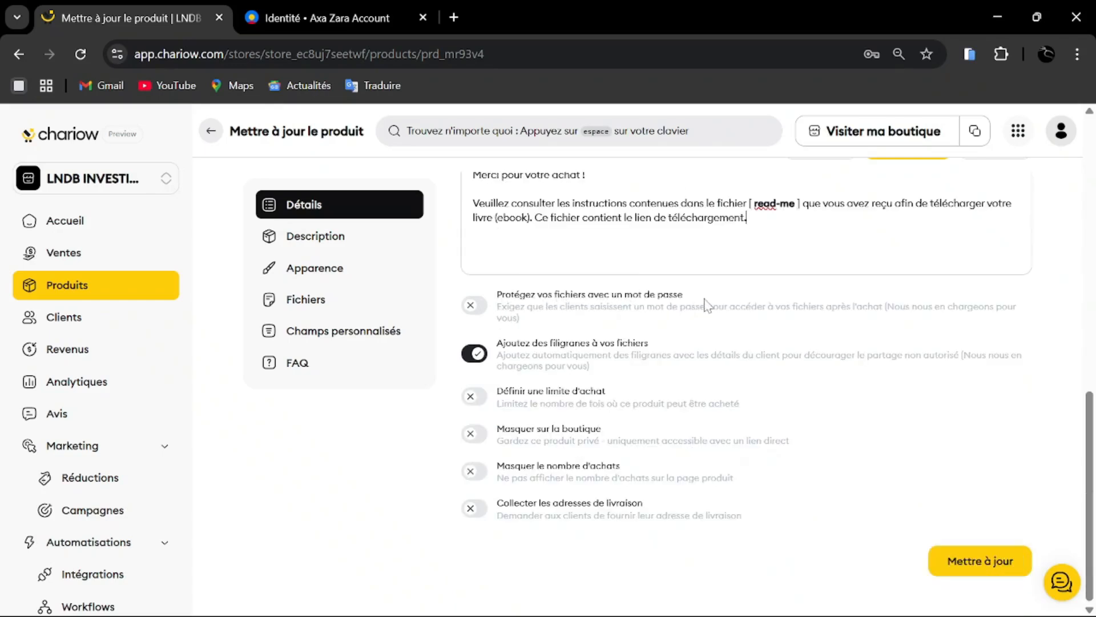
left_click(479, 309)
left_click_drag(496, 295, 527, 326)
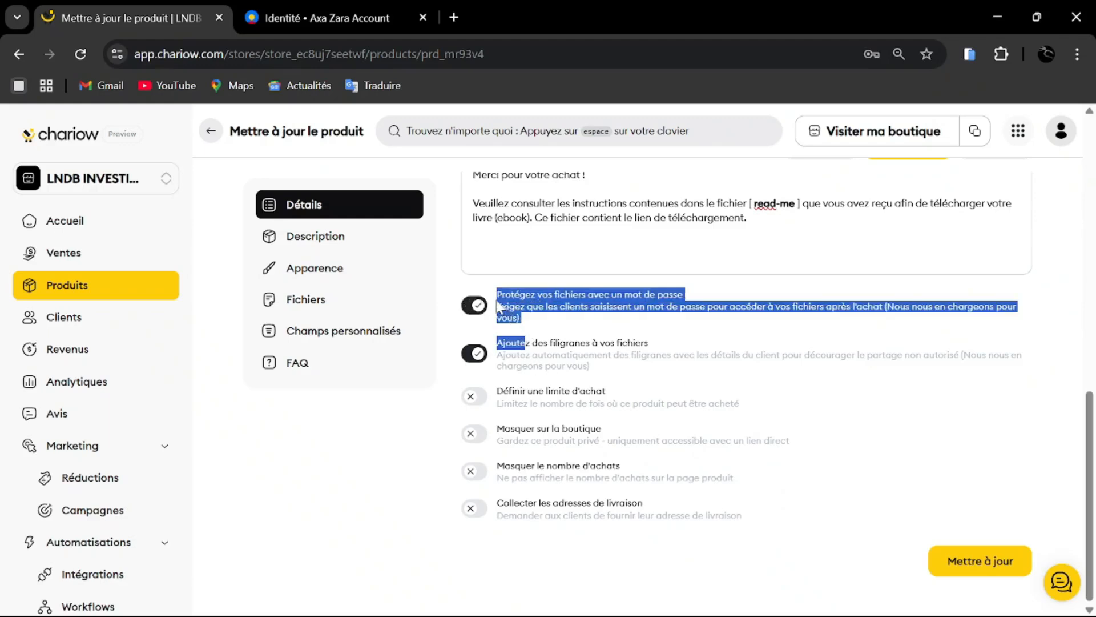
left_click(530, 330)
left_click_drag(885, 308, 542, 315)
left_click(540, 315)
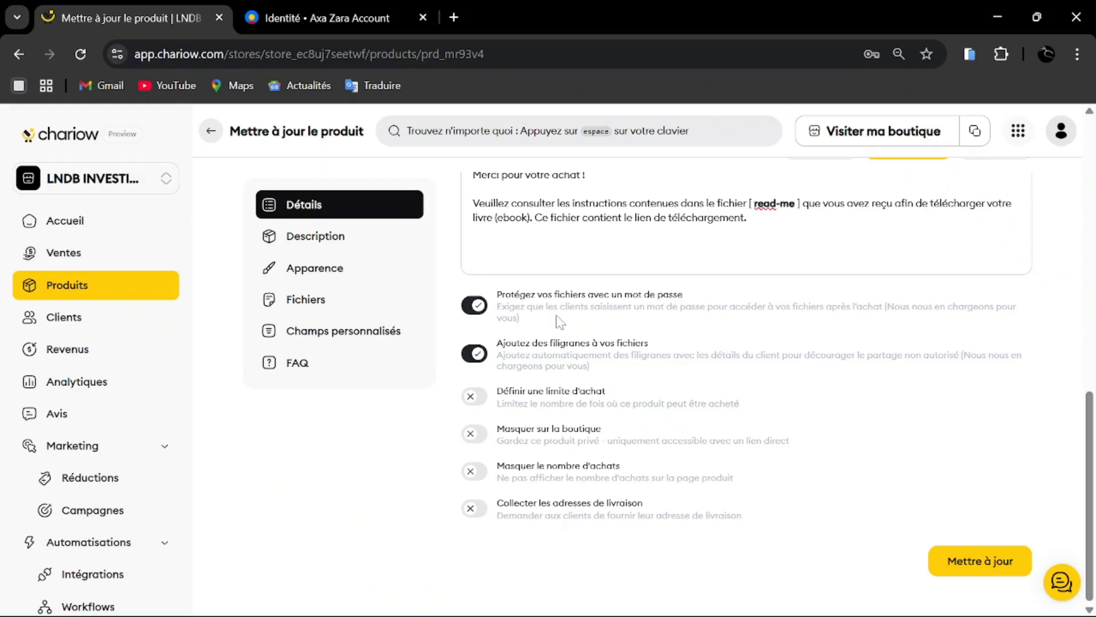
left_click(475, 309)
Read the description of the Ajoutez des filigranes à vos fichiers option
mouse_move(505, 344)
left_mouse_down()
mouse_move(659, 348)
mouse_move(538, 366)
mouse_move(493, 357)
left_mouse_up()
left_click(667, 371)
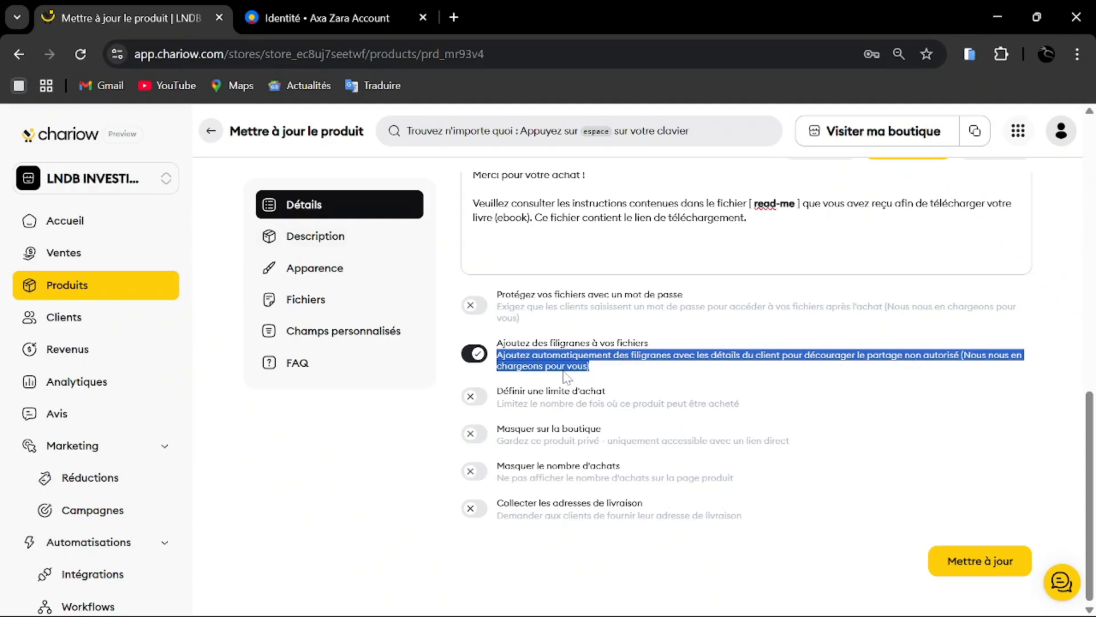
left_click_drag(680, 381, 496, 359)
left_click(608, 371)
left_click_drag(504, 355, 964, 360)
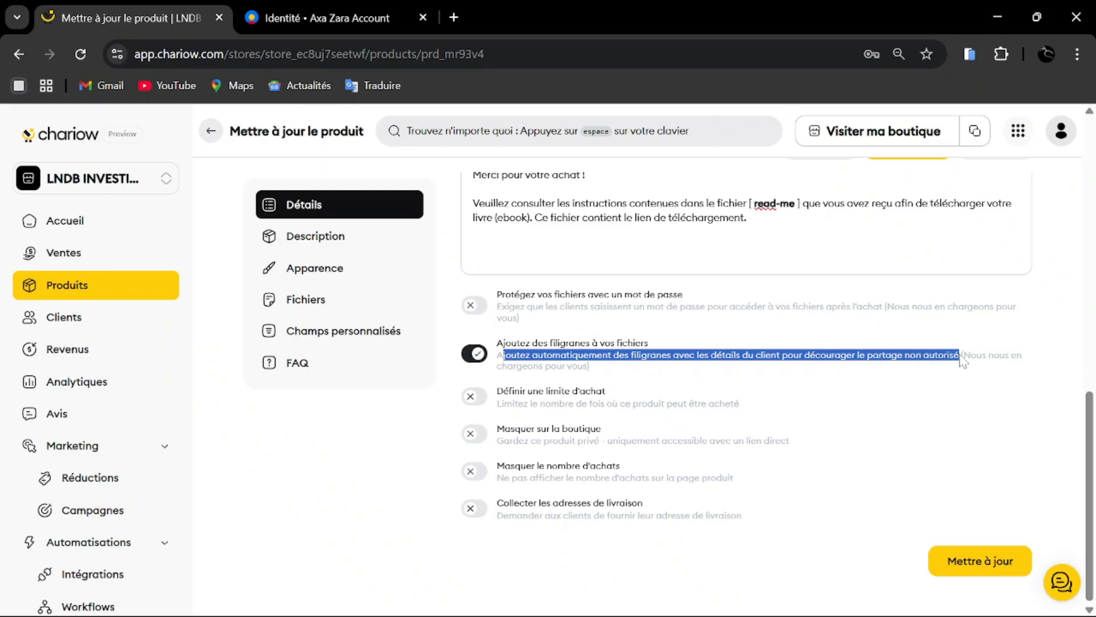
left_click(722, 381)
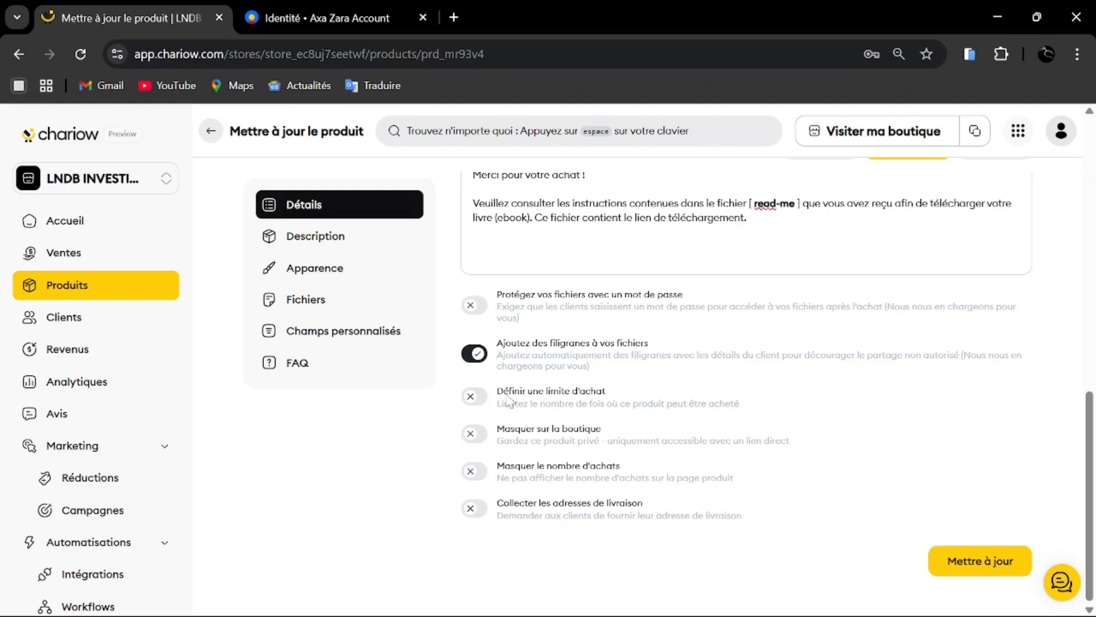
Read the descriptions of the Définir une limite d'achat and Masquer sur la boutique options
left_click_drag(498, 401, 666, 418)
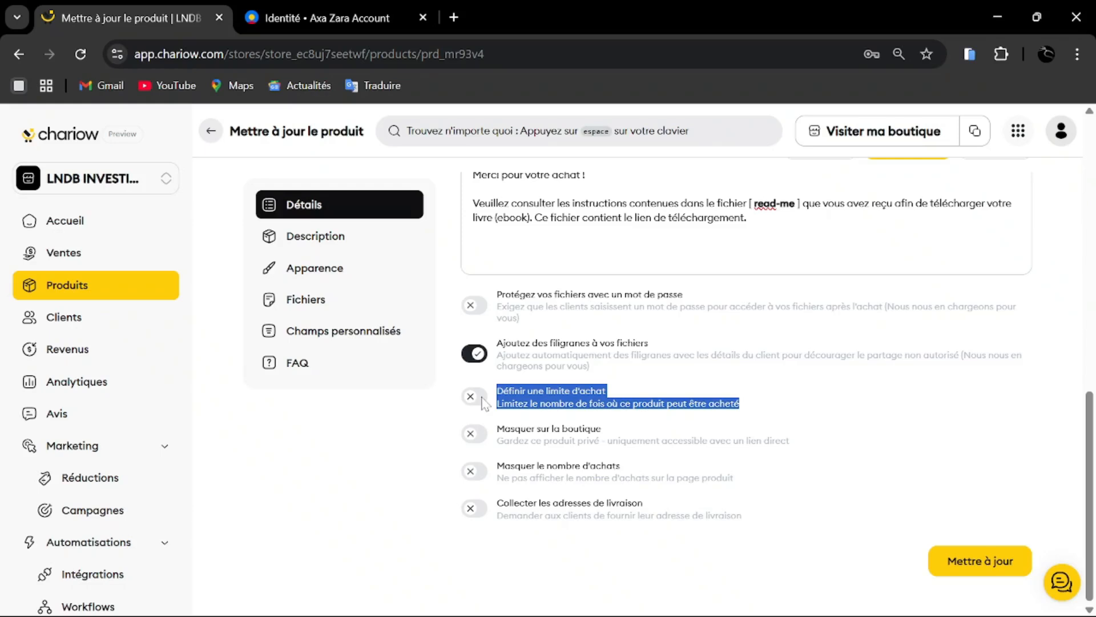
left_click(596, 406)
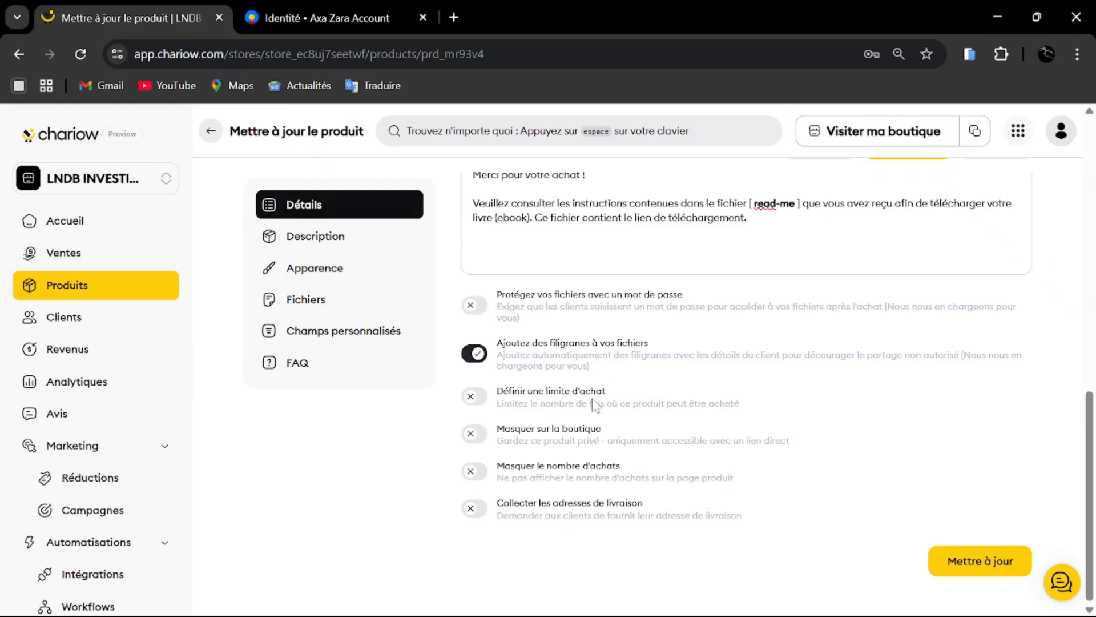
left_click_drag(498, 434, 614, 437)
left_click_drag(504, 441, 557, 447)
Open Amazon.fr in a new browser tab and briefly view its full category menu
left_click(454, 17)
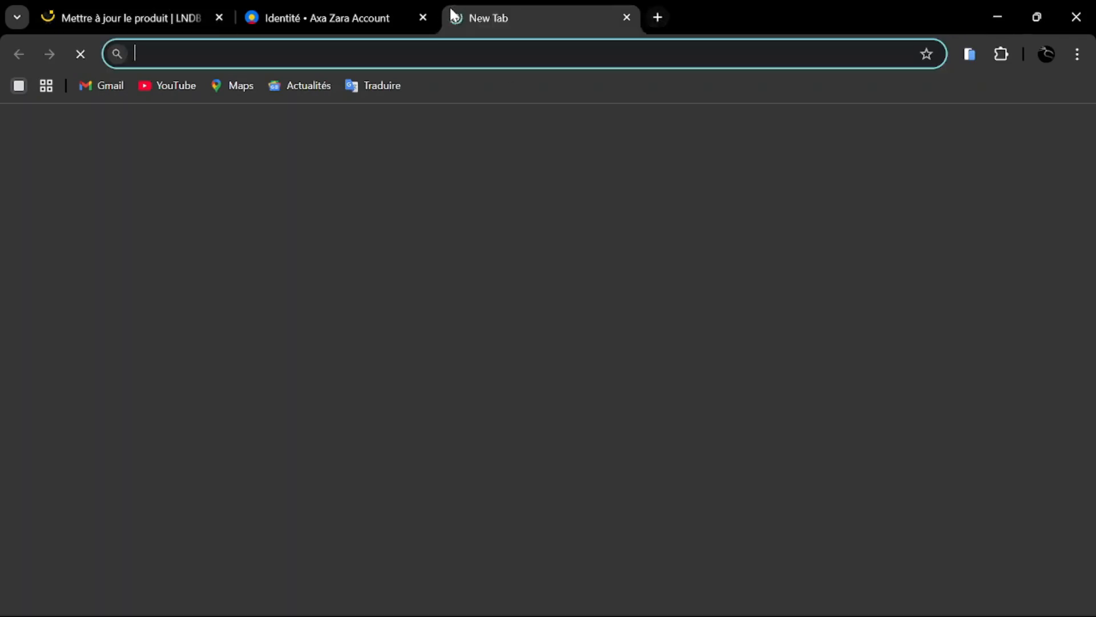
type("amazon")
key("Return")
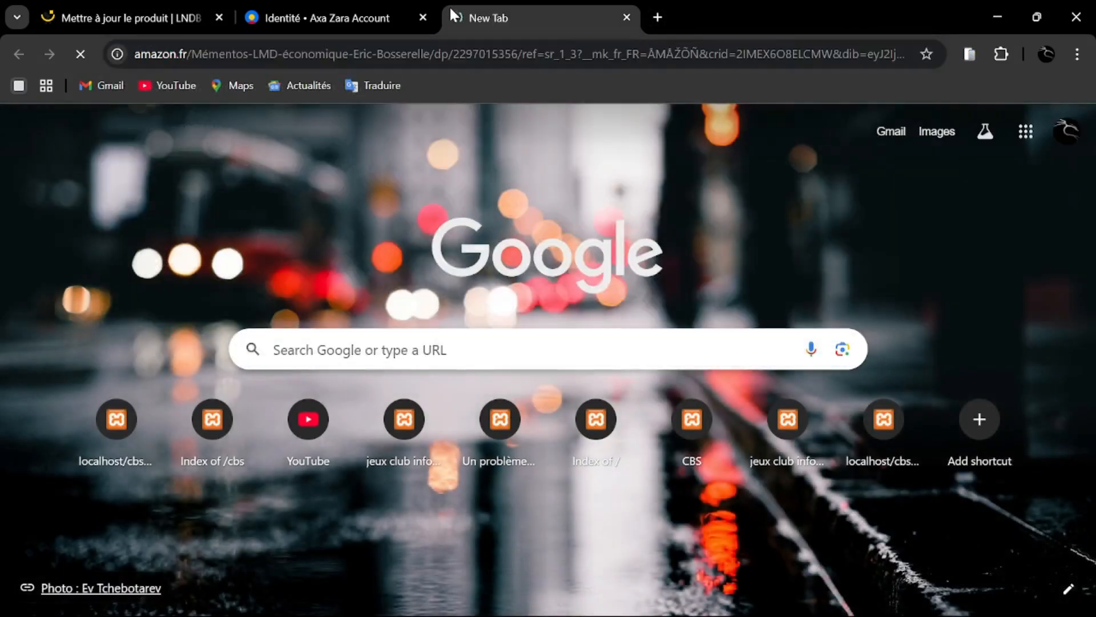
left_click(48, 172)
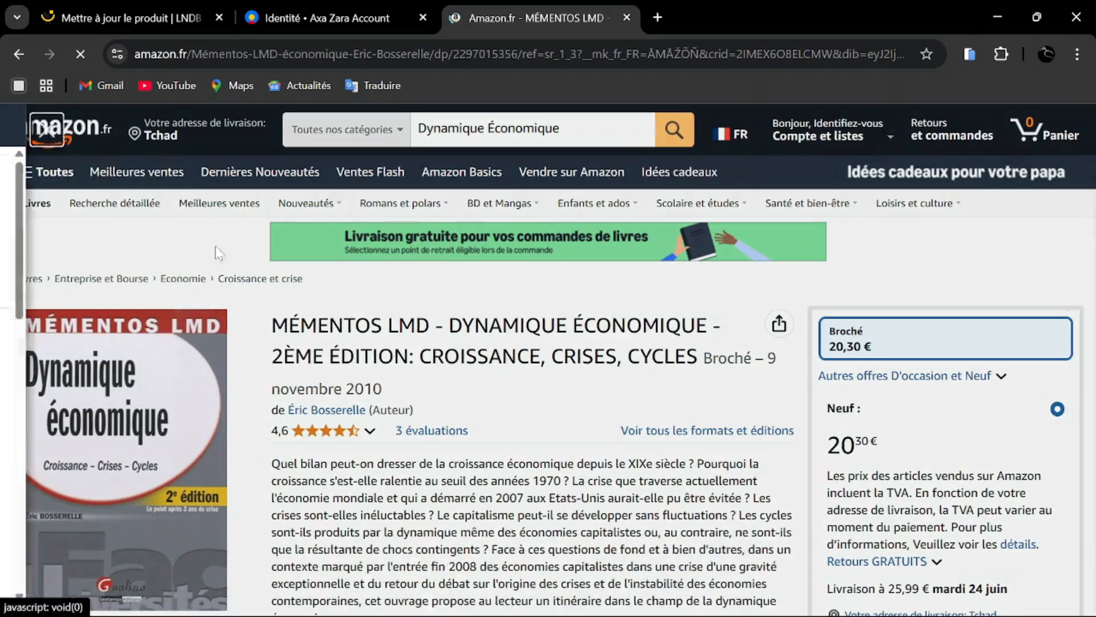
left_click(334, 130)
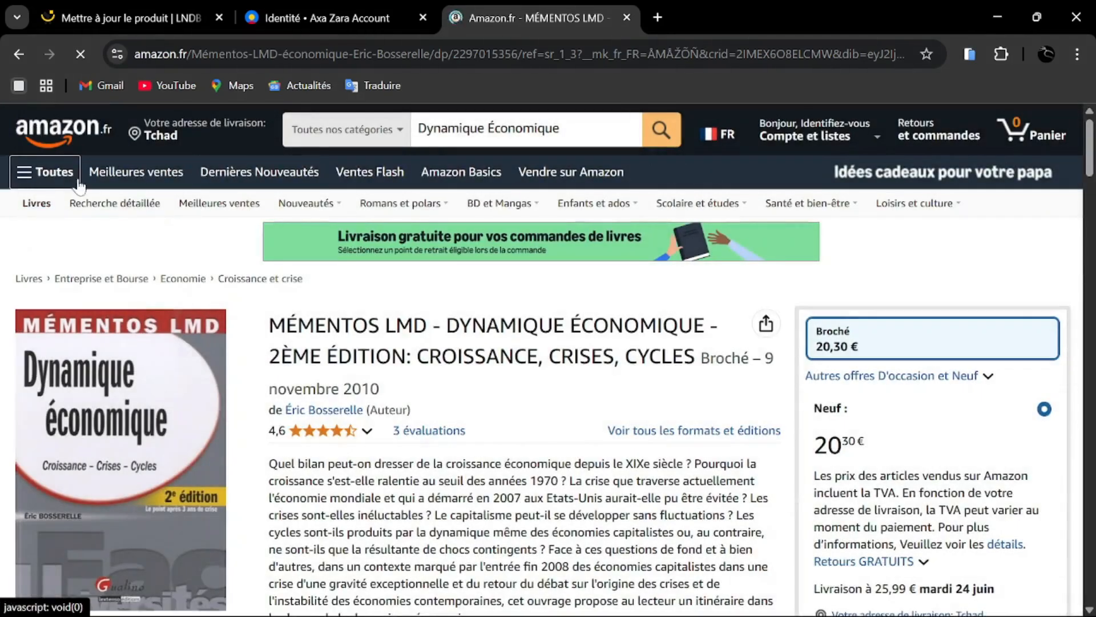
Browse Amazon's Livres department and its Rentrée Scolaire category, and return to the Chariow product page
left_click(37, 203)
scroll(368, 438, "down", 1)
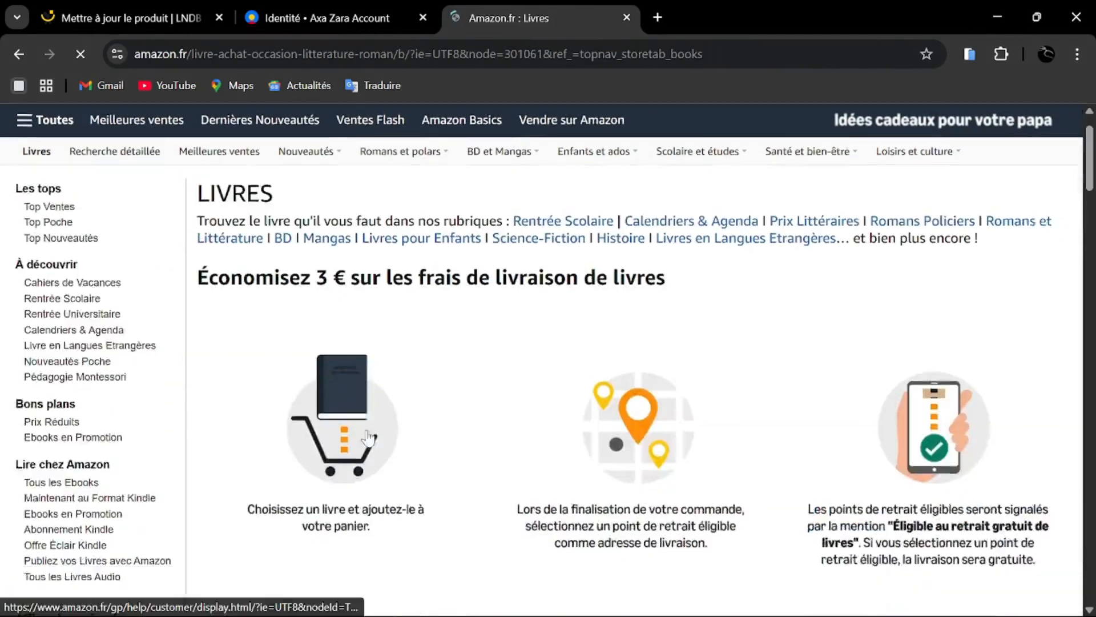
scroll(368, 439, "down", 5)
scroll(359, 419, "up", 4)
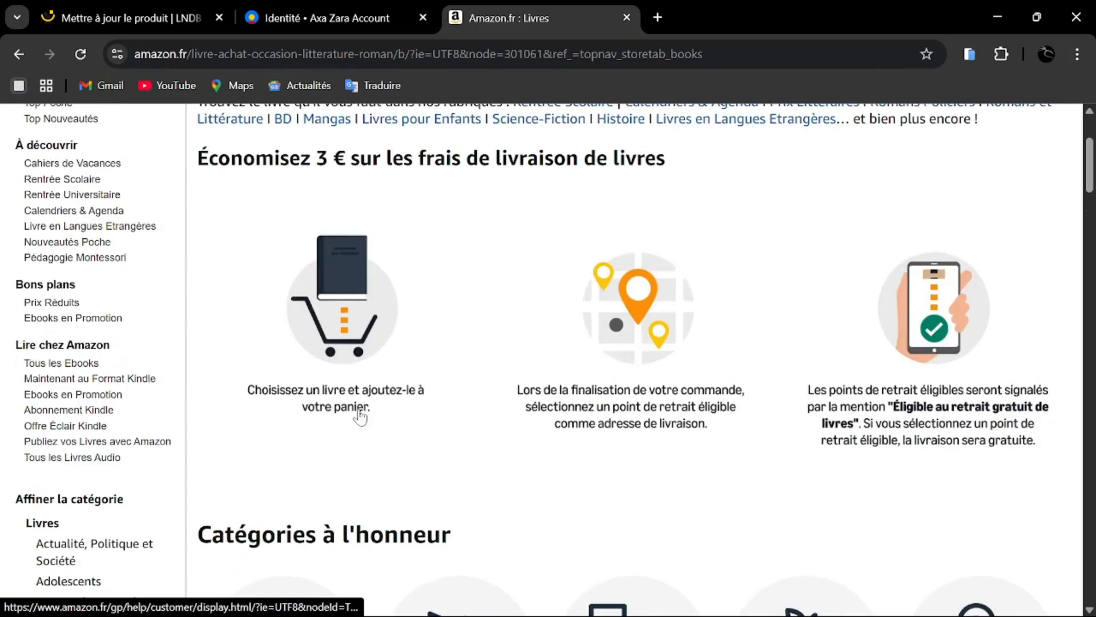
left_click(63, 180)
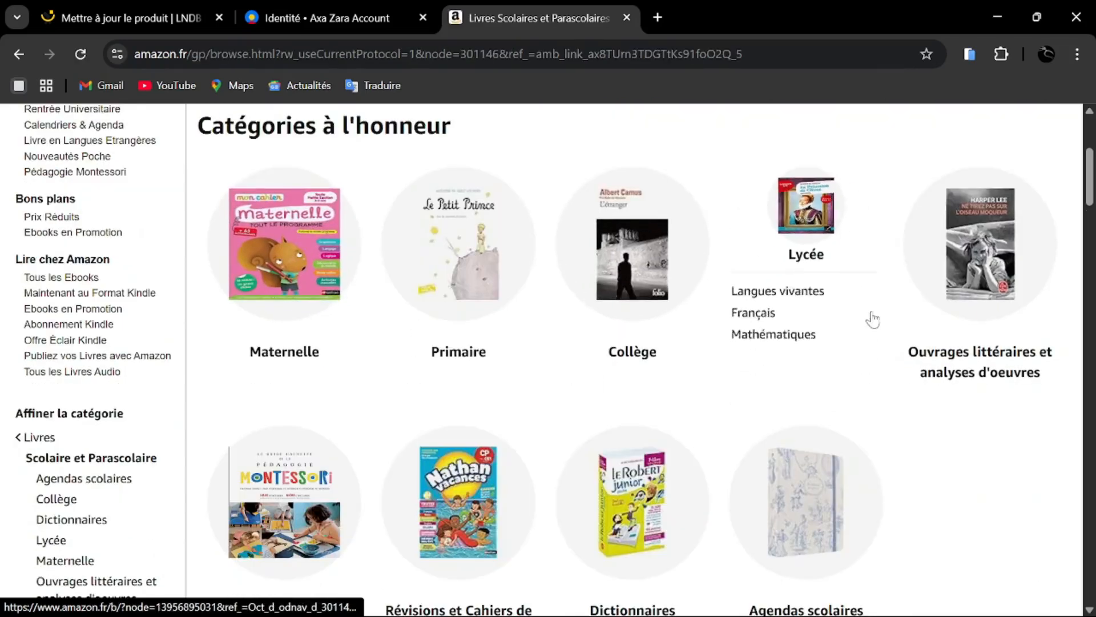
key("ctrl+shift+Tab")
key("ctrl+shift+Tab")
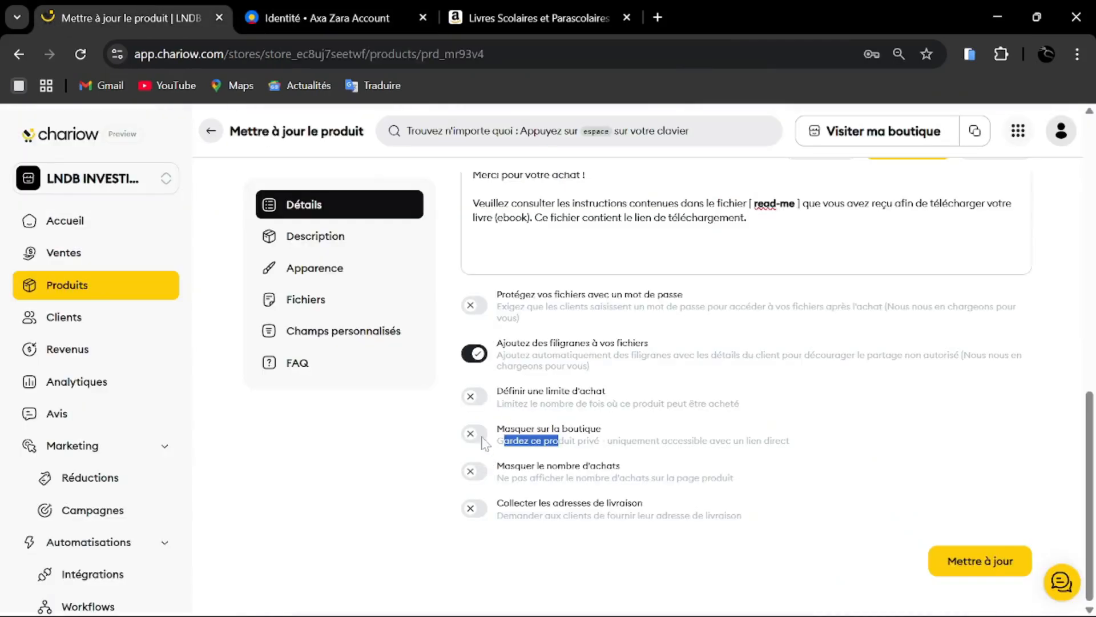
Enable the Masquer le nombre d'achats option, leave Collecter les adresses de livraison disabled, and update the product details
left_click(485, 443)
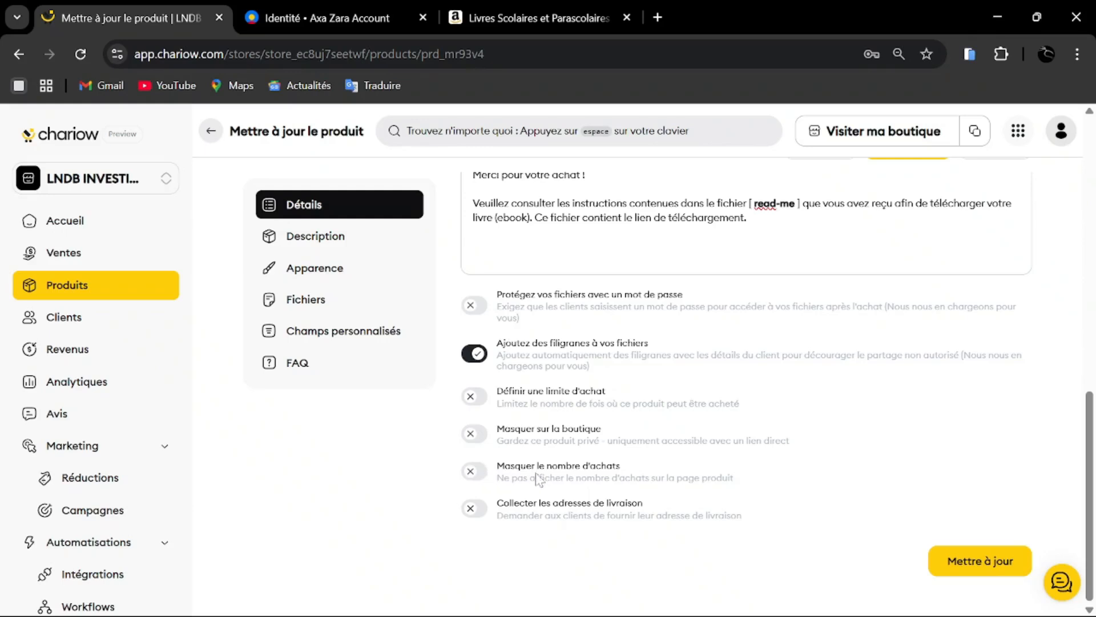
left_click(480, 473)
left_click(488, 508)
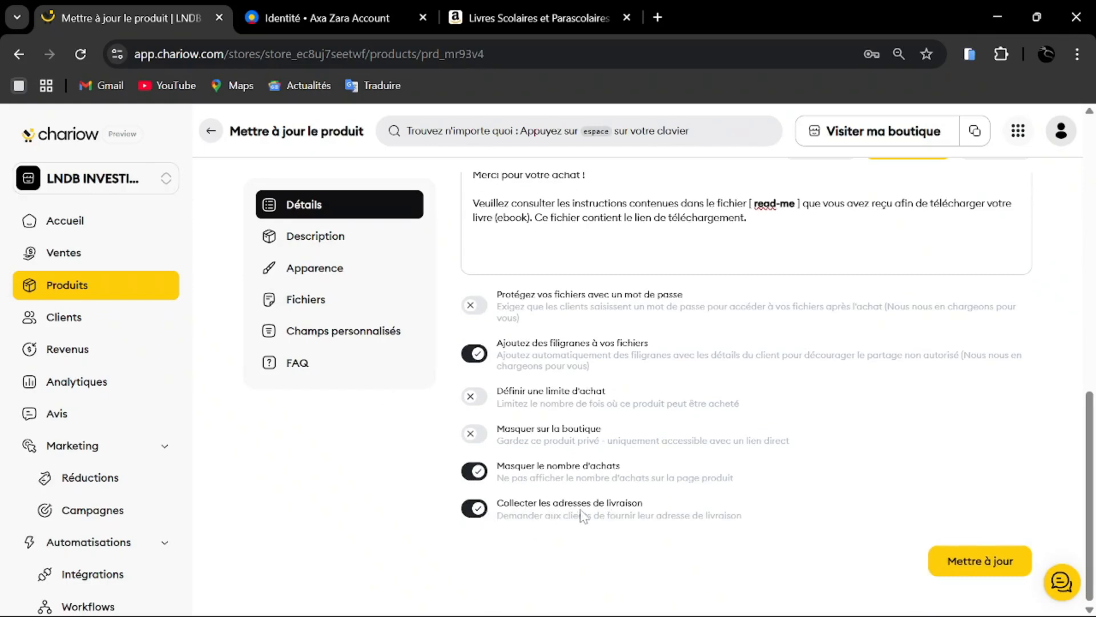
left_click(466, 510)
left_click(998, 561)
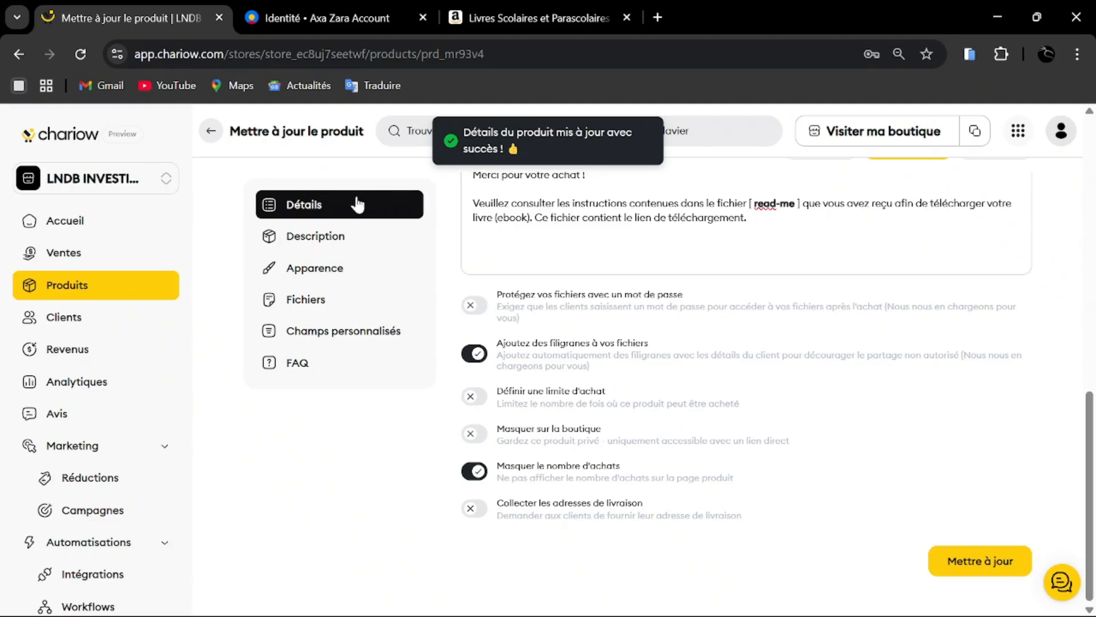
Open the Description section of the product Plus malin que le diable, Hill
left_click(294, 237)
left_click(323, 254)
scroll(668, 402, "down", 1)
scroll(667, 402, "down", 10)
scroll(667, 403, "up", 5)
left_click(331, 237)
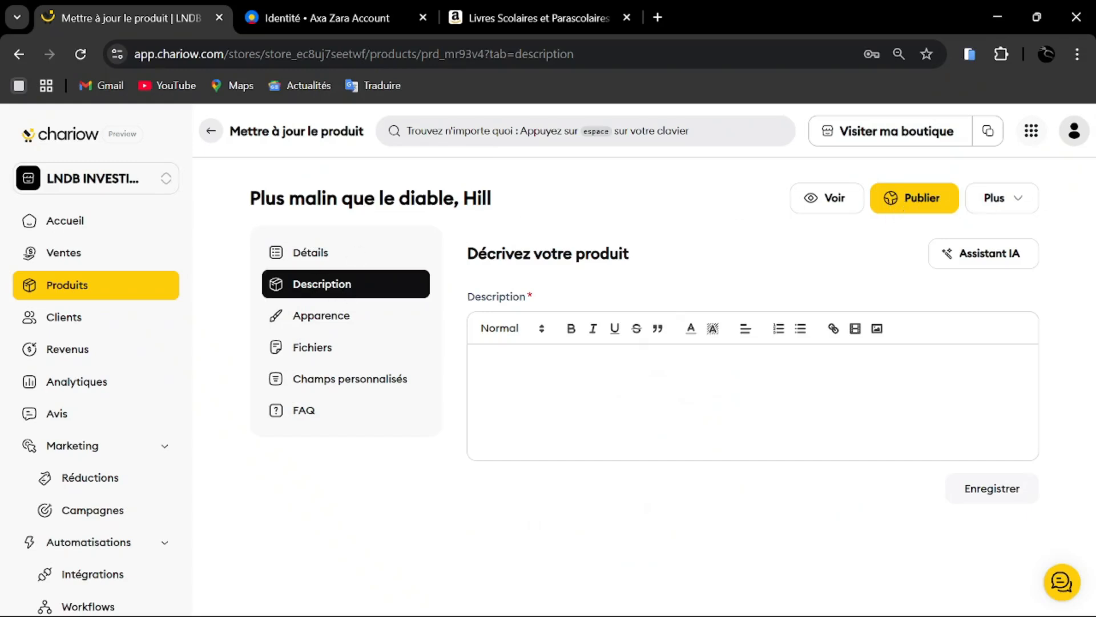
key("super")
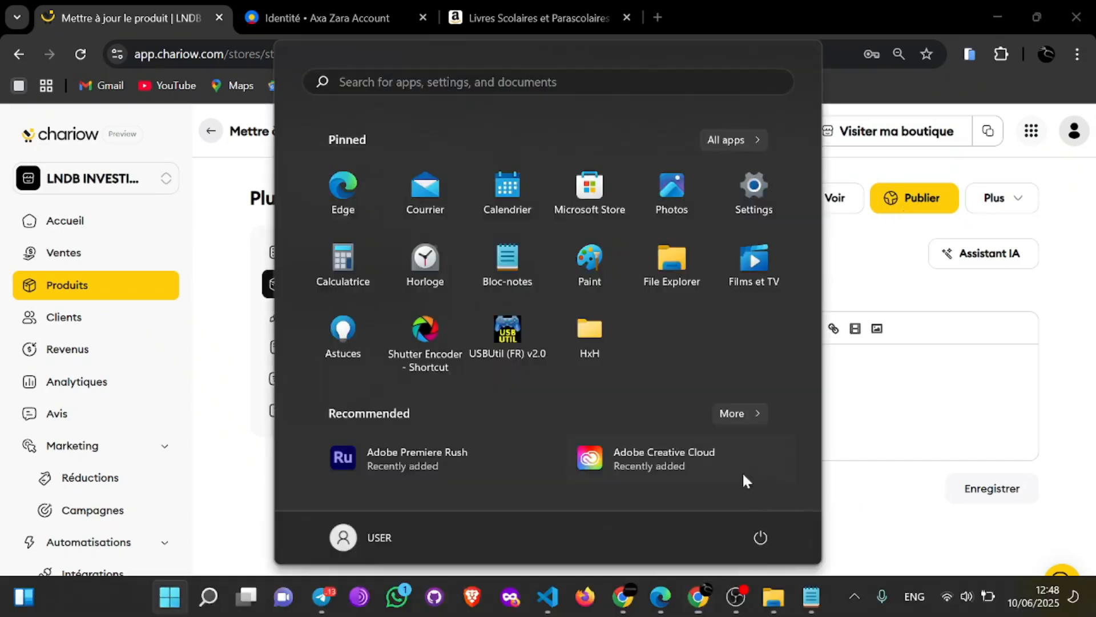
key("super")
key("super")
left_click(814, 607)
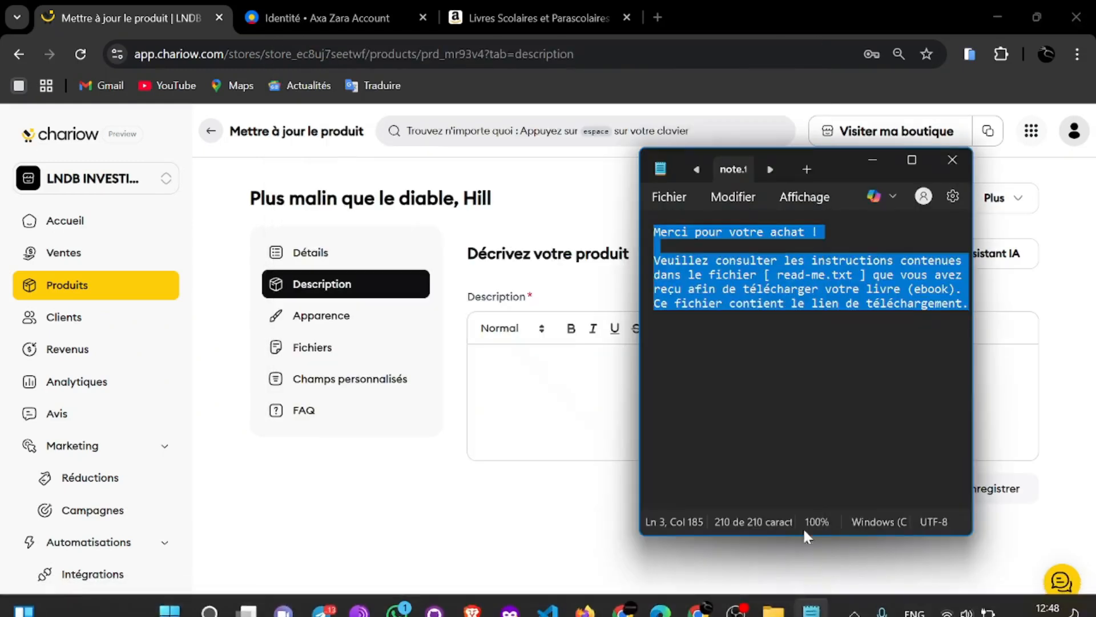
left_click(809, 536)
left_click(899, 160)
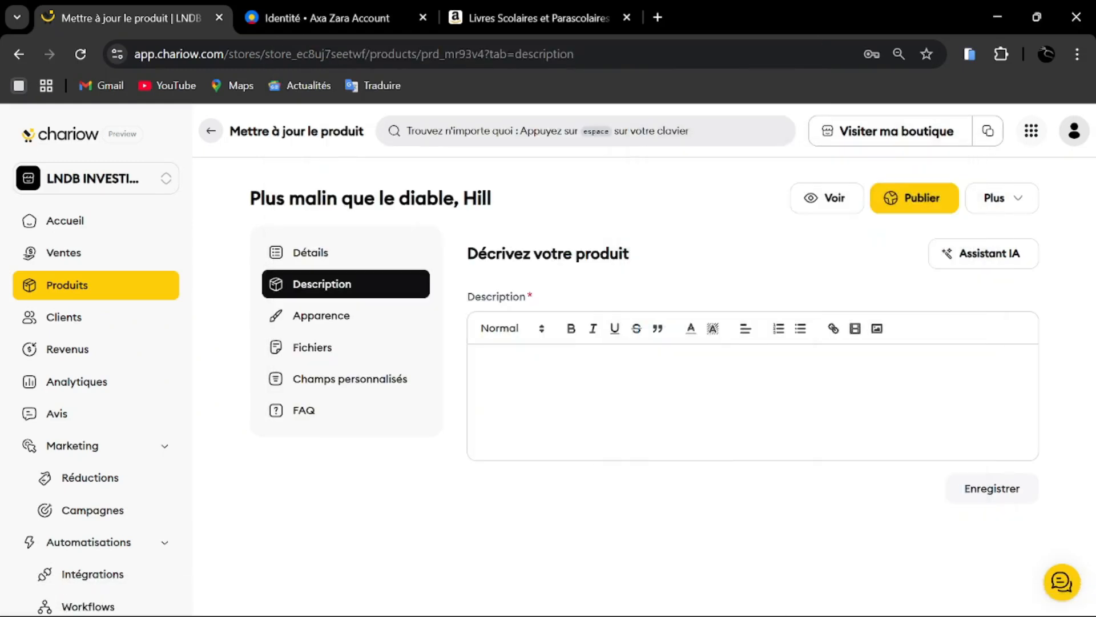
Switch to File Explorer and open note.txt from the Plus malin que le diable folder inside Ebook
key("super")
key("super")
mouse_move(811, 596)
left_click(795, 489)
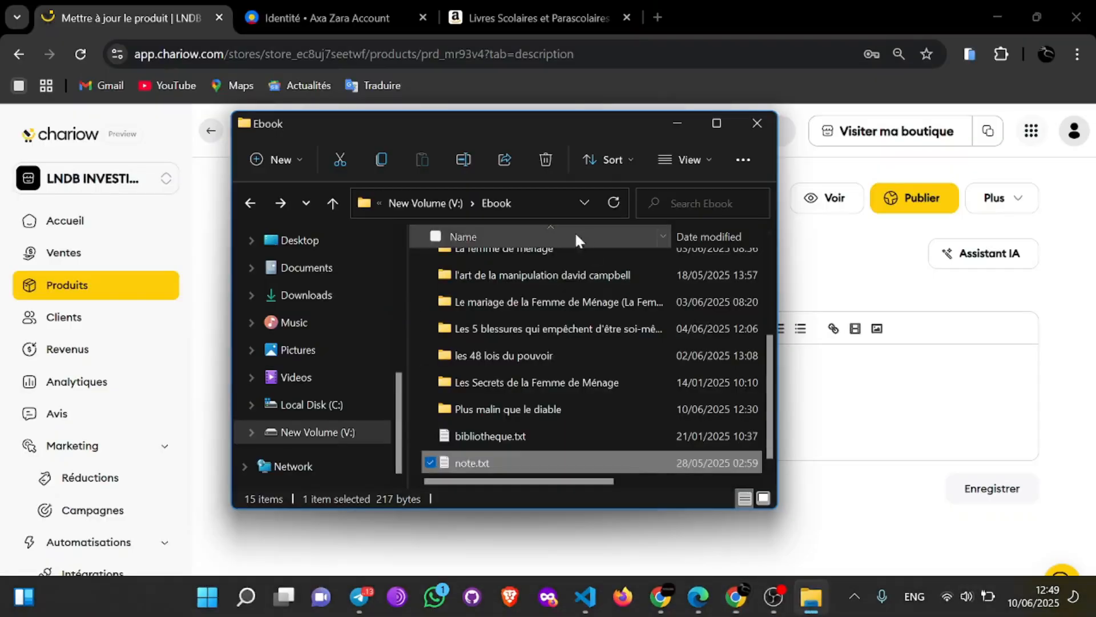
scroll(499, 329, "up", 5)
scroll(498, 327, "down", 5)
left_click(475, 411)
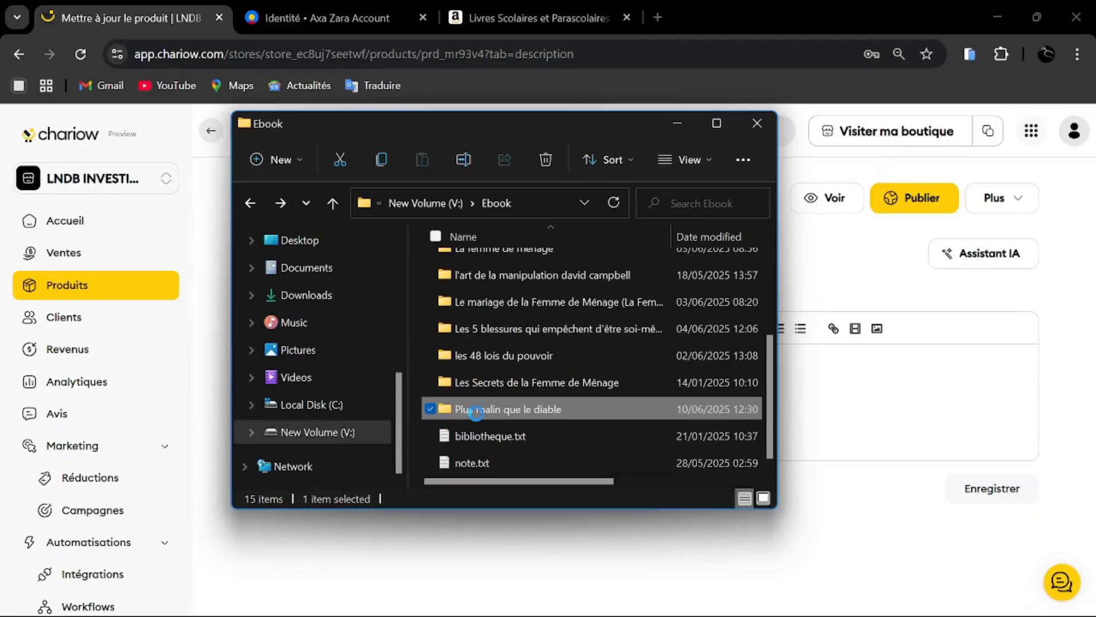
double_click(475, 411)
double_click(529, 265)
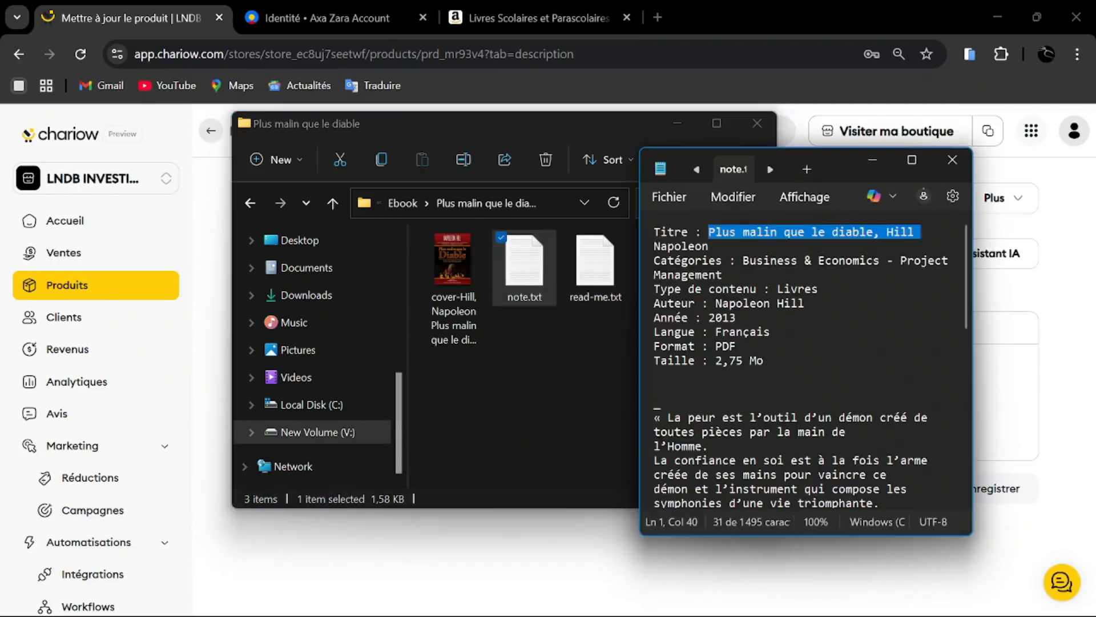
Copy the entire text of note.txt and paste it into the product's description in Chariow
key("ctrl+a")
key("ctrl+c")
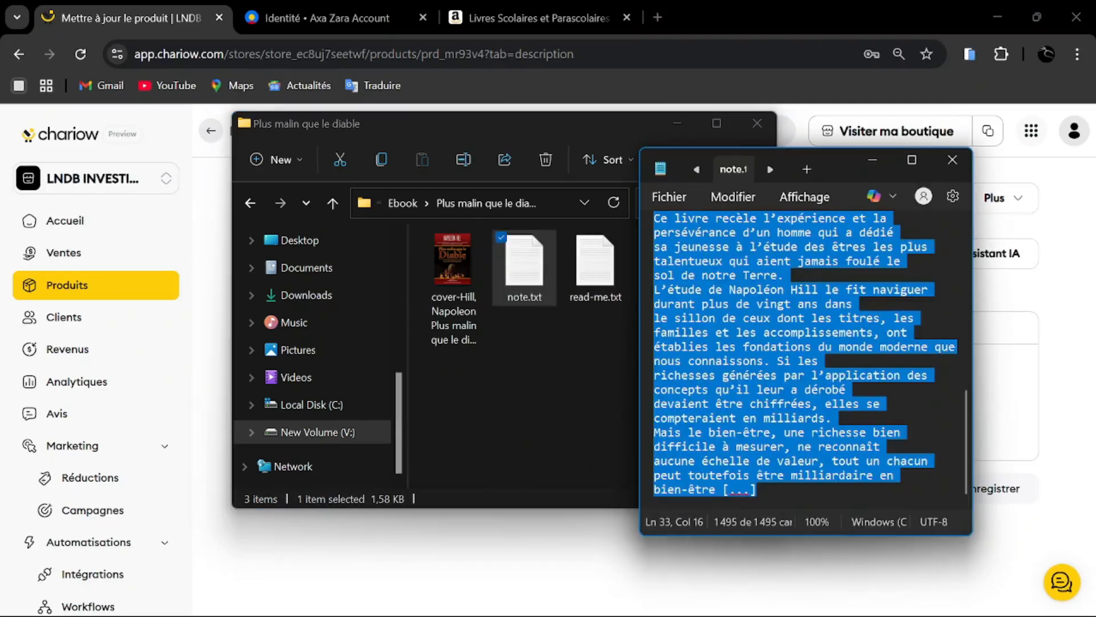
key("alt+Tab")
key("ctrl+v")
scroll(752, 426, "up", 5)
Make the values after Catégories, Type de contenu, Auteur, Année, Langue, Format and Taille bold in the description
left_click_drag(491, 360, 466, 360)
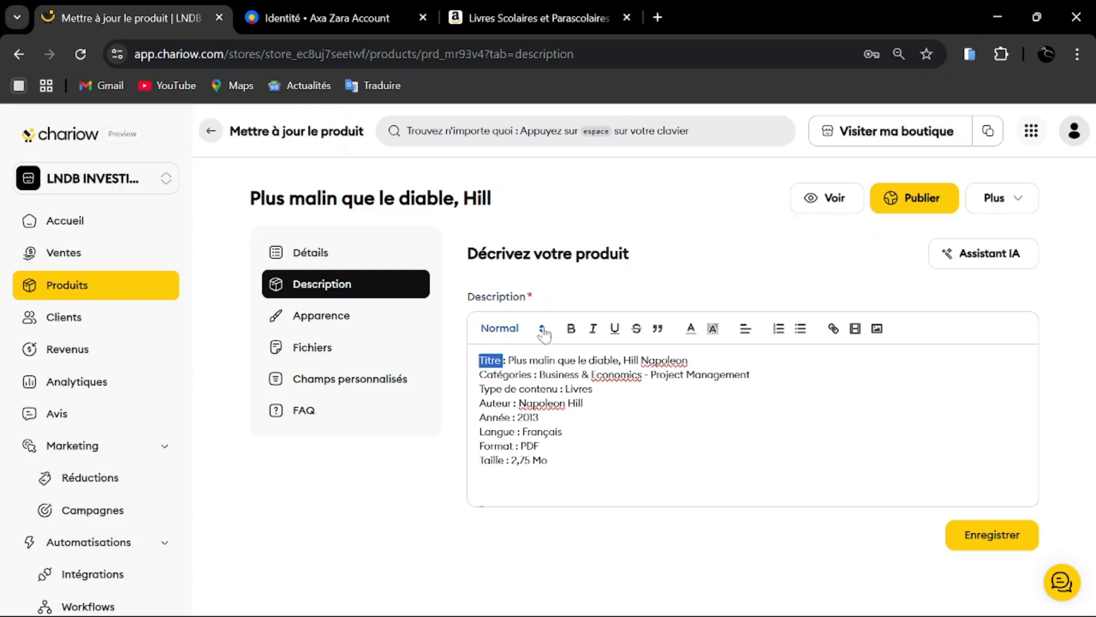
key("End")
left_click_drag(751, 374, 511, 460)
key("ctrl+b")
left_click(571, 329)
left_click(571, 329)
left_click(571, 328)
left_click(571, 328)
left_click(571, 328)
left_click(566, 324)
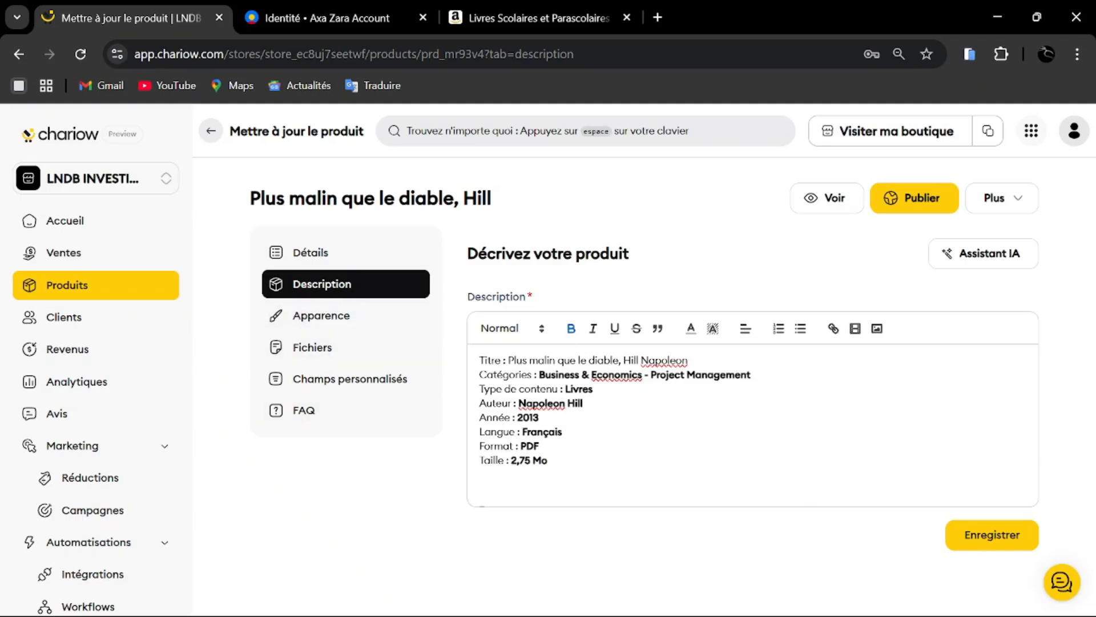
Review the formatted product description and save it
scroll(753, 425, "down", 4)
scroll(752, 426, "up", 5)
scroll(753, 425, "down", 5)
scroll(752, 425, "up", 5)
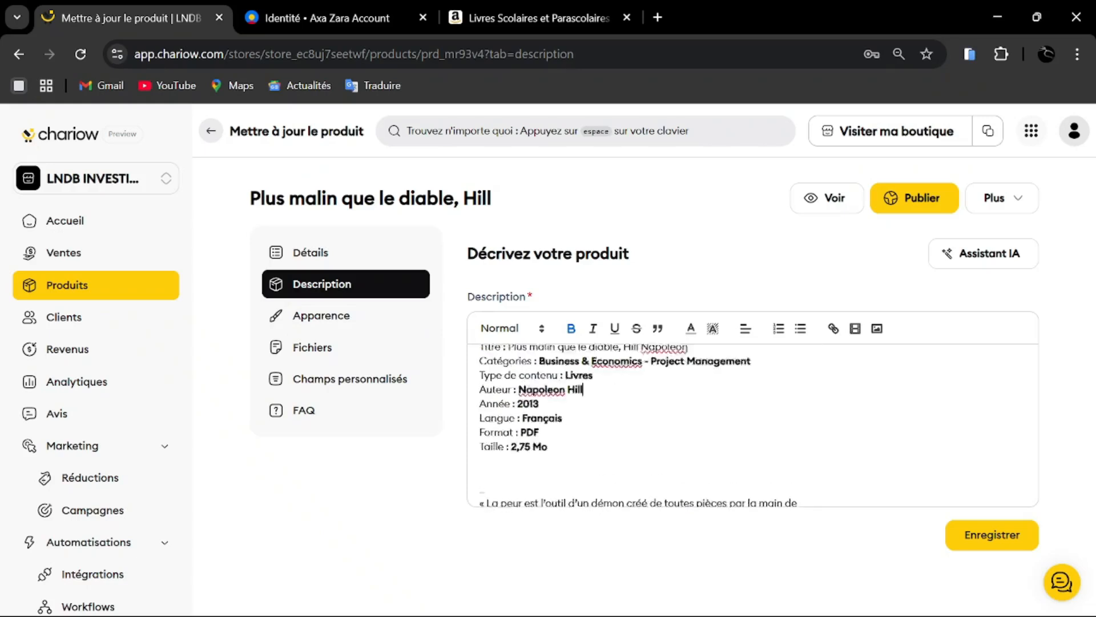
scroll(753, 426, "up", 1)
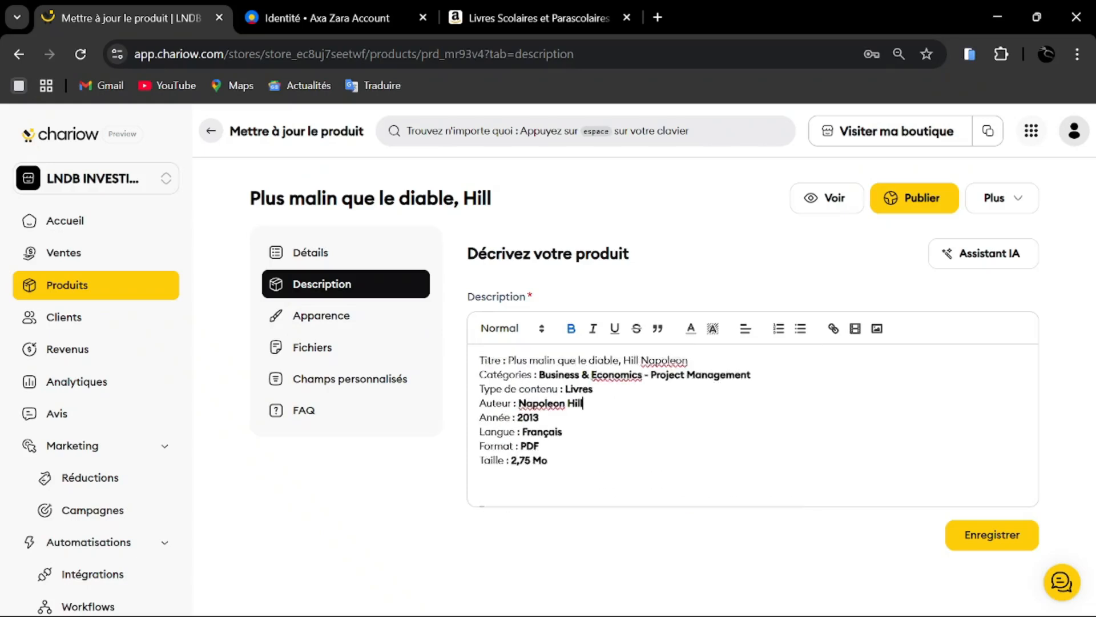
mouse_move(900, 615)
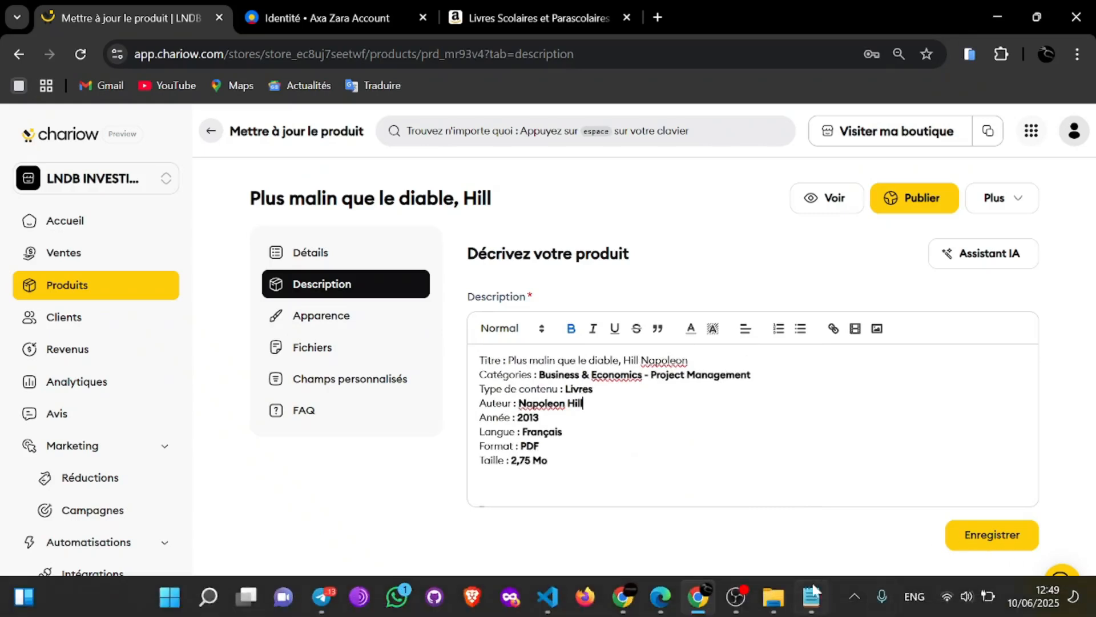
mouse_move(812, 593)
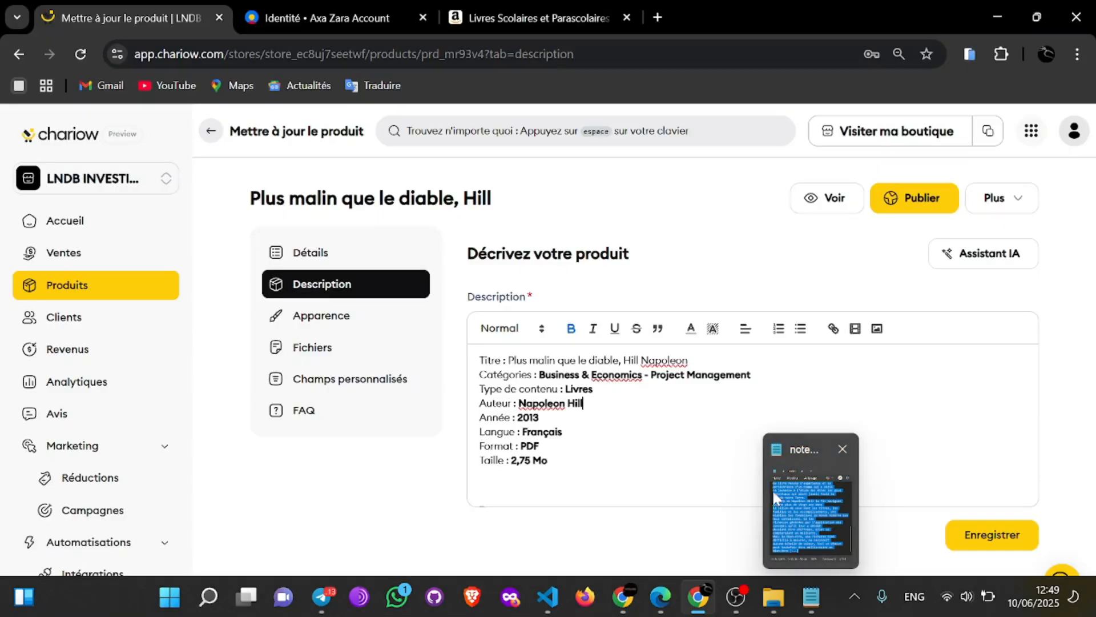
left_click(946, 536)
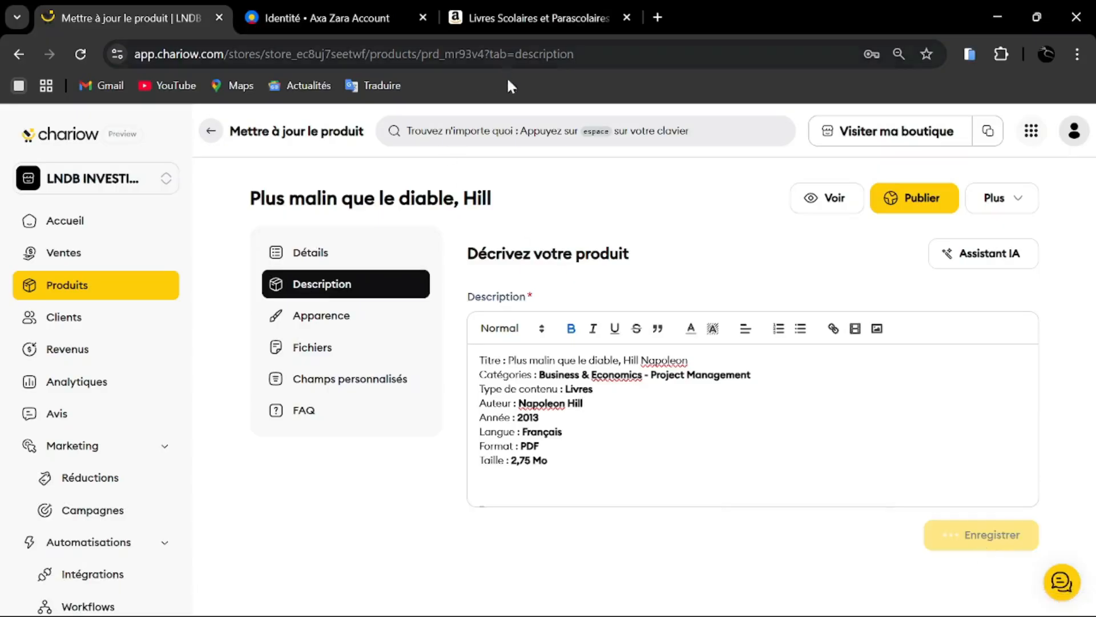
In the Apparence section, upload the Plus malin que le diable cover image as the product's thumbnail and banner, and save
left_click(357, 326)
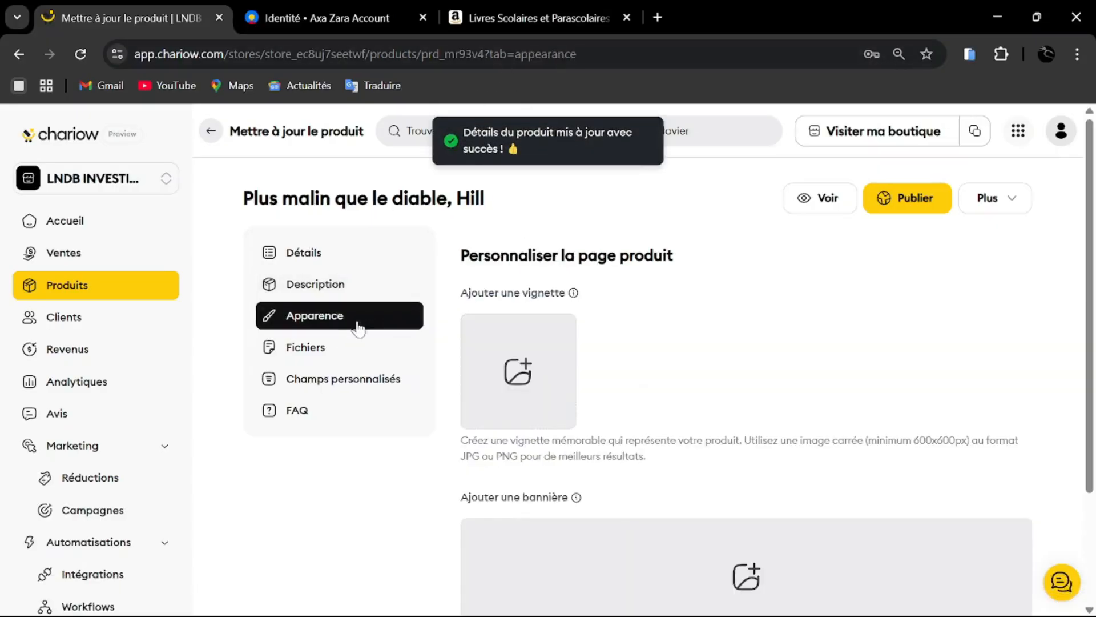
left_click(516, 374)
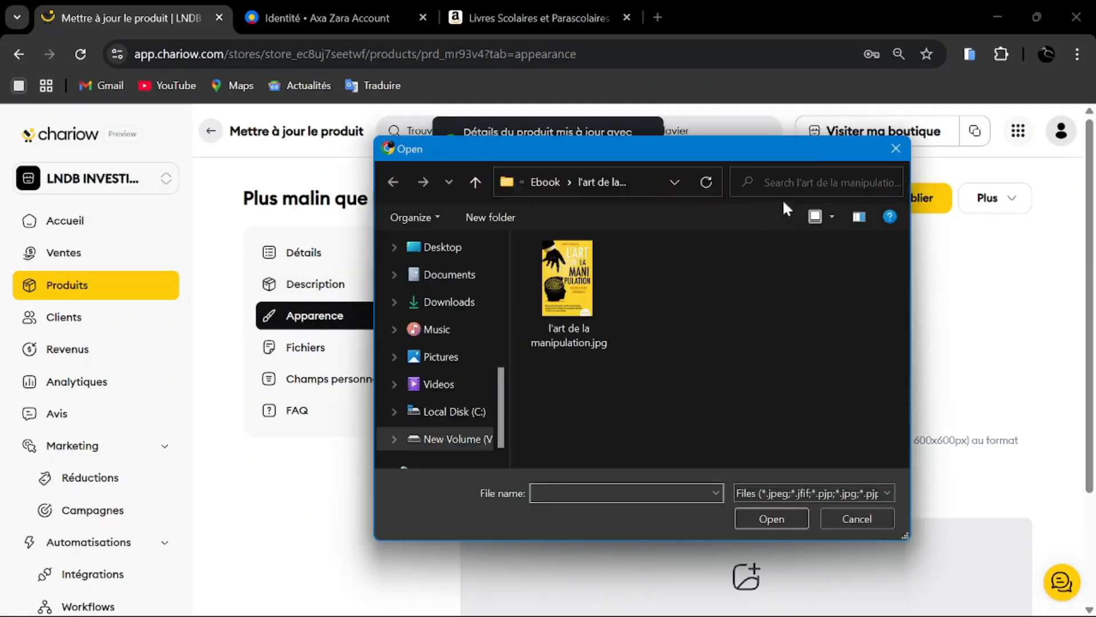
double_click(539, 340)
left_click(390, 182)
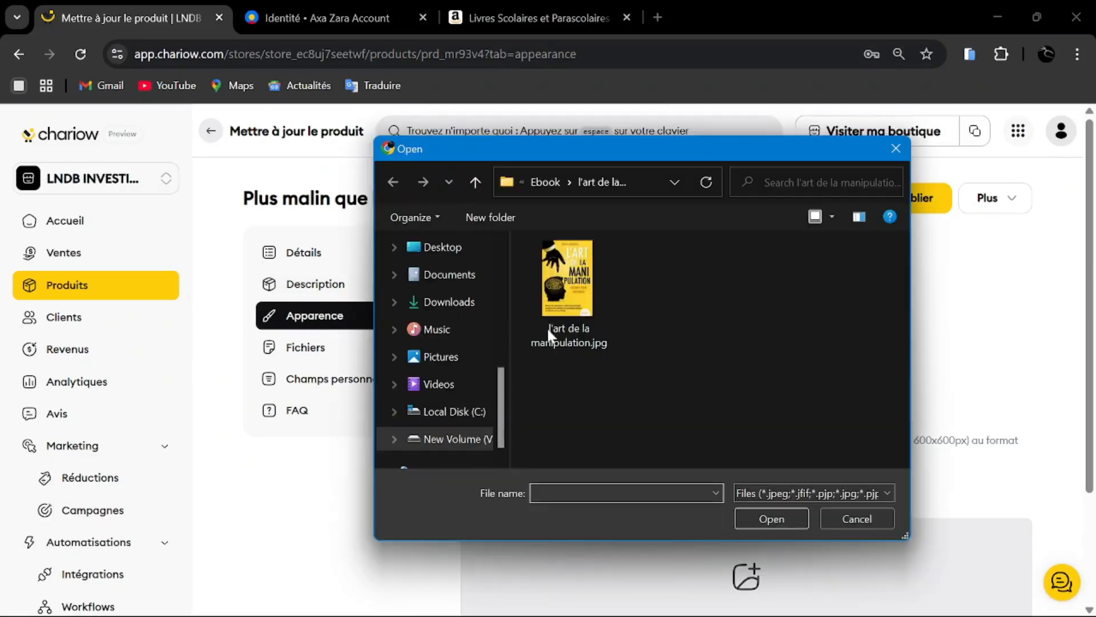
scroll(581, 356, "down", 3)
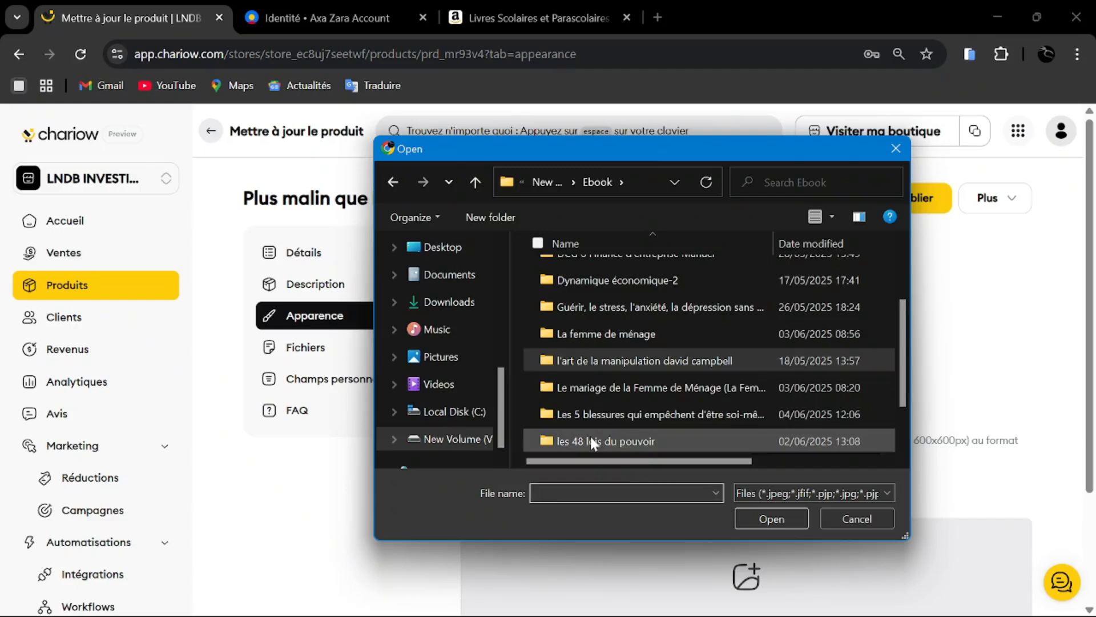
double_click(590, 437)
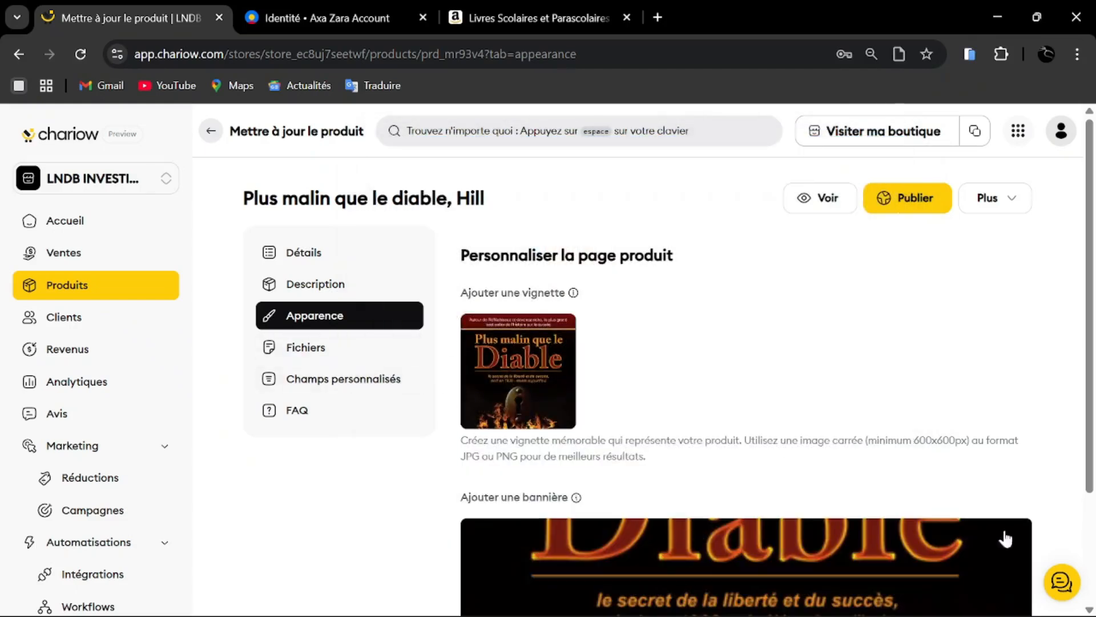
scroll(981, 526, "down", 3)
left_click(986, 562)
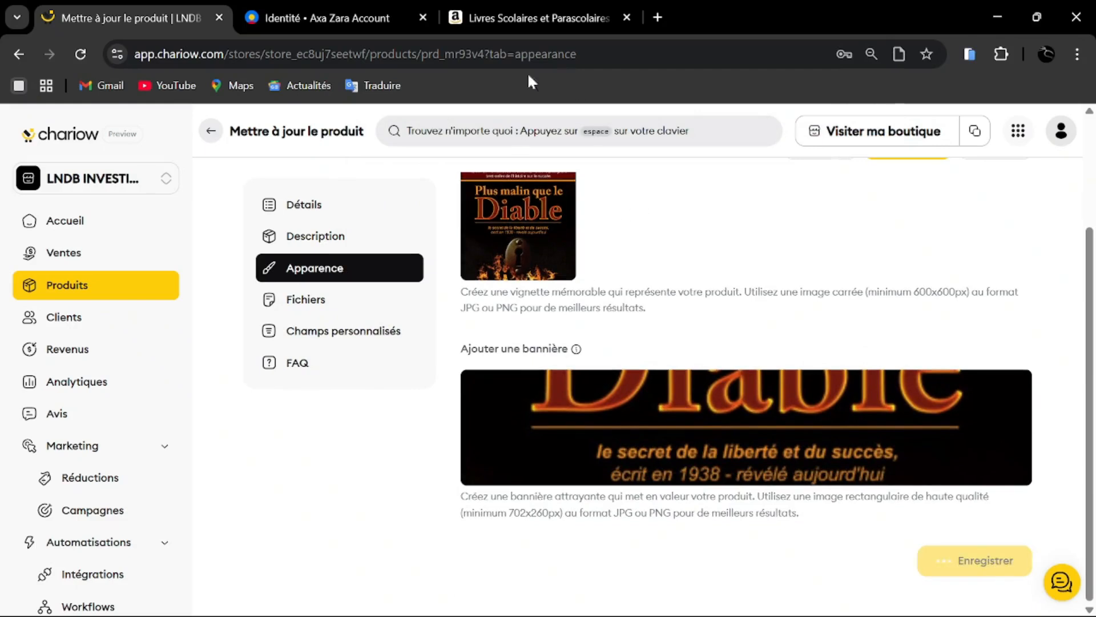
Upload read-me.txt and note.txt from the Plus malin que le diable folder as the product's downloadable files
left_click(330, 302)
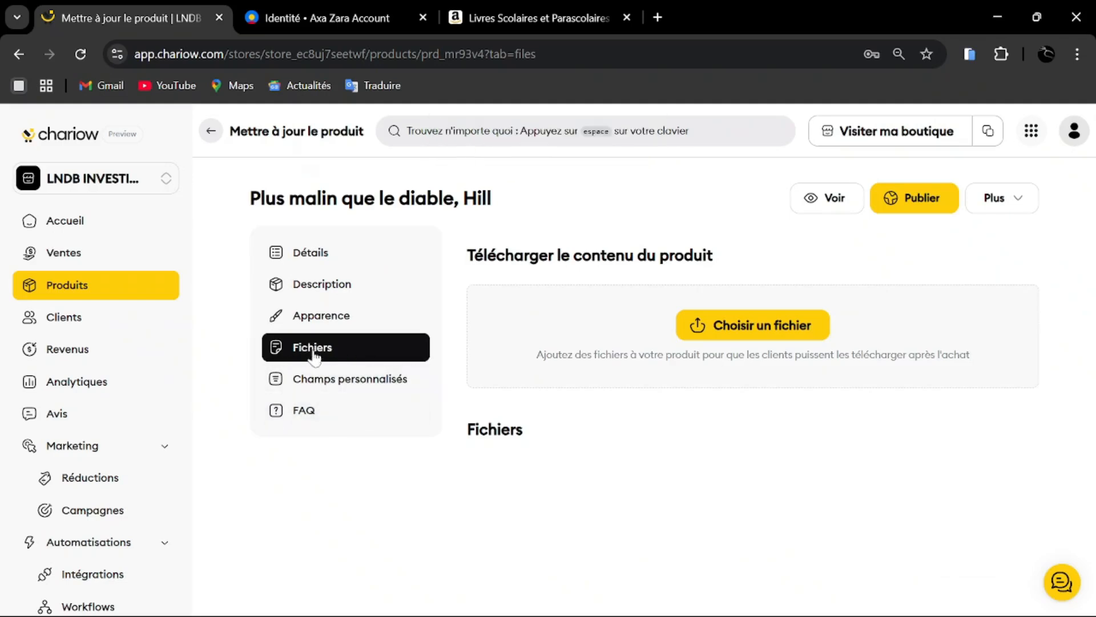
left_click(765, 361)
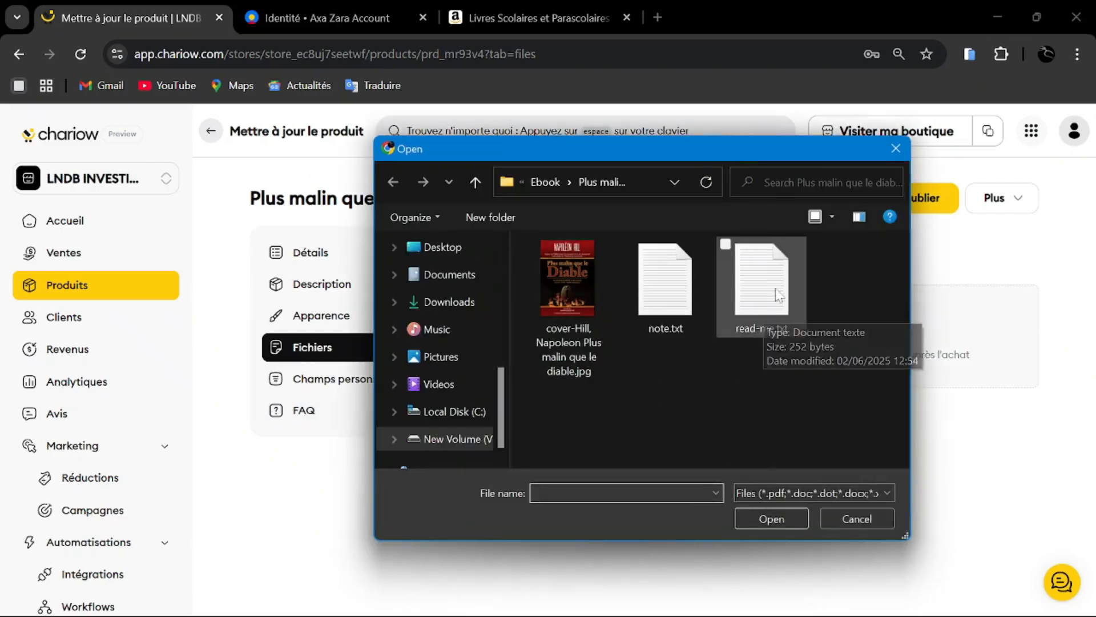
double_click(753, 287)
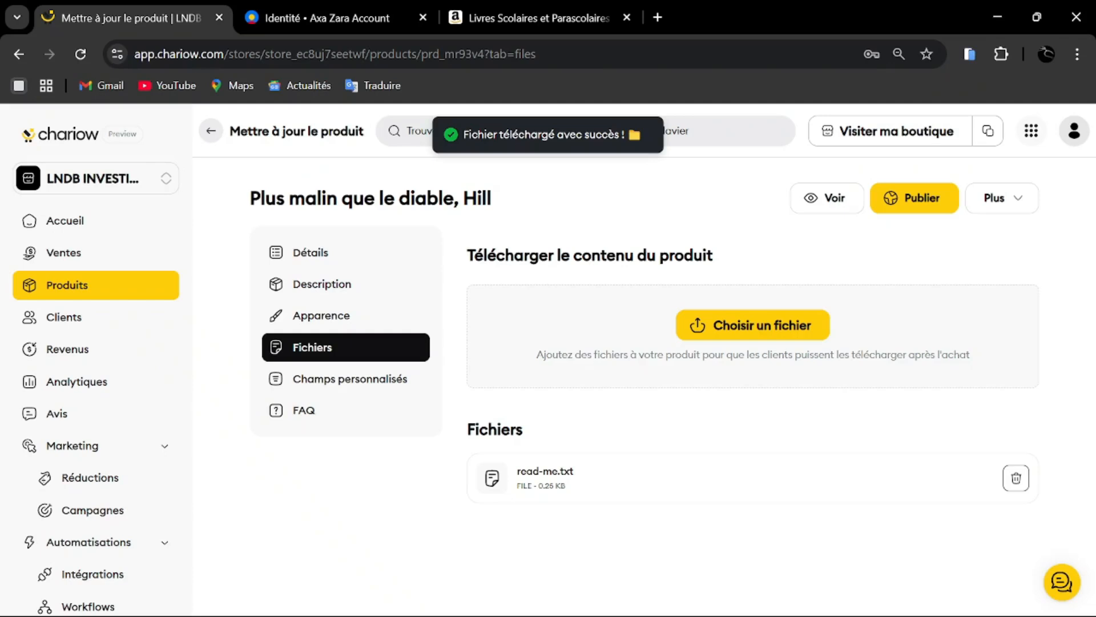
left_click_drag(537, 486, 577, 487)
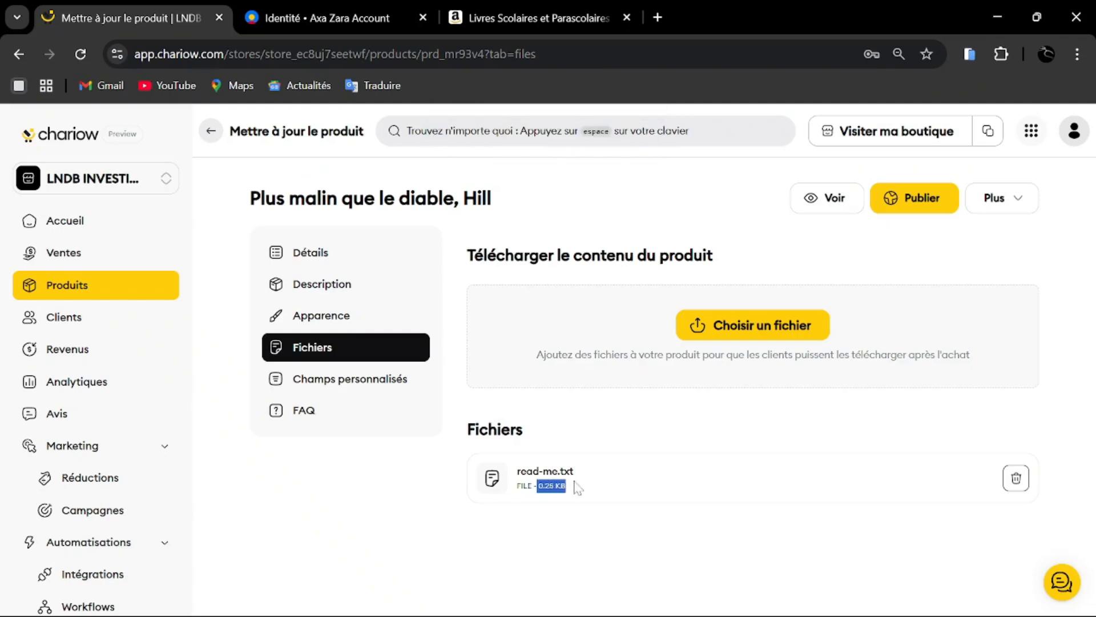
left_click(574, 520)
left_click(587, 521)
left_click_drag(519, 475, 592, 466)
left_click(675, 498)
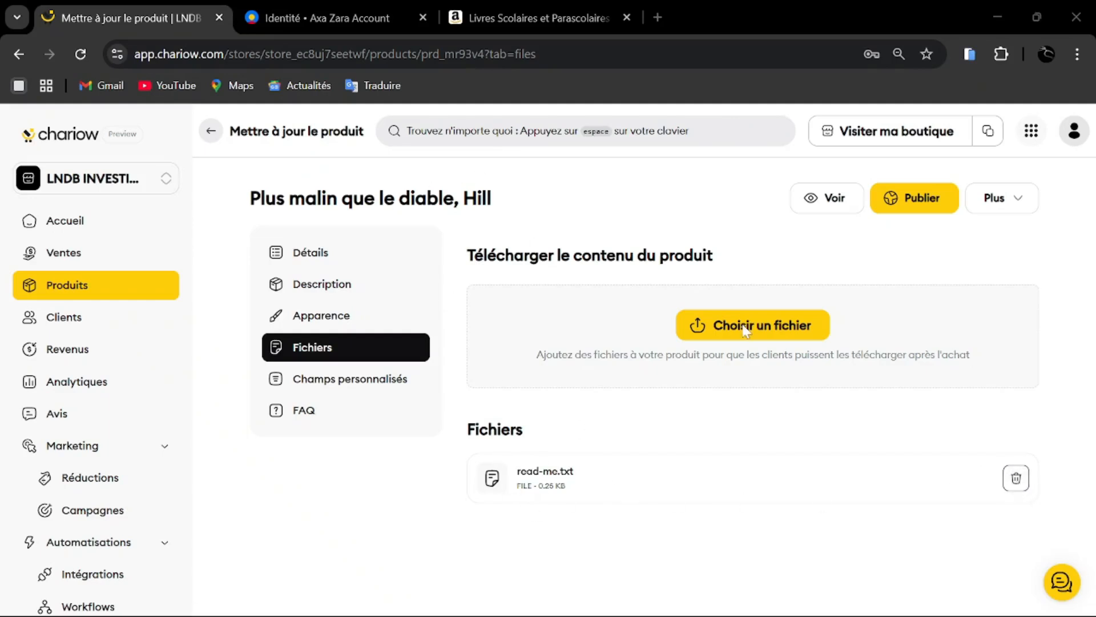
left_click(724, 326)
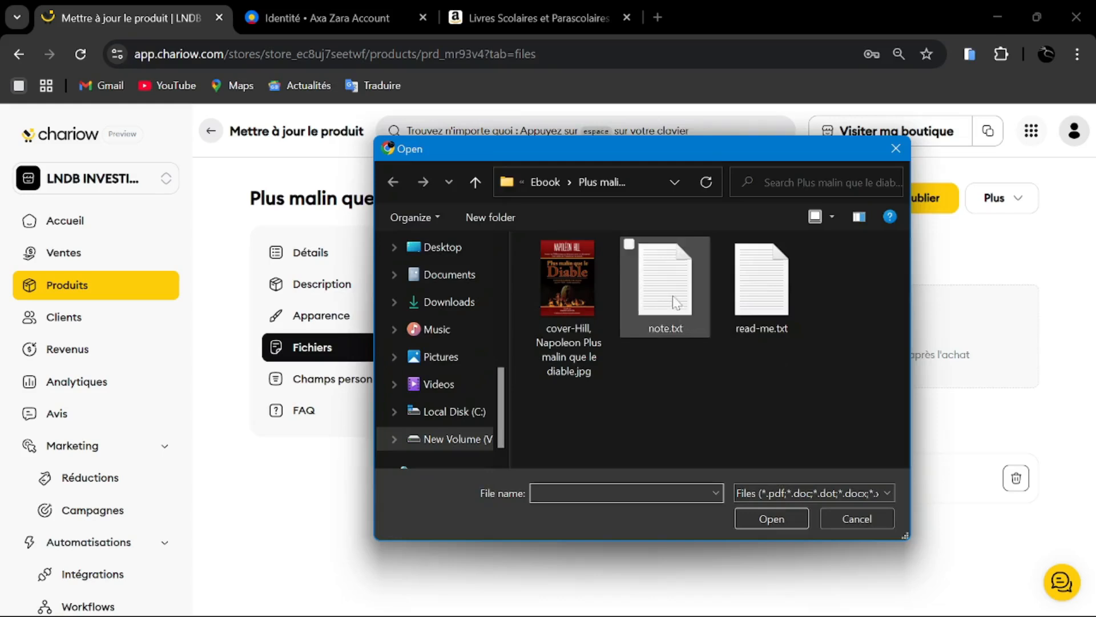
double_click(680, 308)
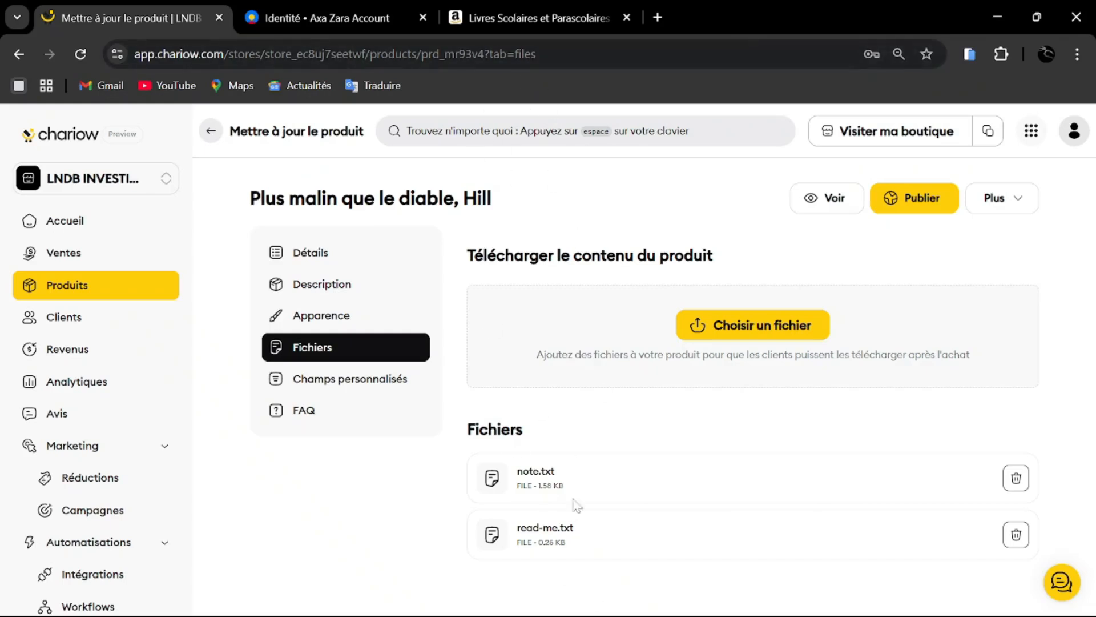
View the product's Champs personnalisés and FAQ sections and read the FAQ heading
left_click(398, 383)
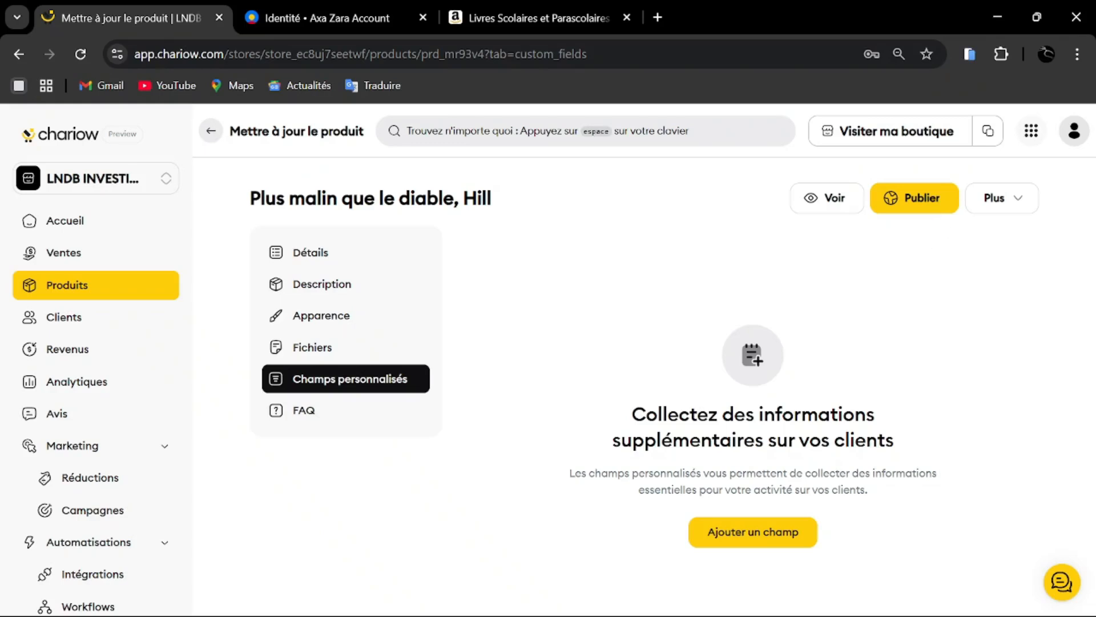
left_click(304, 409)
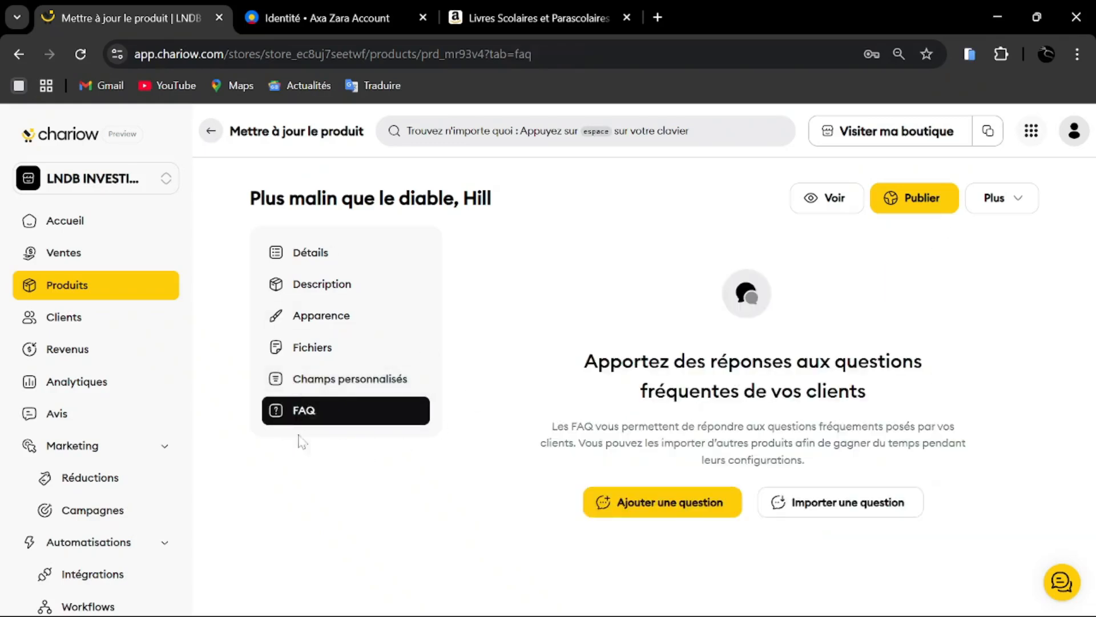
left_click_drag(583, 361, 884, 392)
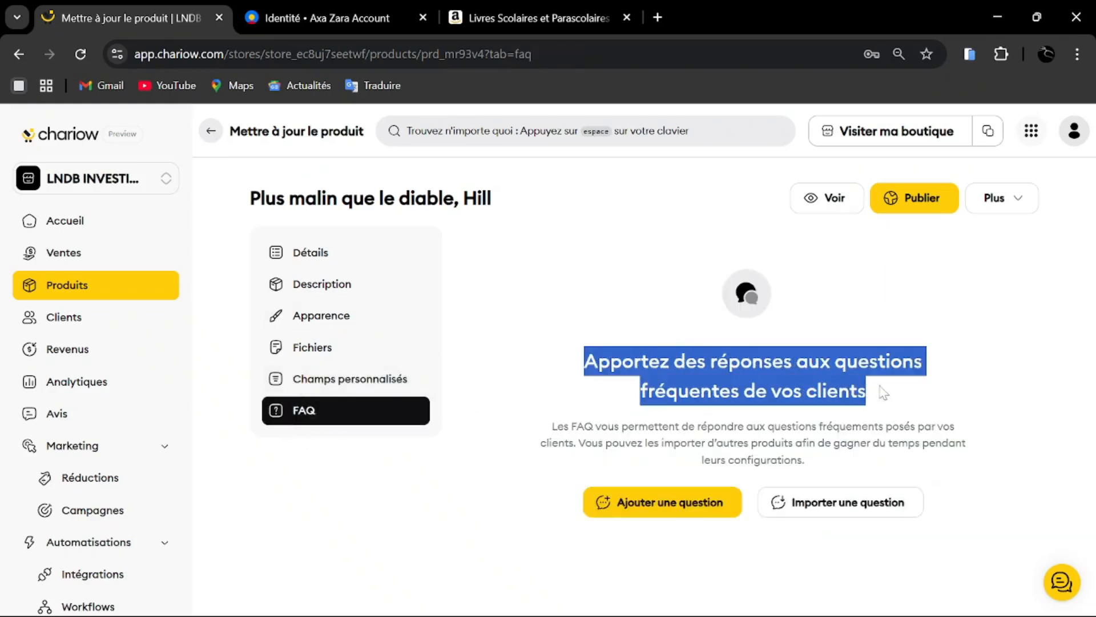
left_click(689, 329)
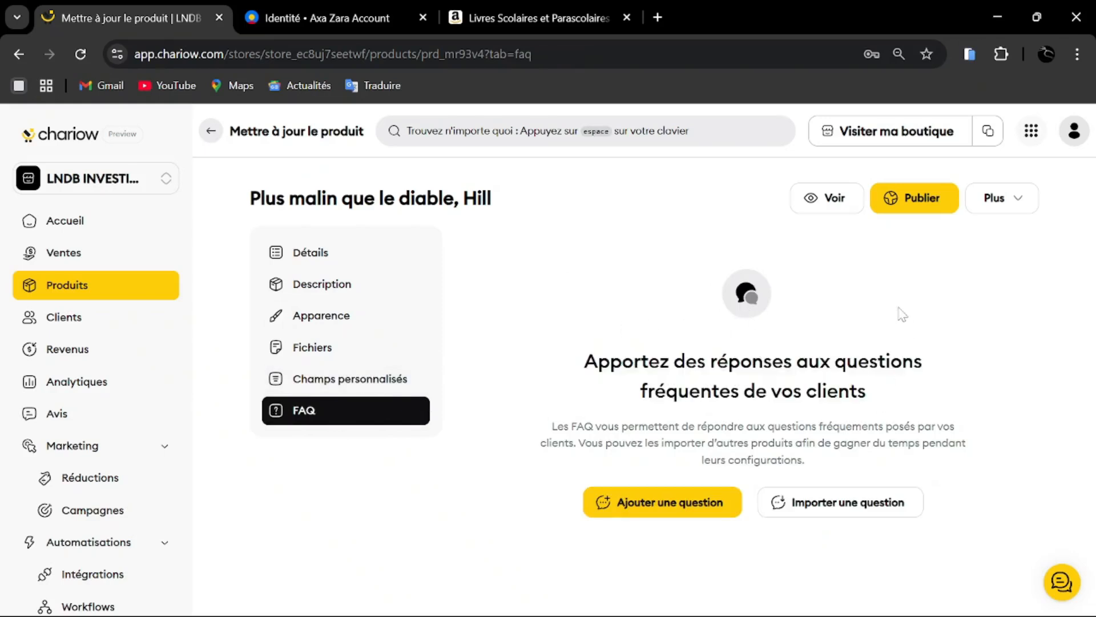
Publish the product Plus malin que le diable, Hill, confirm making it available to customers, and return to the product list
left_click(916, 197)
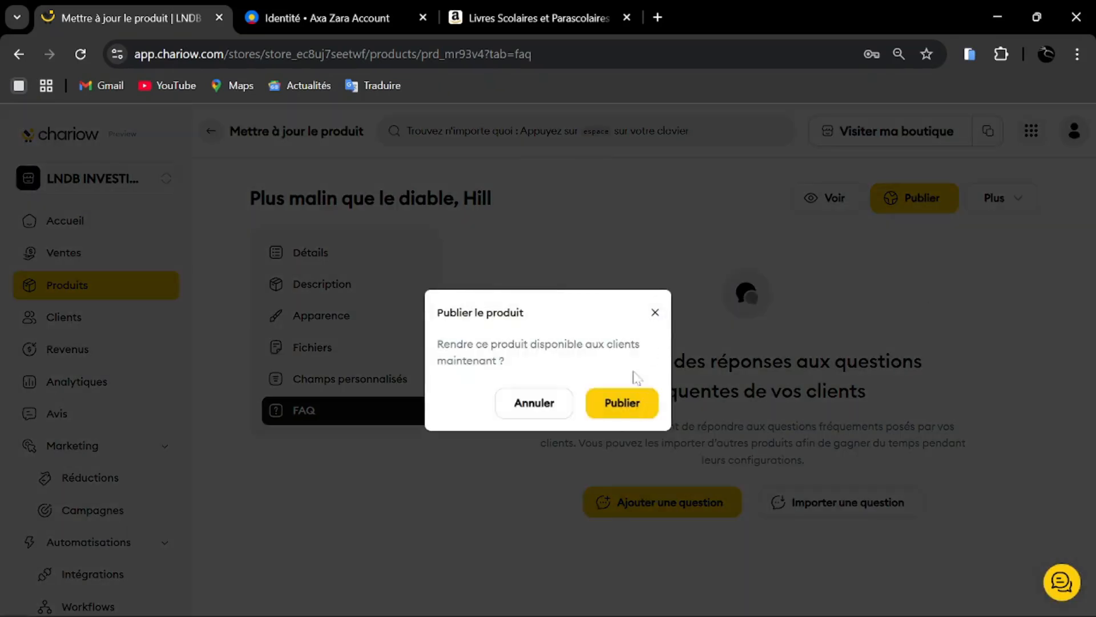
left_click(619, 405)
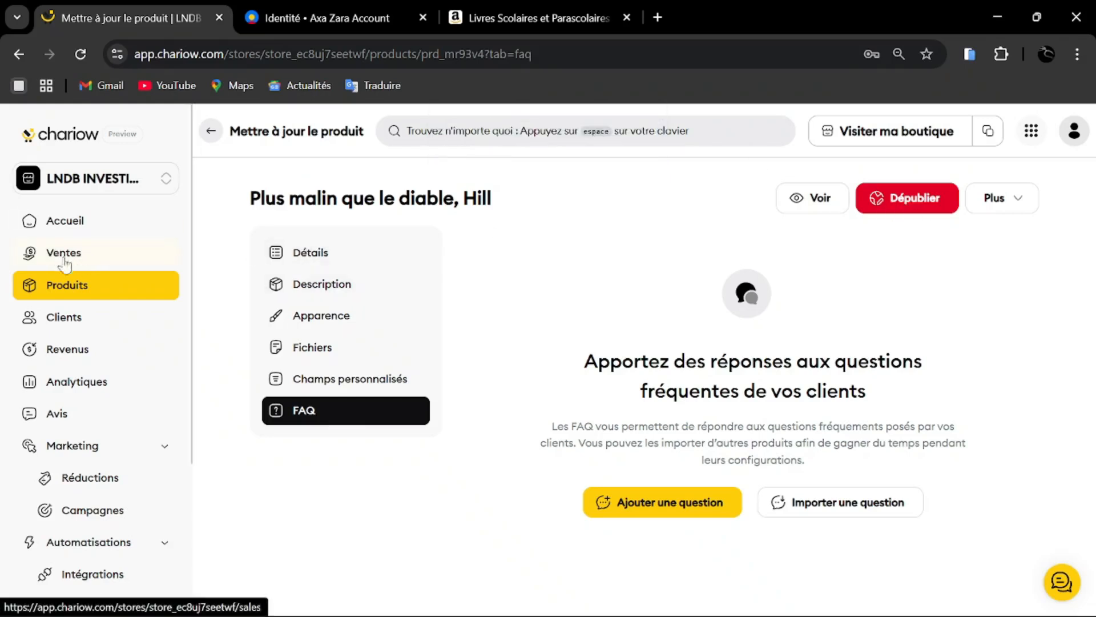
left_click(67, 285)
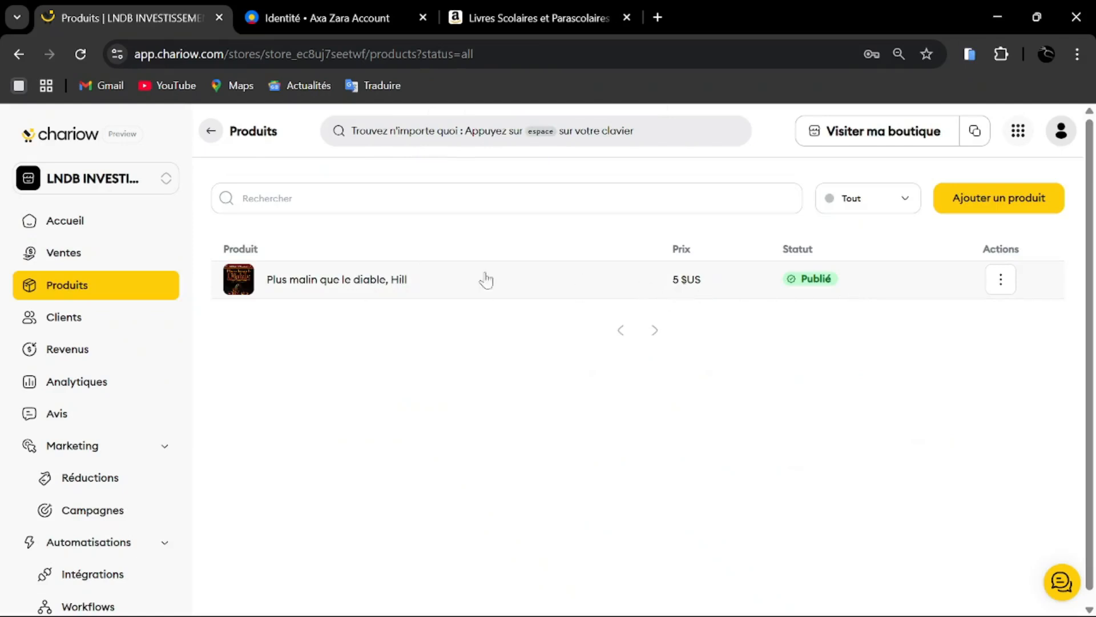
View the store's Ventes, Clients and Revenus pages
left_click(60, 252)
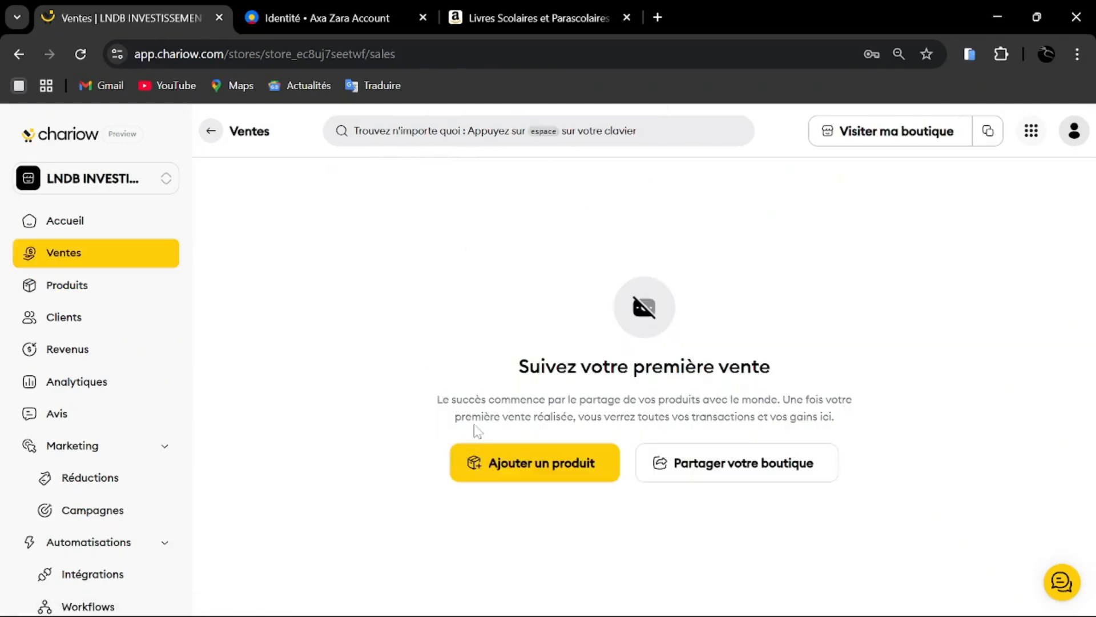
left_click(63, 318)
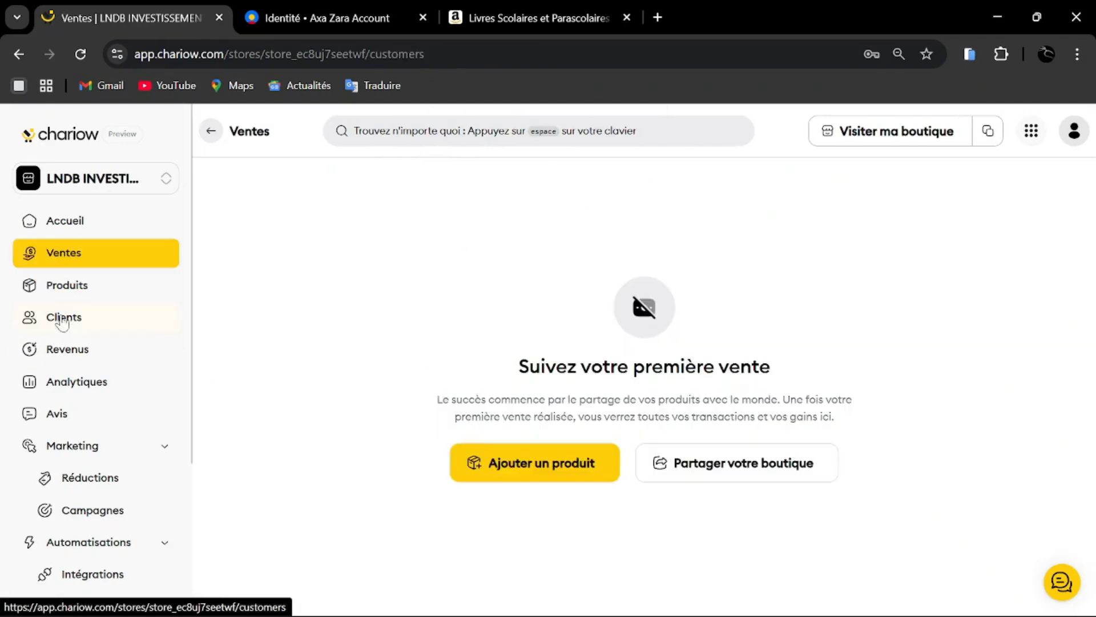
left_click(83, 359)
Look through the store's Accueil overview and reload the page to refresh its statistics
left_click(62, 221)
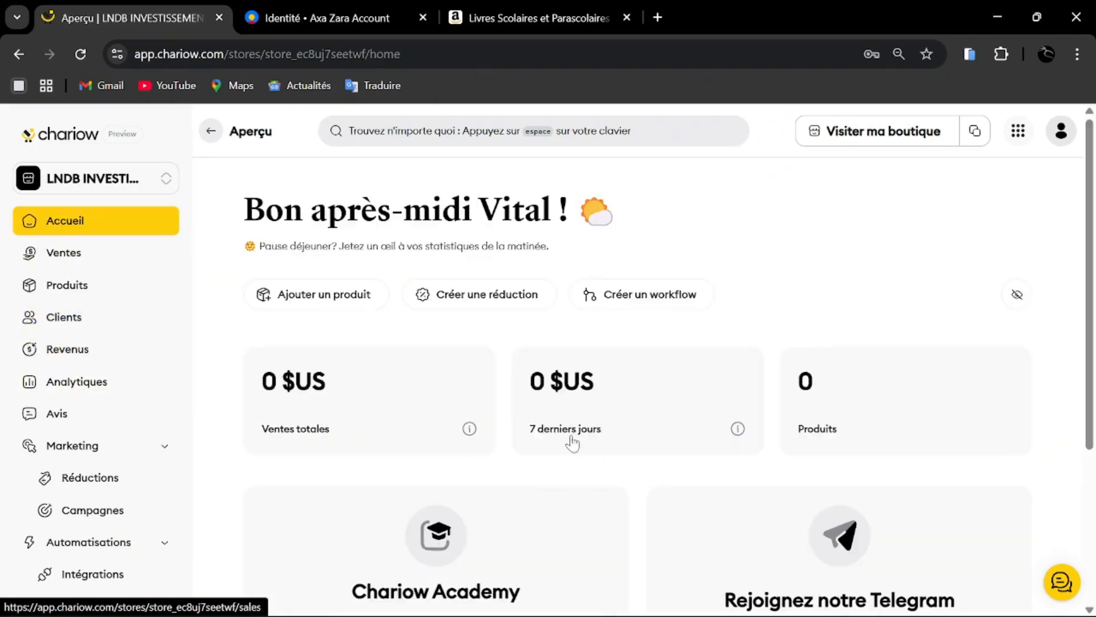
scroll(570, 443, "down", 4)
scroll(795, 460, "up", 4)
scroll(512, 299, "down", 4)
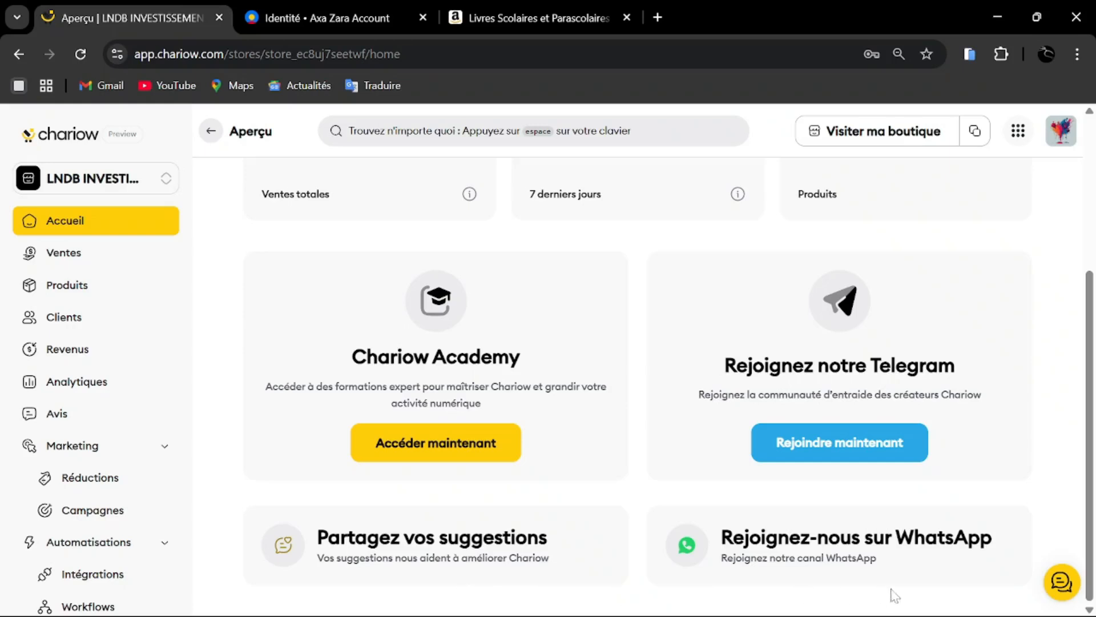
scroll(429, 471, "up", 2)
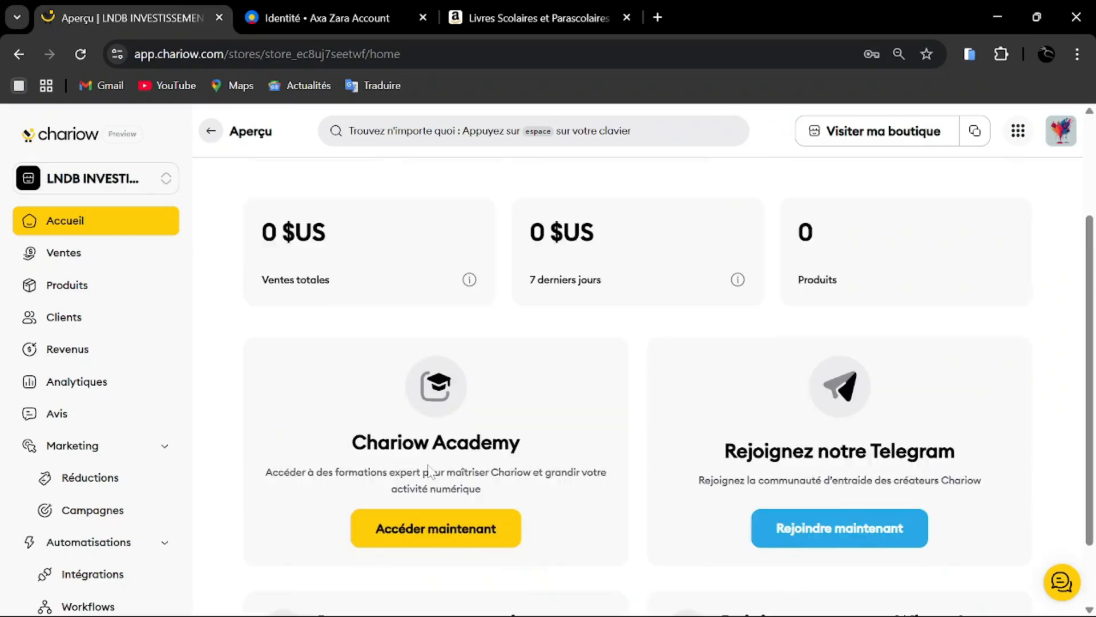
scroll(582, 468, "up", 3)
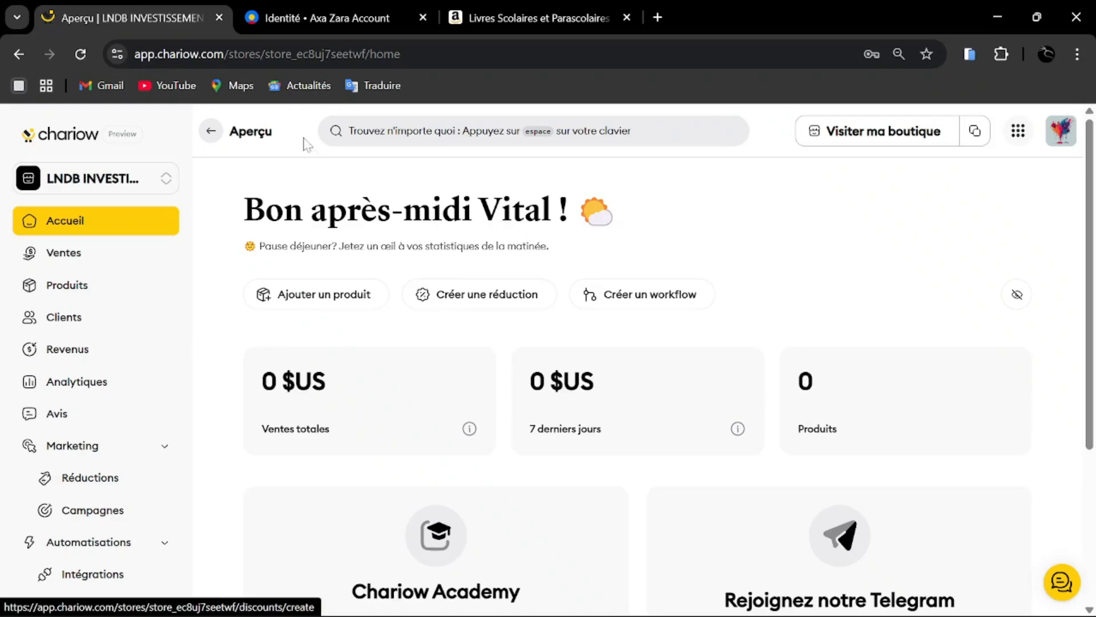
left_click(80, 53)
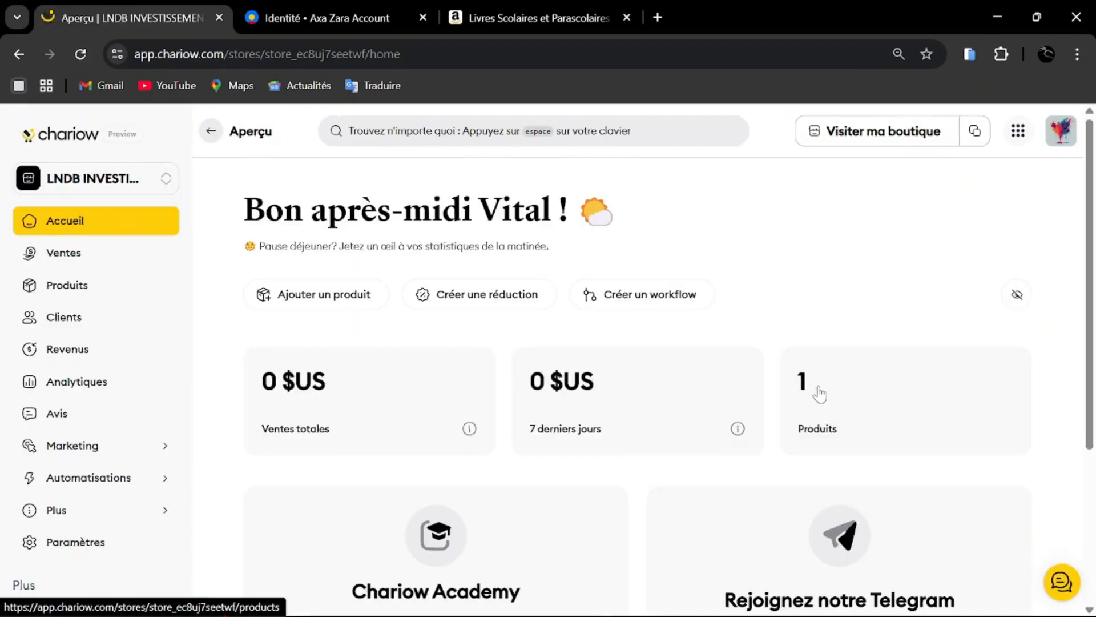
Open the sharing options of Plus malin que le diable, Hill and examine its product link and payment link
left_click(857, 354)
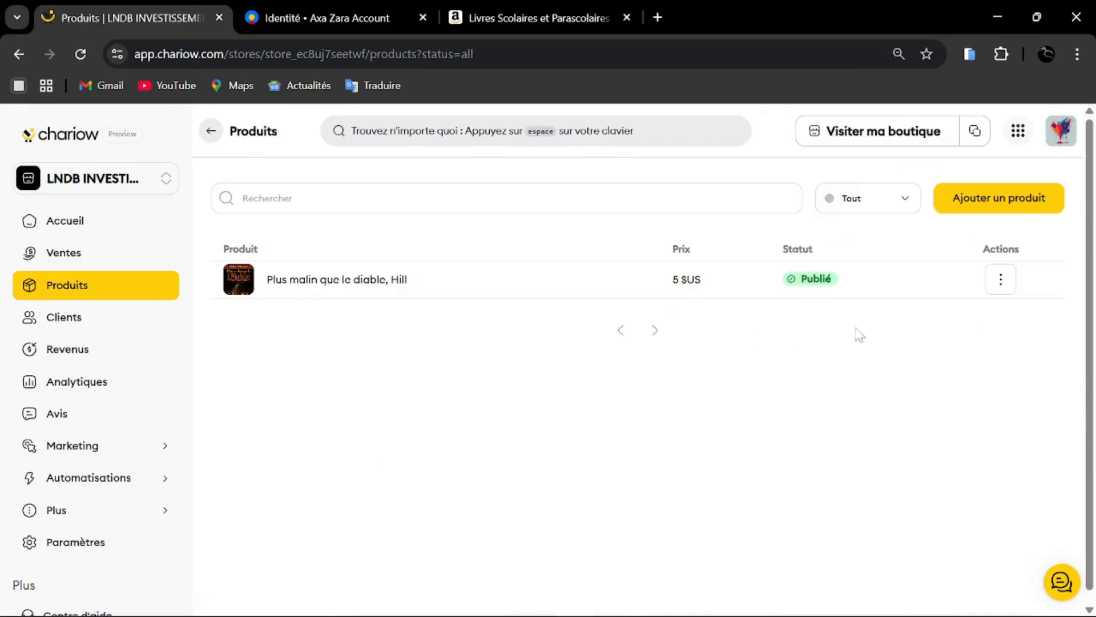
left_click(1001, 280)
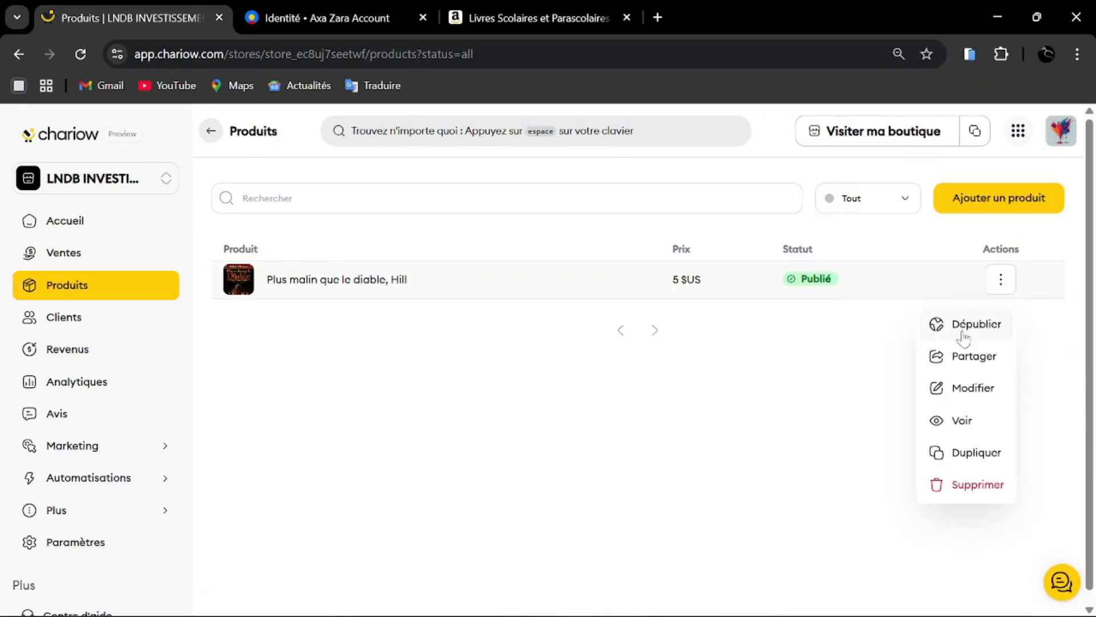
left_click(970, 357)
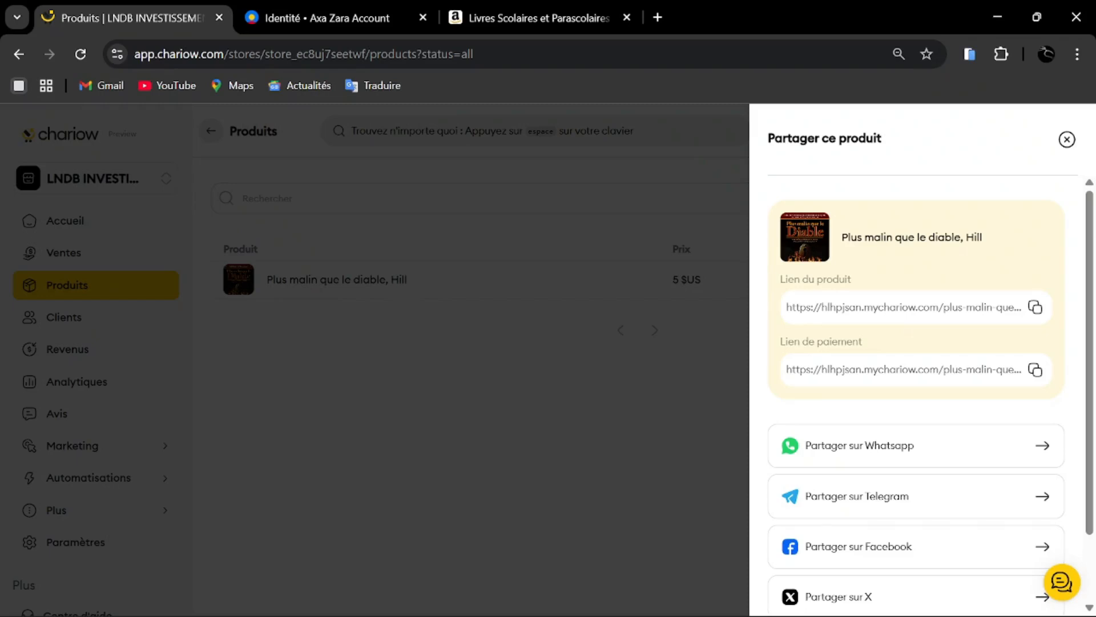
left_click_drag(780, 279, 883, 282)
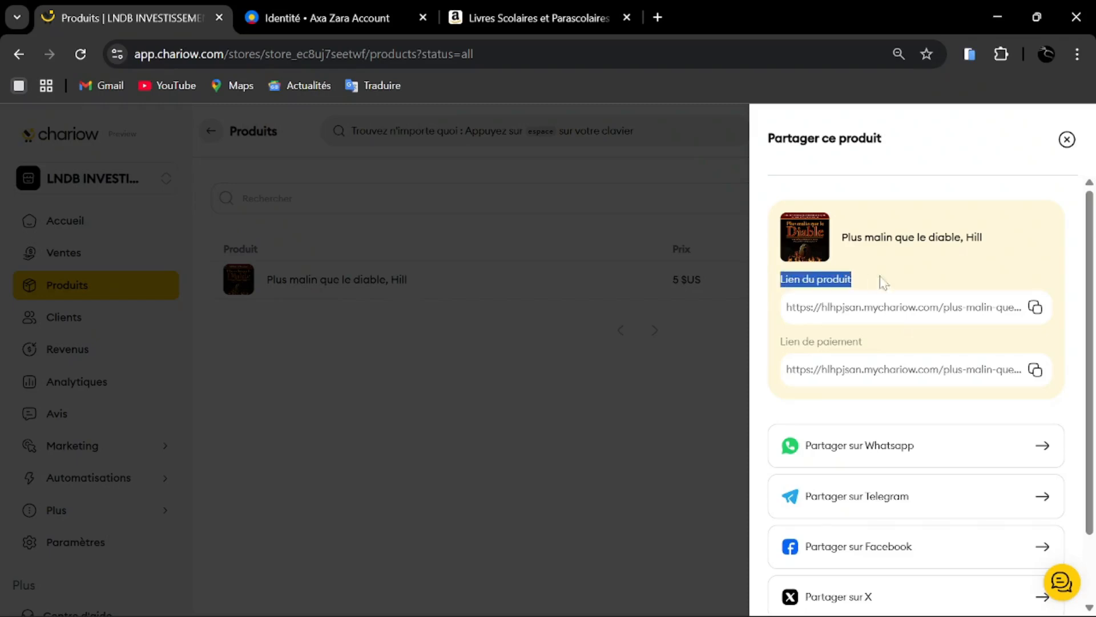
left_click(816, 339)
left_click_drag(786, 341, 755, 342)
left_click(888, 350)
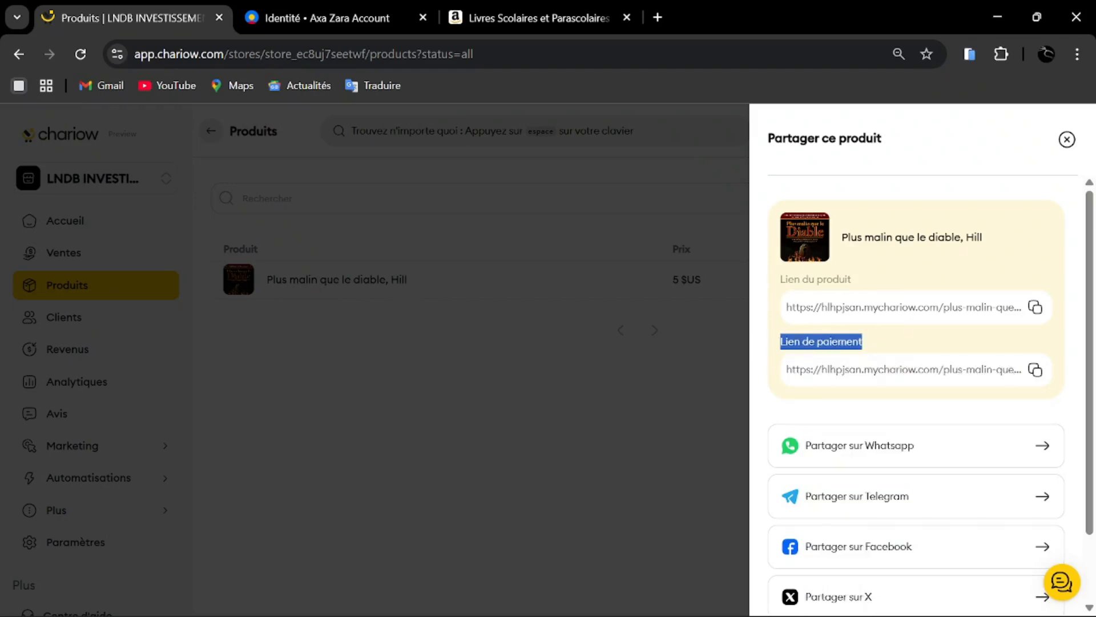
Copy the product link and load it in a new browser tab
left_click(1032, 309)
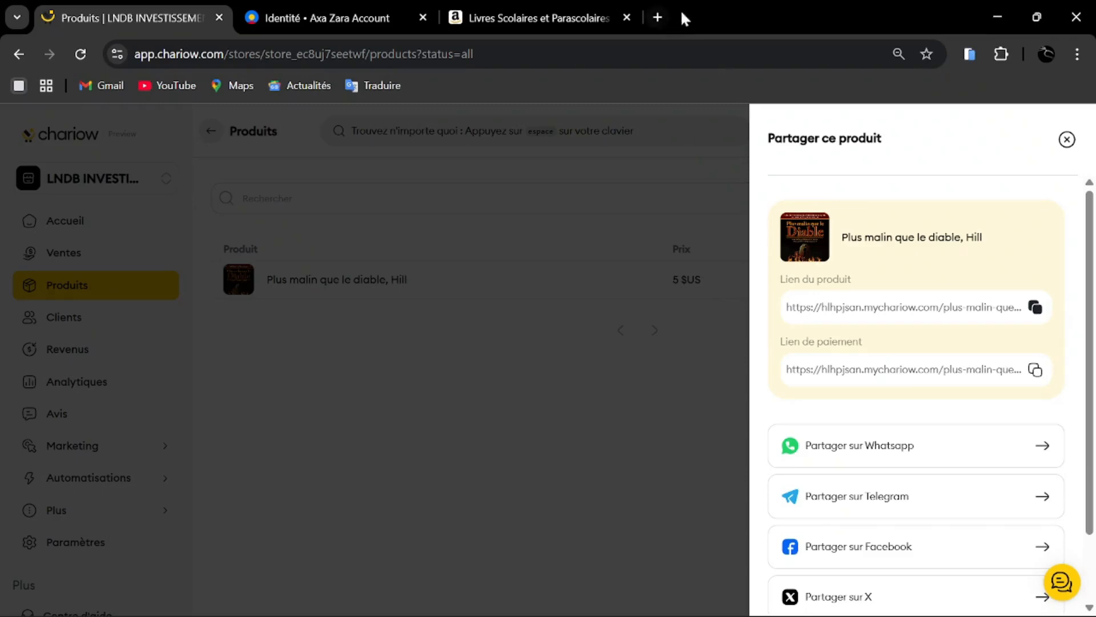
left_click(657, 17)
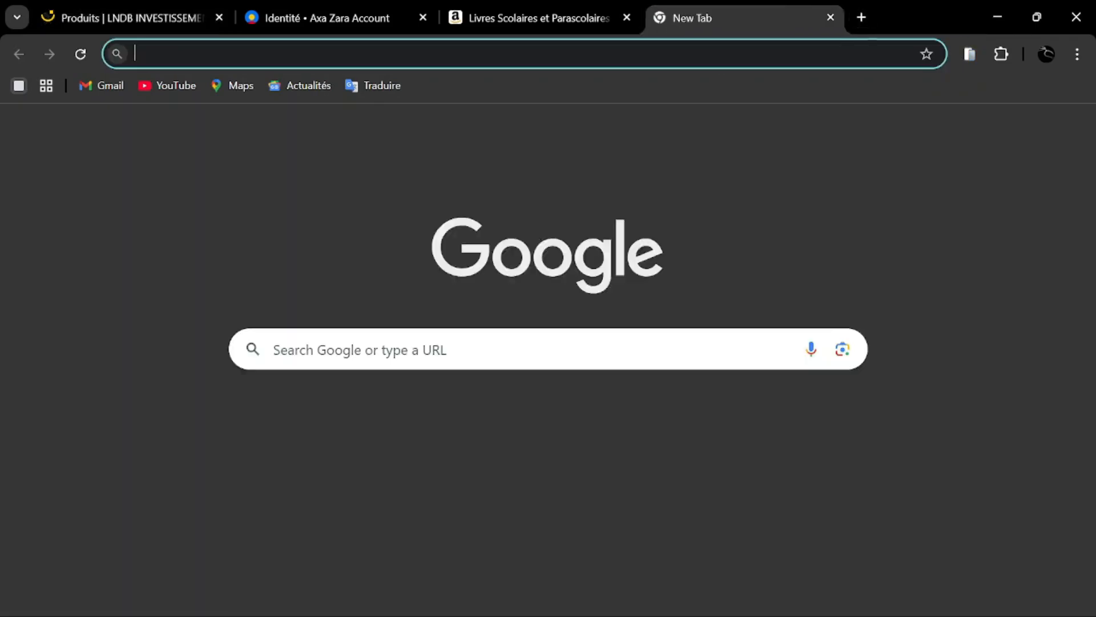
right_click(382, 54)
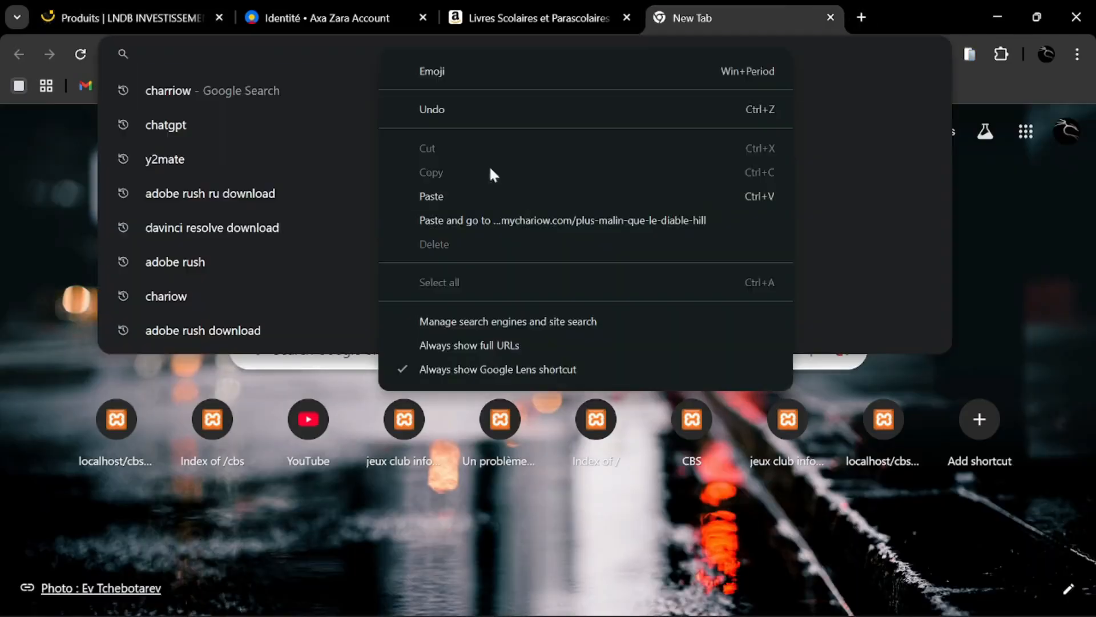
left_click(491, 197)
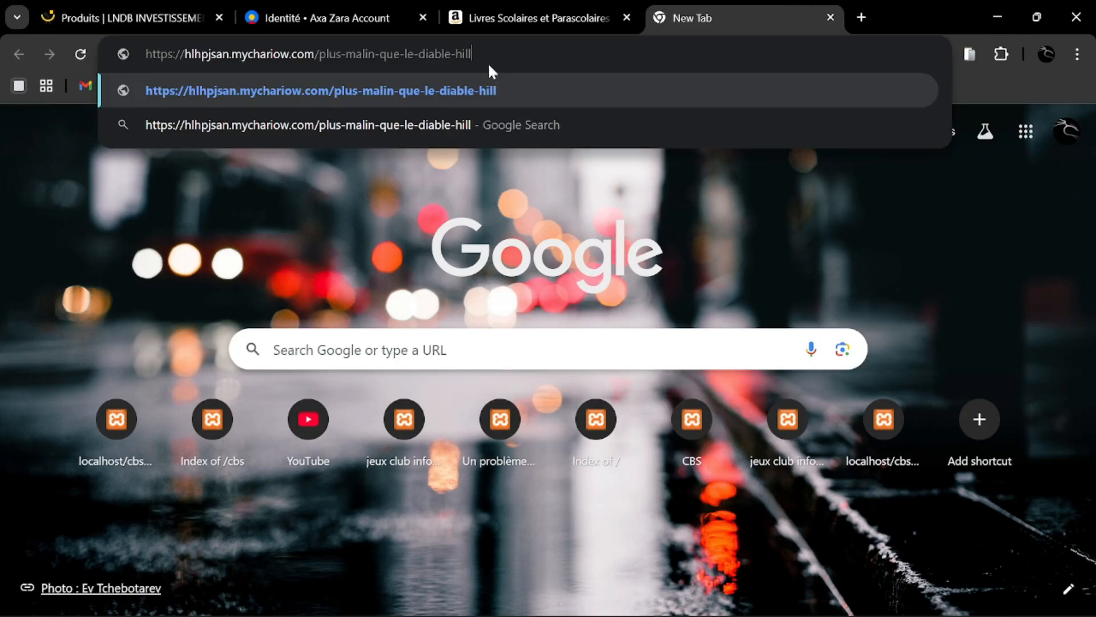
key("Return")
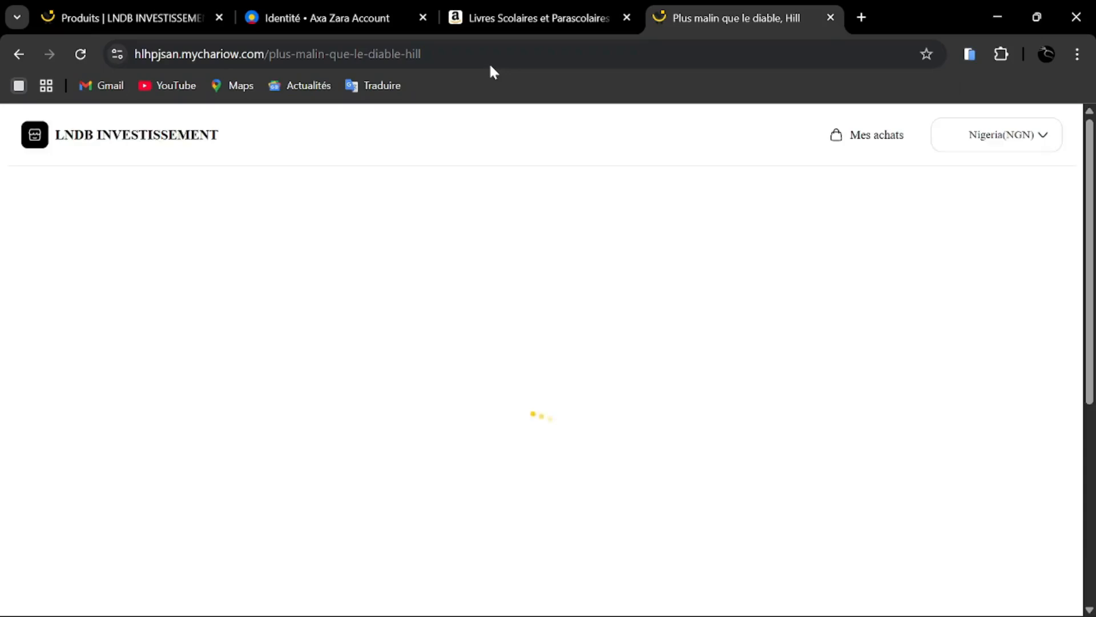
Examine the public product page's cover image and the price shown in the visitor's local currency
scroll(335, 245, "down", 6)
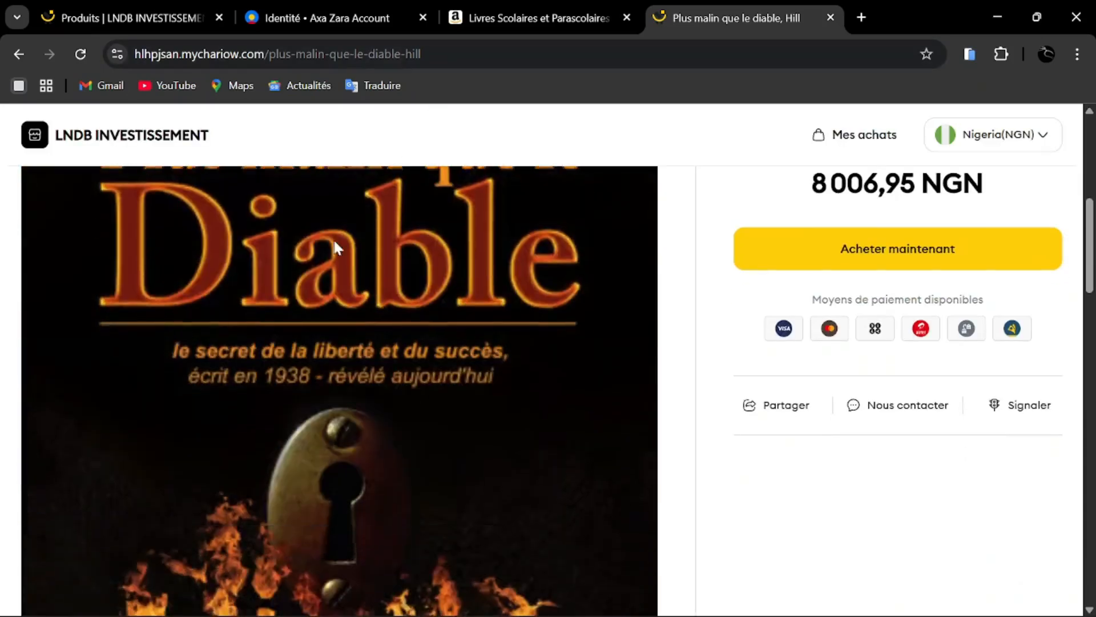
scroll(335, 247, "down", 10)
scroll(386, 265, "up", 12)
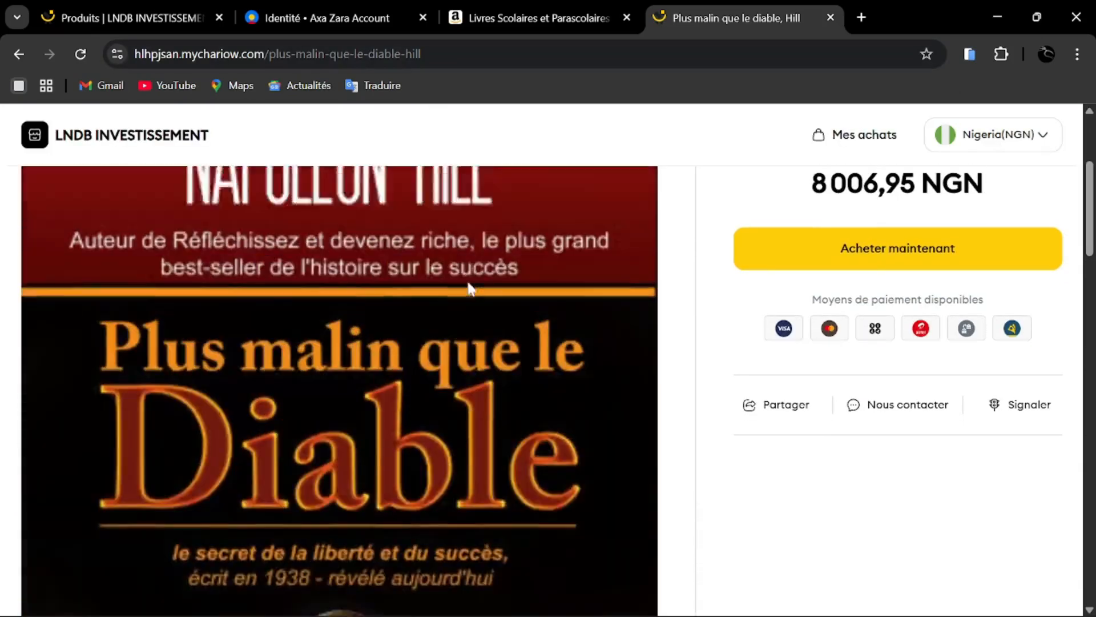
scroll(468, 288, "up", 4)
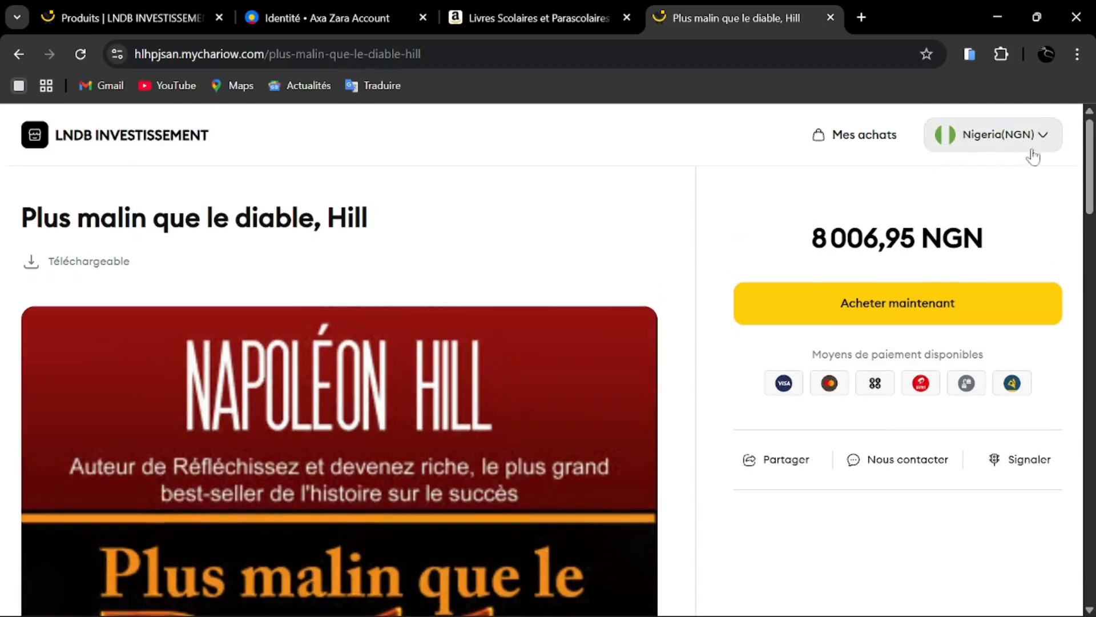
left_click_drag(811, 237, 915, 237)
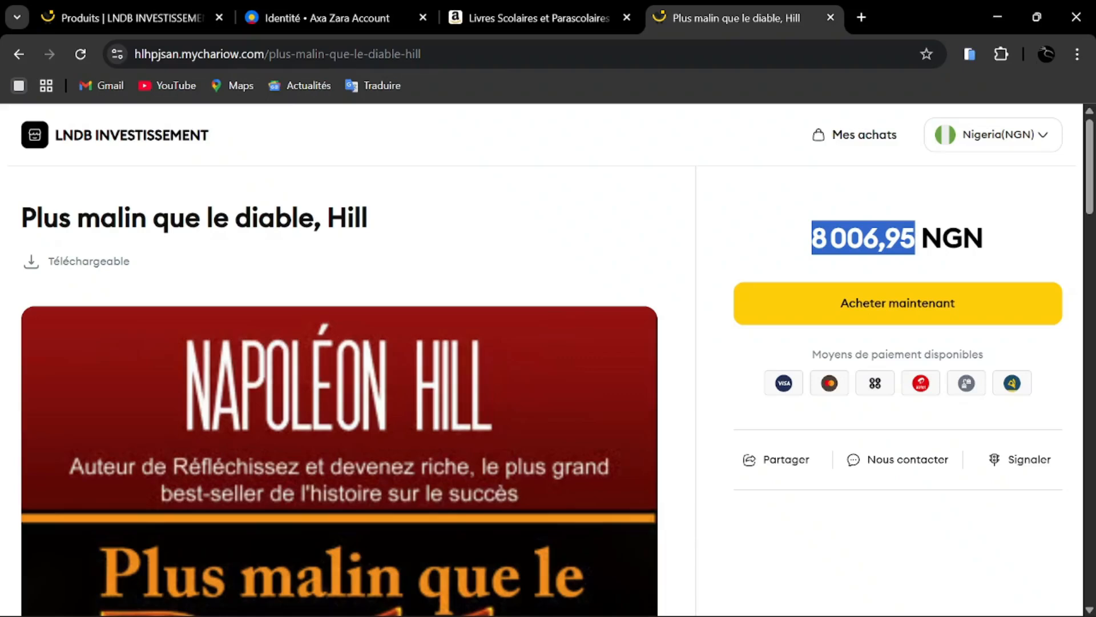
left_click_drag(988, 237, 803, 241)
left_click_drag(1003, 237, 905, 237)
left_click(450, 164)
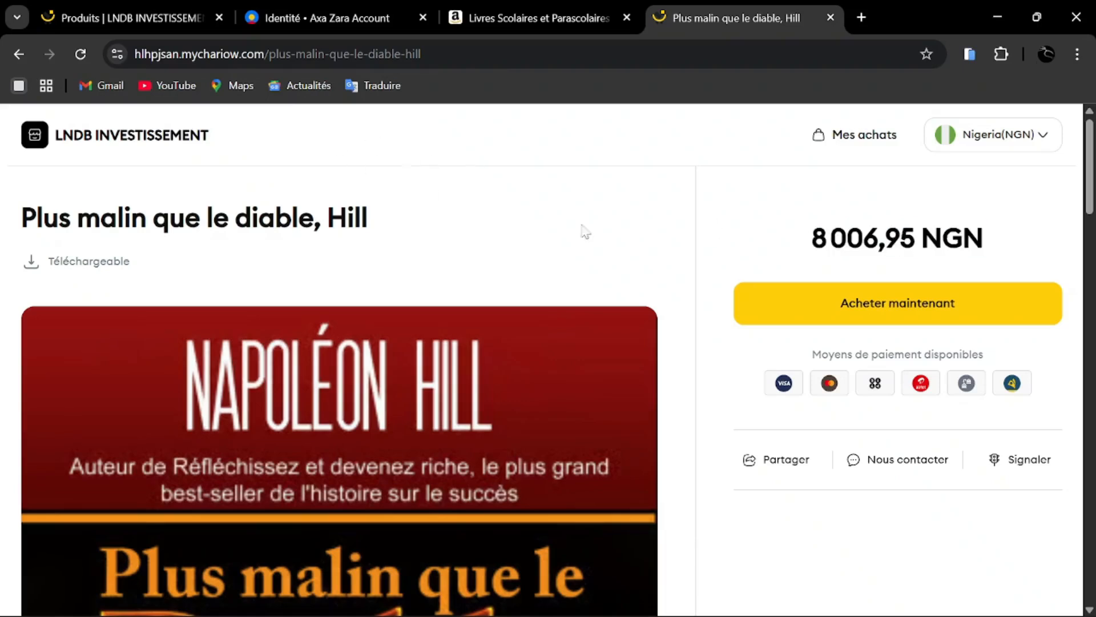
Review the public page's product title, Téléchargeable label and full description down to the store footer
left_click_drag(21, 217, 432, 220)
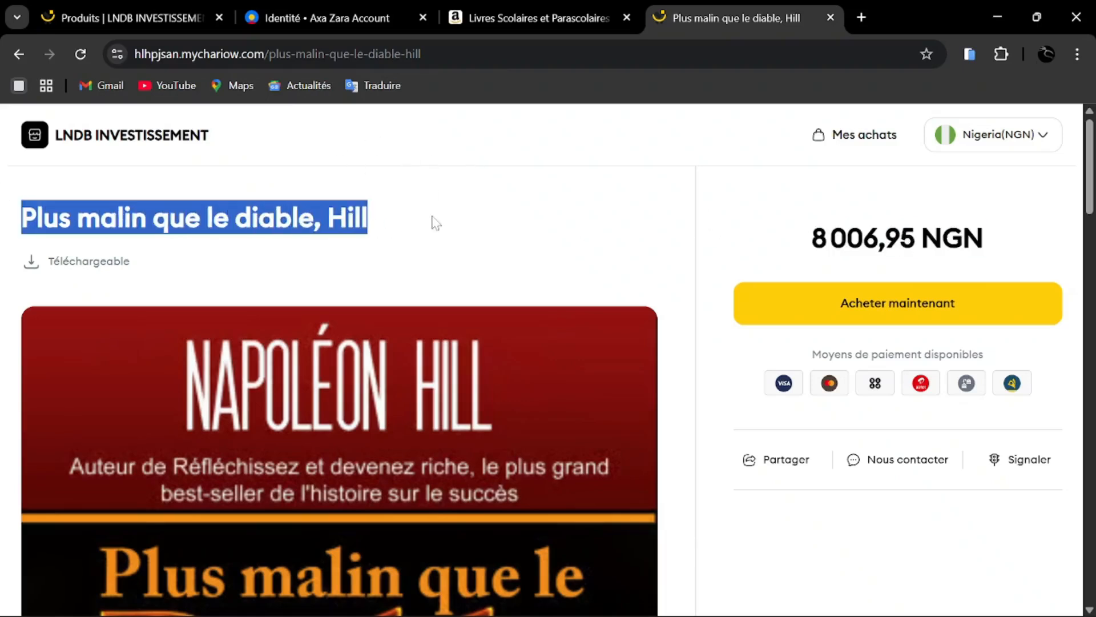
scroll(432, 220, "down", 1)
scroll(432, 220, "up", 1)
left_click_drag(29, 266, 162, 287)
scroll(256, 296, "down", 20)
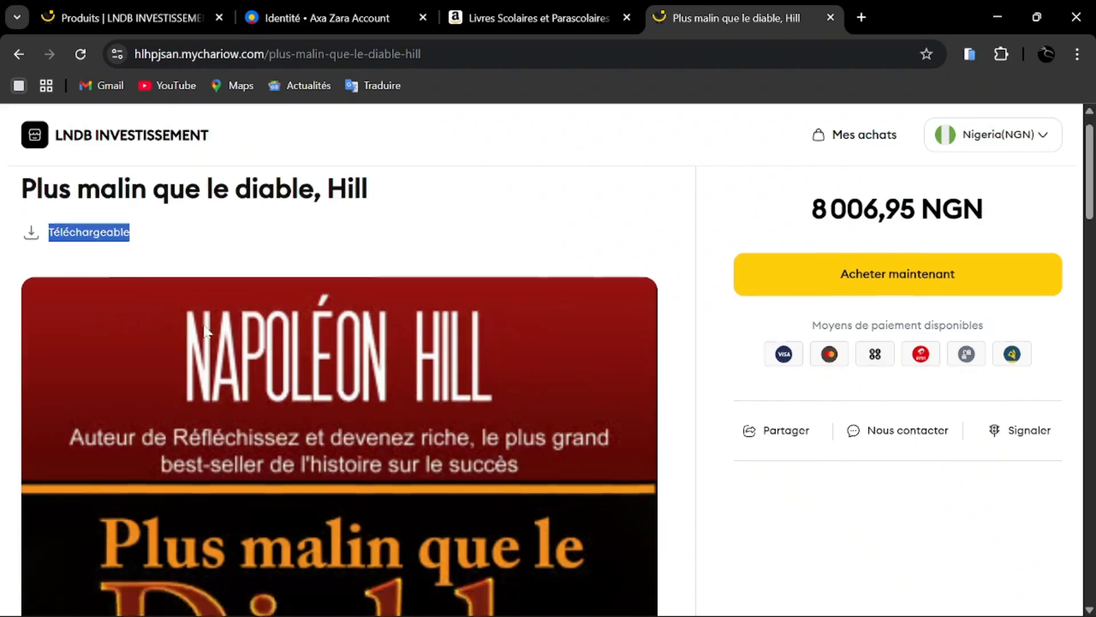
scroll(262, 293, "up", 4)
scroll(267, 294, "up", 1)
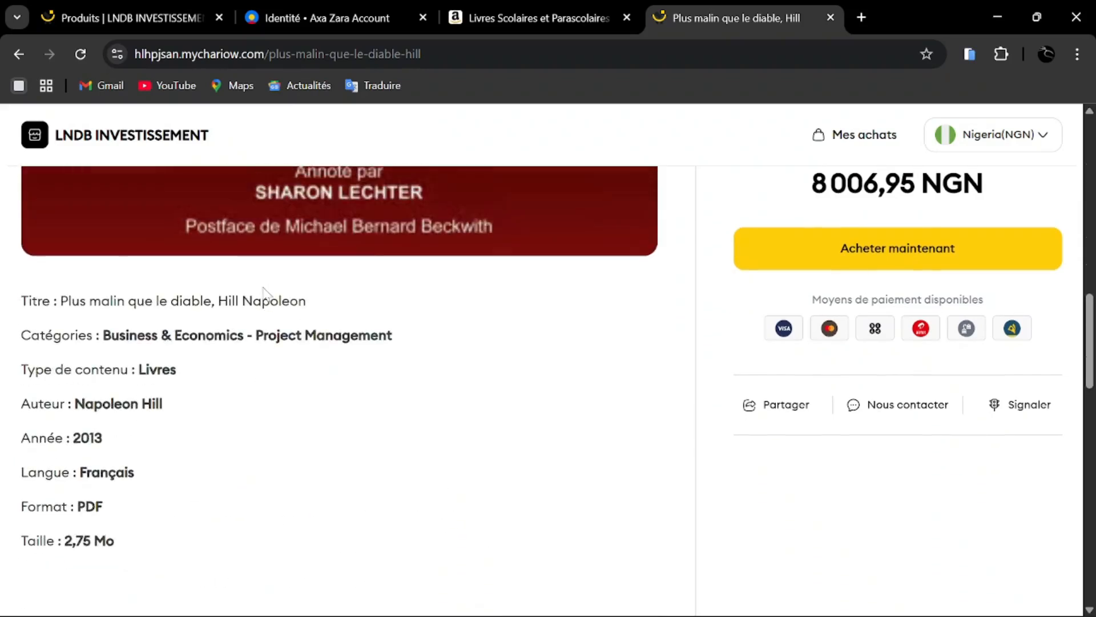
scroll(31, 278, "down", 4)
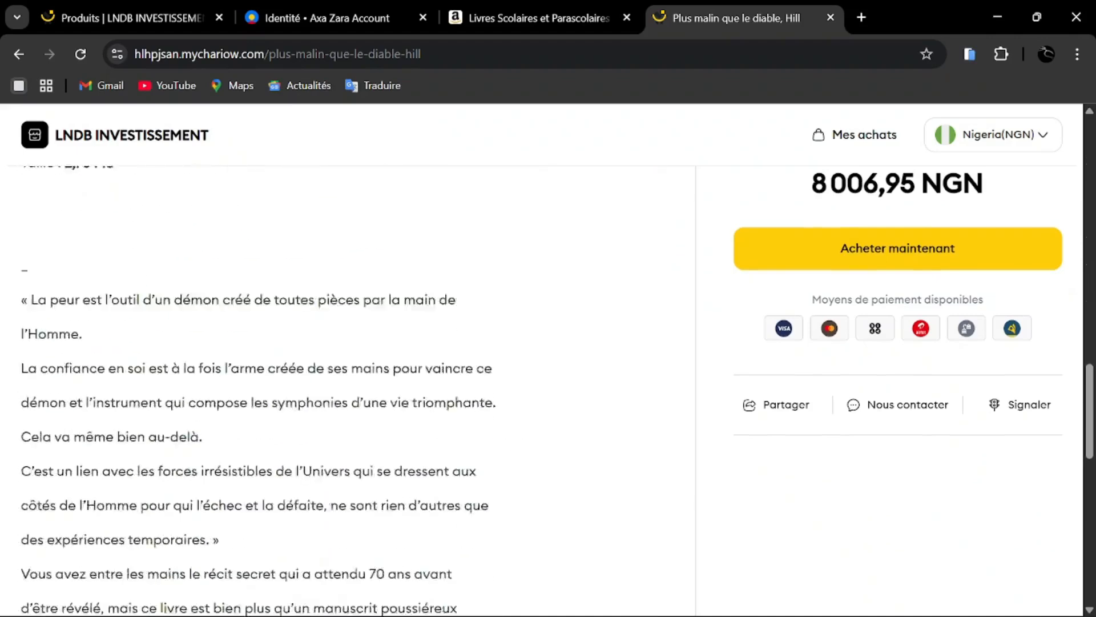
scroll(54, 294, "down", 3)
scroll(94, 336, "down", 10)
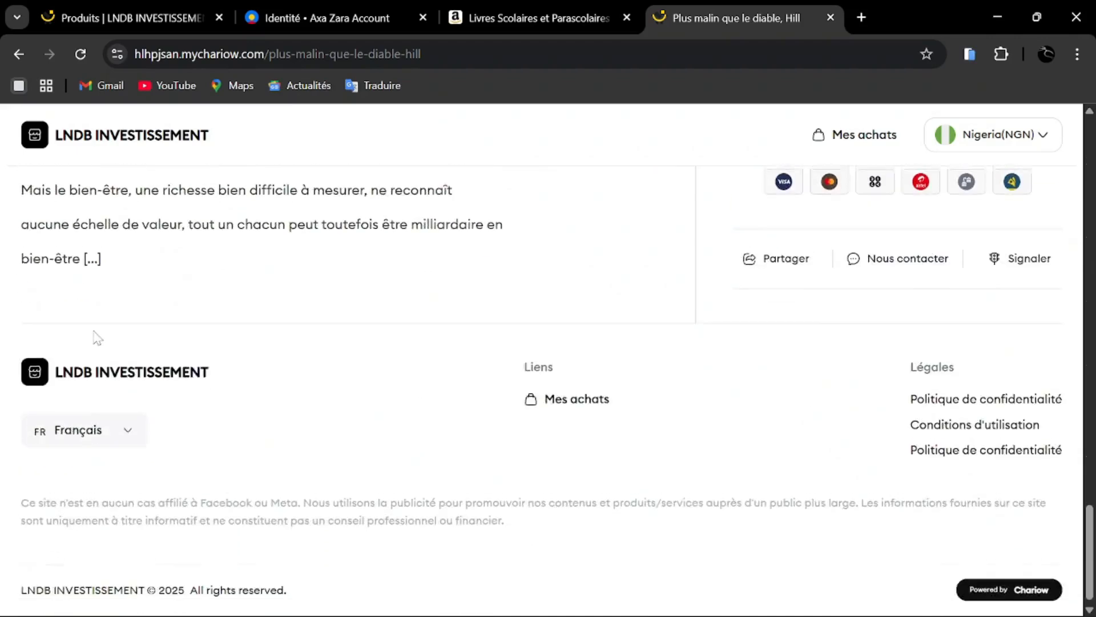
scroll(827, 443, "up", 17)
scroll(846, 297, "up", 5)
Display the product page in the mobile phone simulator and look through it down to the footer
left_click(1075, 54)
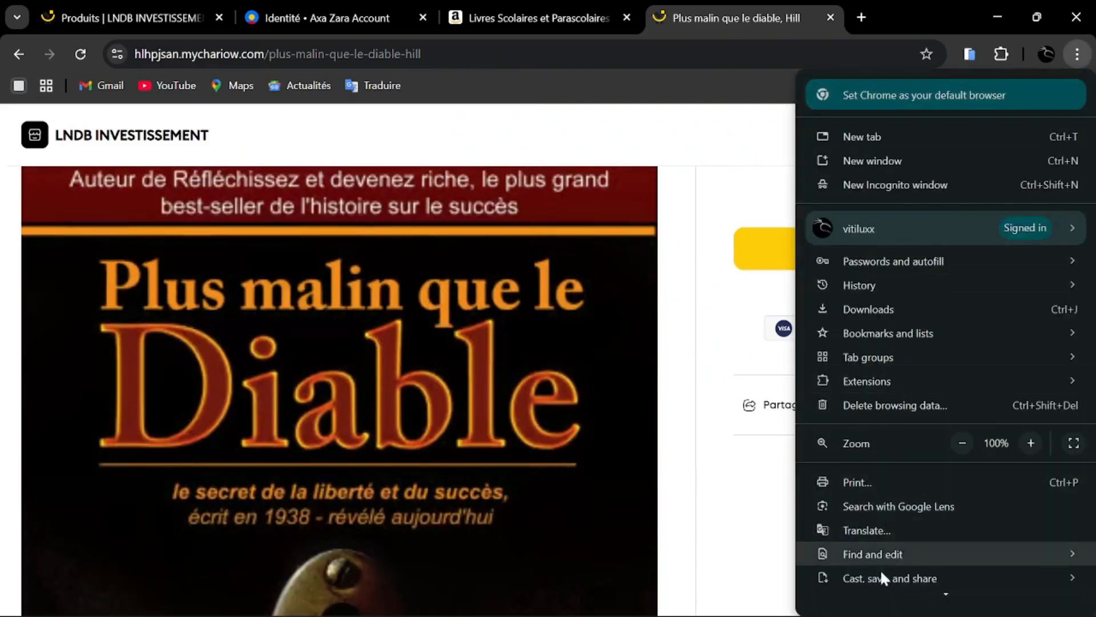
left_click(969, 54)
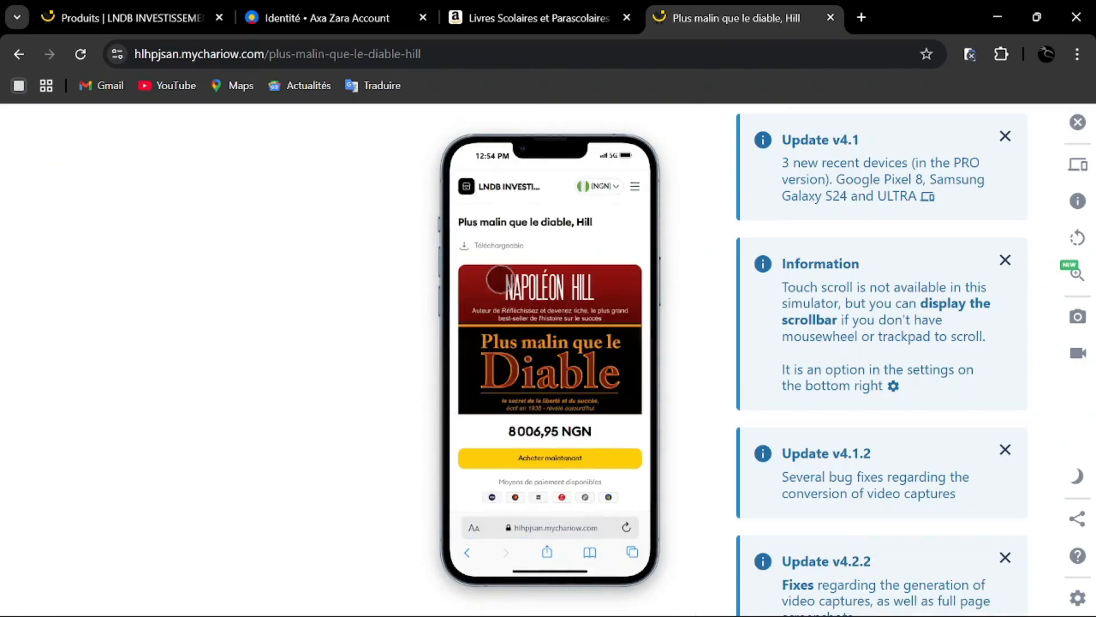
scroll(495, 337, "down", 3)
scroll(494, 343, "down", 10)
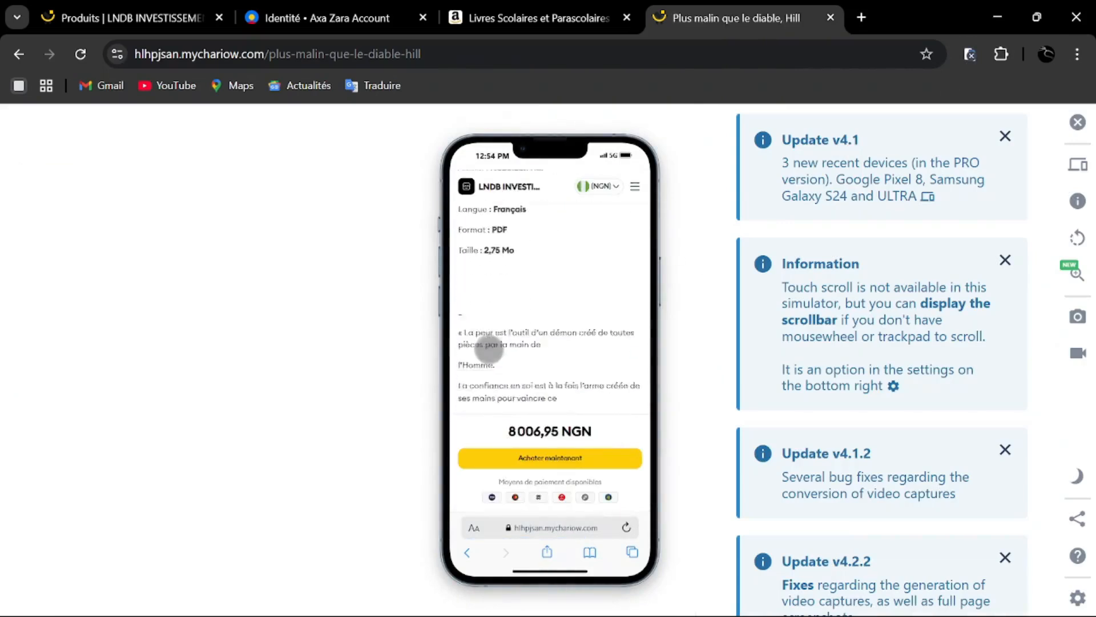
scroll(483, 373, "down", 3)
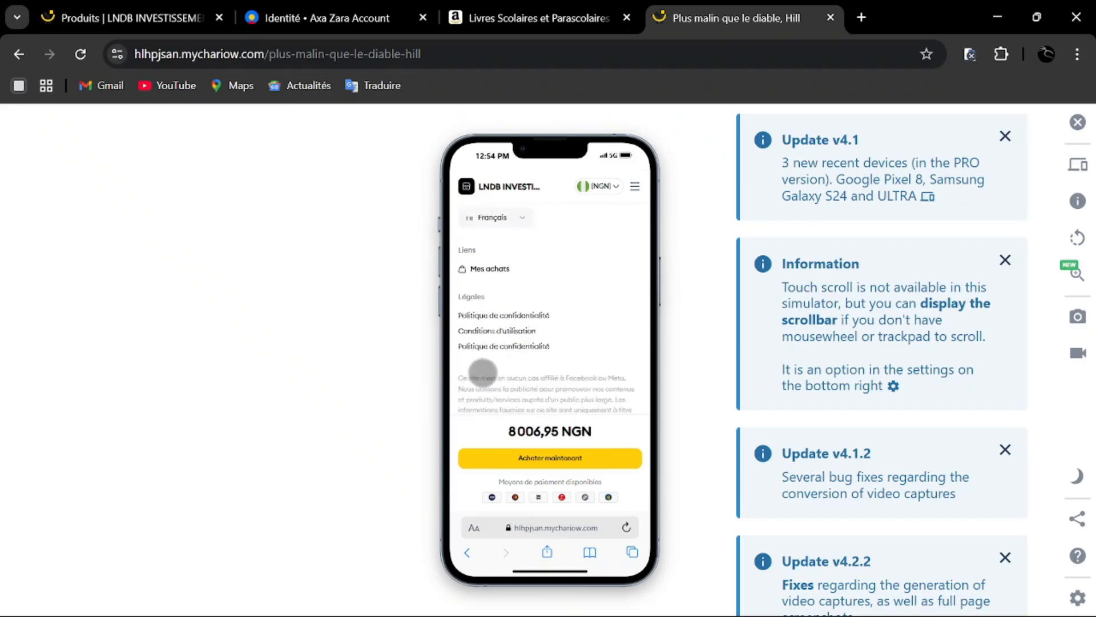
Start buying the e-book, leave the mobile simulator, and view the checkout form and order summary at desktop size
left_click(535, 457)
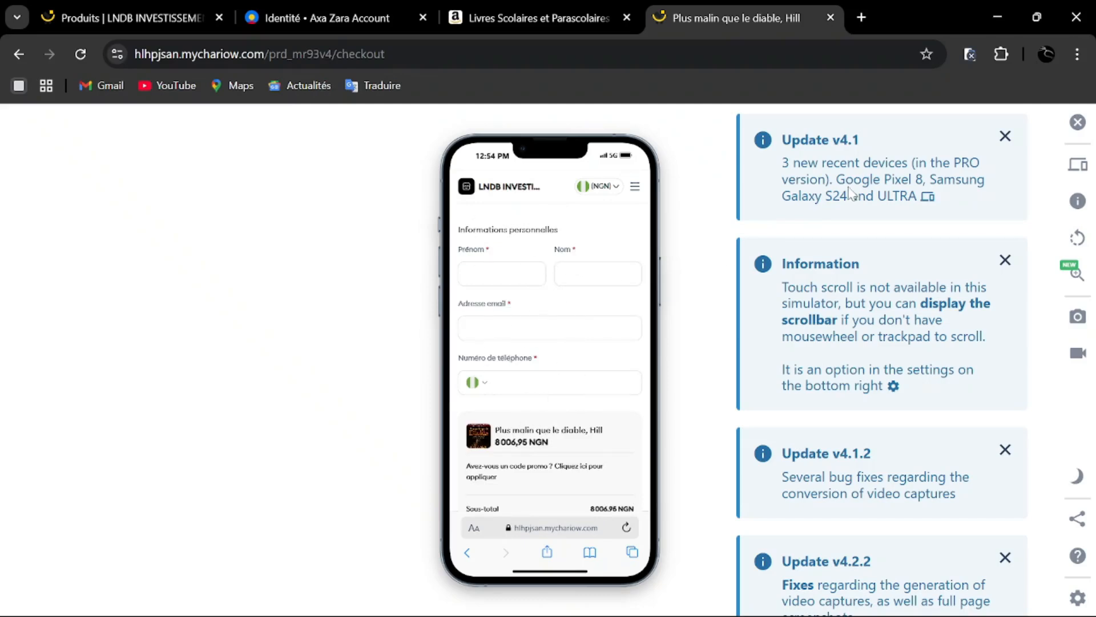
left_click(971, 53)
scroll(709, 291, "down", 5)
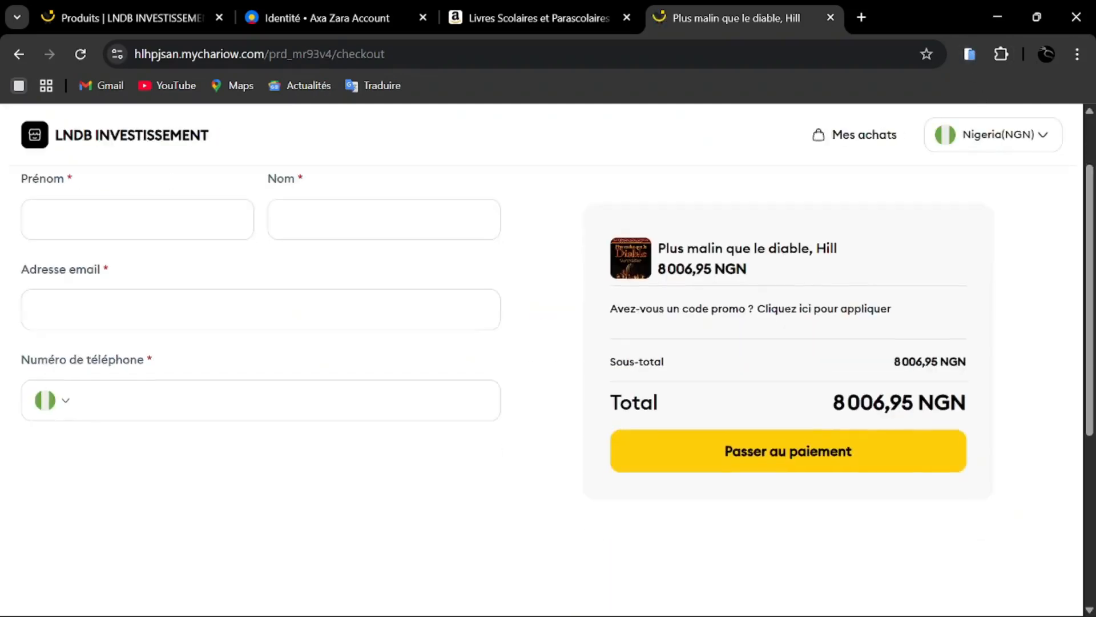
Examine the checkout form's required first name, last name, email and phone fields, and the page down to the footer
scroll(710, 291, "up", 5)
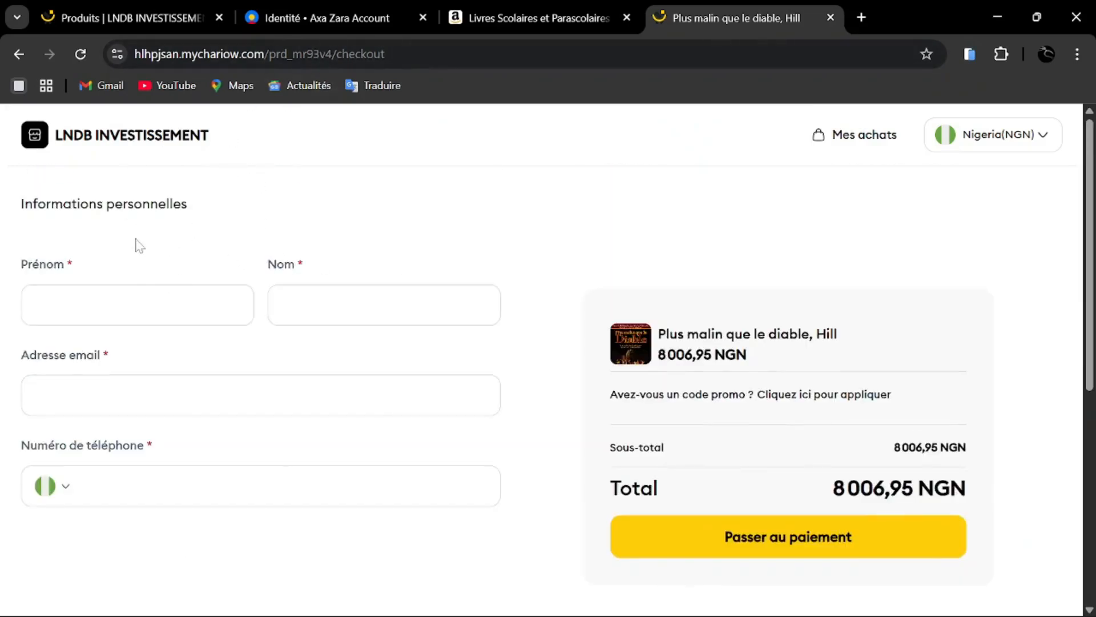
left_click_drag(22, 203, 193, 204)
left_click(271, 212)
left_click(137, 305)
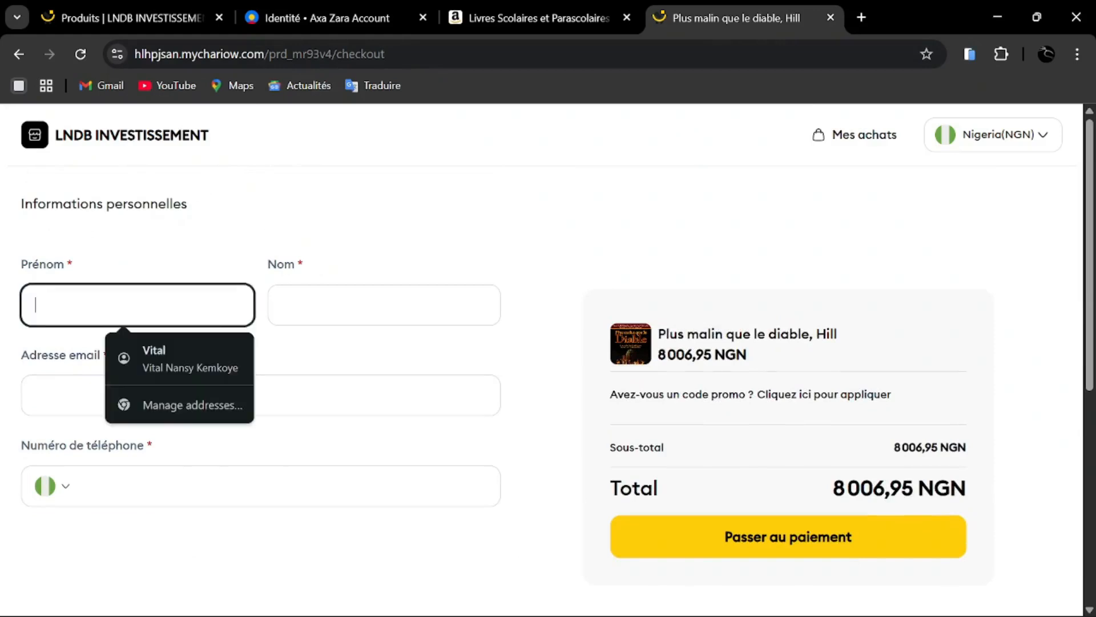
left_click(384, 304)
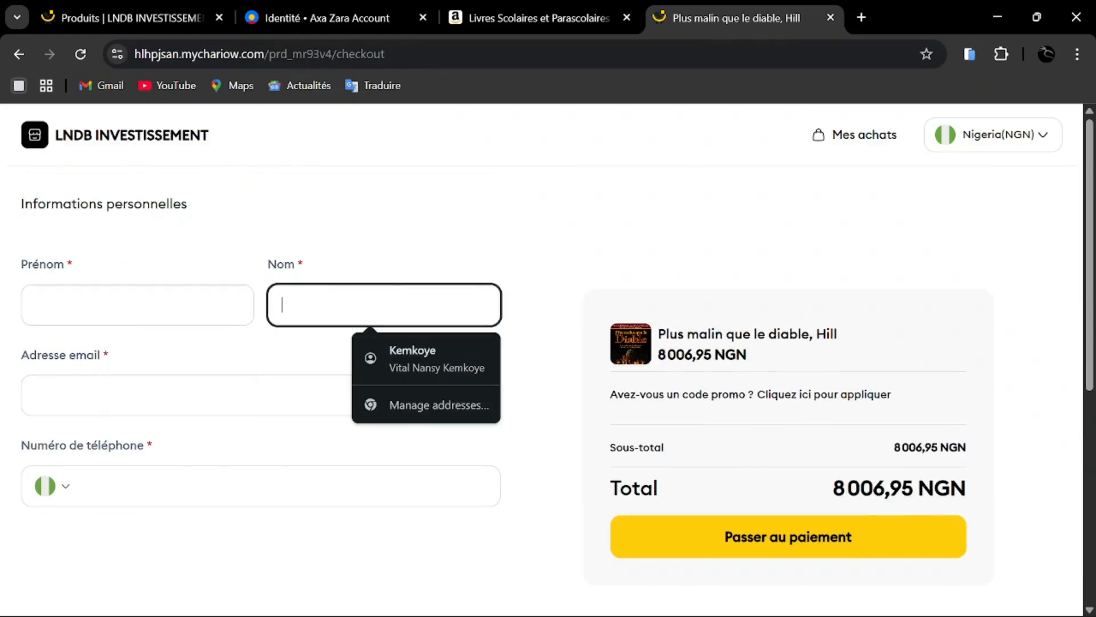
scroll(301, 260, "down", 5)
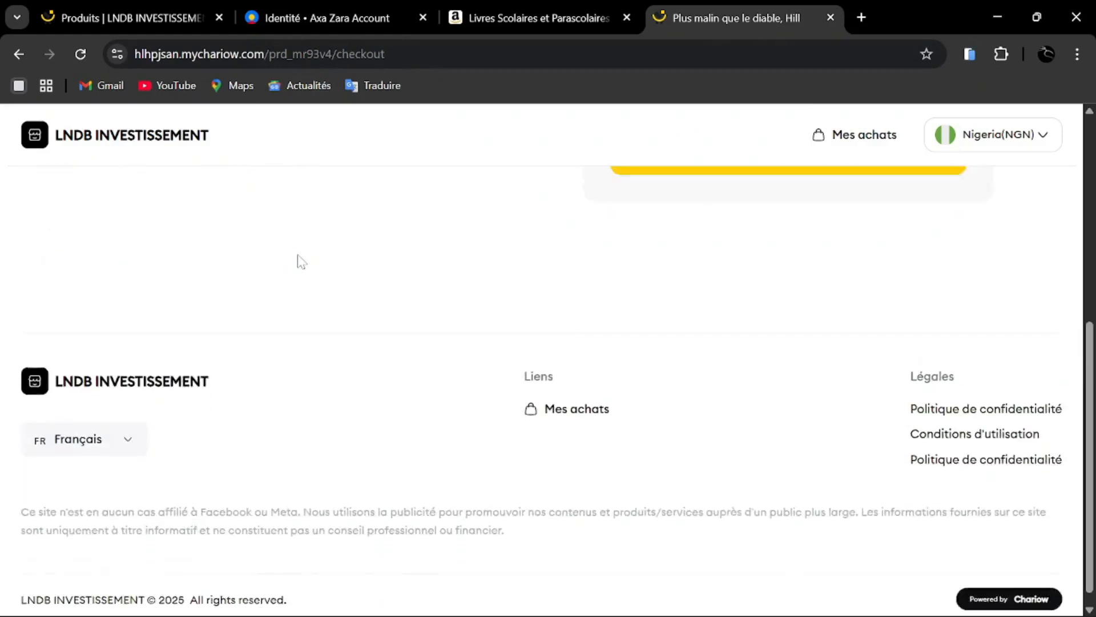
scroll(301, 260, "up", 5)
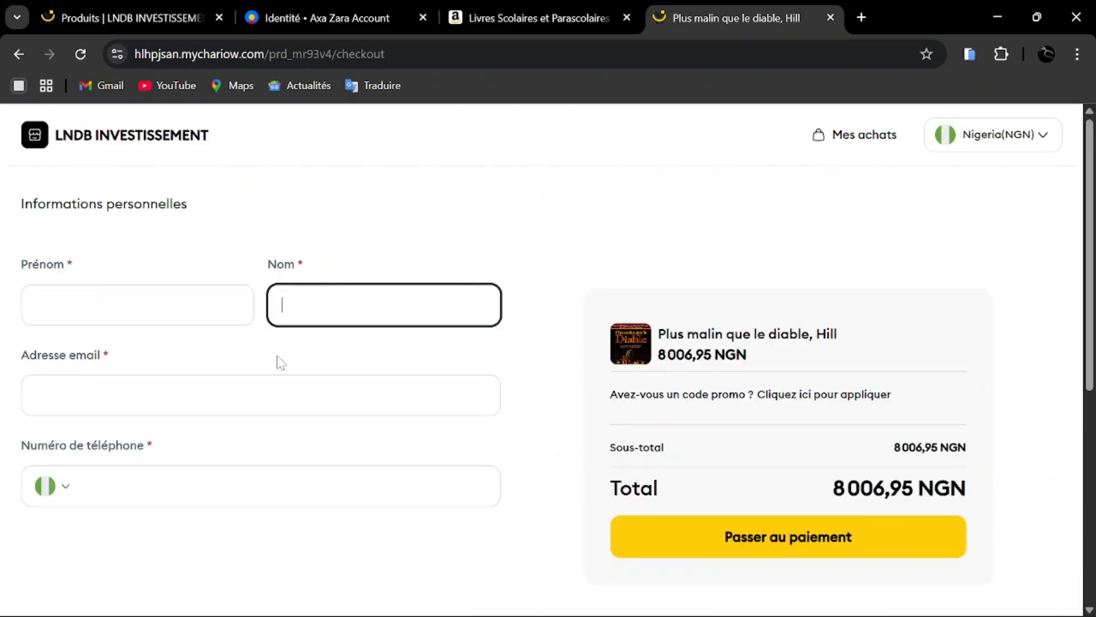
left_click(274, 394)
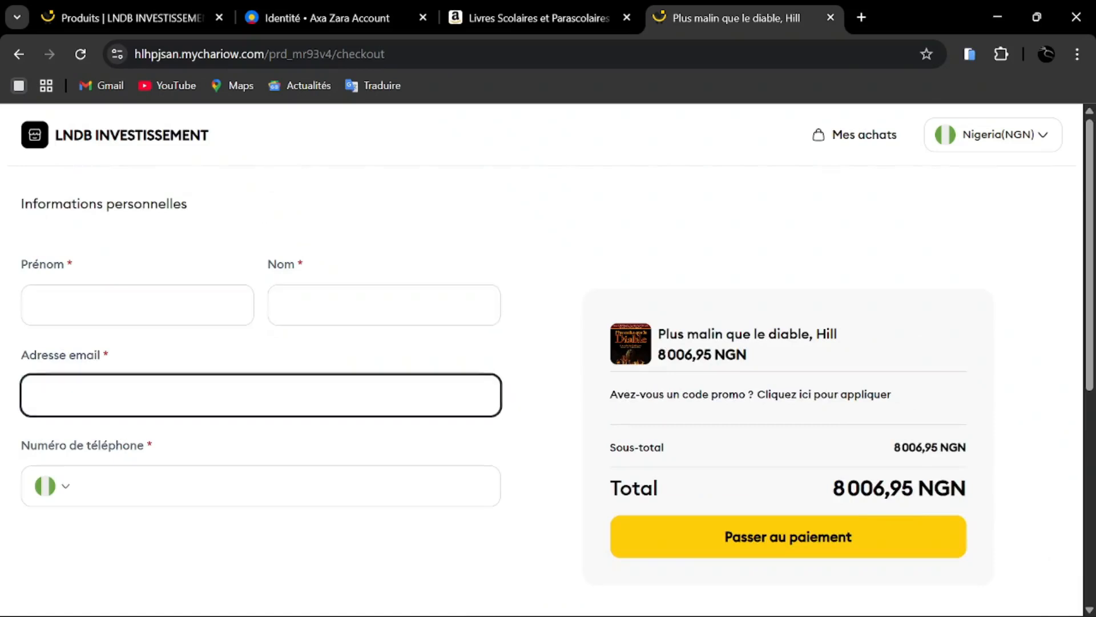
double_click(102, 358)
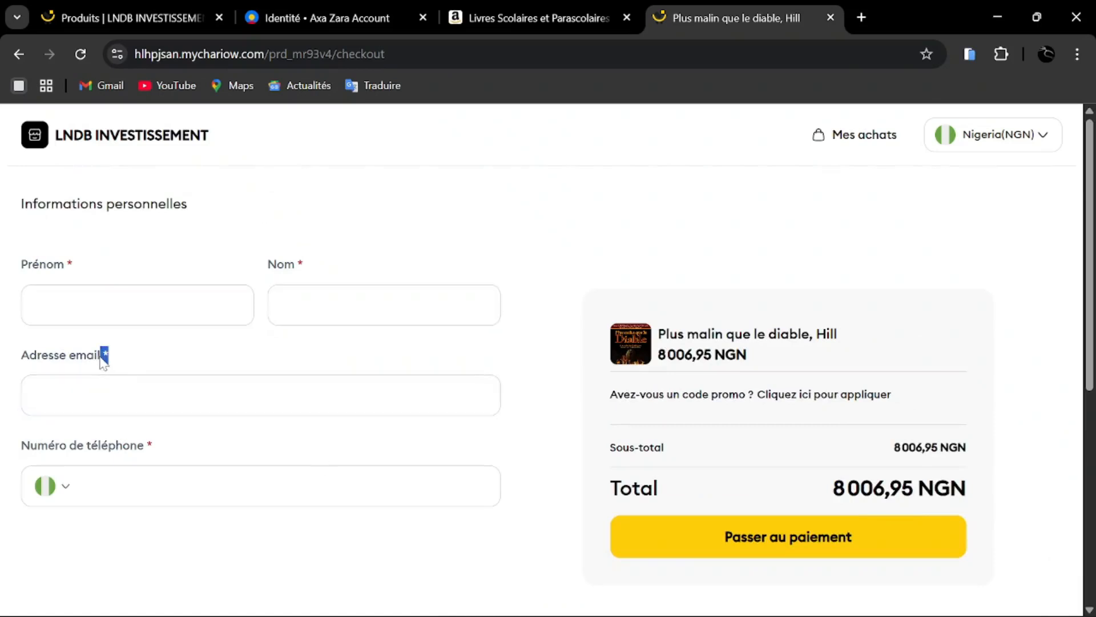
double_click(104, 358)
left_click(110, 359)
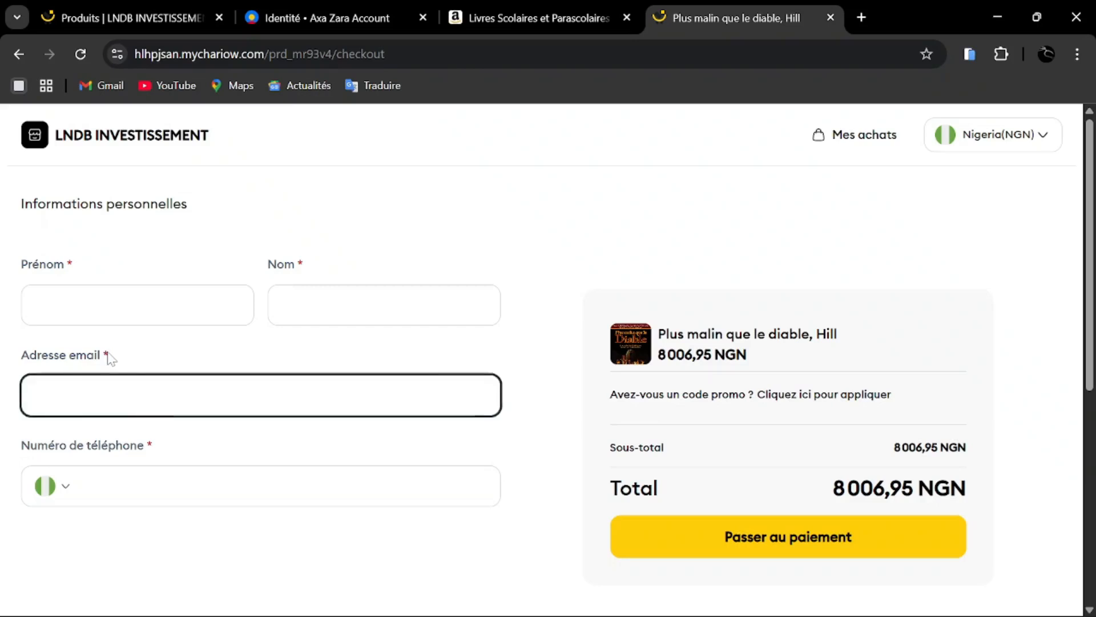
scroll(107, 352, "down", 3)
left_click(74, 317)
left_click(154, 283)
scroll(264, 394, "up", 2)
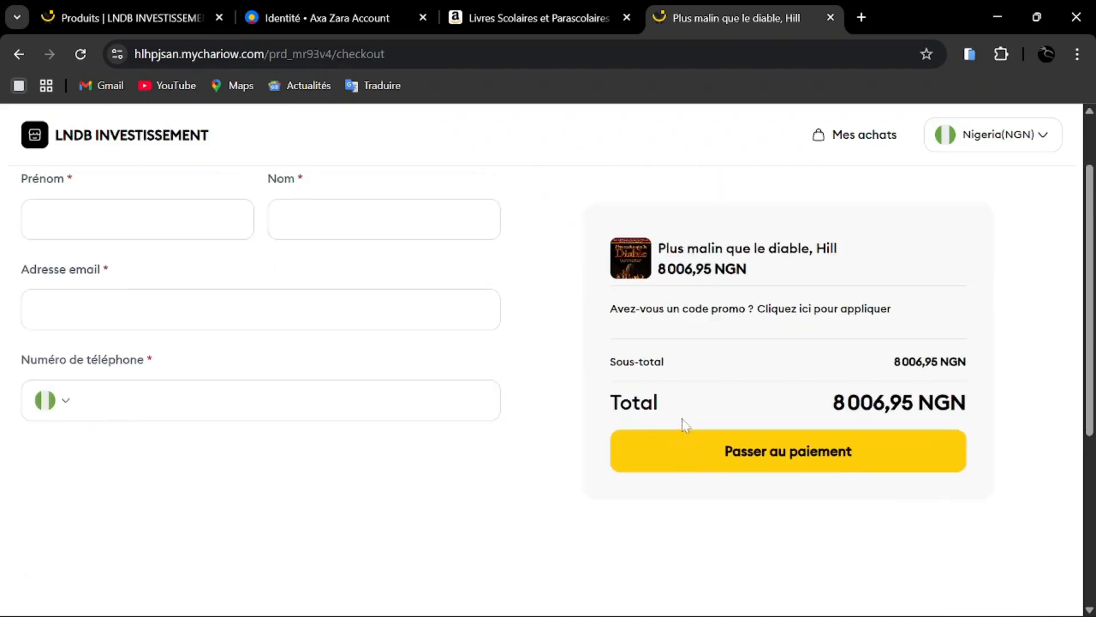
Try to proceed to payment with the form empty, and fill in a placeholder first name and last name
scroll(685, 420, "down", 2)
left_click(734, 370)
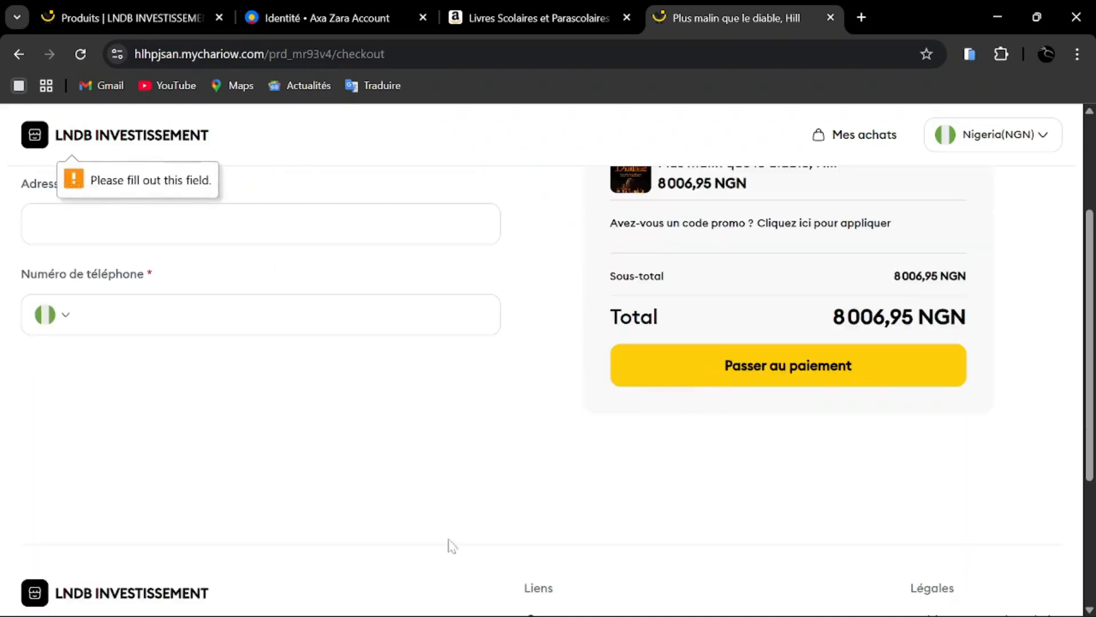
type("ujrhiuhr")
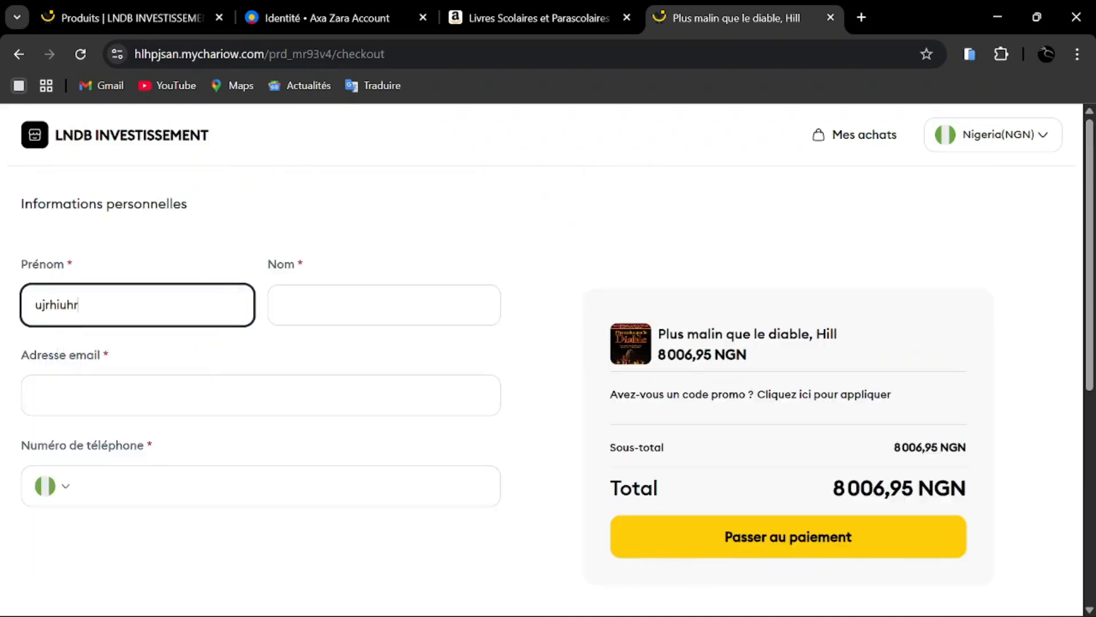
left_click(332, 320)
type("rgruhr")
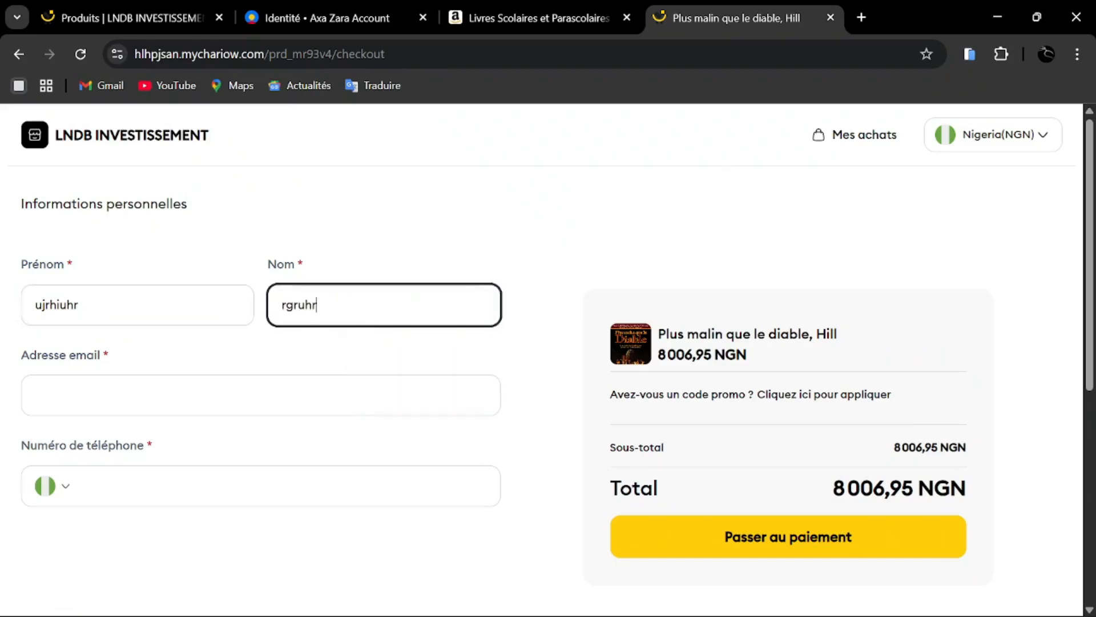
Fill in a placeholder email address for the buyer in the checkout form
left_click(255, 394)
type("rfbefu")
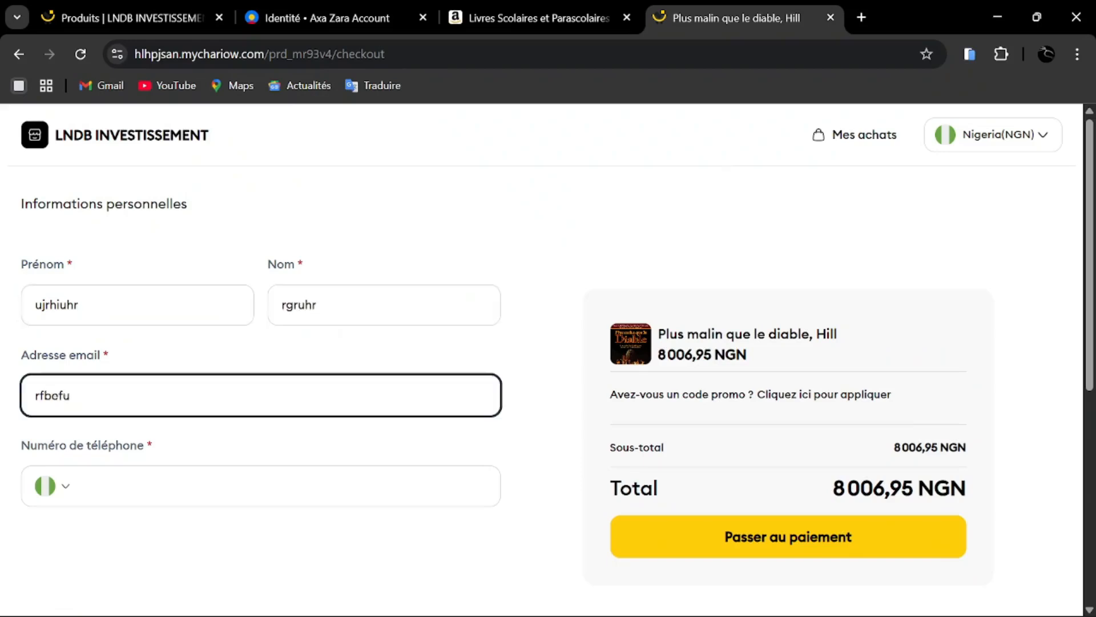
type("@gmail.com")
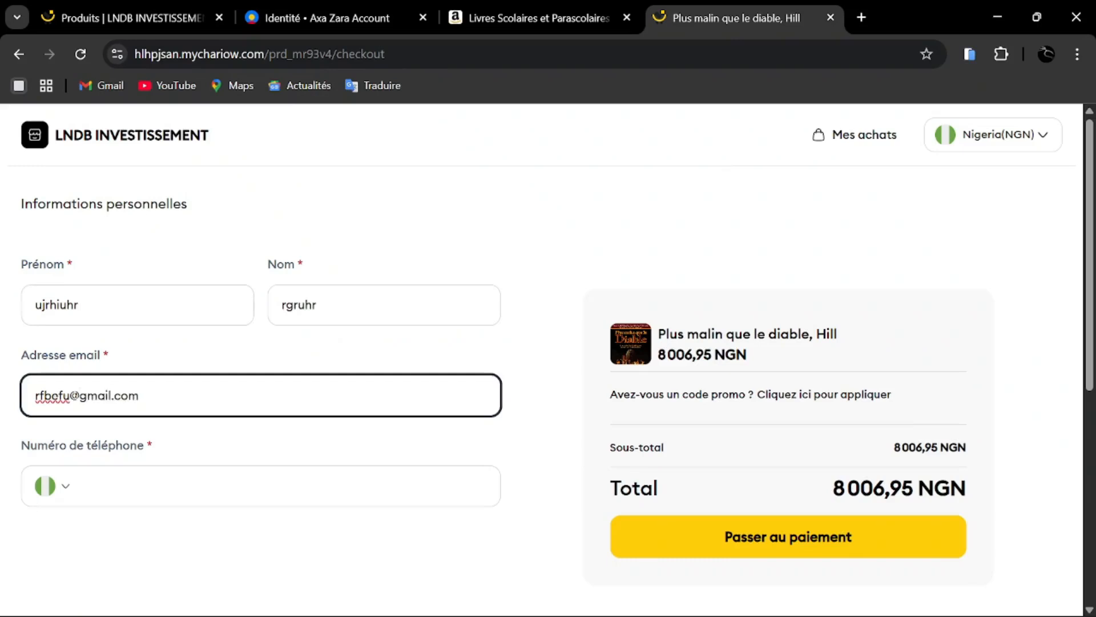
Search Google in a new tab for an example Nigerian phone number with "exemple de numeo d telephone migeria"
left_click(162, 491)
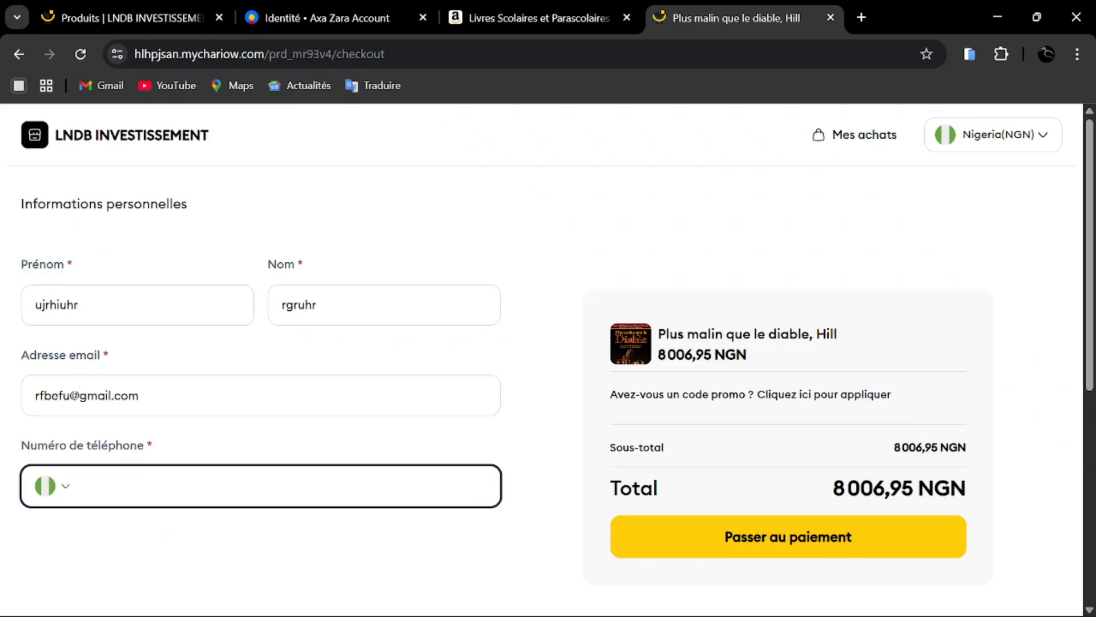
left_click(67, 486)
left_click(73, 489)
left_click(862, 17)
type("e")
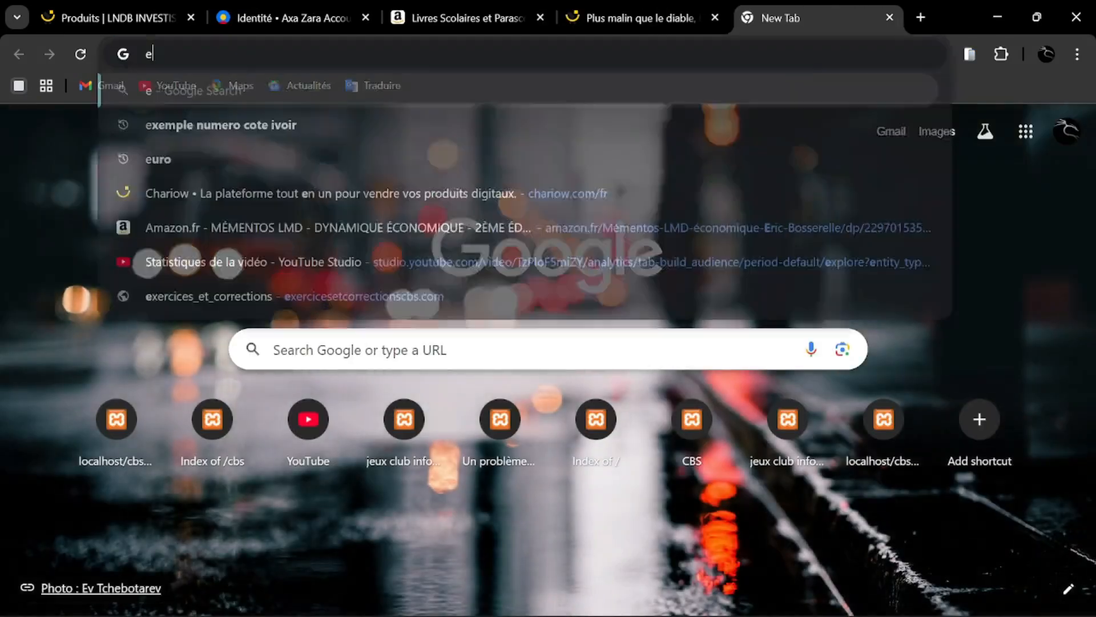
type("xemple de ")
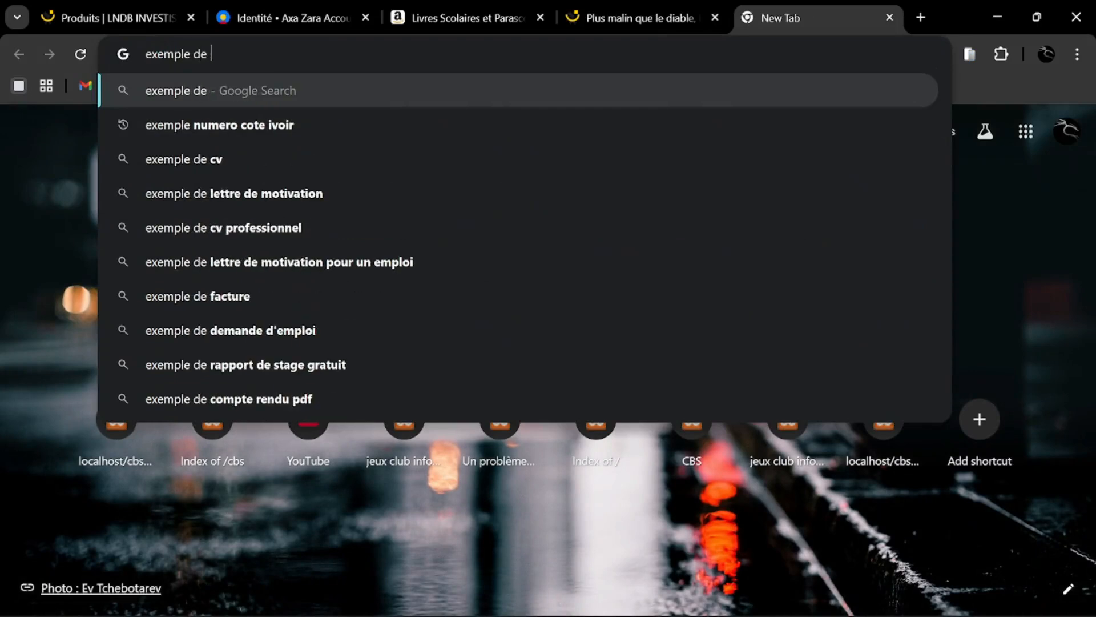
type("numeo d telephon")
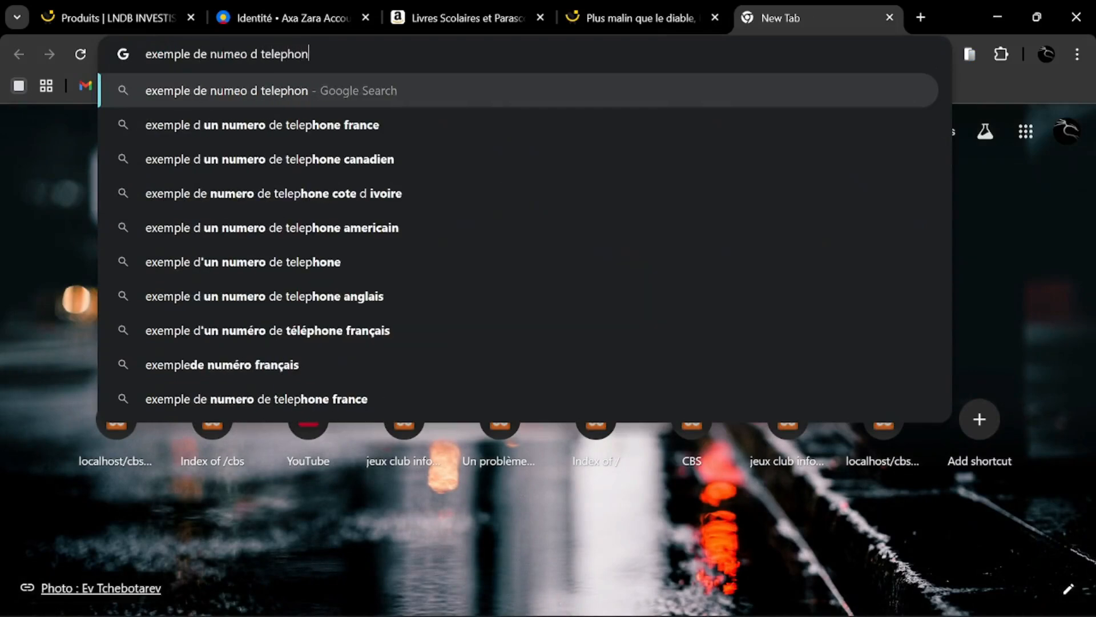
type("e migeri")
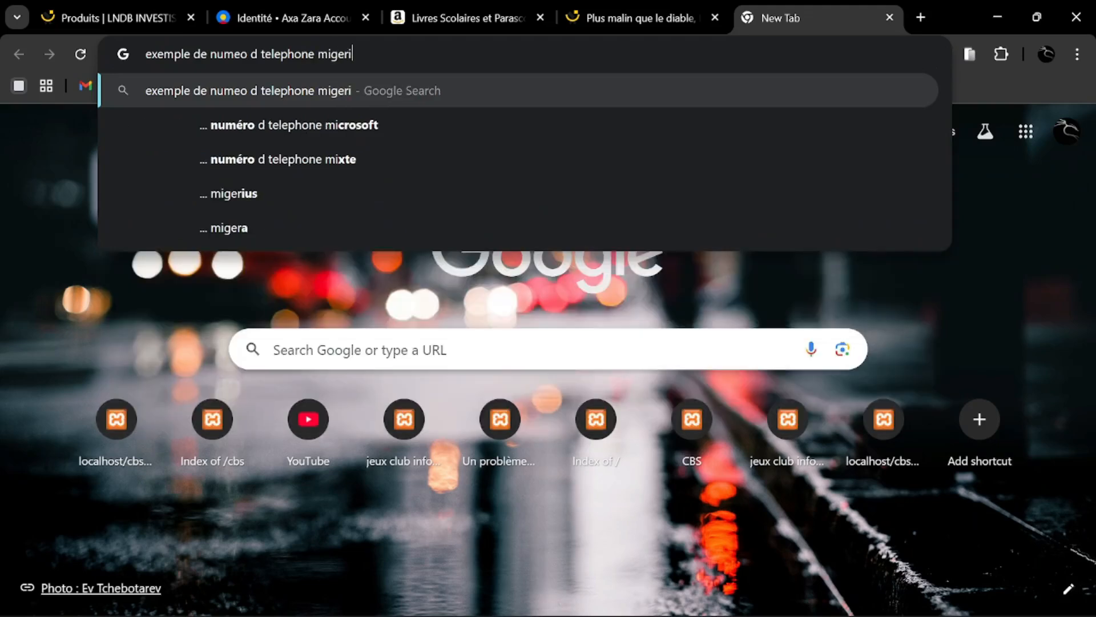
type("a")
key("Return")
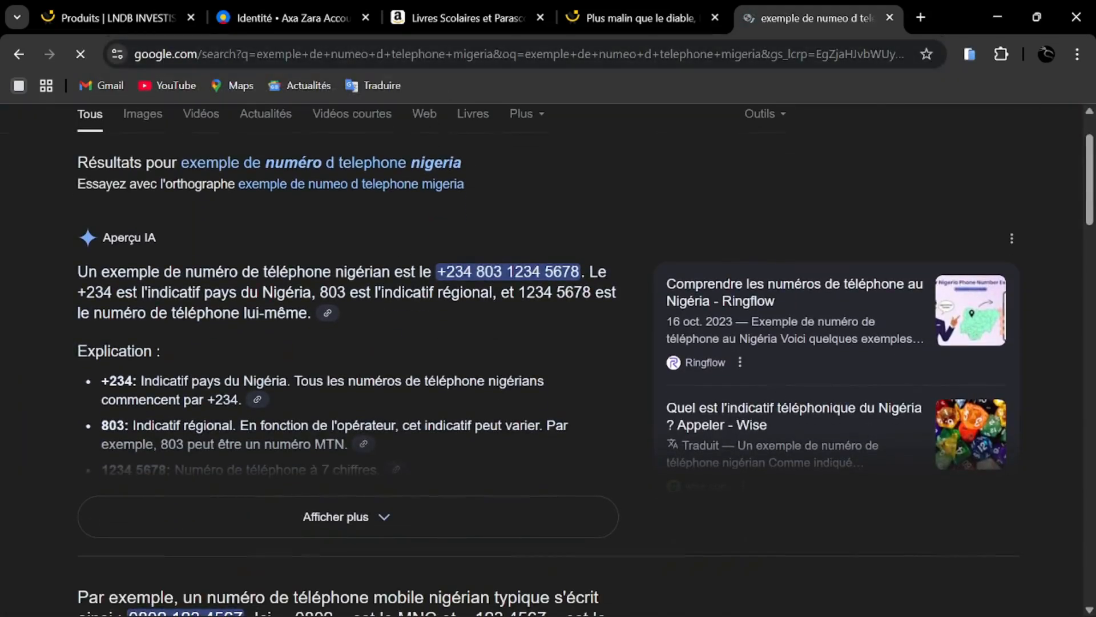
Copy the example Nigerian phone number from the search results and paste it into the checkout's phone field
left_click_drag(438, 272, 579, 273)
right_click(564, 273)
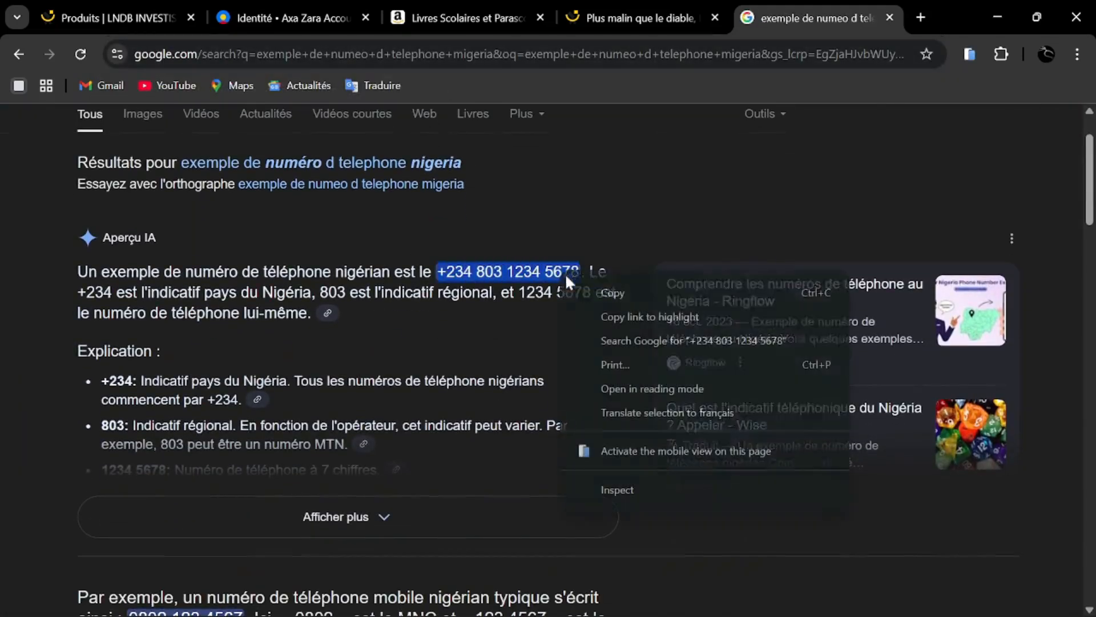
left_click(612, 293)
key("ctrl+shift+Tab")
right_click(225, 502)
left_click(274, 336)
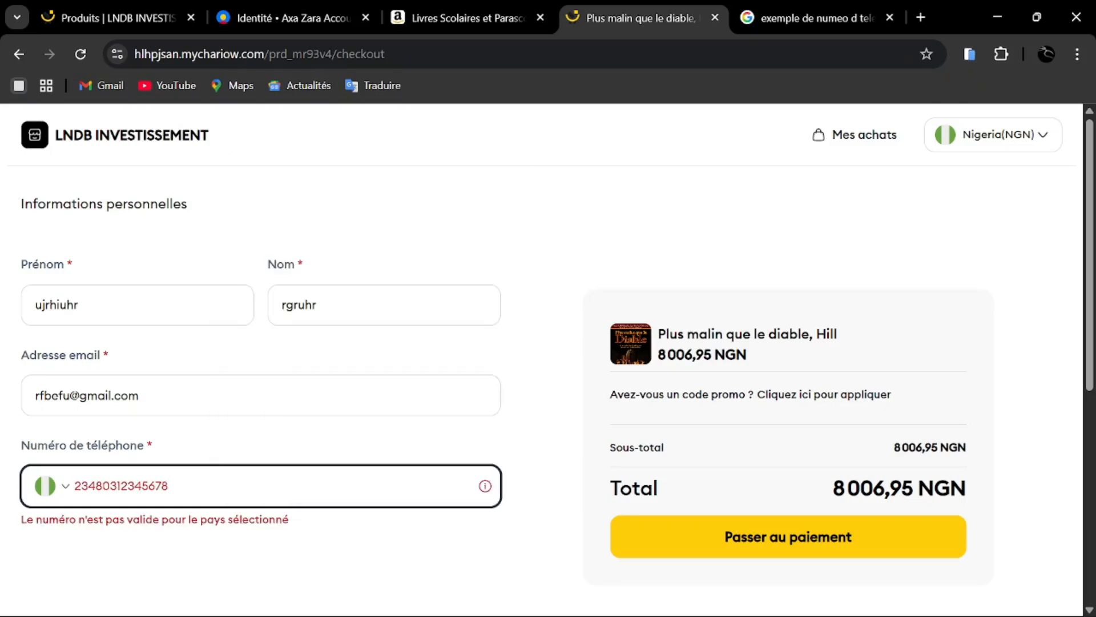
Remove the country code from the pasted phone number
left_click(95, 487)
key("BackSpace")
key("BackSpace")
key("BackSpace")
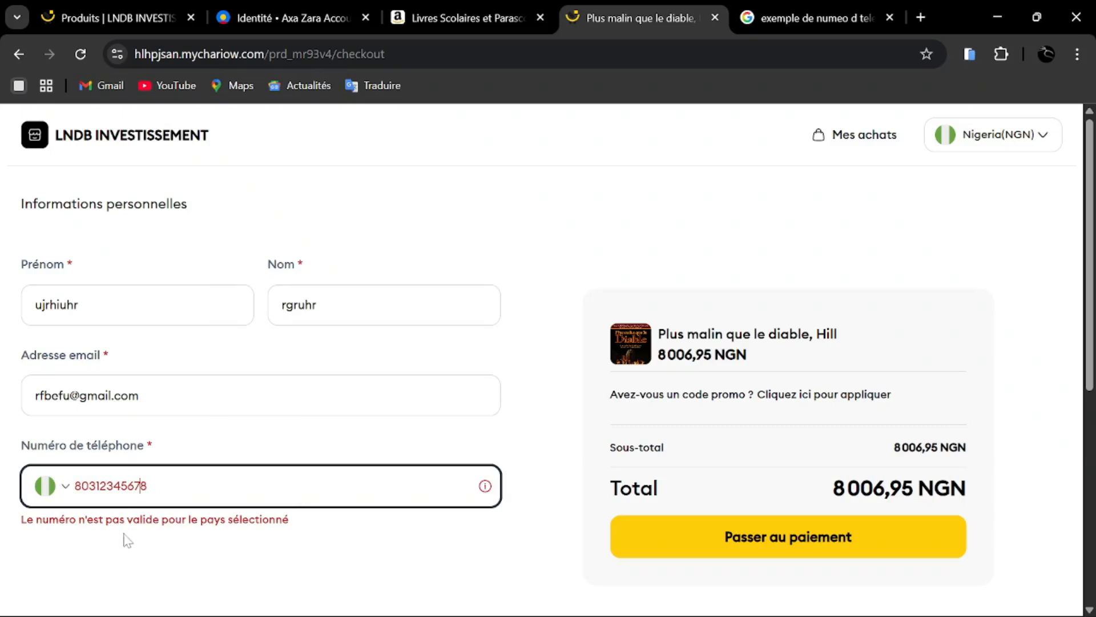
key("Left")
Replace the phone entry with a ten-digit placeholder number in Nigerian format, consulting the example in the search results
key("ctrl+Tab")
left_click(645, 14)
key("ctrl+a")
key("BackSpace")
type("803")
left_click(754, 18)
left_click(642, 9)
type("1234")
left_click(828, 8)
left_click(641, 17)
type("1546")
key("BackSpace")
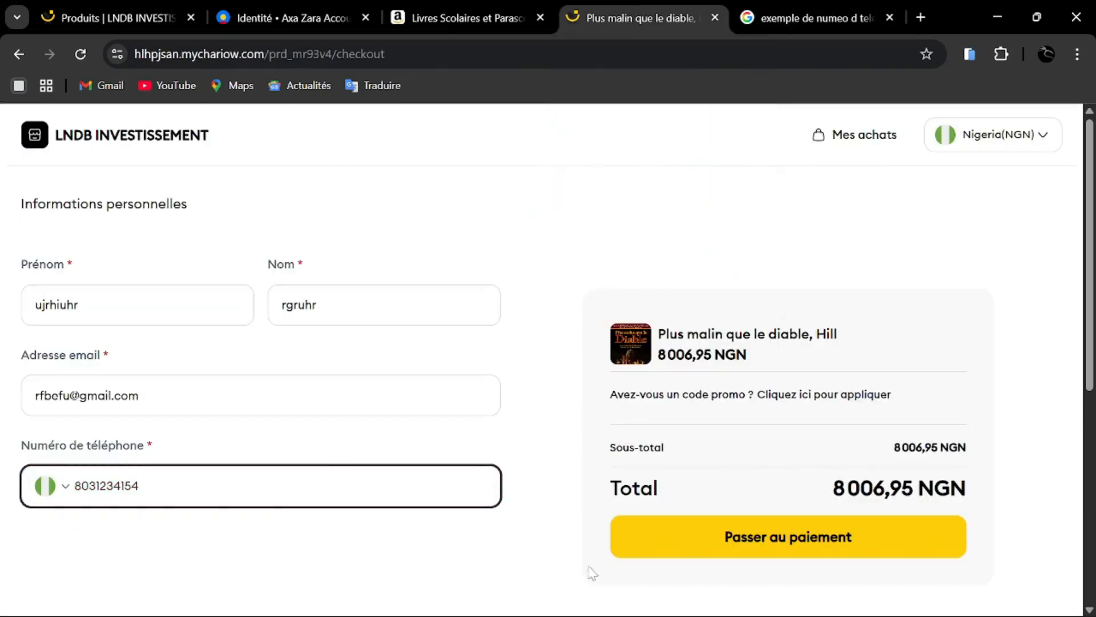
Proceed to payment and look through the Moneroo checkout's payment methods for Nigeria
left_click(777, 546)
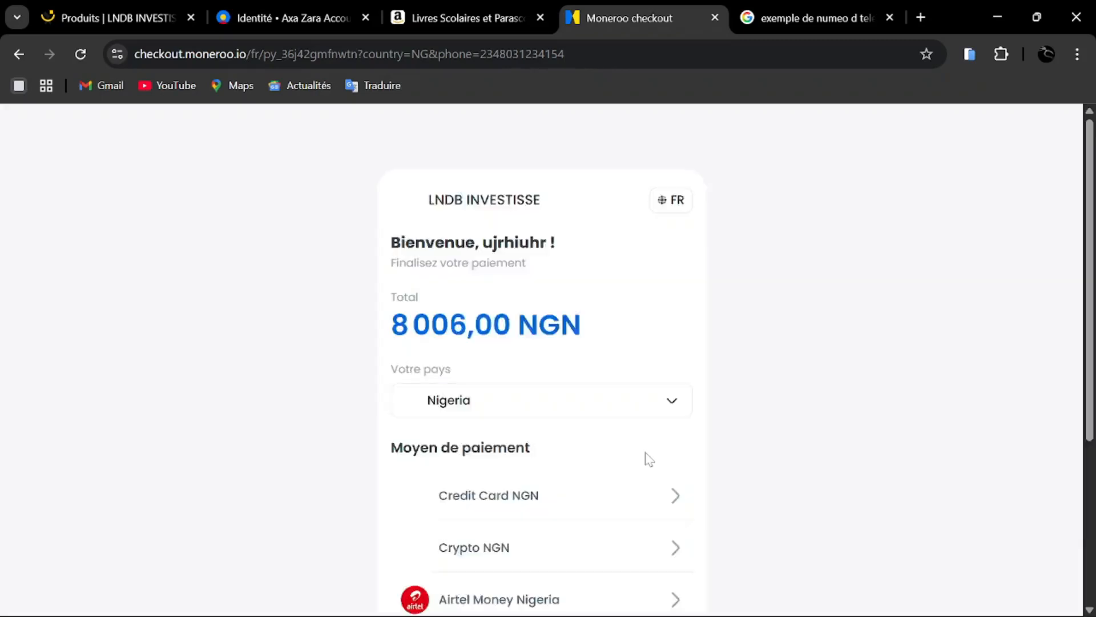
scroll(645, 459, "down", 3)
scroll(523, 405, "up", 3)
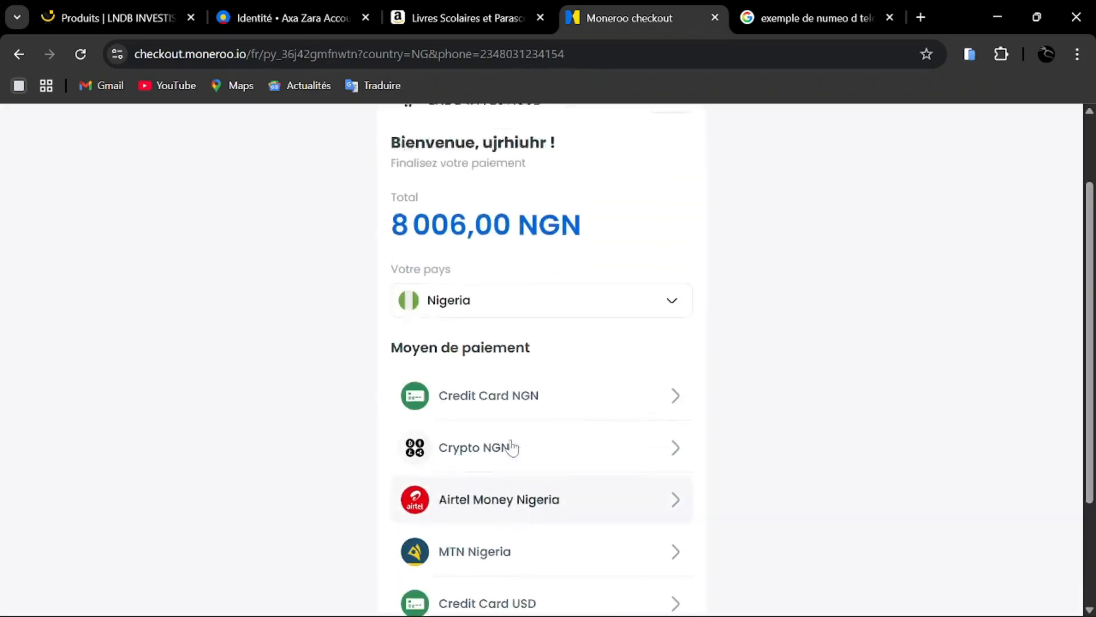
scroll(530, 438, "down", 4)
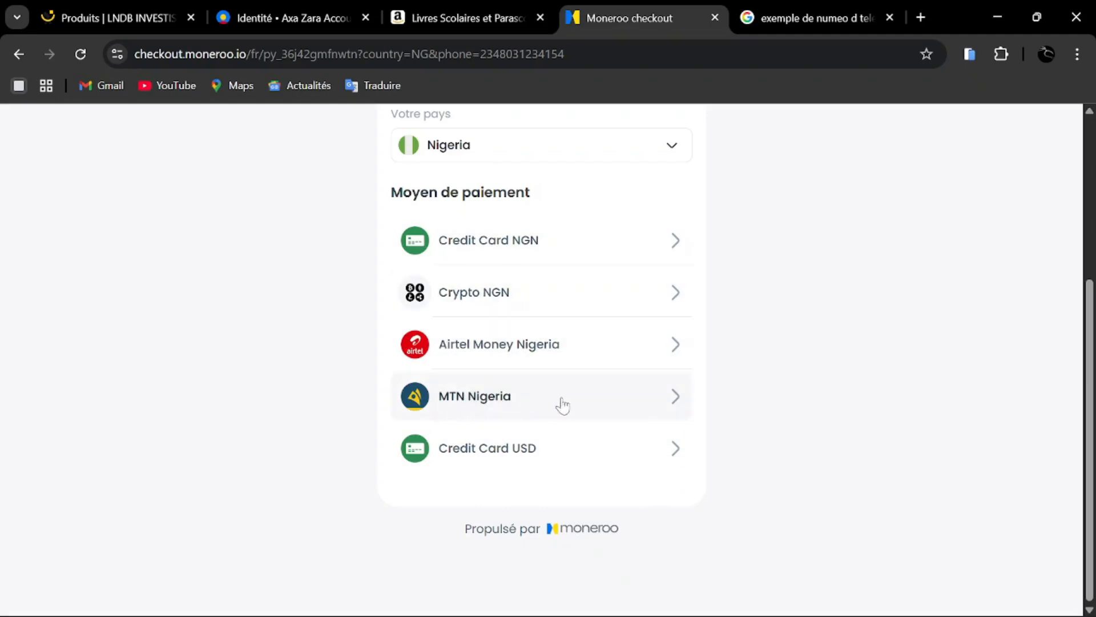
scroll(597, 414, "up", 5)
scroll(600, 414, "down", 5)
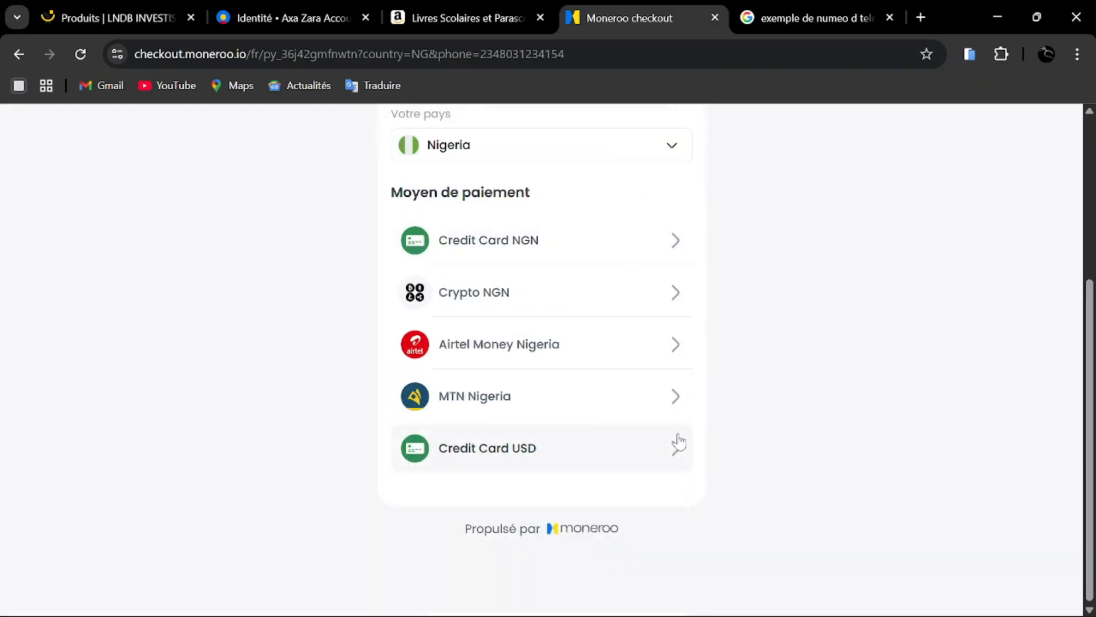
Return to the Chariow dashboard, close the product sharing panel and show the products list
left_click(394, 16)
left_click(106, 17)
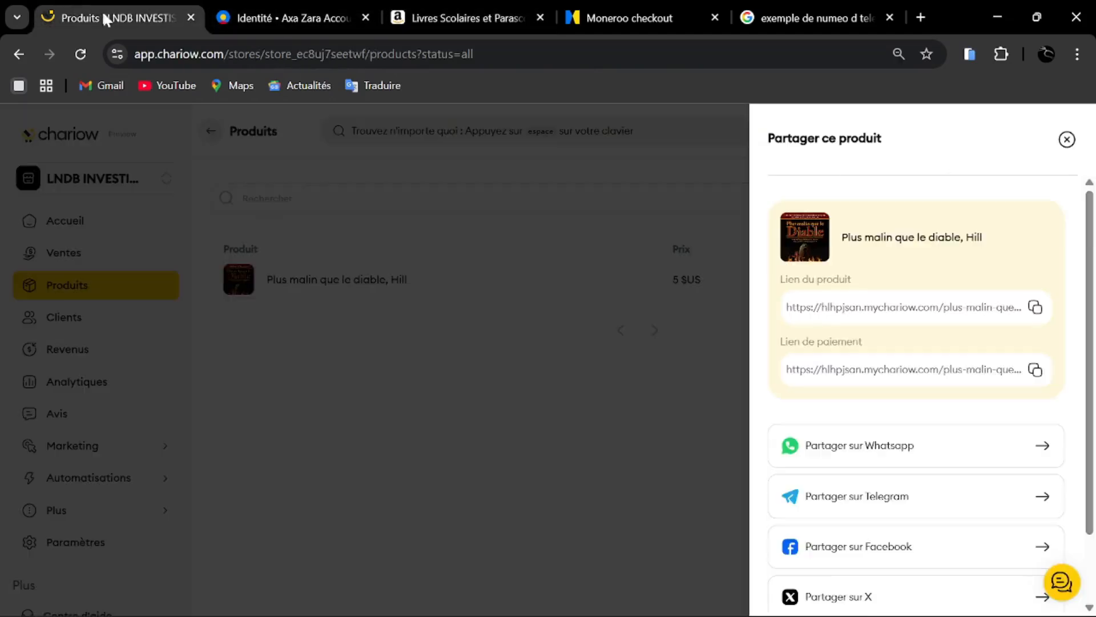
left_click(620, 178)
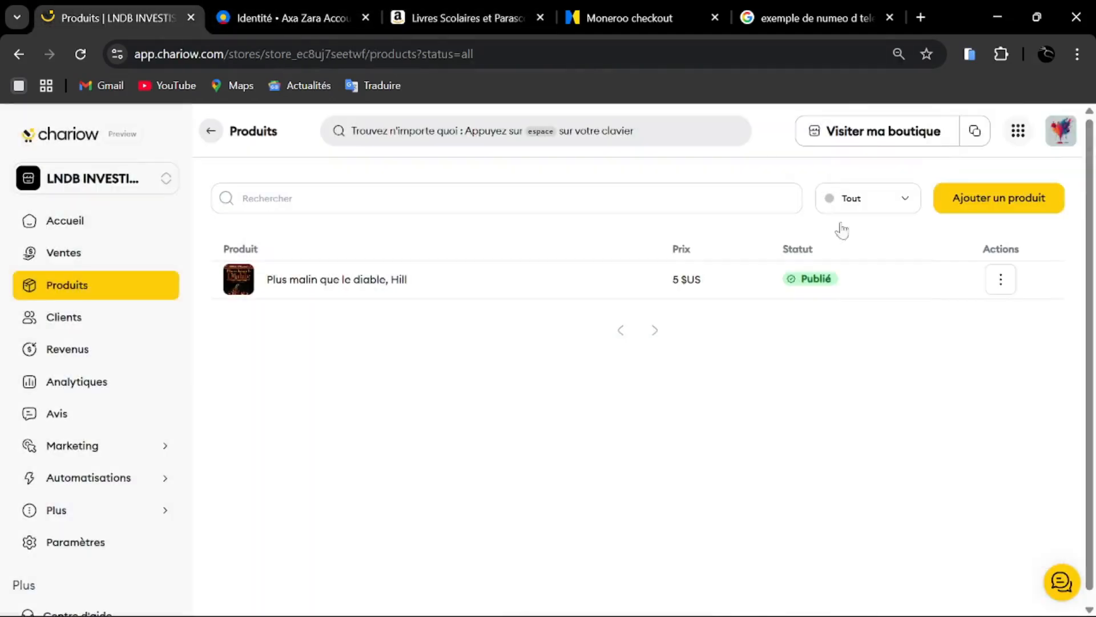
left_click(100, 289)
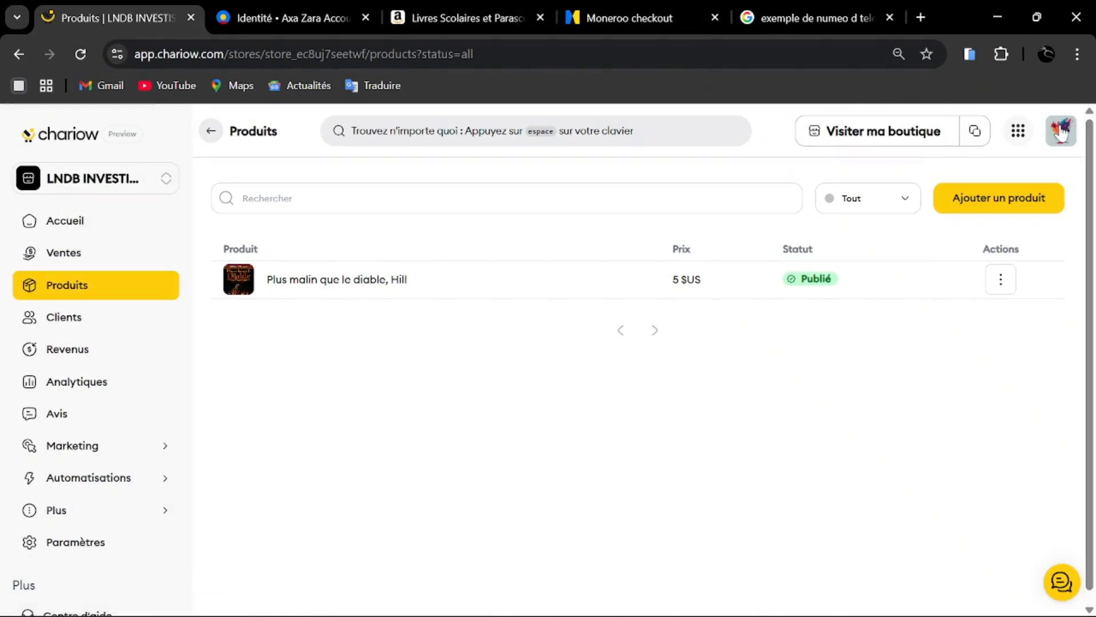
Glance back at the Moneroo checkout and open the Chariow store's home overview
left_click(632, 11)
left_click(105, 17)
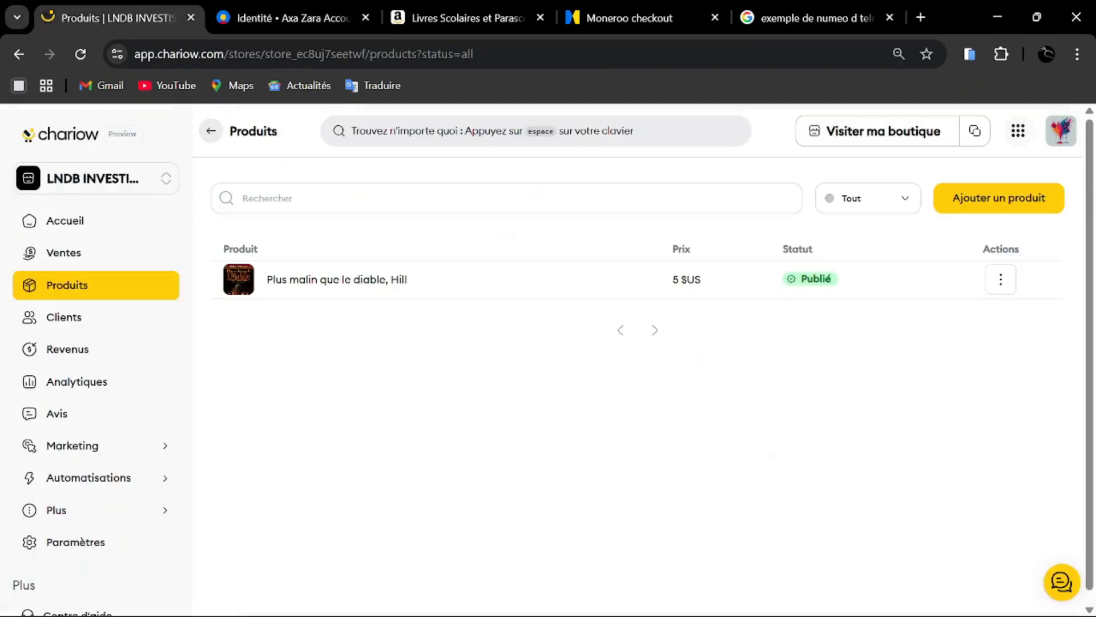
left_click(87, 236)
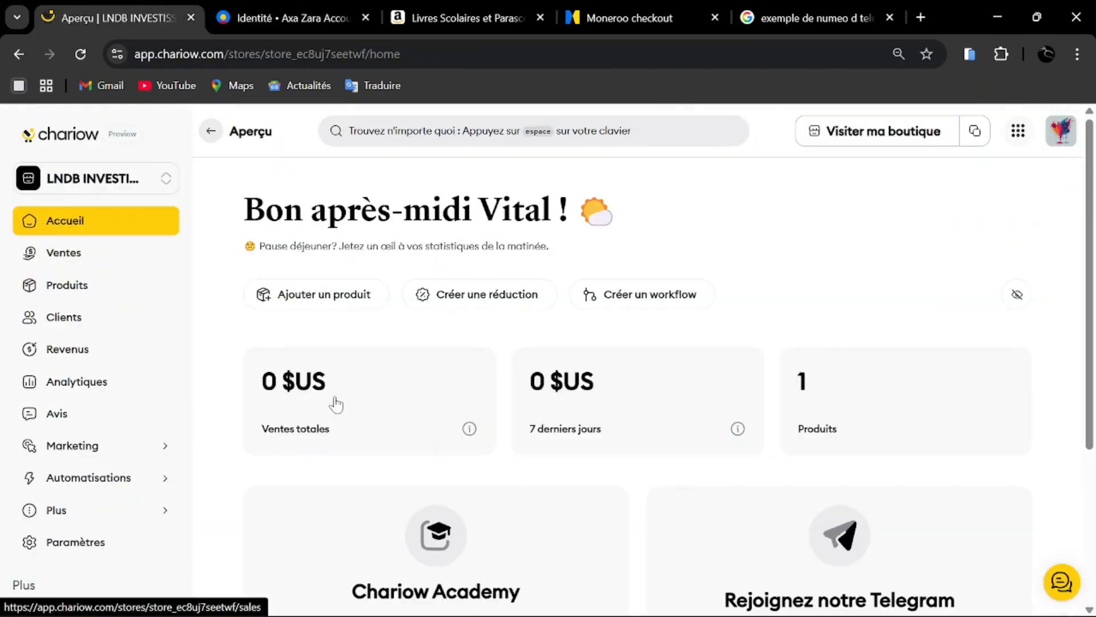